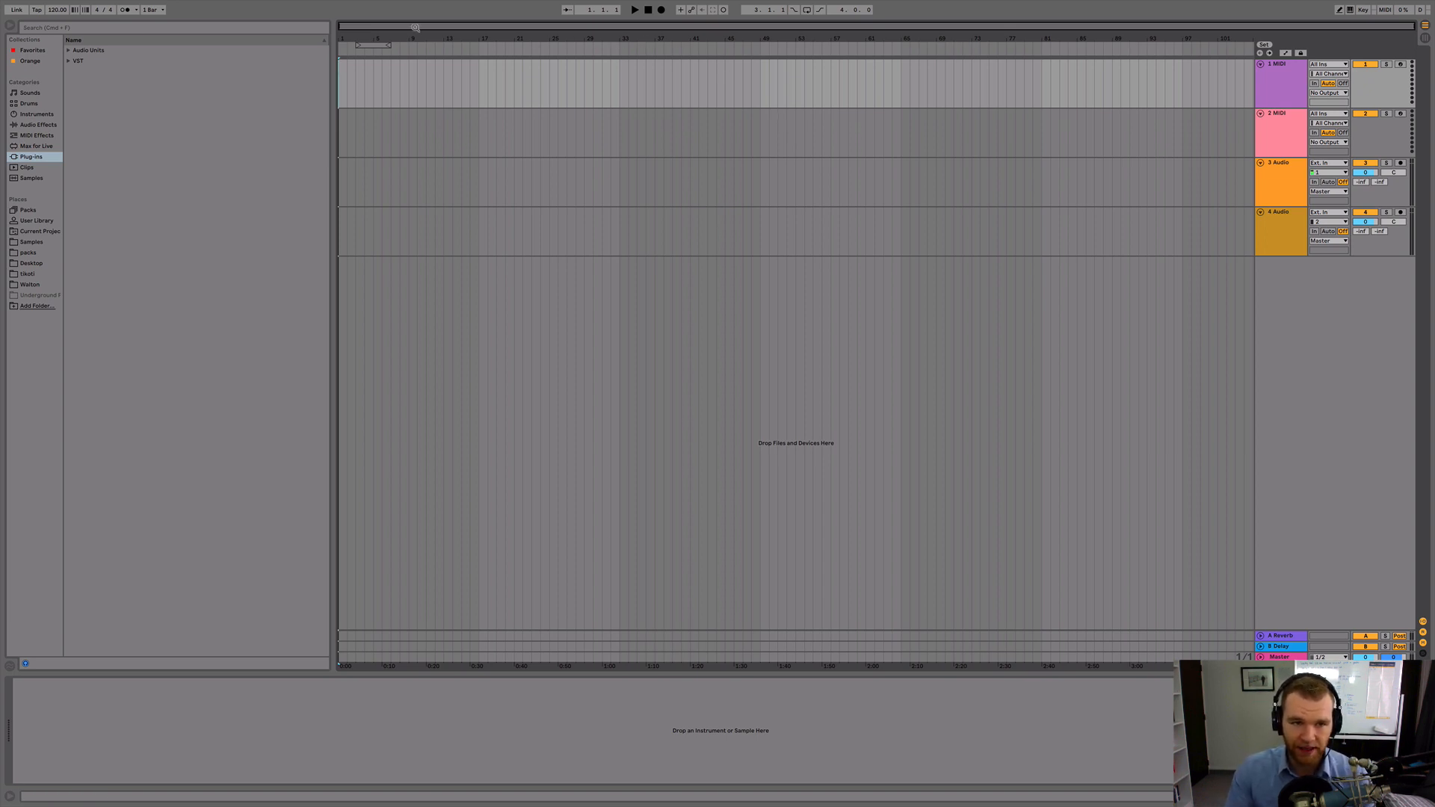
Set the project tempo to 115 BPM
left_click_drag(388, 38, 389, 68)
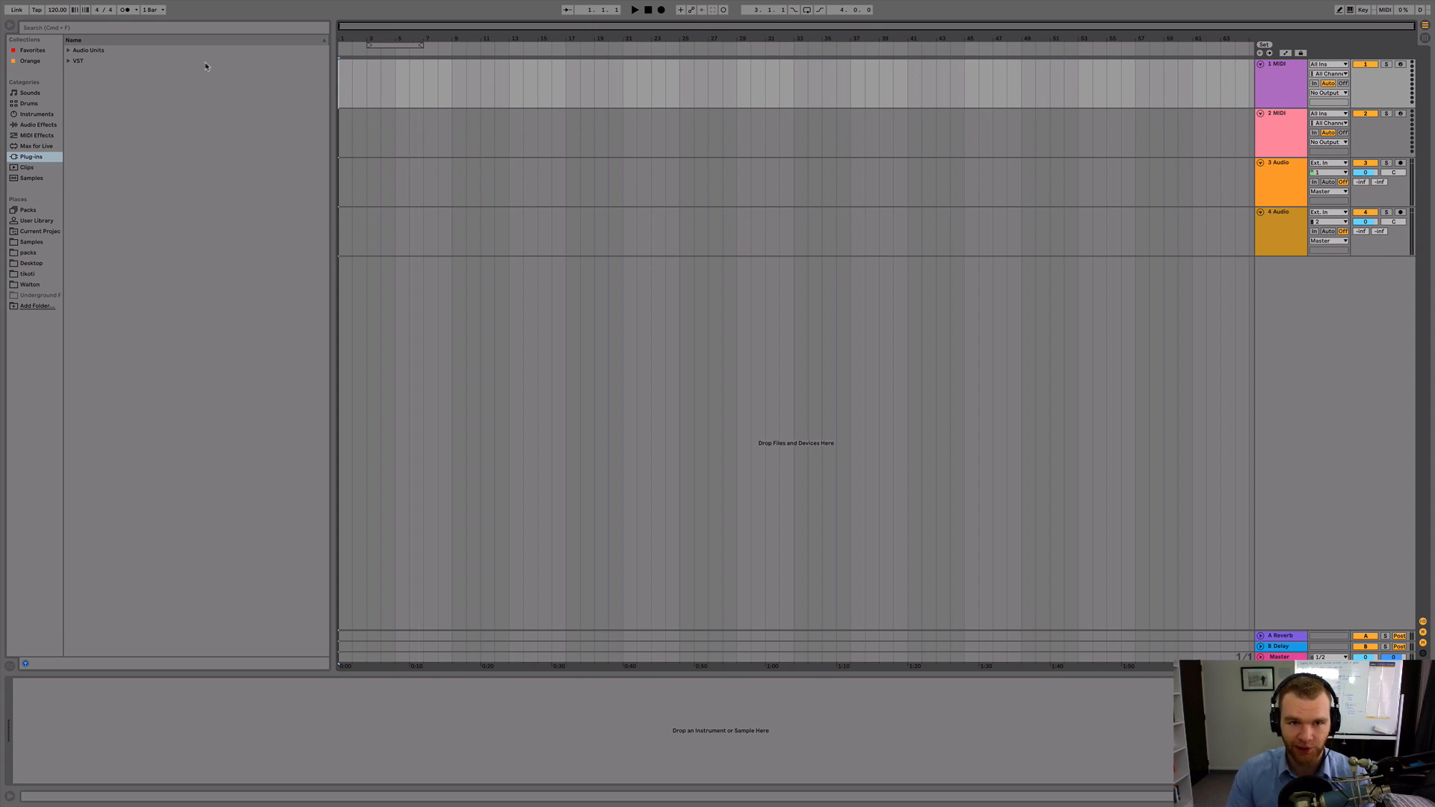
left_click_drag(56, 10, 56, 12)
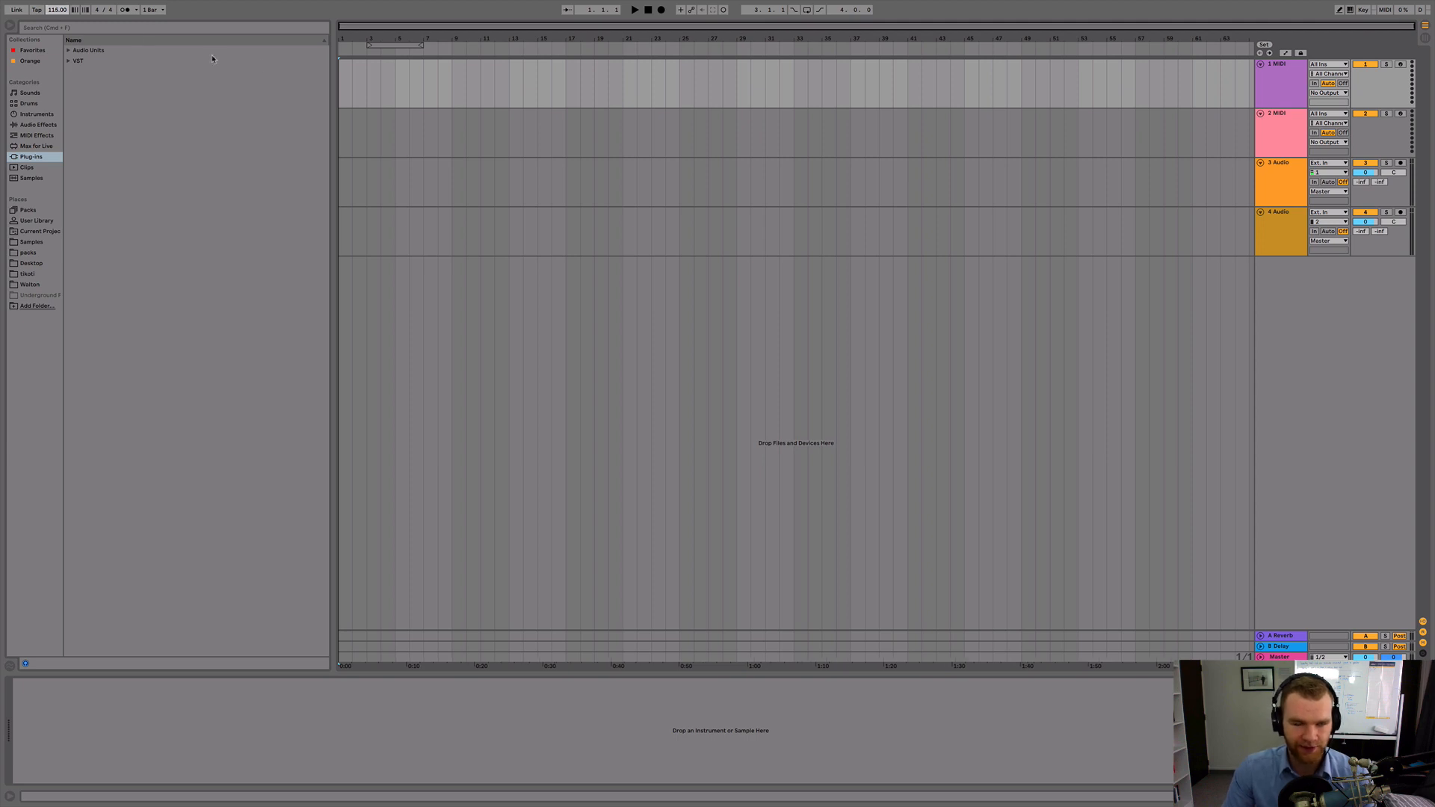
Set the arrangement loop to eight bars starting at bar 1 and turn looping on
mouse_move(355, 39)
left_mouse_down()
mouse_move(383, 45)
mouse_move(342, 45)
left_mouse_up()
left_click_drag(464, 45, 596, 45)
left_click(529, 45)
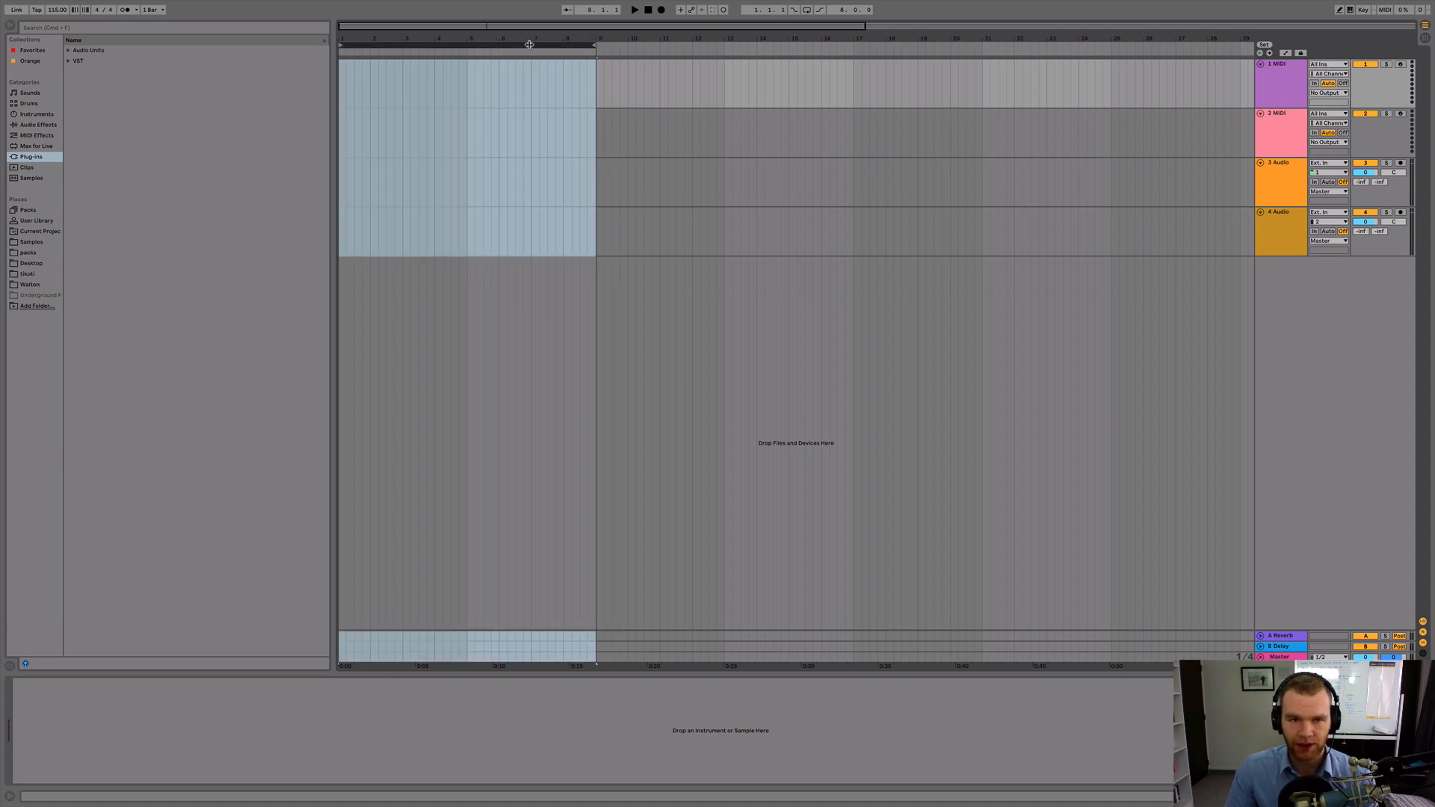
left_click(748, 84)
right_click(536, 45)
left_click(559, 52)
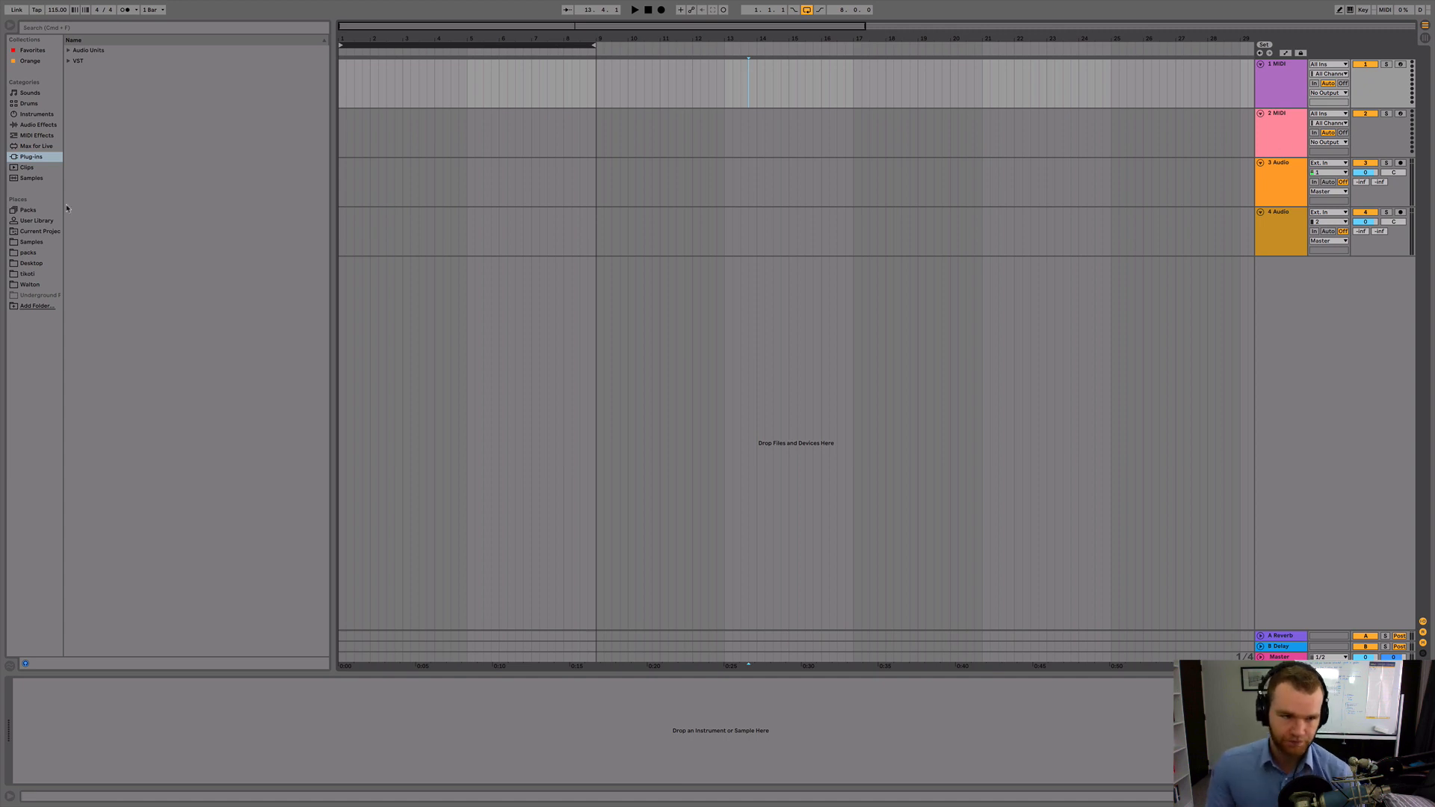
Open the KSHMR_Drums folder of the KSHMR VOLUME 3 pack within the Samples folder
left_click(27, 243)
left_click(27, 253)
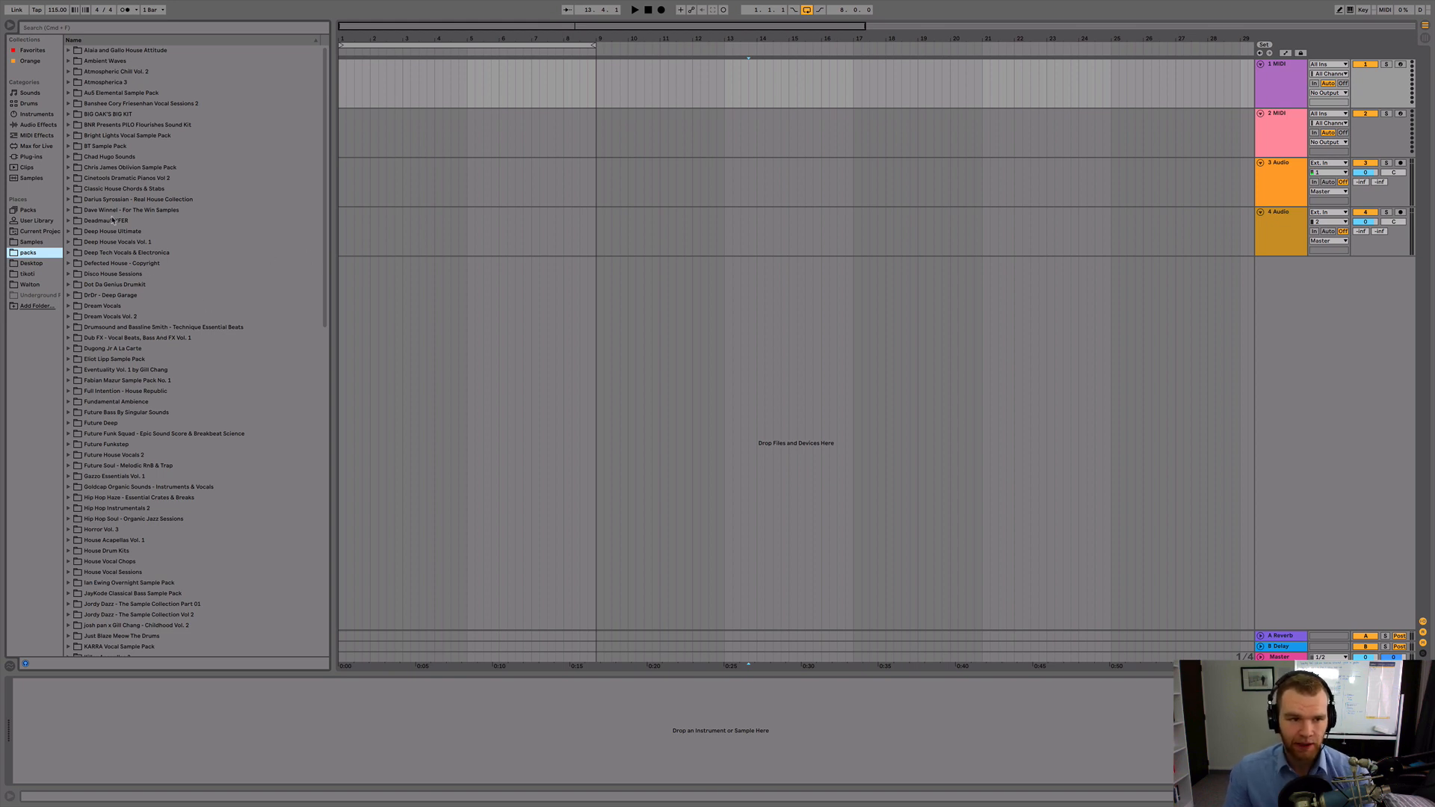
left_click(32, 242)
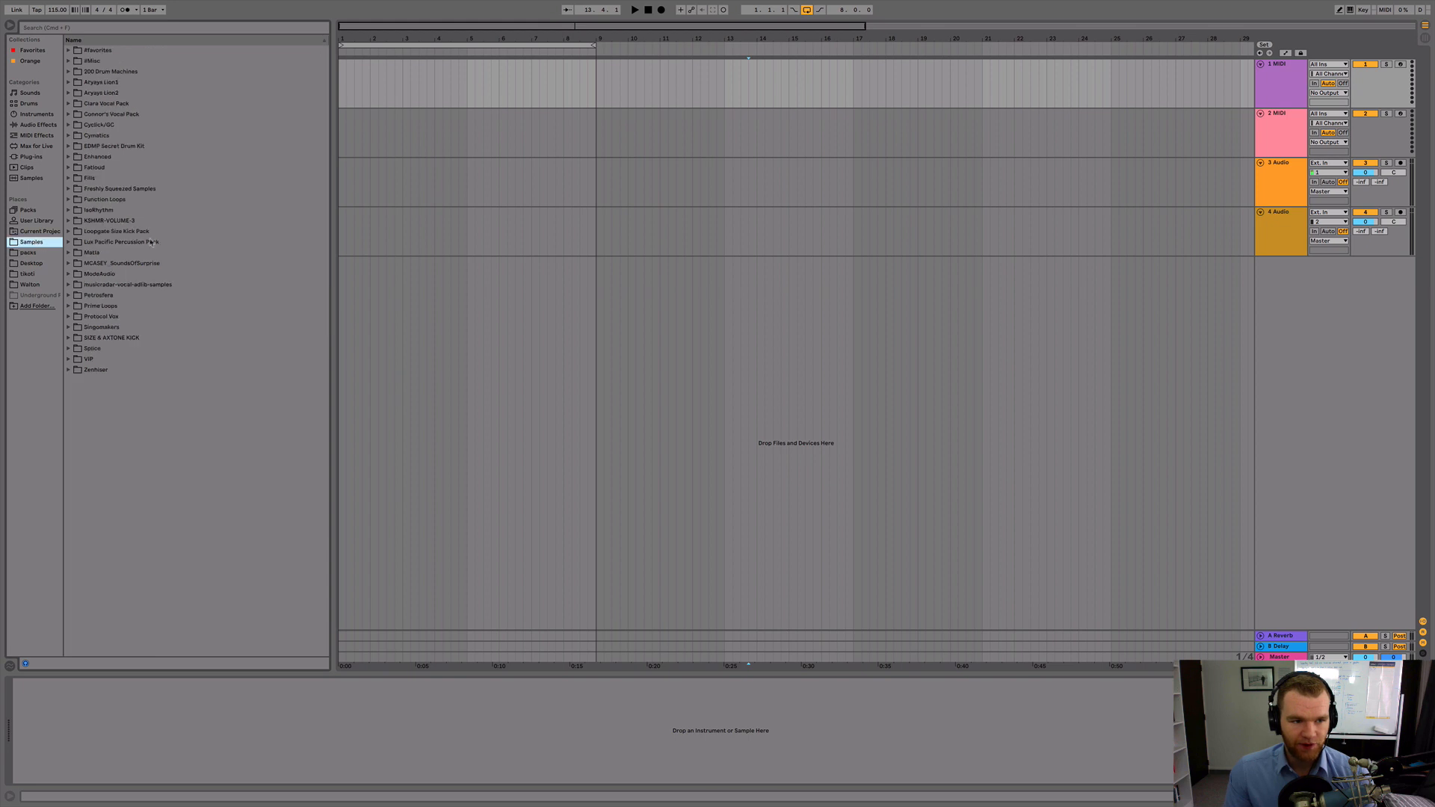
left_click(145, 220)
key("Down")
key("Down")
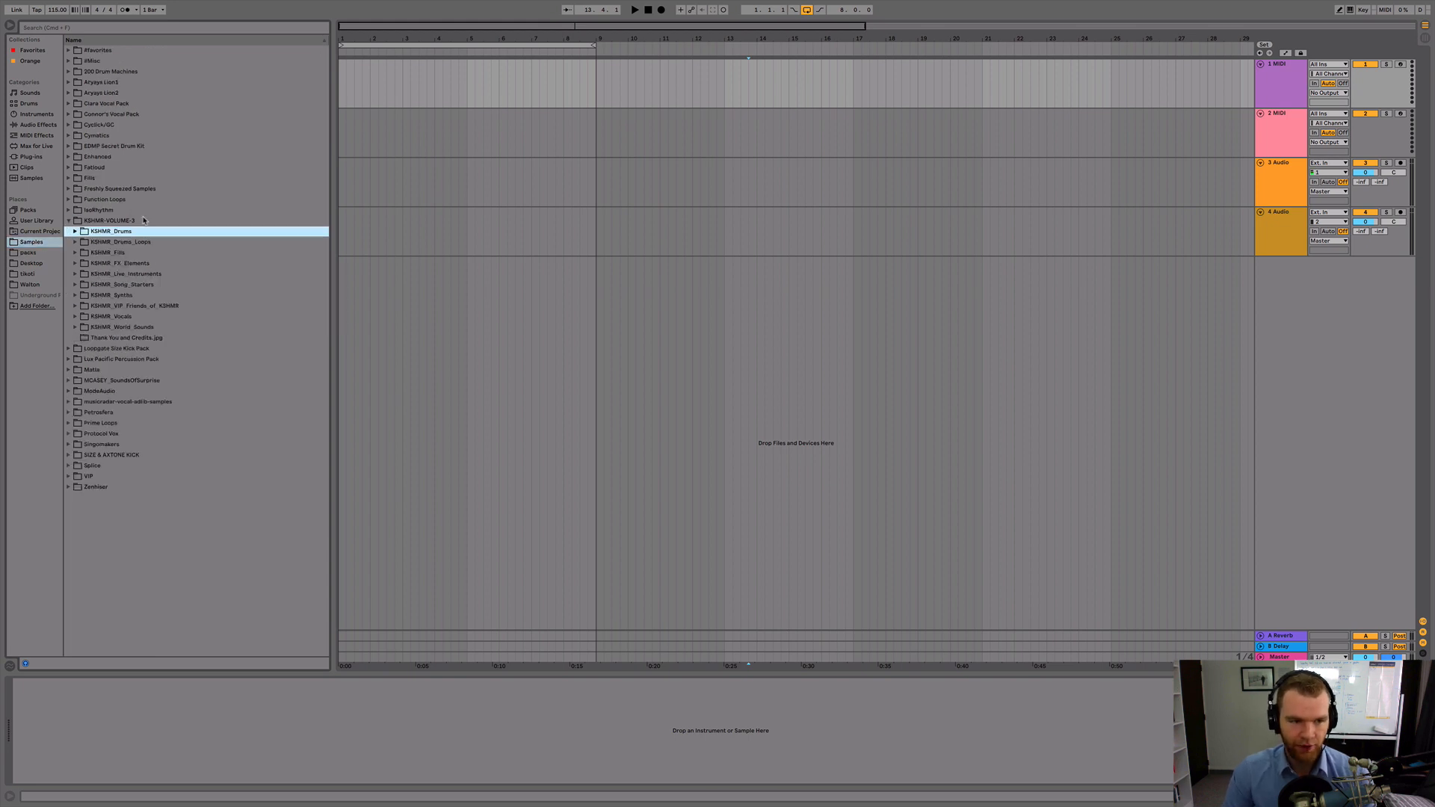
key("Up")
key("Right")
Expand the KSHMR_Kicks folder and open its KSHMR_Punchy_Kicks subfolder
key("Down")
key("Down")
key("Down")
key("Down")
key("Down")
key("Down")
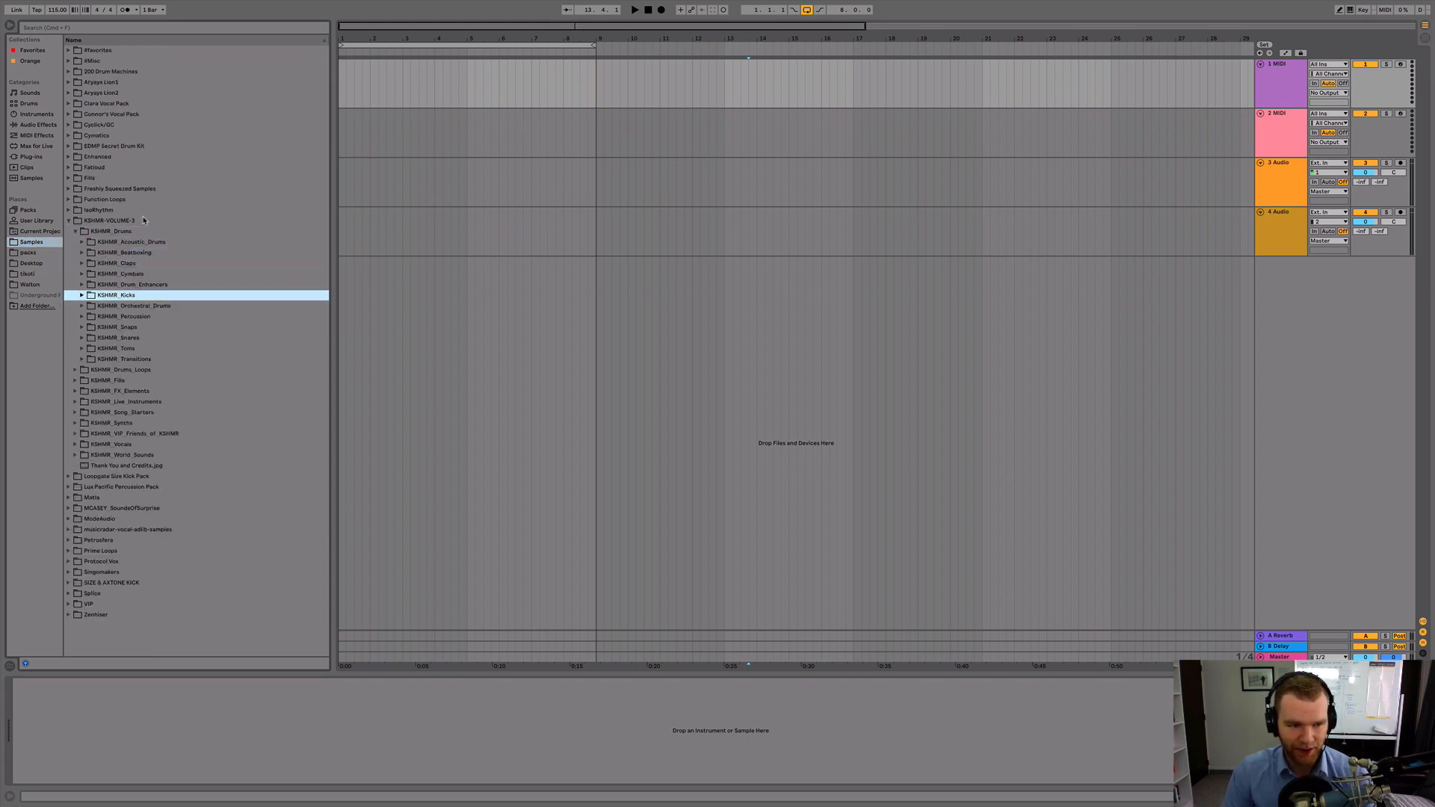
key("Right")
key("Down")
key("Down")
key("Down")
key("Down")
key("Down")
key("Down")
key("Up")
key("Right")
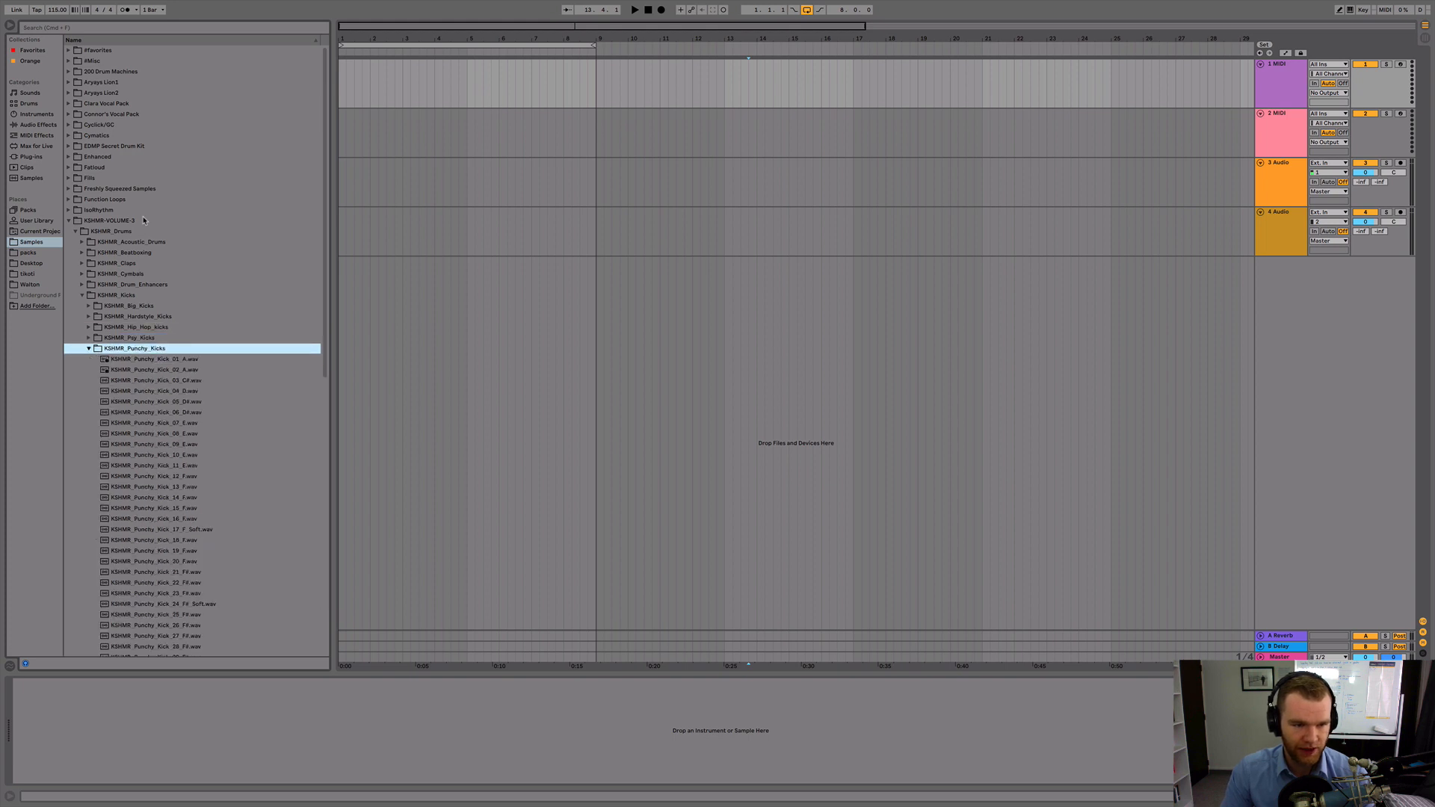
Audition the punchy kick samples one after another, from the first through KSHMR_Punchy_Kick_12_F.wav
key("Down")
key("Down")
key("Down")
key("Down")
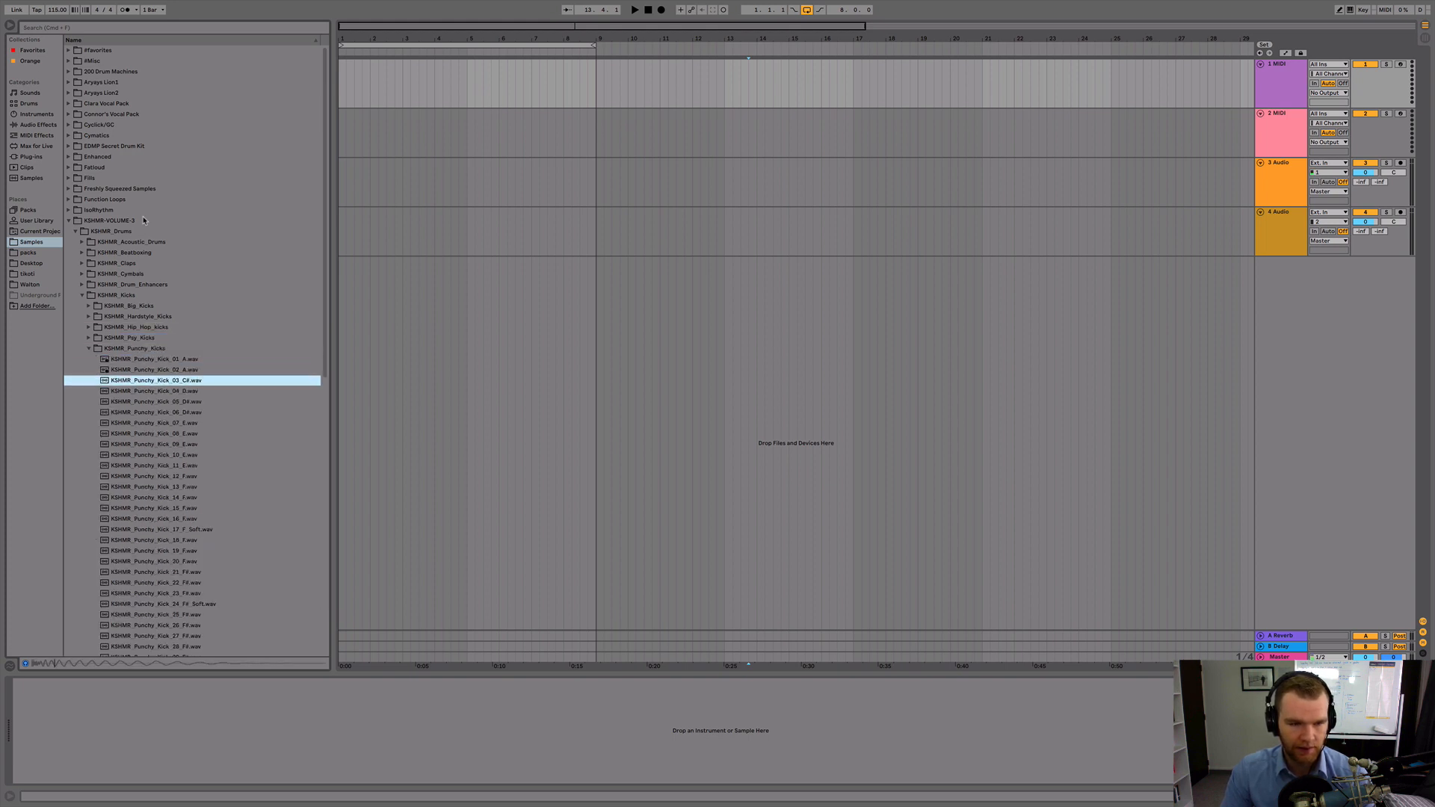
key("Up")
key("Down")
key("Down")
key("Down")
key("Down")
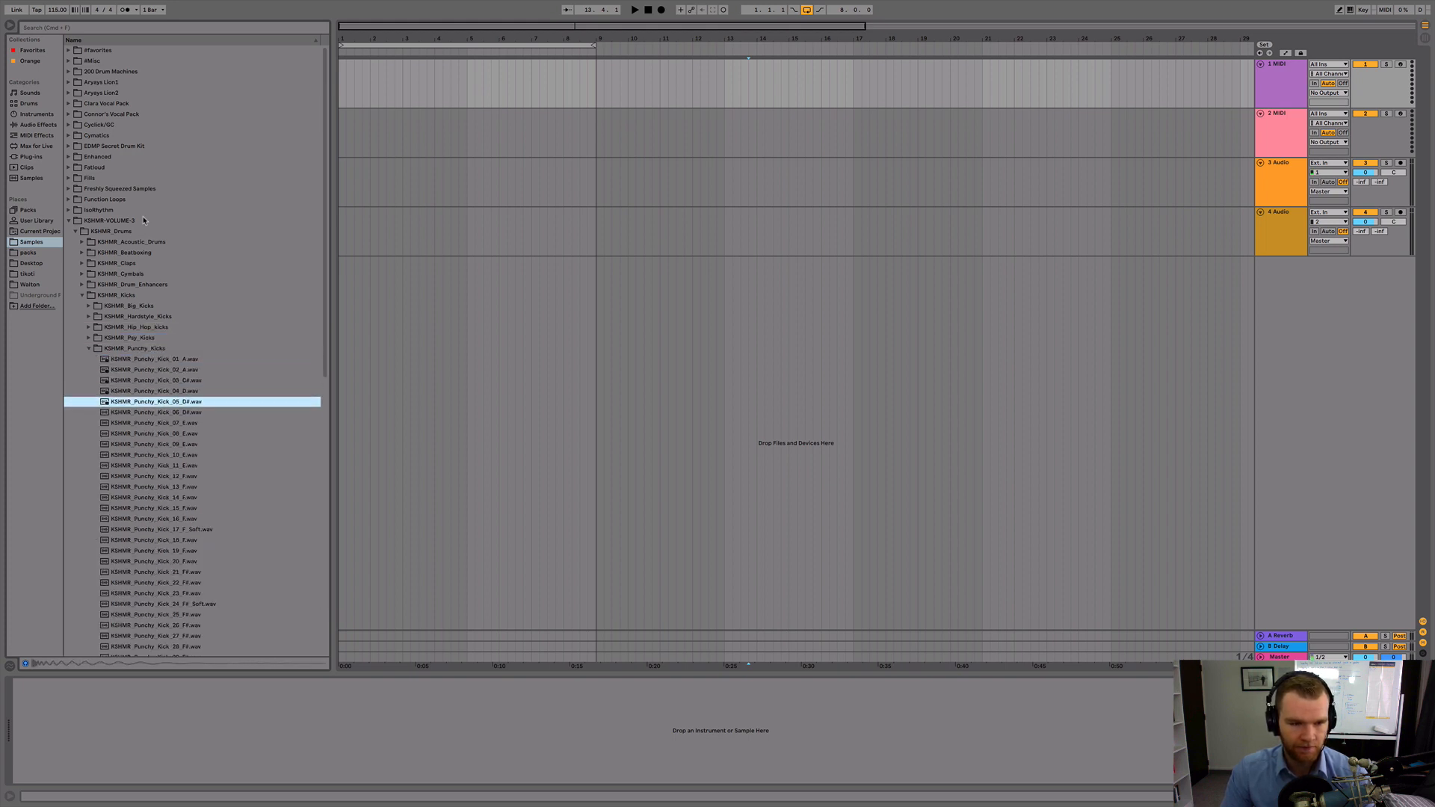
key("Down")
key("Down")
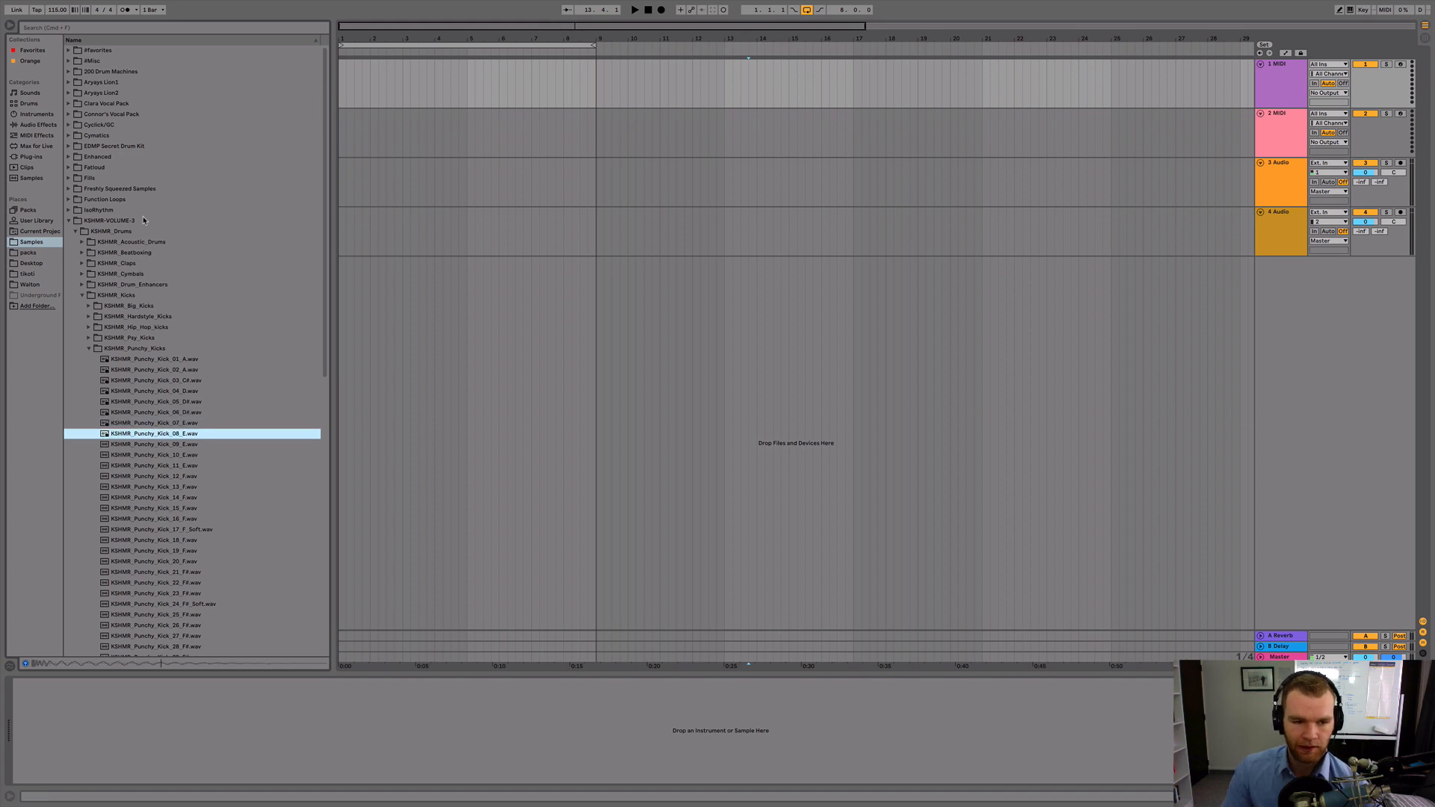
key("Down")
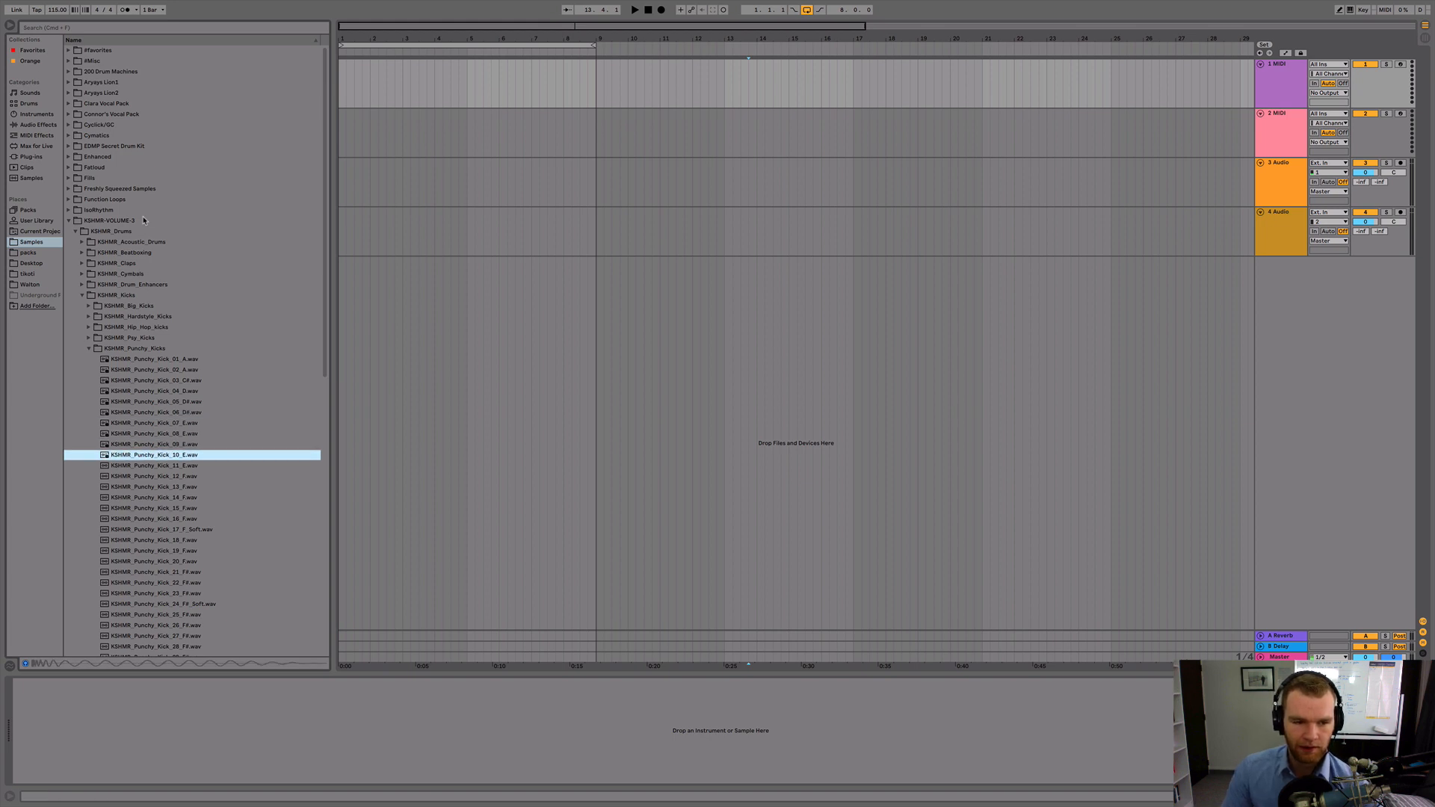
key("Down")
key("Down")
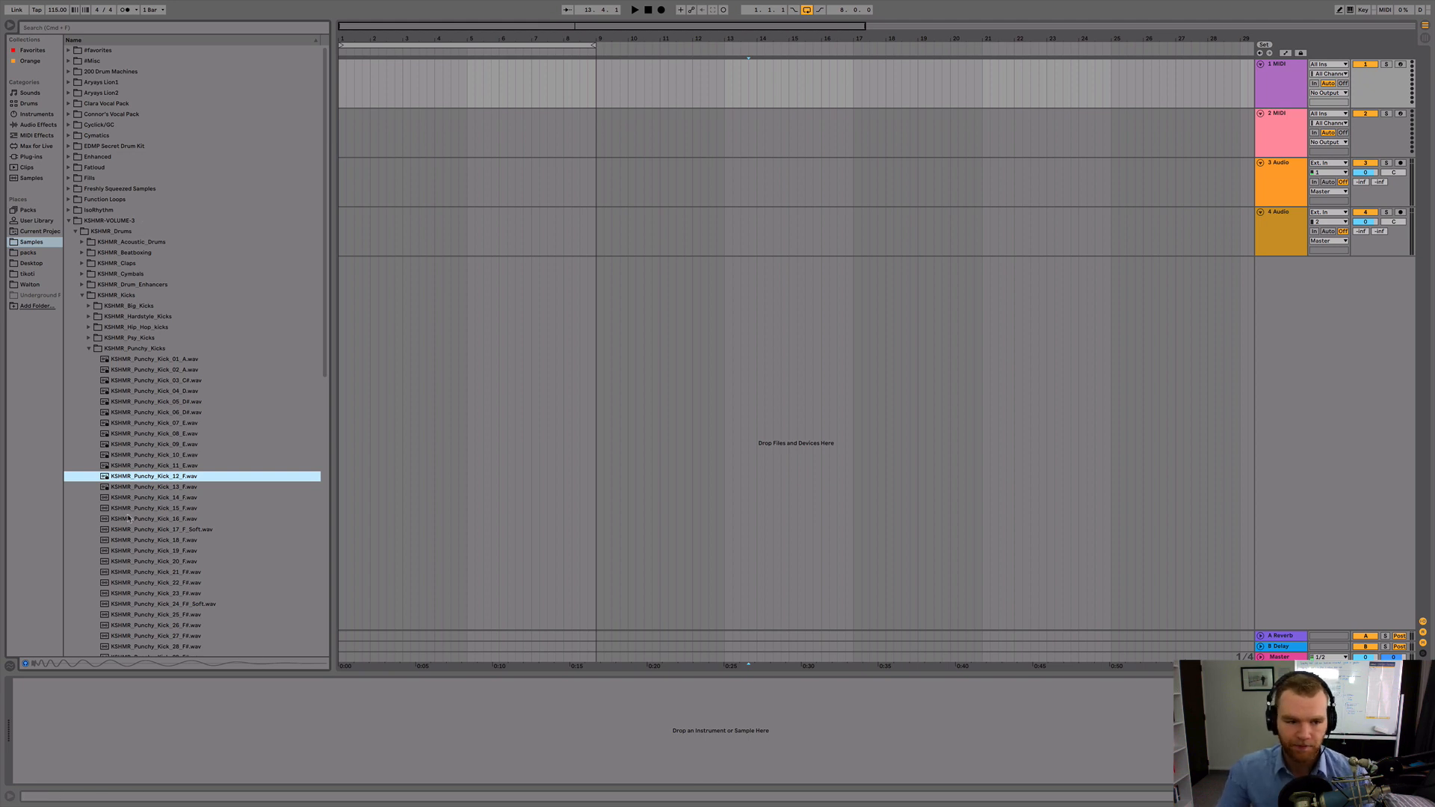
Place KSHMR_Punchy_Kick_12_F.wav at the start of the first audio track and duplicate it on every beat for two bars
left_click_drag(184, 476, 341, 188)
left_click(340, 188)
key("super+d")
key("super+d")
key("super+d")
key("super+d")
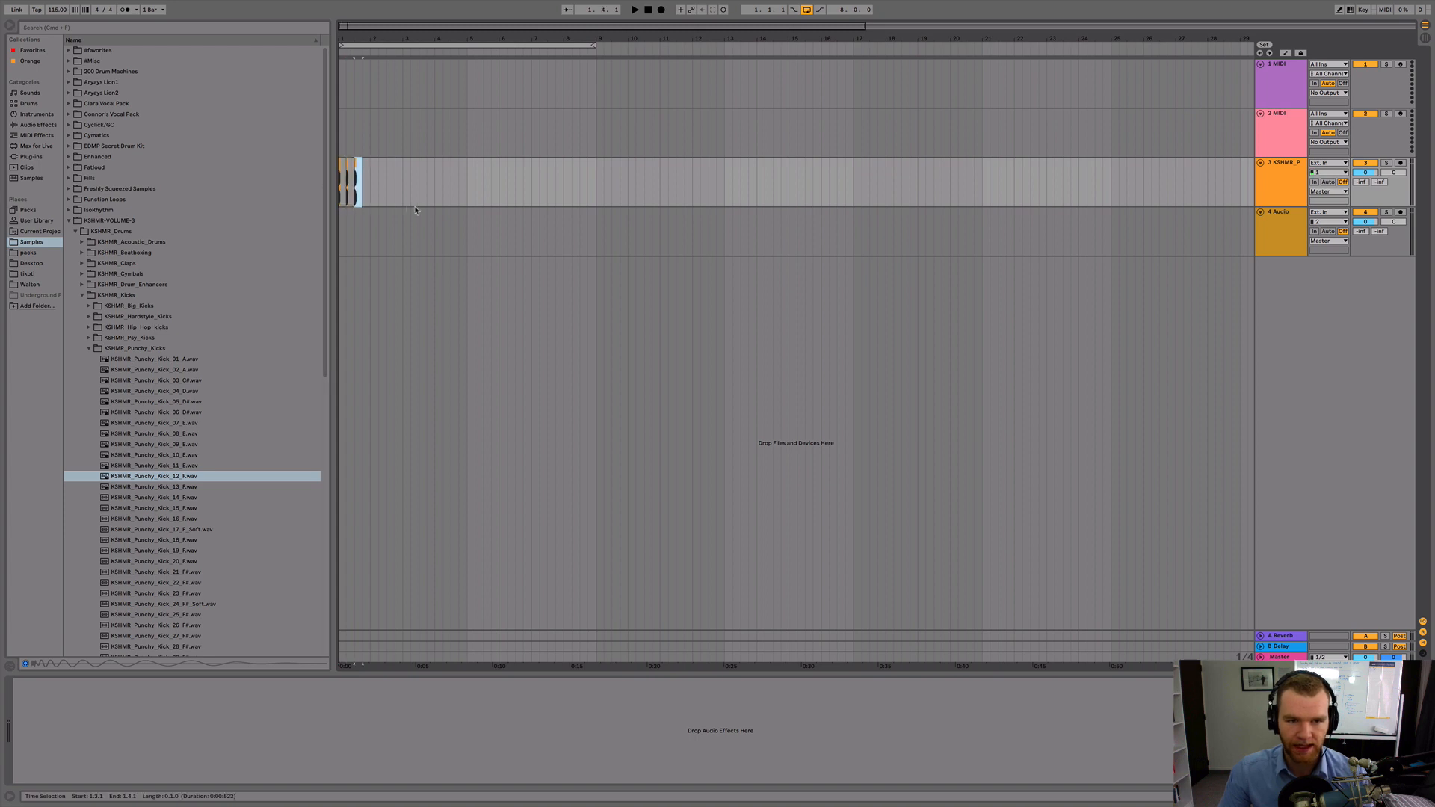
key("super+d")
key("super+d")
key("super+d")
Duplicate the entire two-bar kick pattern three times to fill the eight-bar loop
key("super+a")
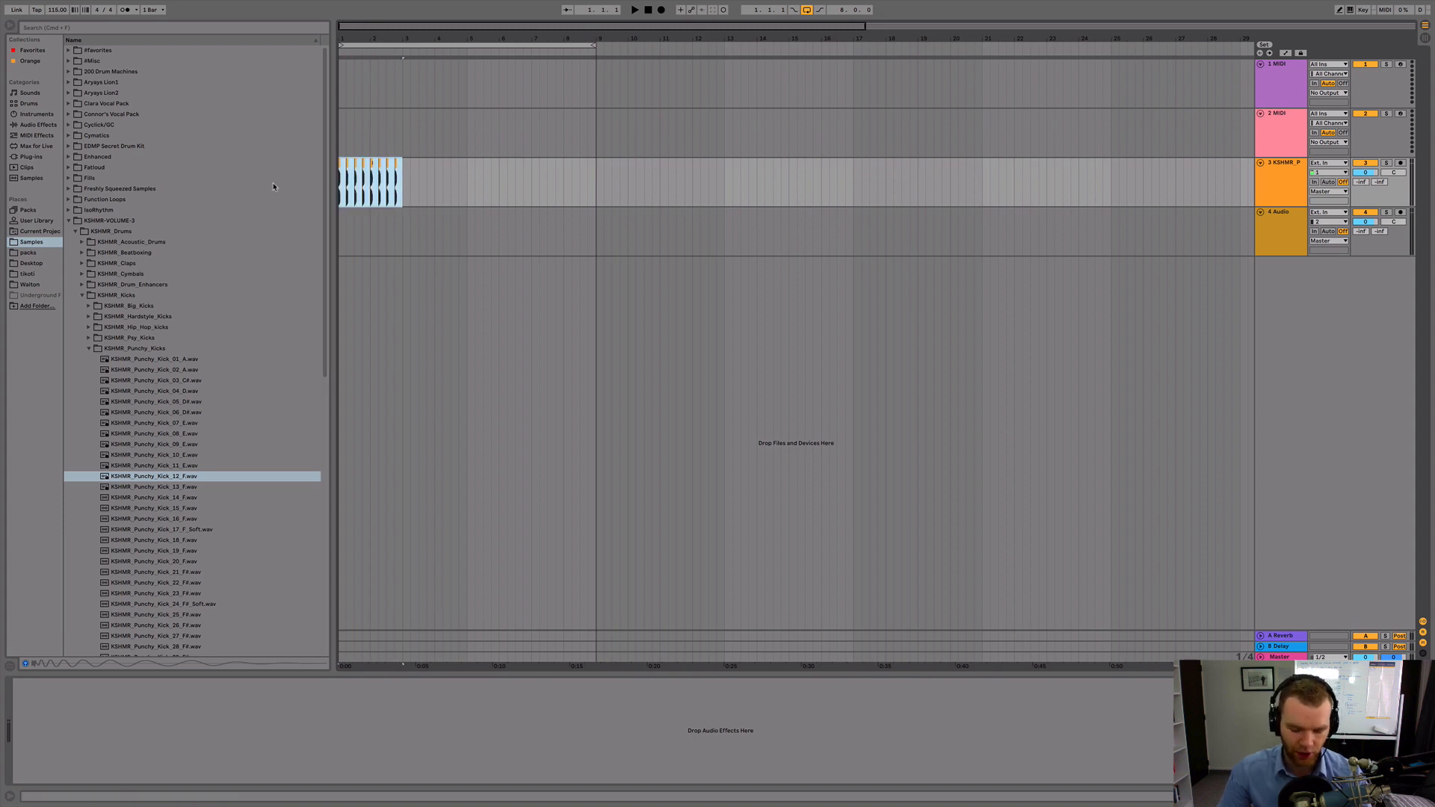
key("super+d")
key("super+d")
key("super+d")
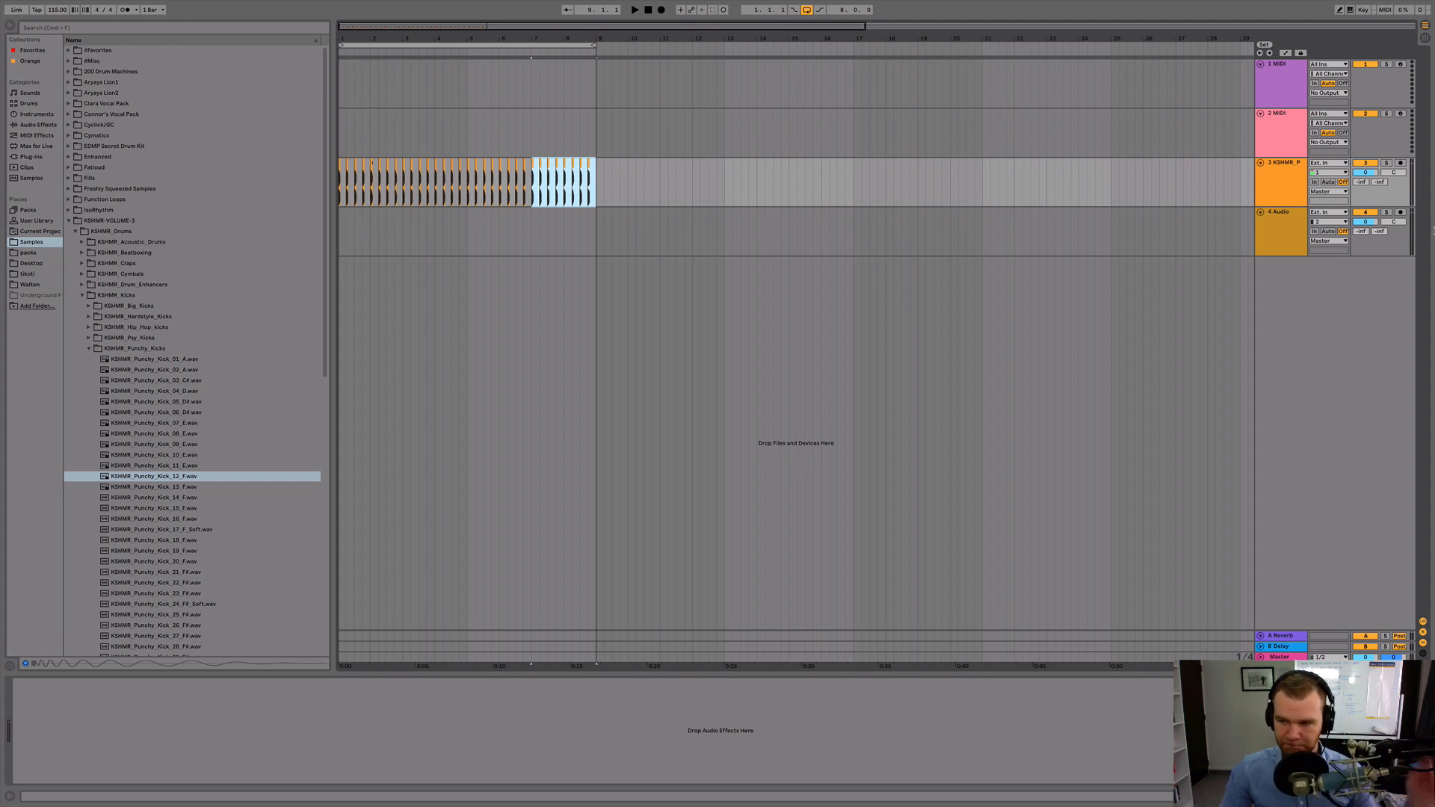
Lower the kick track's volume while playing back the loop
key("space")
left_click_drag(1366, 172, 1366, 195)
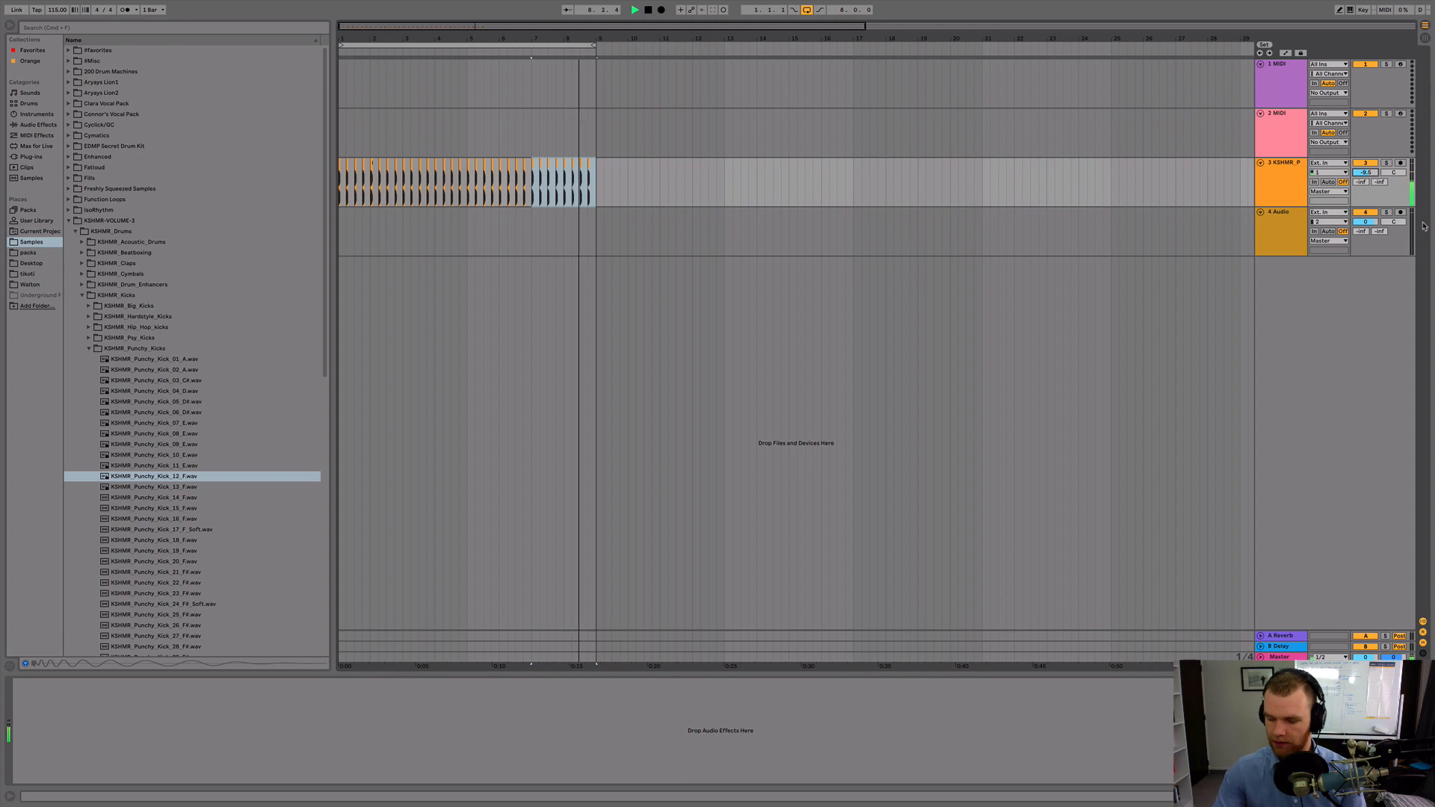
key("space")
left_click(599, 213)
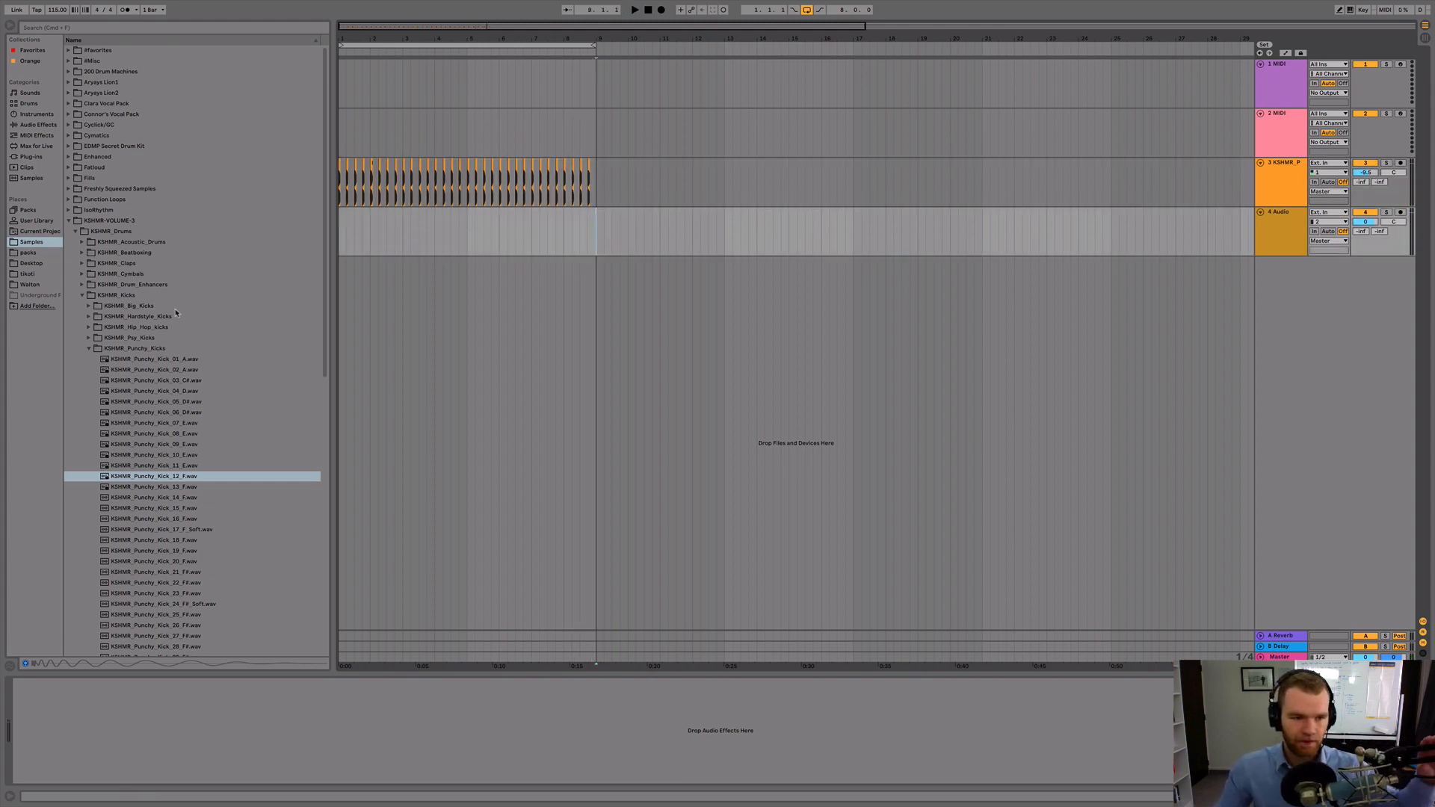
Find KSHMR_Snare_Loop_01_110.wav in the KSHMR_Drum_Loops_Solo snare drum loops and place it at the start of the second audio track
left_click(88, 349)
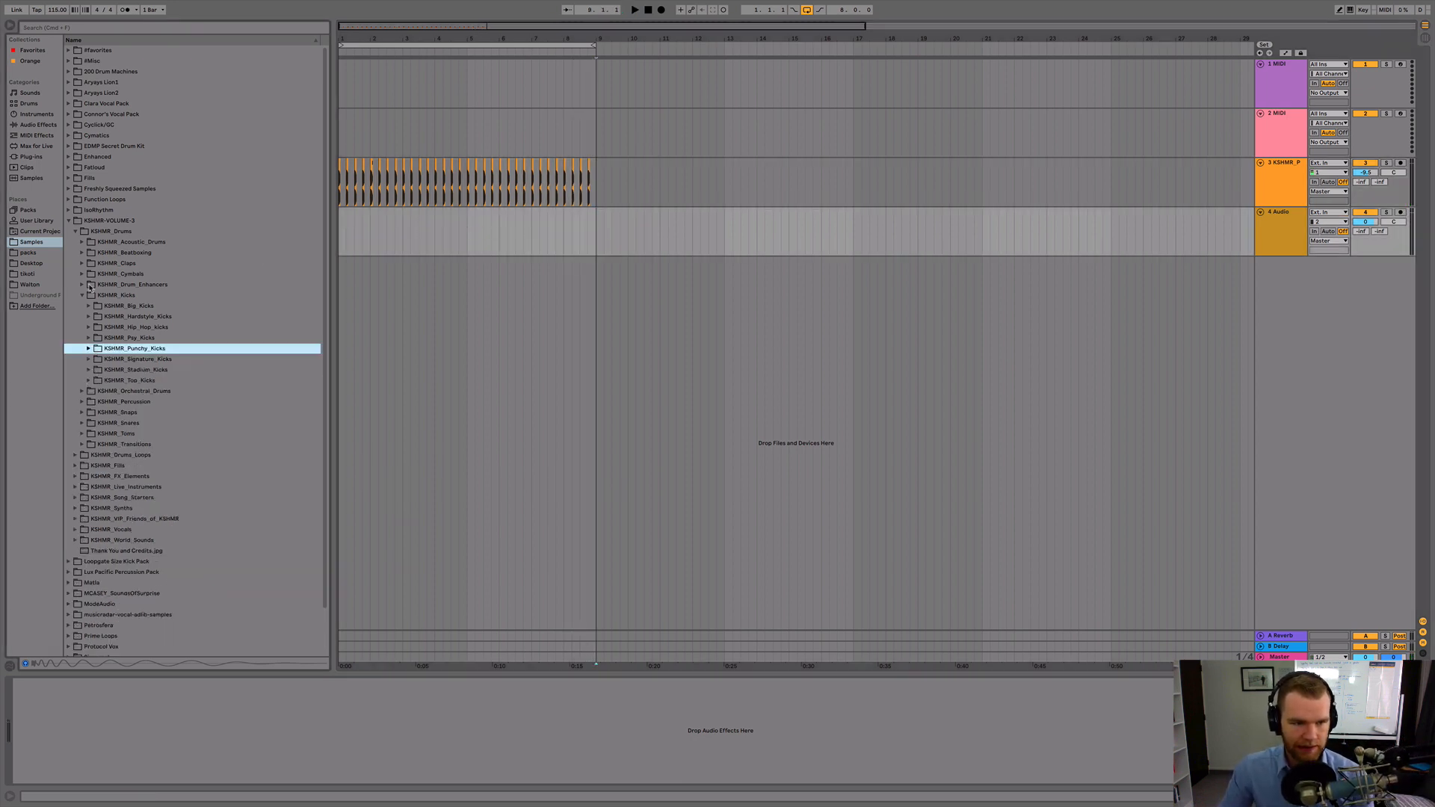
left_click(83, 296)
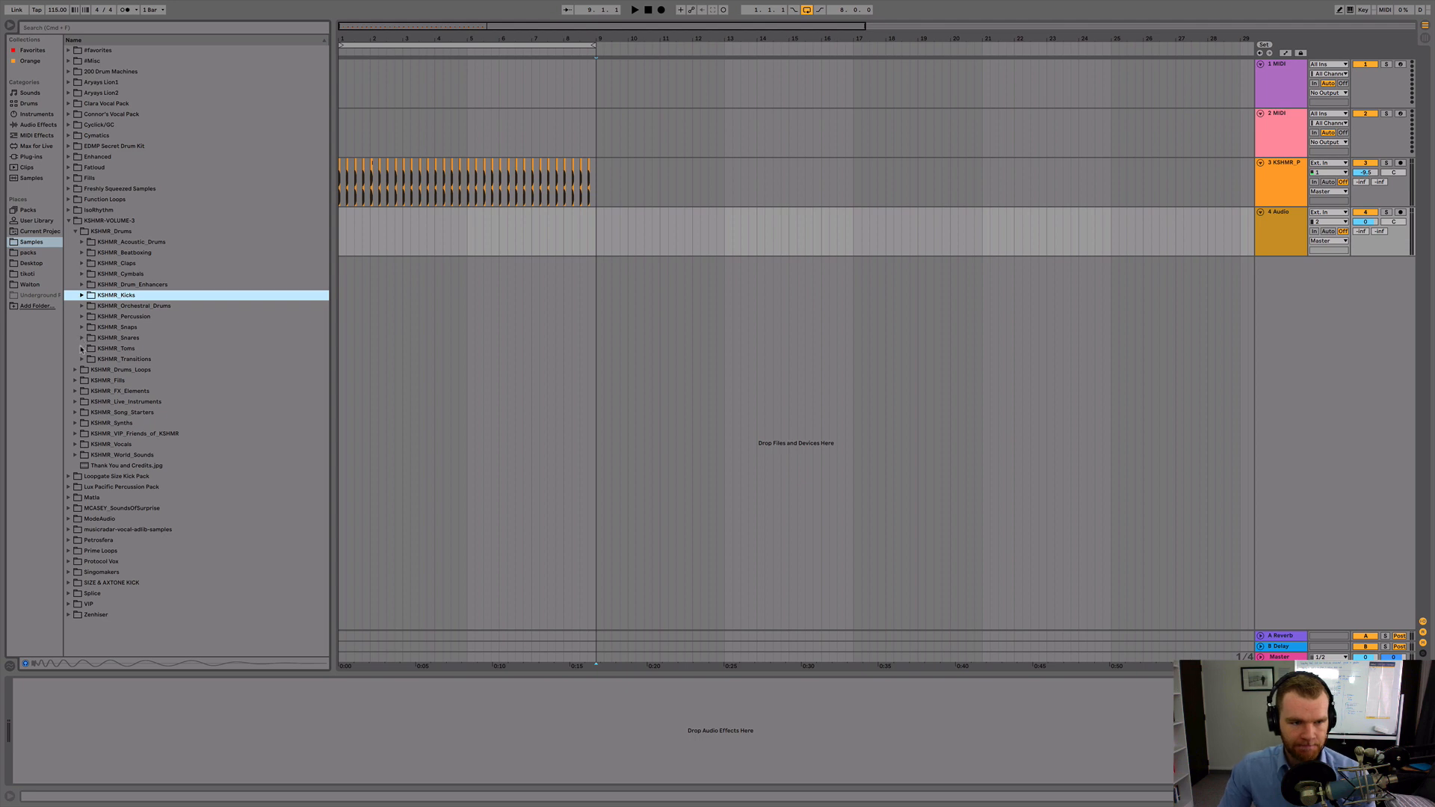
left_click(76, 371)
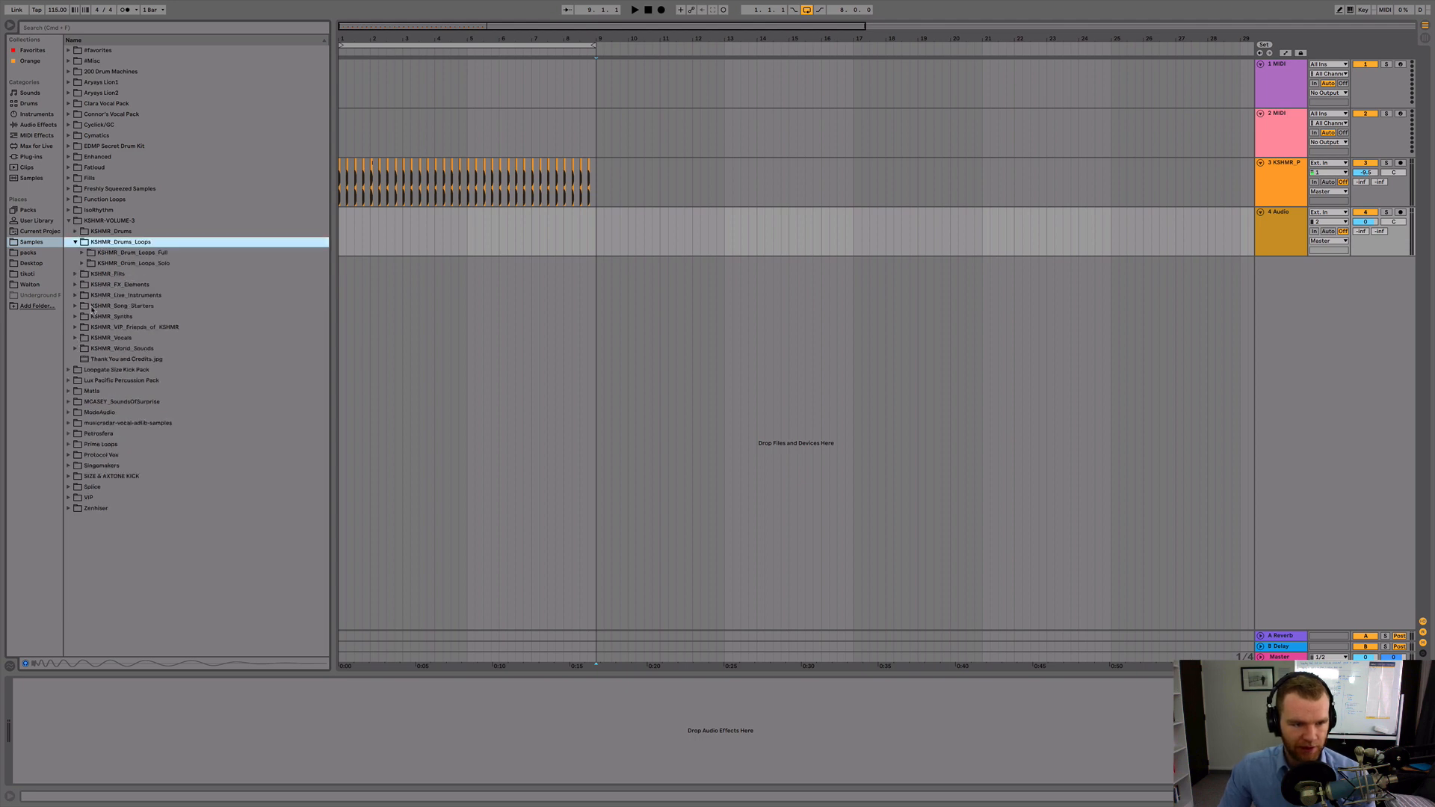
left_click(84, 265)
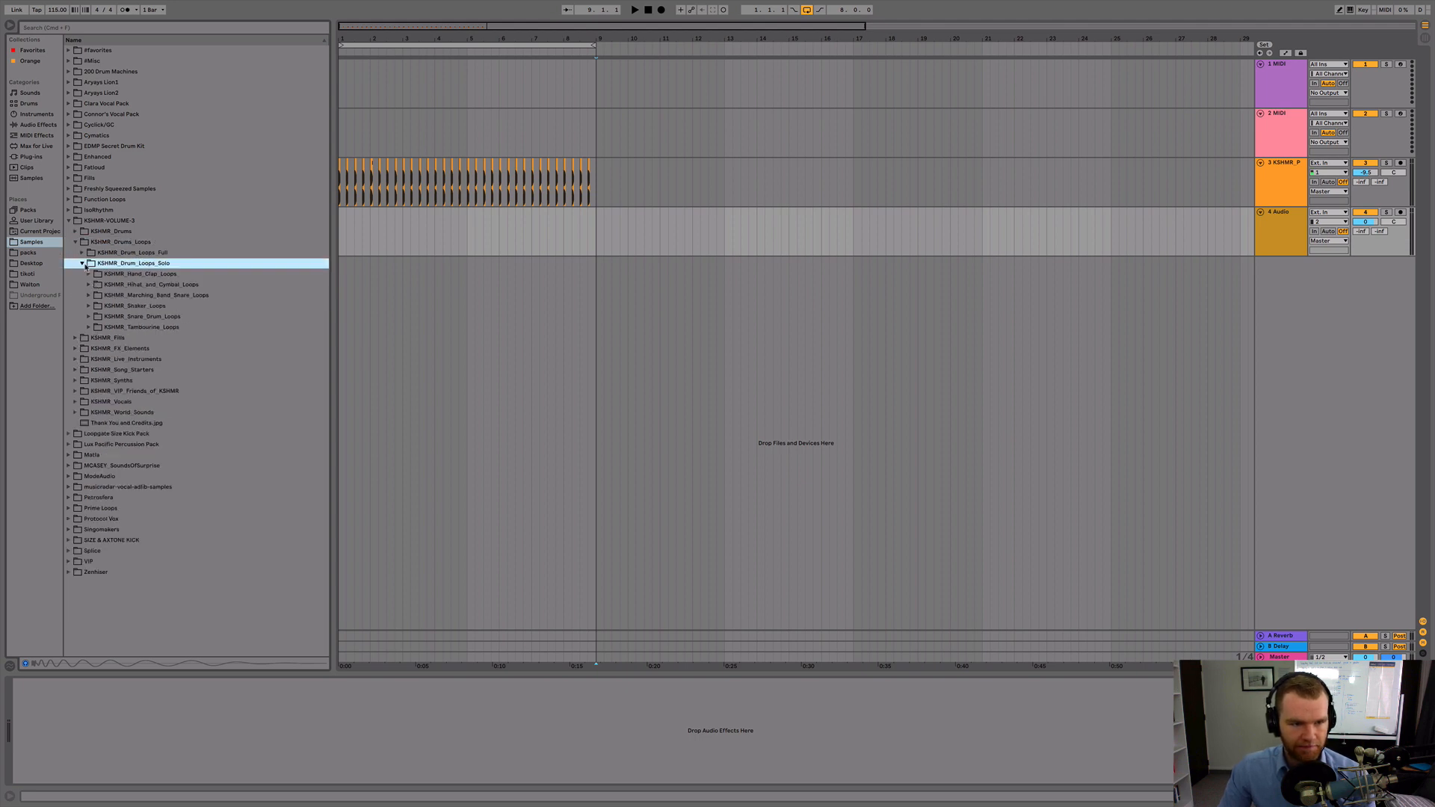
left_click(88, 316)
left_click(128, 328)
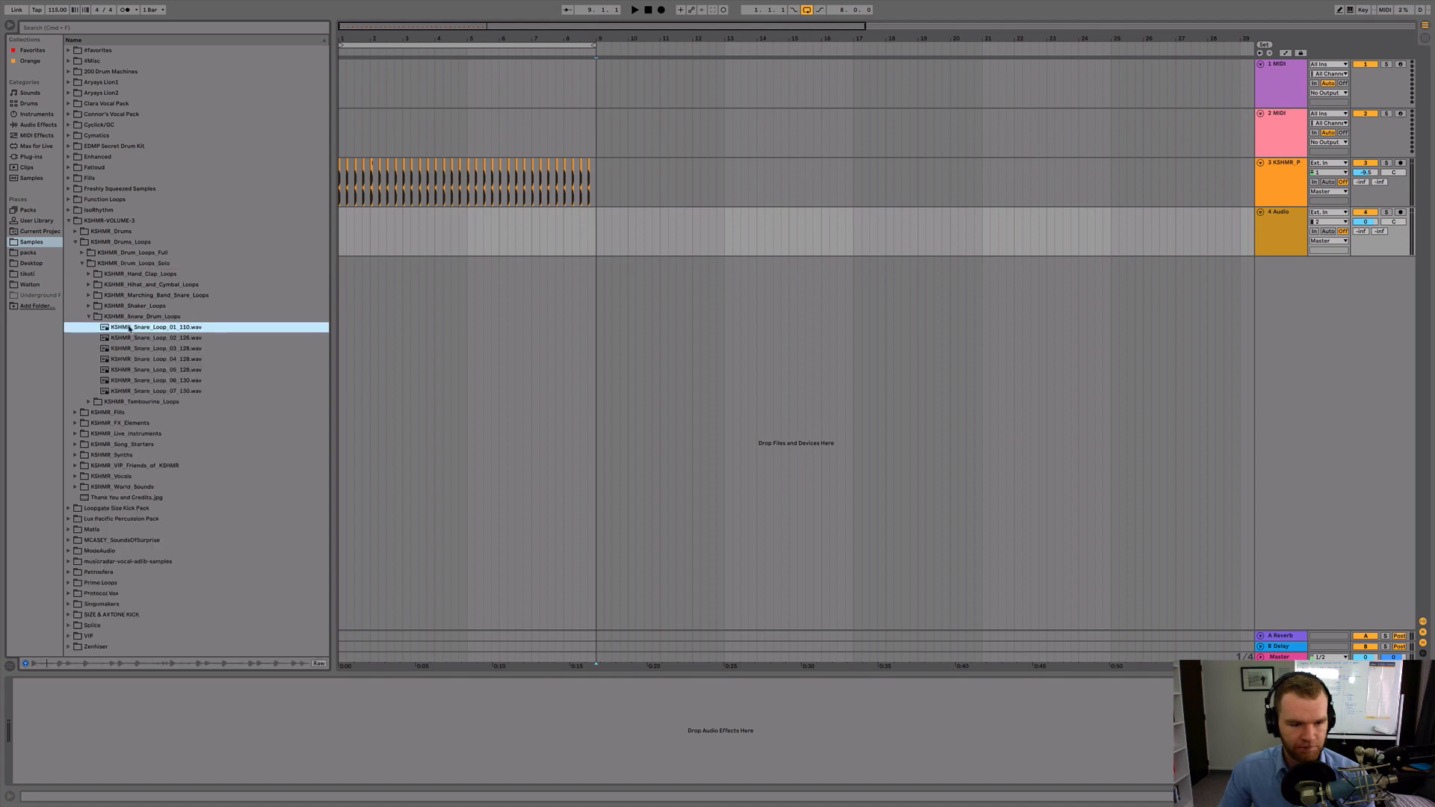
left_click_drag(128, 329, 348, 233)
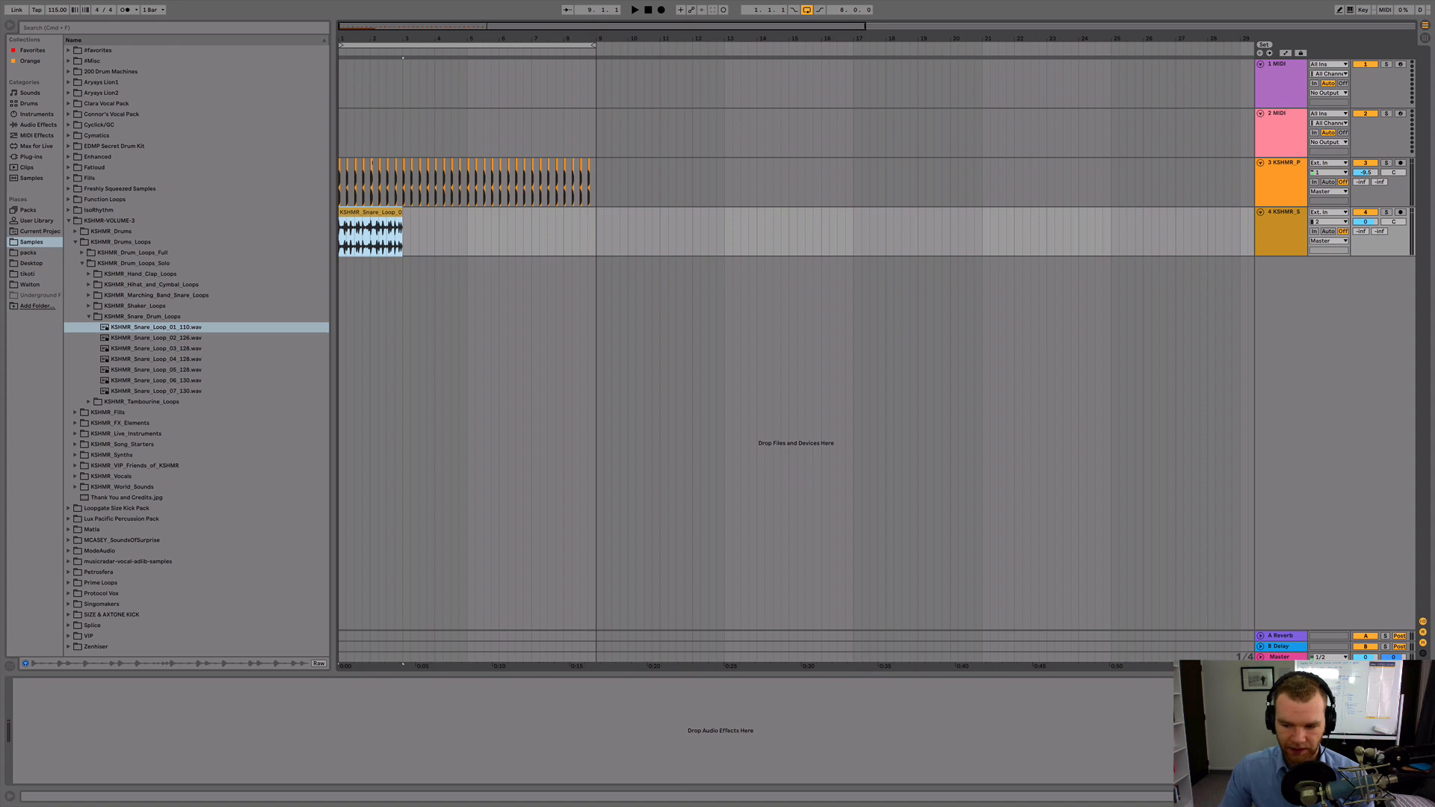
Set the snare loop clip's warp mode to Beats, change its transient loop mode and lower its transient envelope
double_click(347, 233)
left_click(128, 279)
left_click(128, 286)
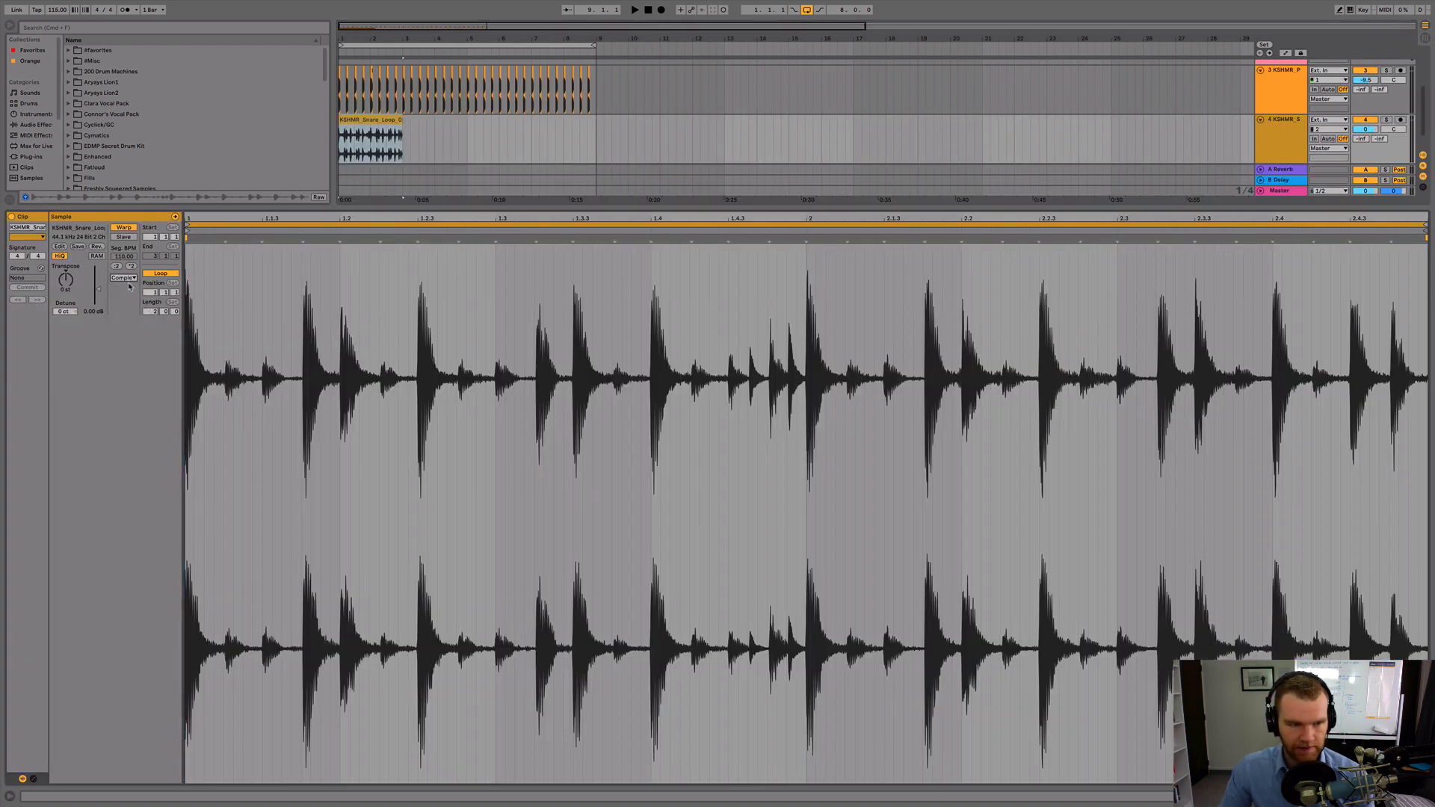
left_click(116, 305)
left_click(117, 315)
key("space")
left_click_drag(131, 305, 132, 361)
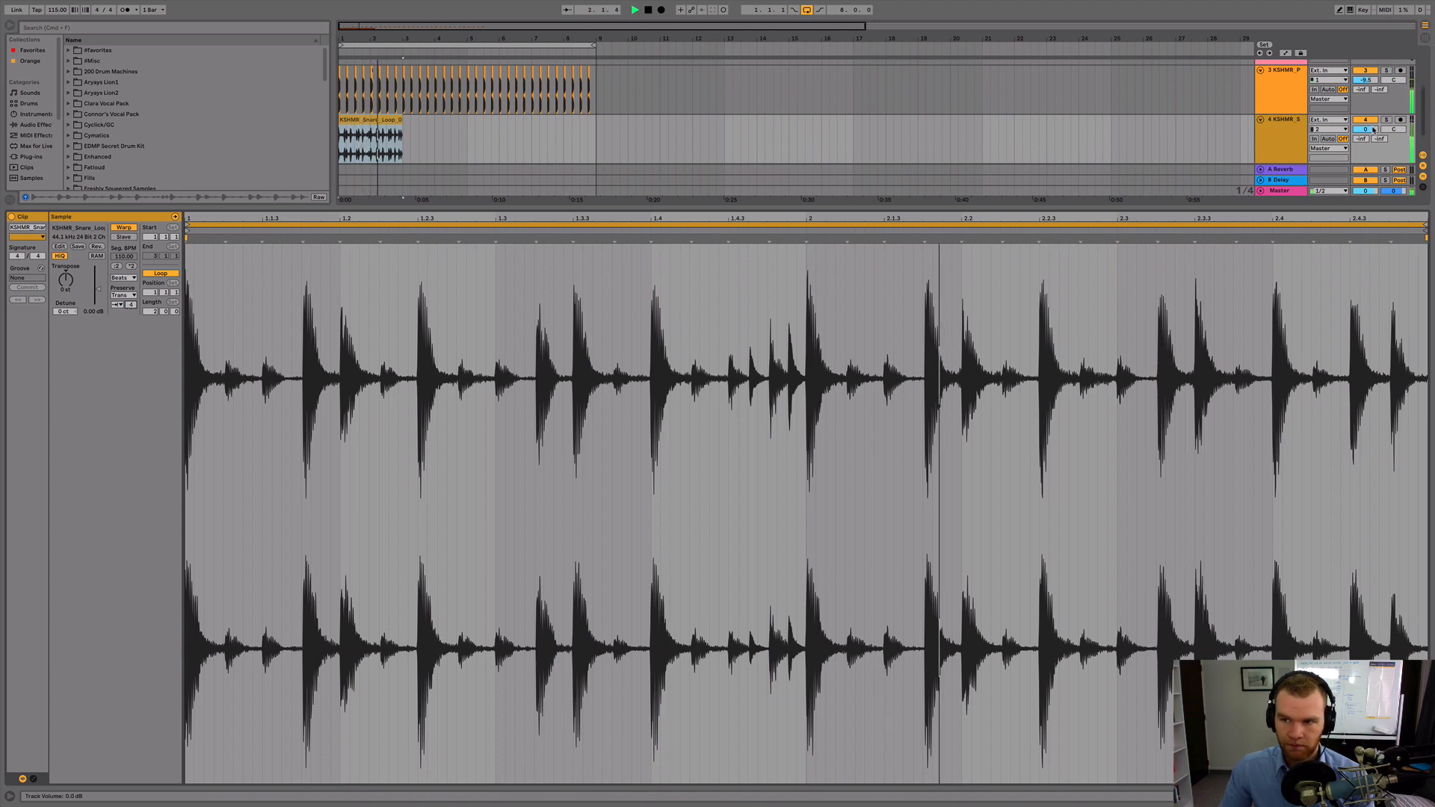
Lower the snare track's volume and duplicate the snare loop three times to fill the eight bars
left_click_drag(1373, 129, 1373, 174)
key("space")
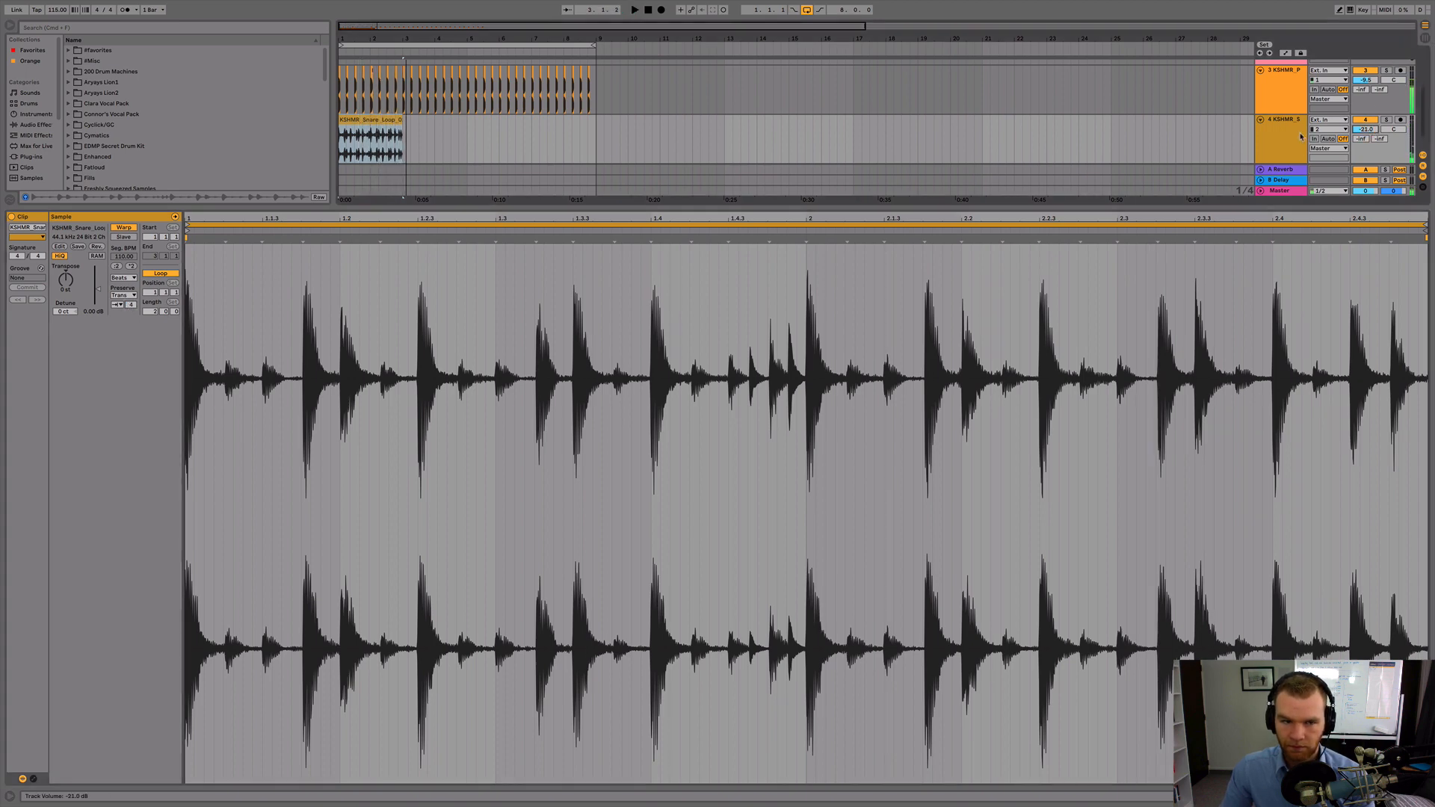
key("space")
key("super+d")
key("super+d")
key("super+d")
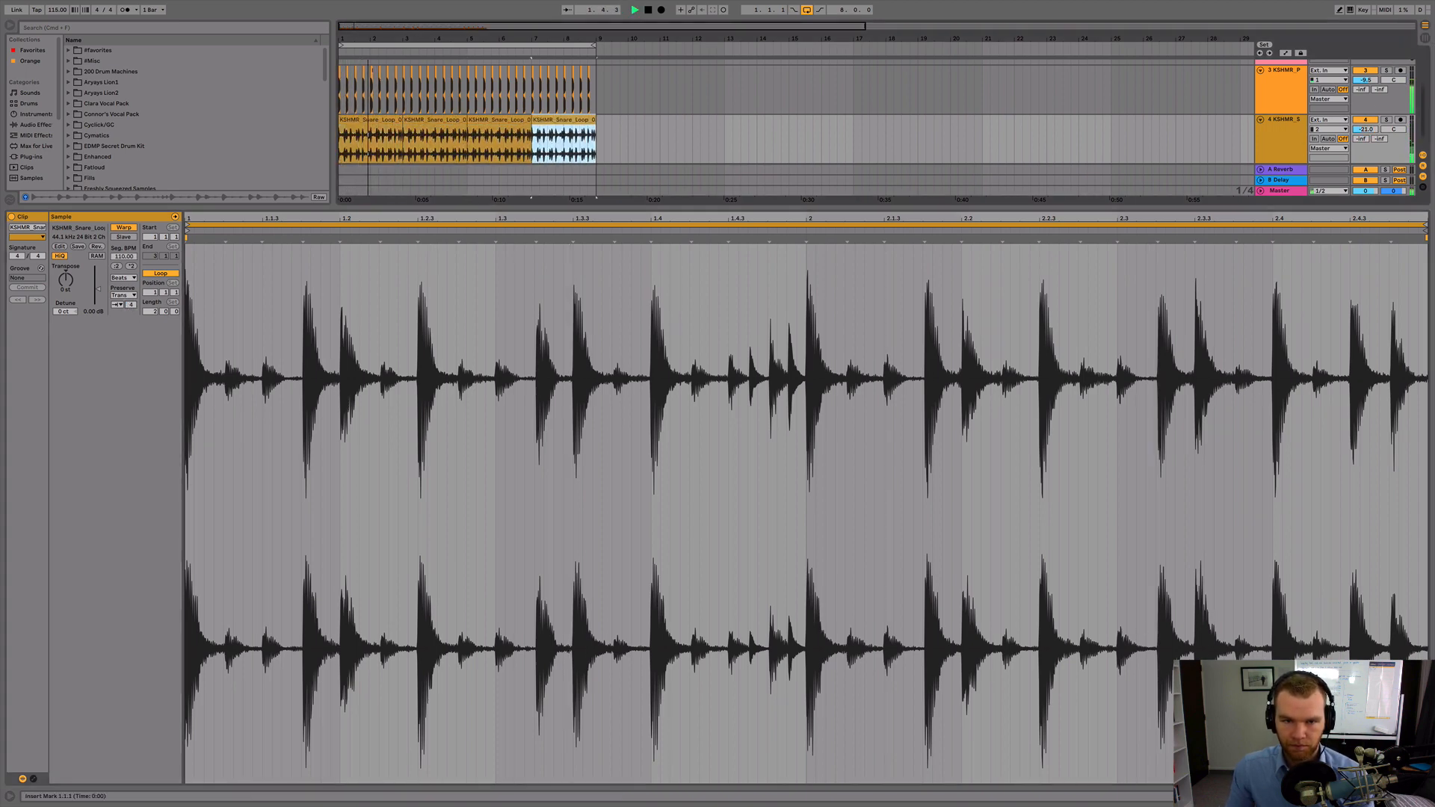
key("shift+Tab")
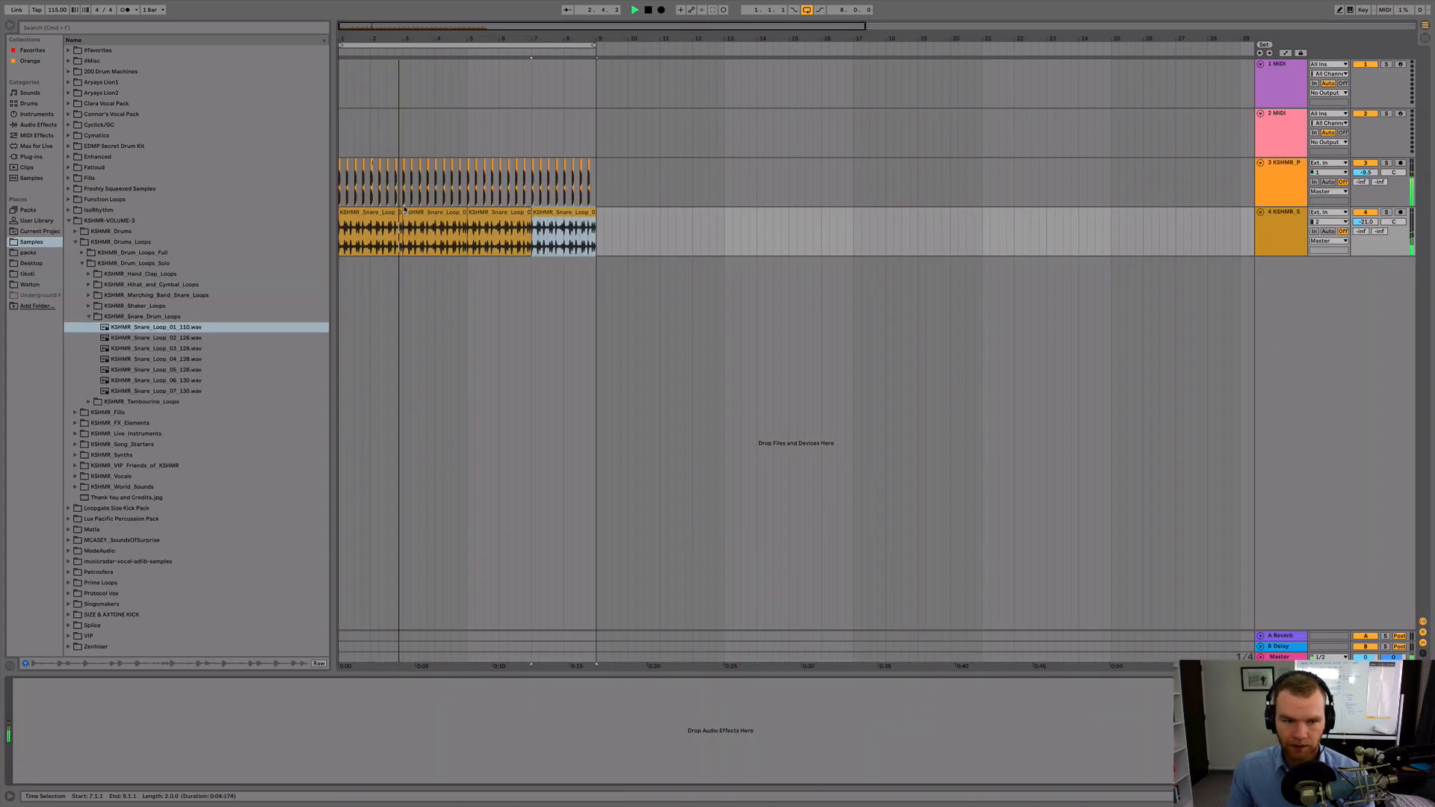
Add a Redux effect to the snare loop track and raise its Downsample amount to about 4.17
left_click(37, 125)
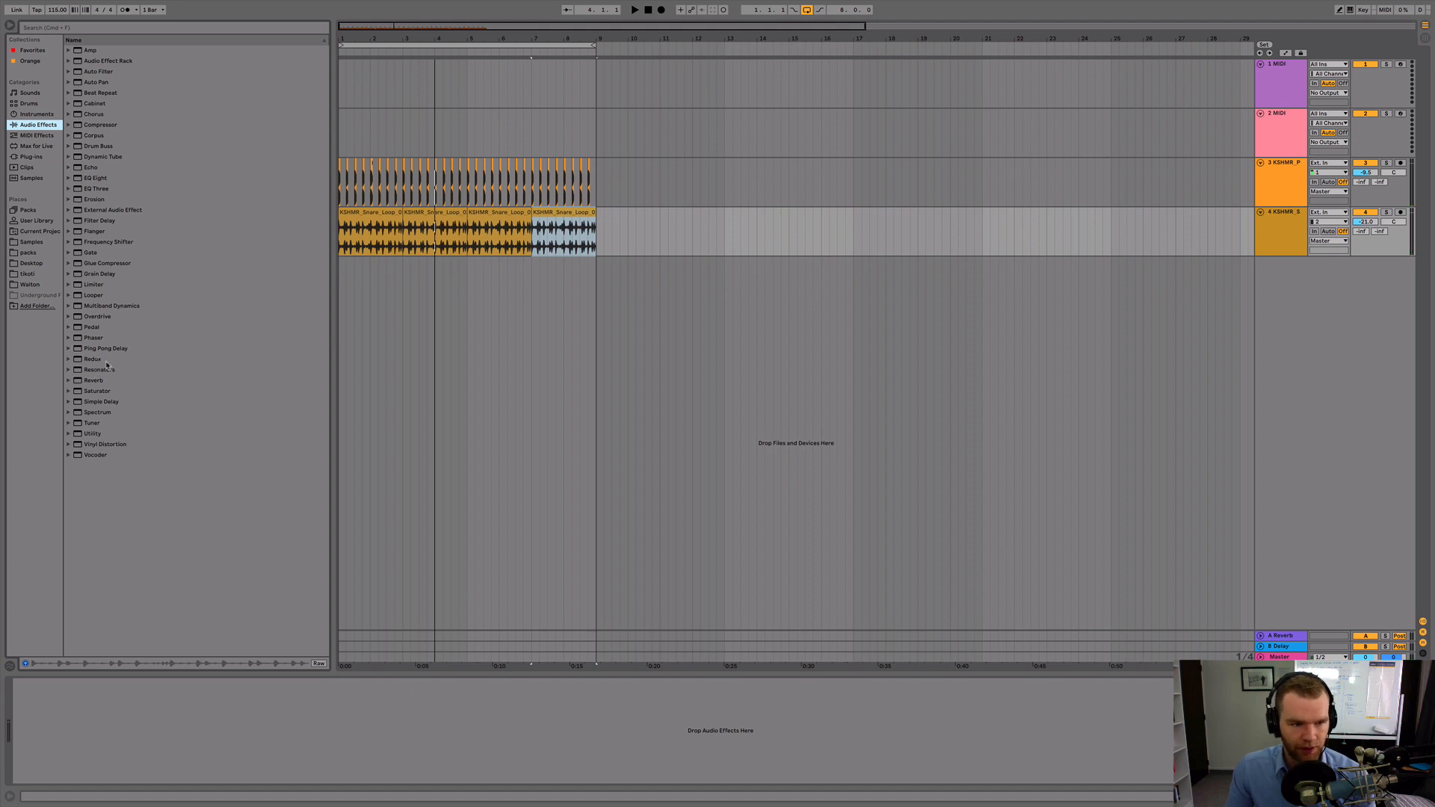
left_click_drag(95, 360, 142, 729)
key("space")
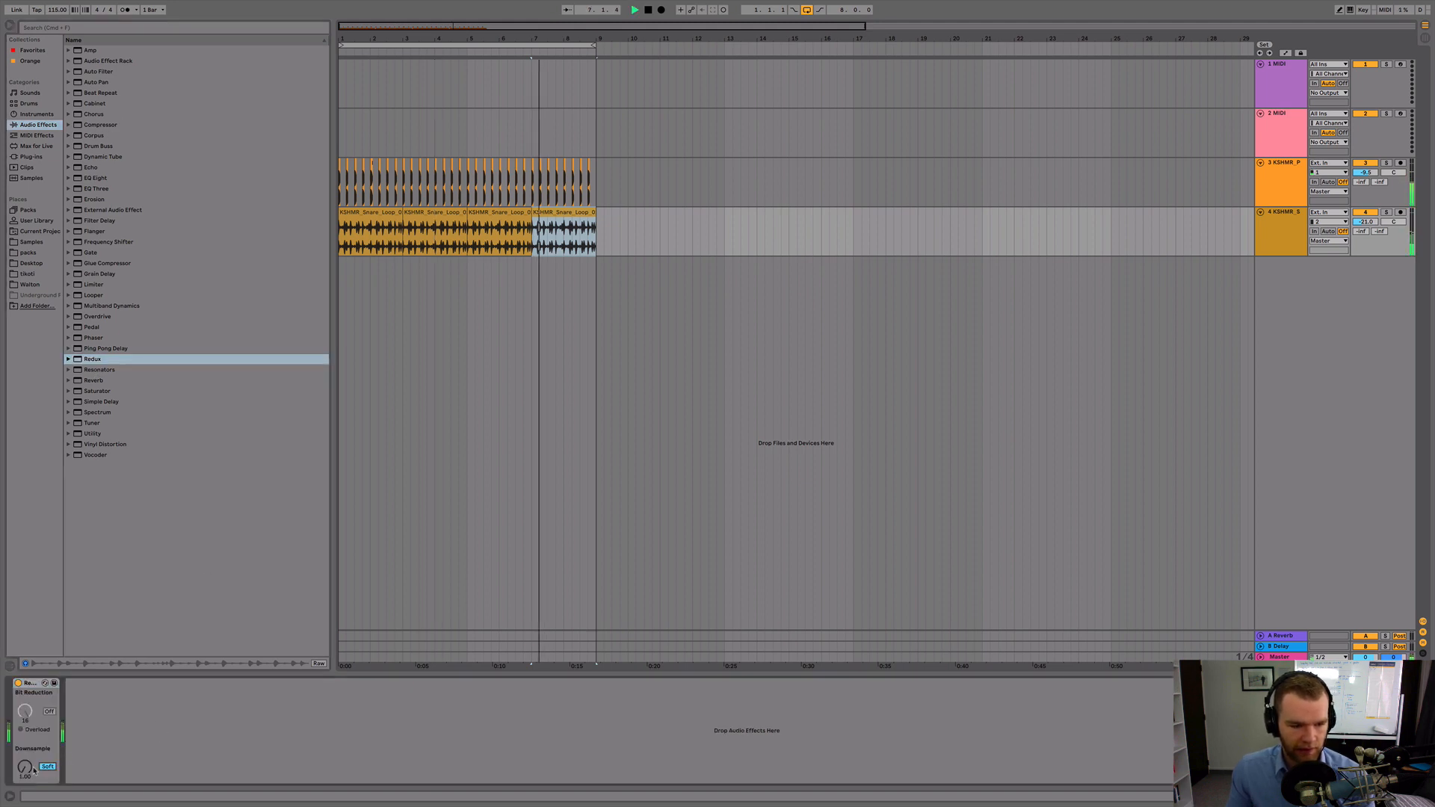
left_click_drag(33, 770, 34, 746)
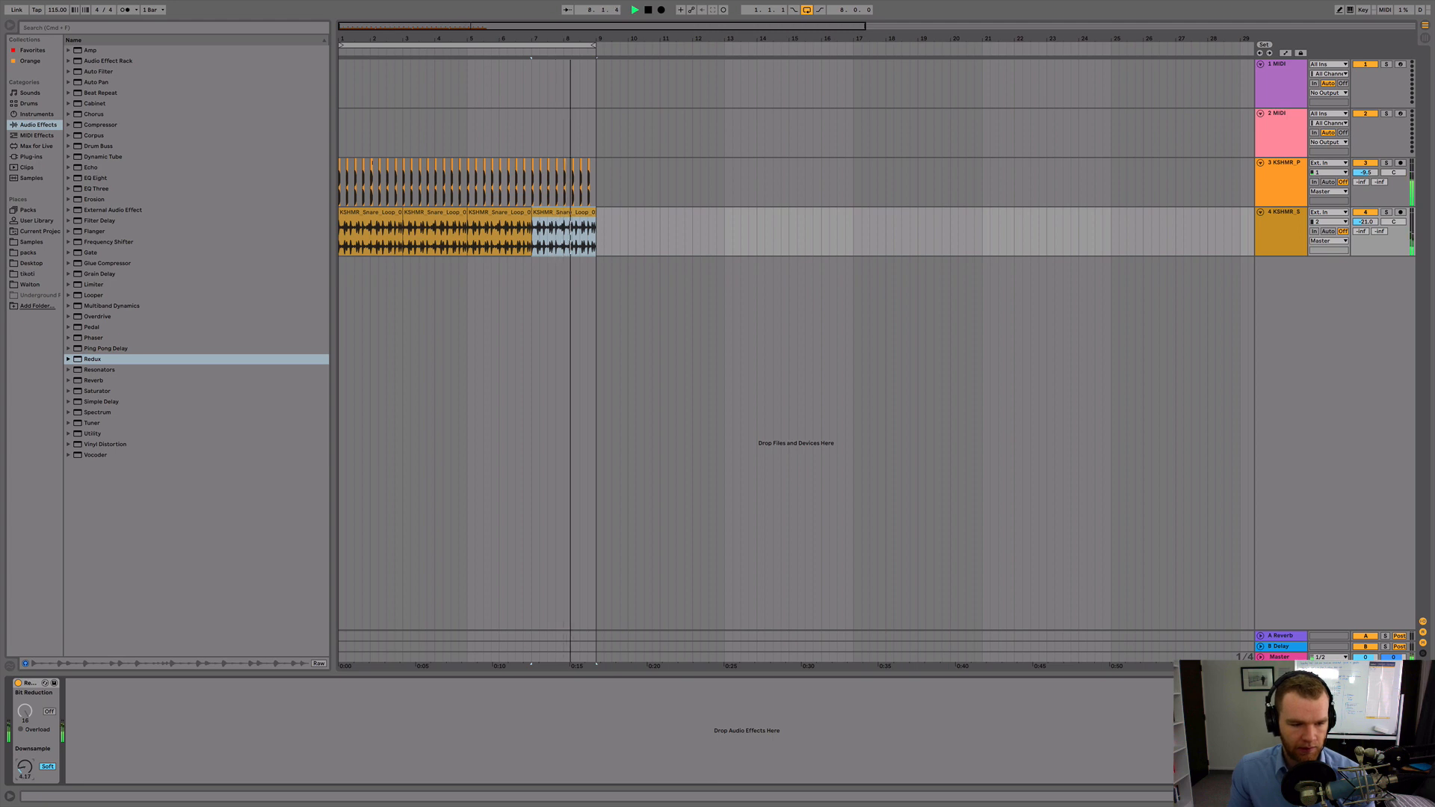
Add EQ Eight after Redux on the snare loop track and change its first band to a high-cut filter
left_click_drag(95, 177, 114, 754)
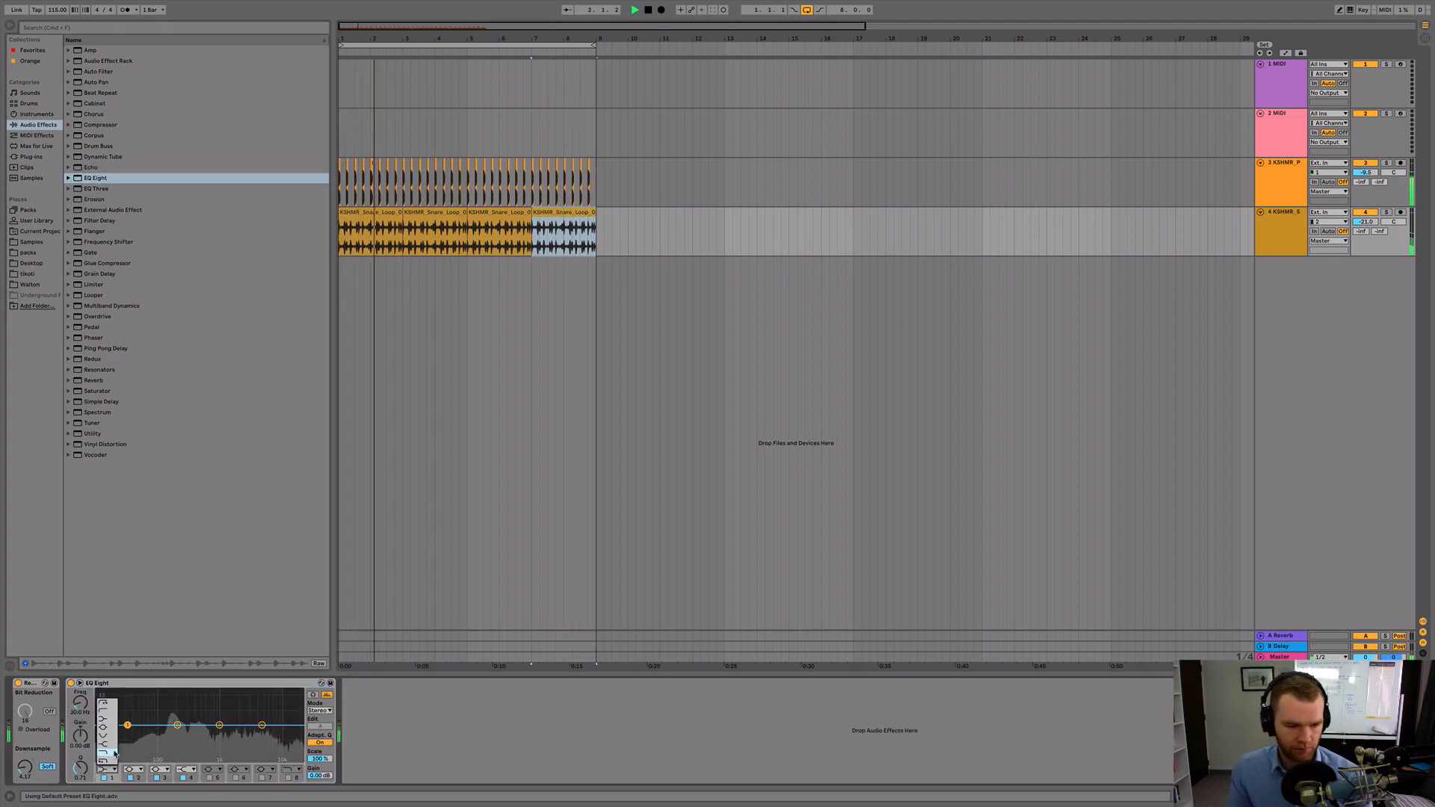
left_click(113, 753)
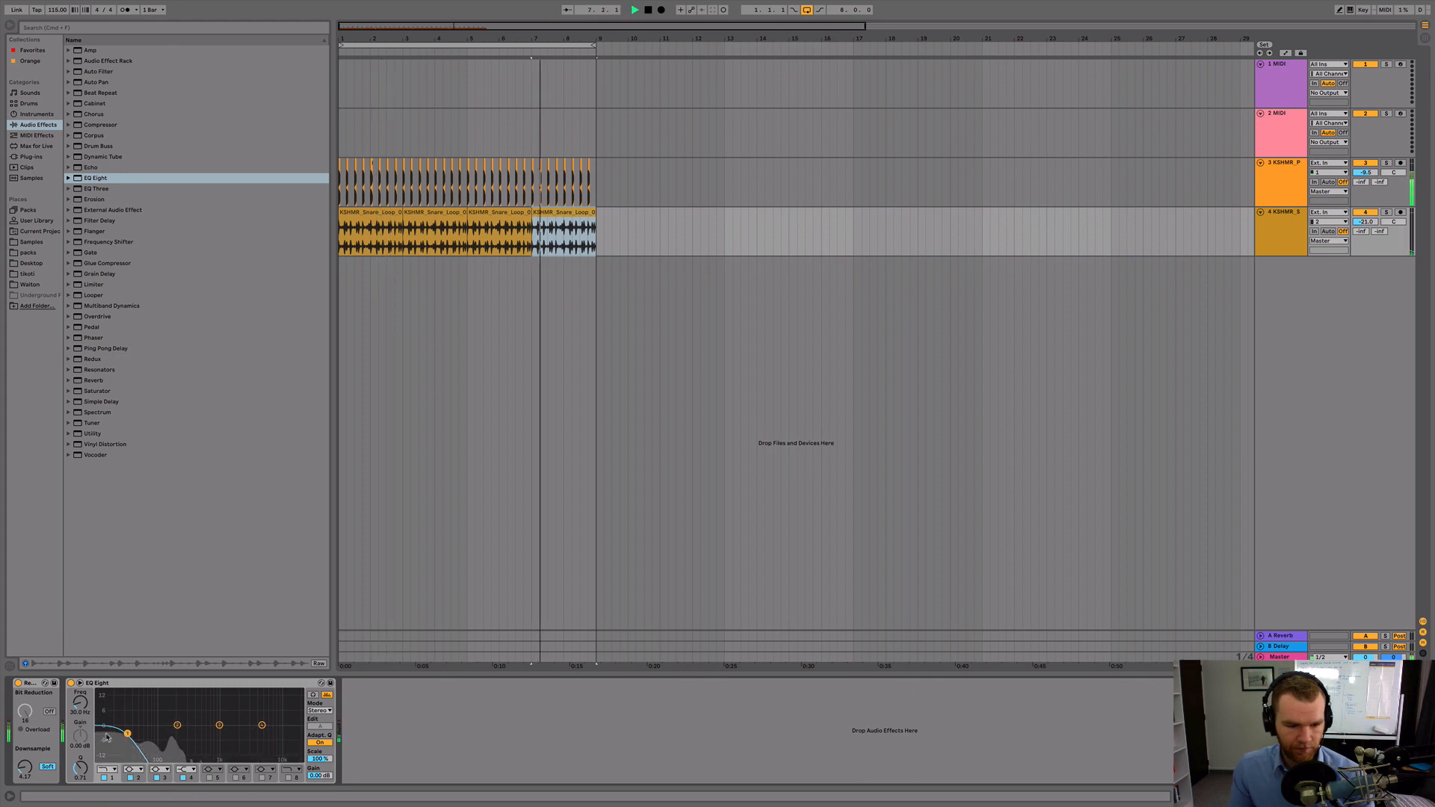
Change EQ Eight's first band to a low-cut filter, enable band 8 as a high-cut, and move both inward to isolate the snare loop's midrange
key("space")
left_click_drag(127, 733, 257, 734)
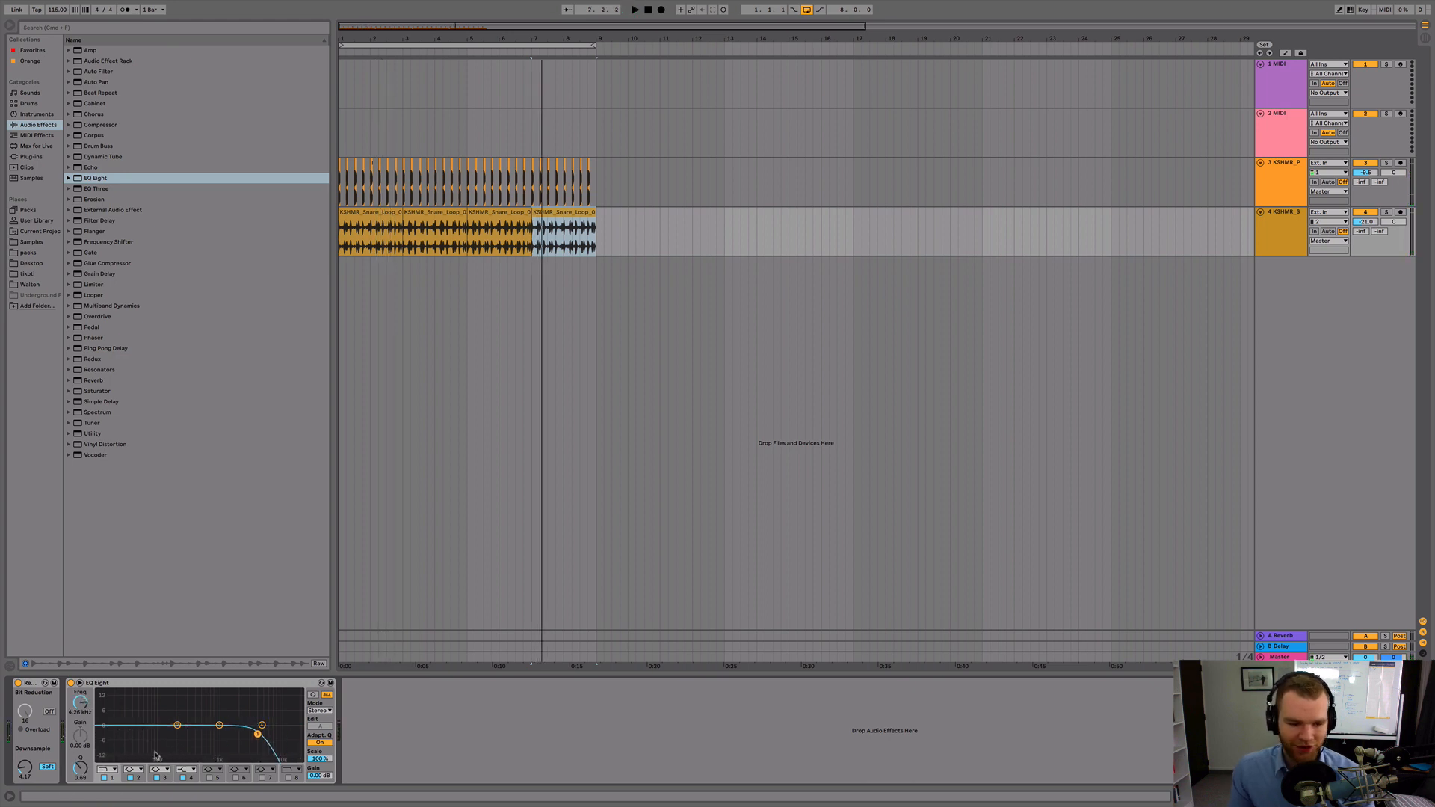
left_click(111, 769)
left_click(107, 711)
left_click_drag(258, 734, 165, 736)
left_click(289, 778)
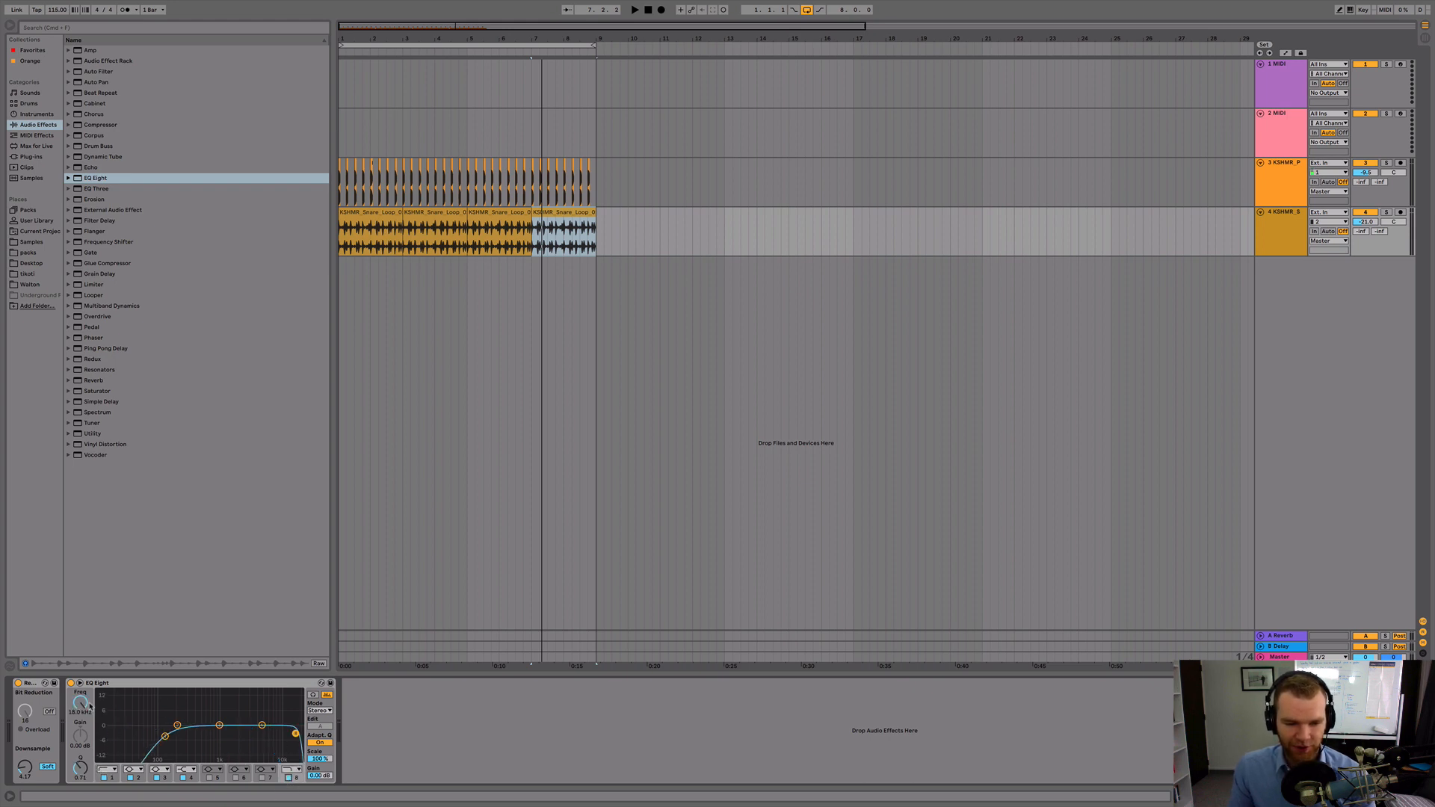
left_click_drag(295, 734, 188, 734)
key("space")
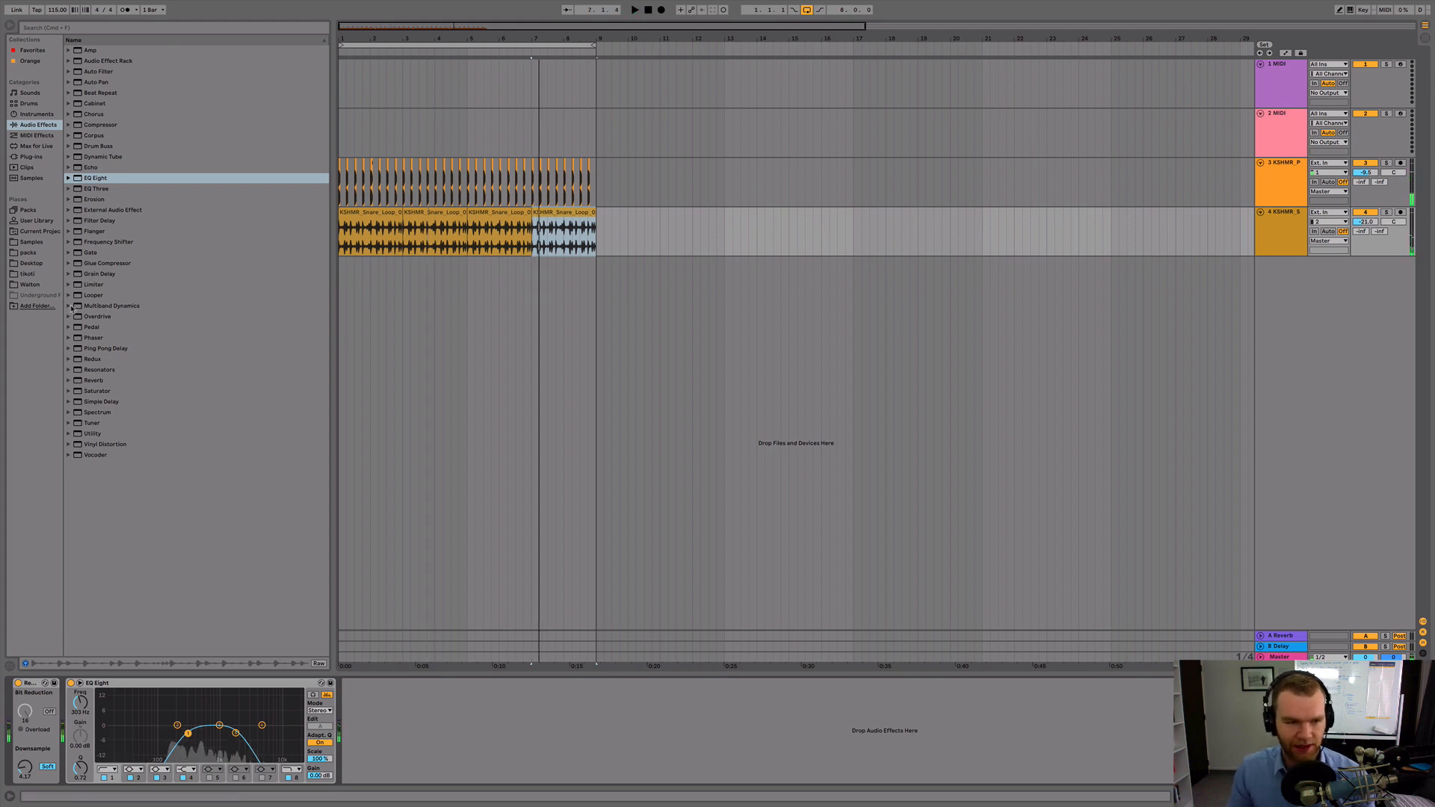
Try the Multiband Dynamics OTT preset between Redux and EQ Eight on the snare loop track and remove it
left_click(69, 306)
left_click(92, 378)
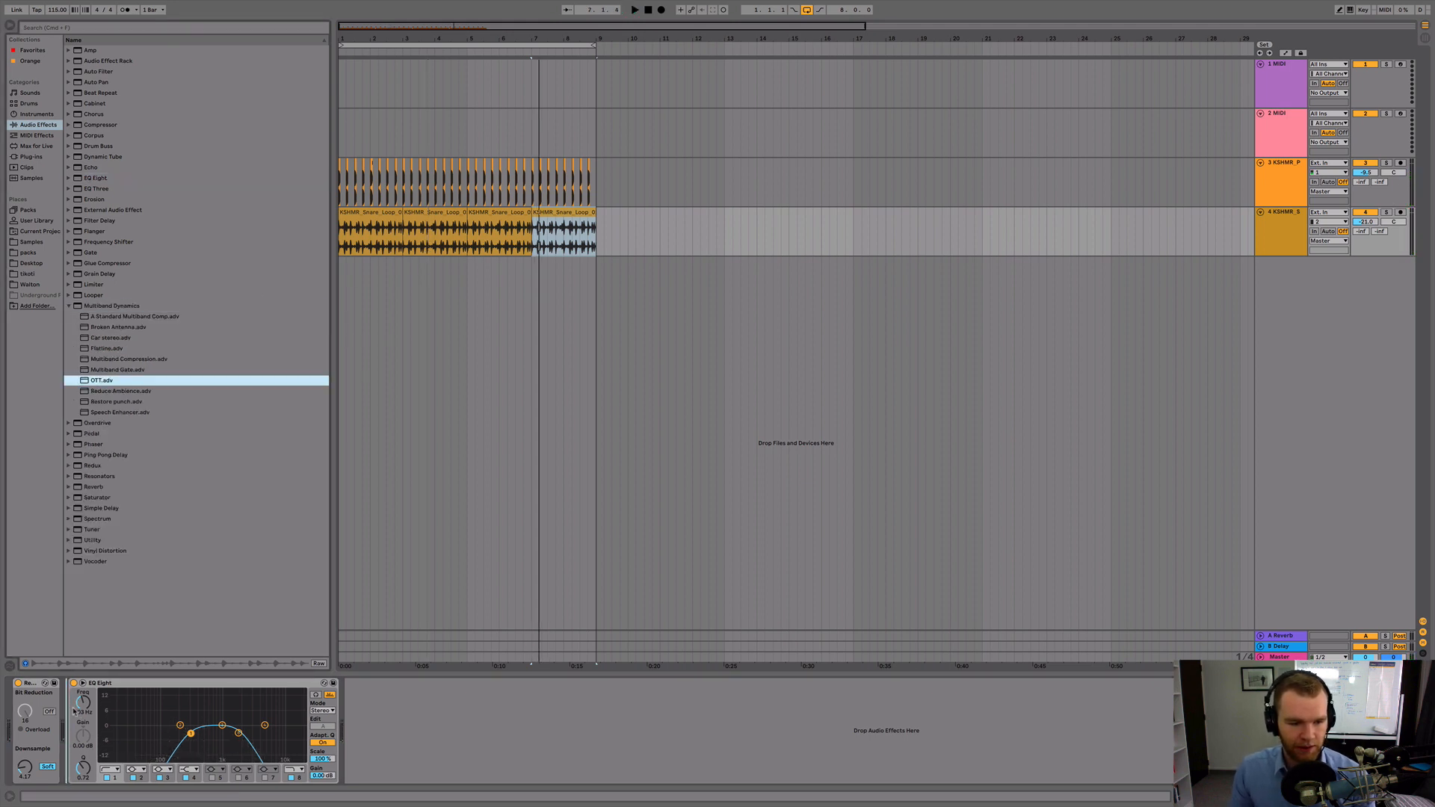
left_click_drag(73, 712, 73, 711)
key("space")
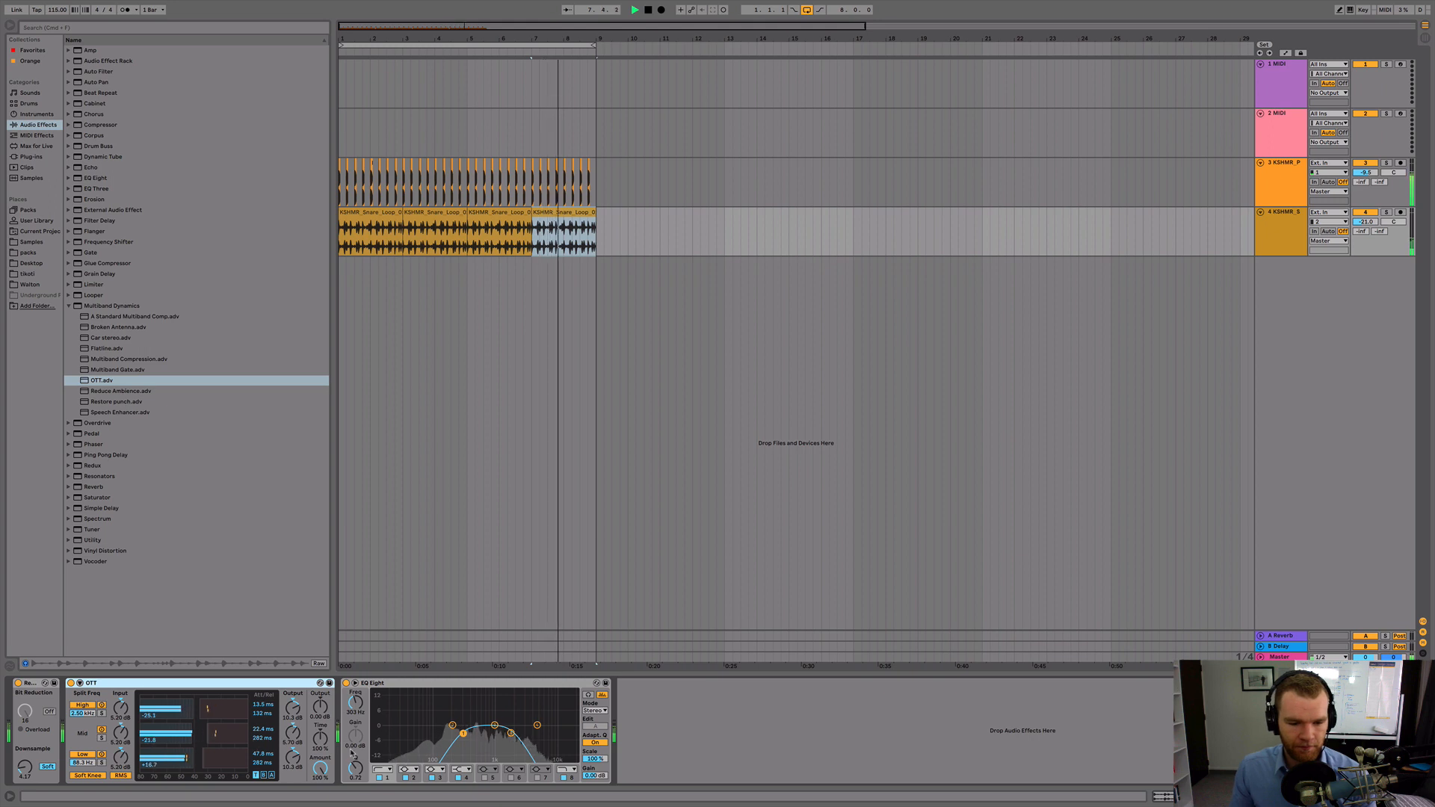
key("Delete")
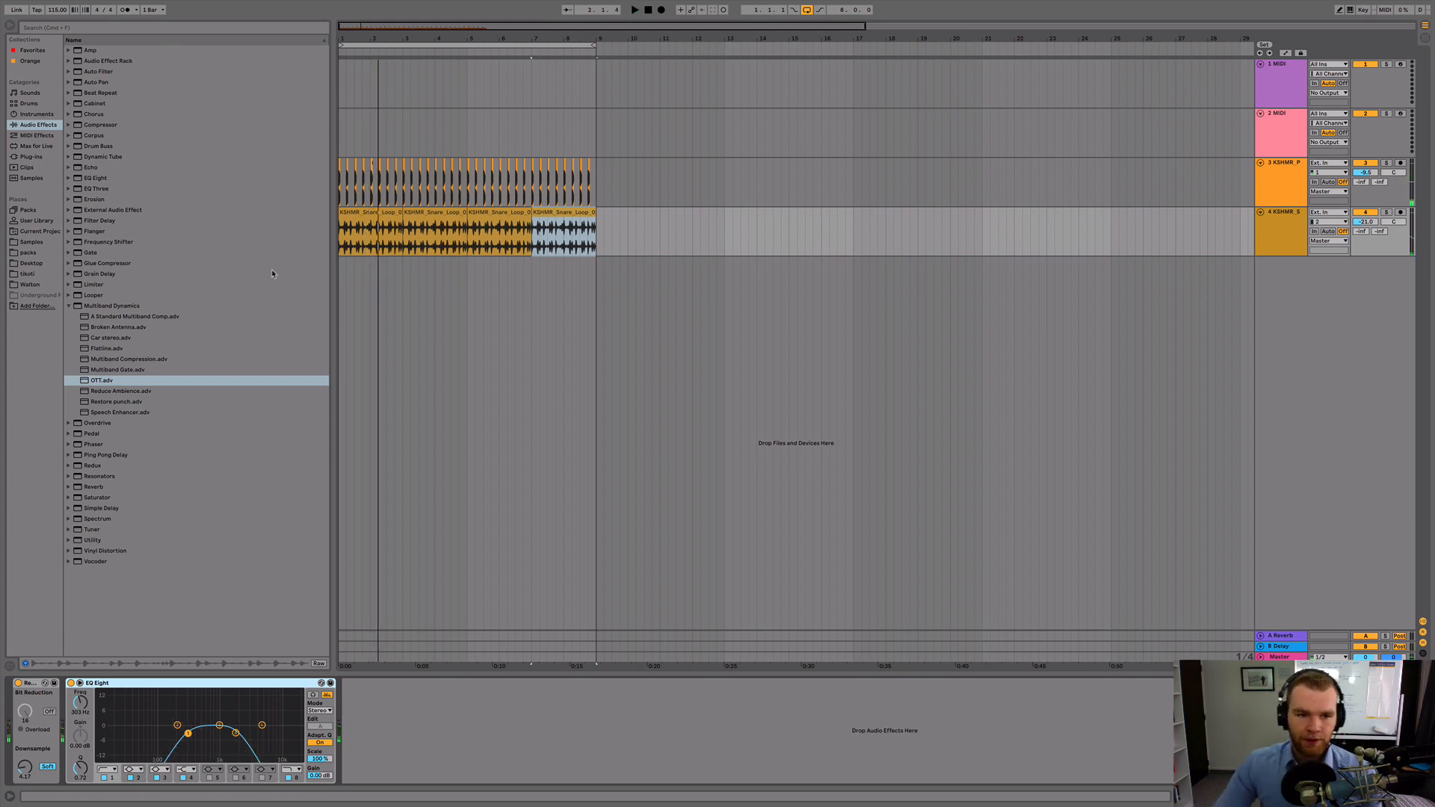
key("space")
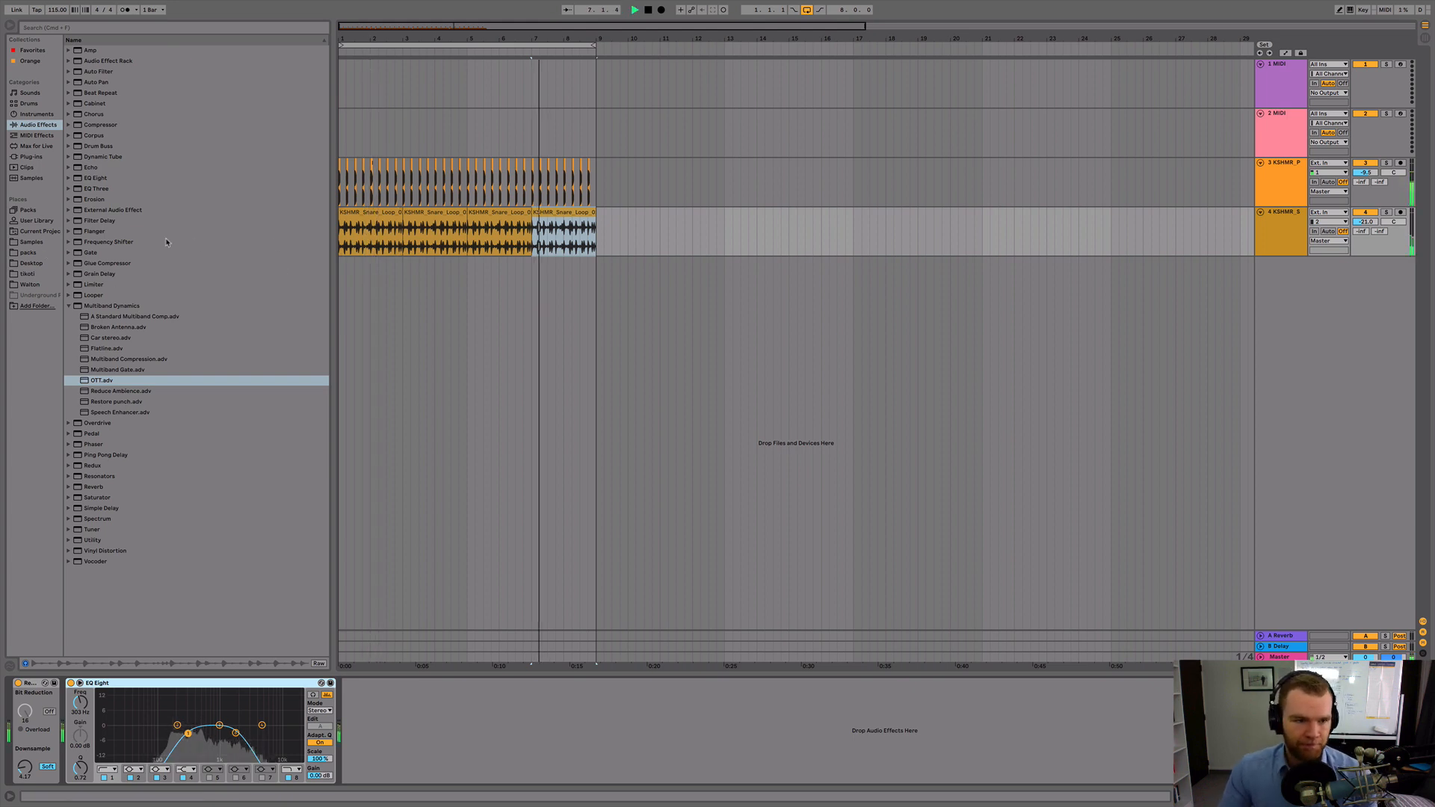
Audition the KSHMR shaker loops and place KSHMR_Shaker_Loop_11_120.wav on a new track at bar 1
left_click(31, 241)
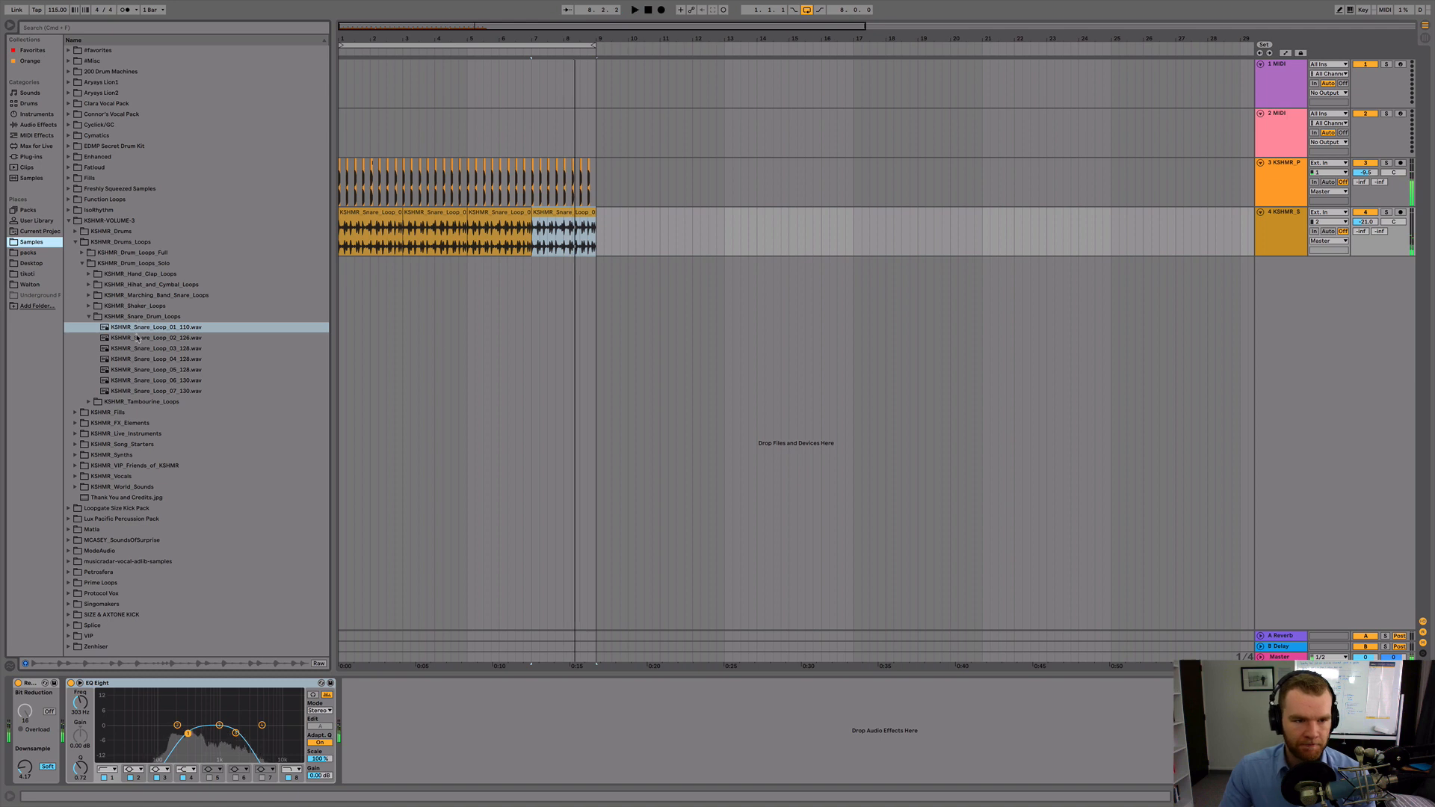
left_click(137, 338)
left_click(88, 317)
left_click(88, 305)
left_click(128, 317)
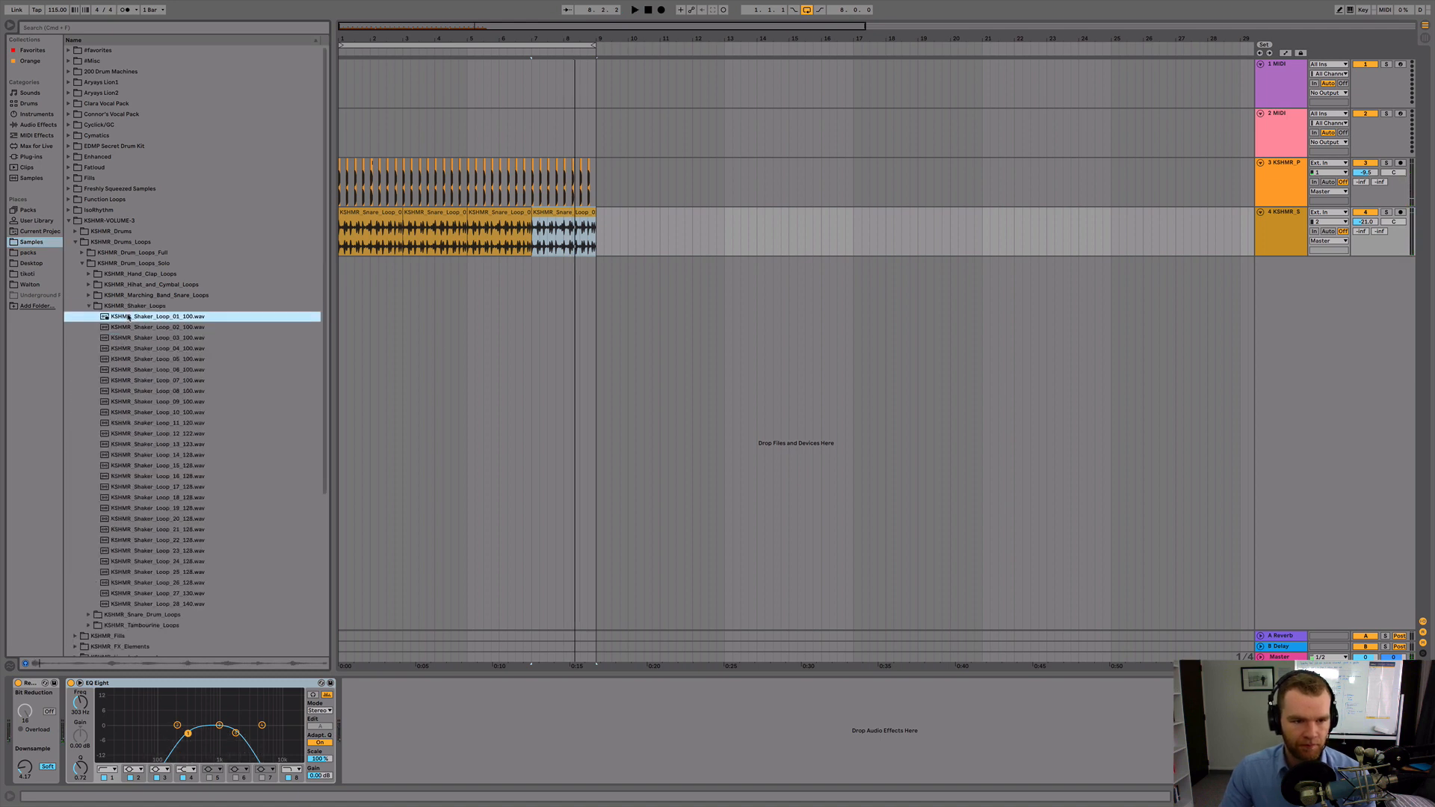
left_click(130, 328)
left_click(160, 444)
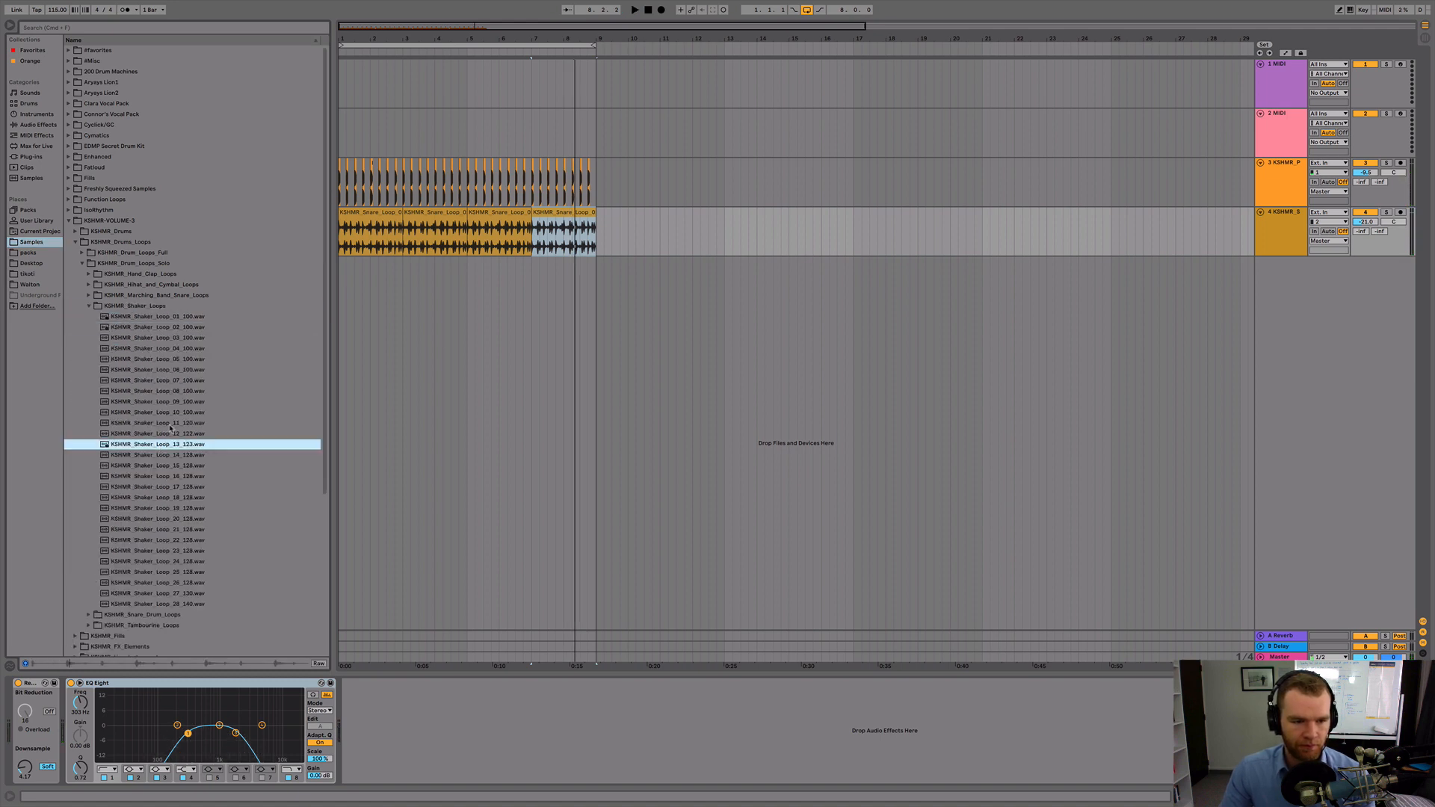
left_click(172, 423)
left_click_drag(167, 426, 341, 275)
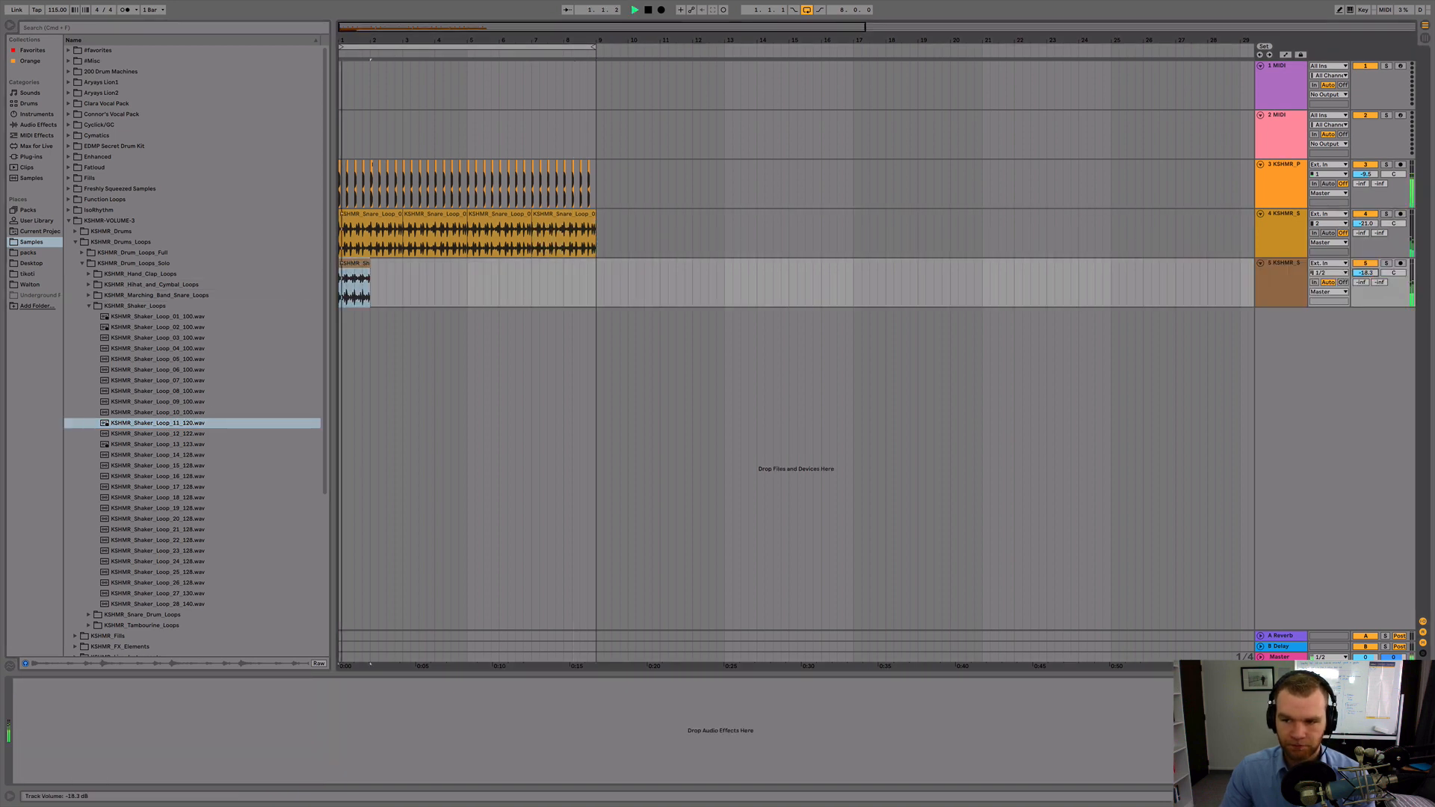
Duplicate the one-bar KSHMR shaker loop seven times to fill the eight bars and play it back
key("super+d")
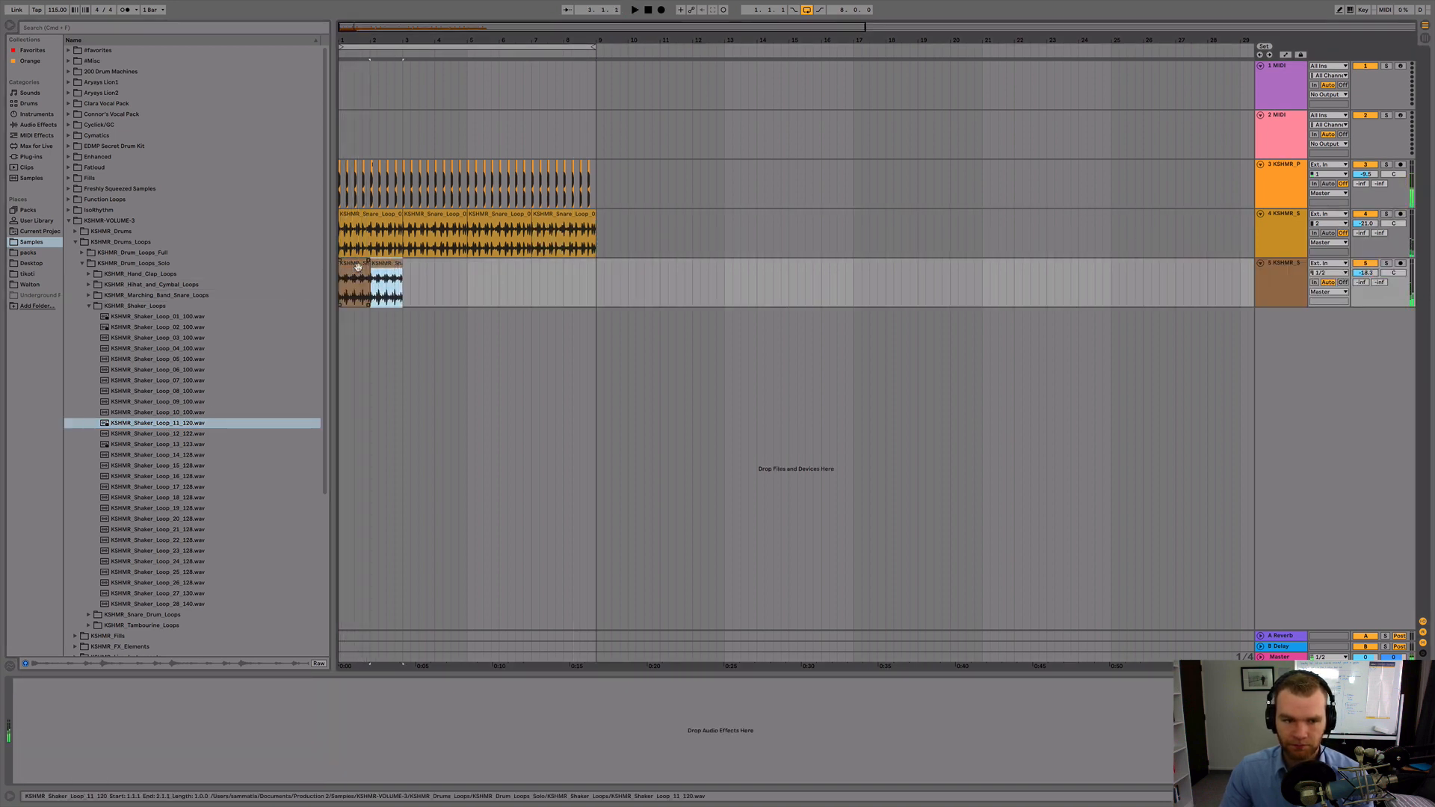
key("super+d")
key("super+d")
key("super+d")
key("super+d")
key("super+d")
key("super+d")
key("space")
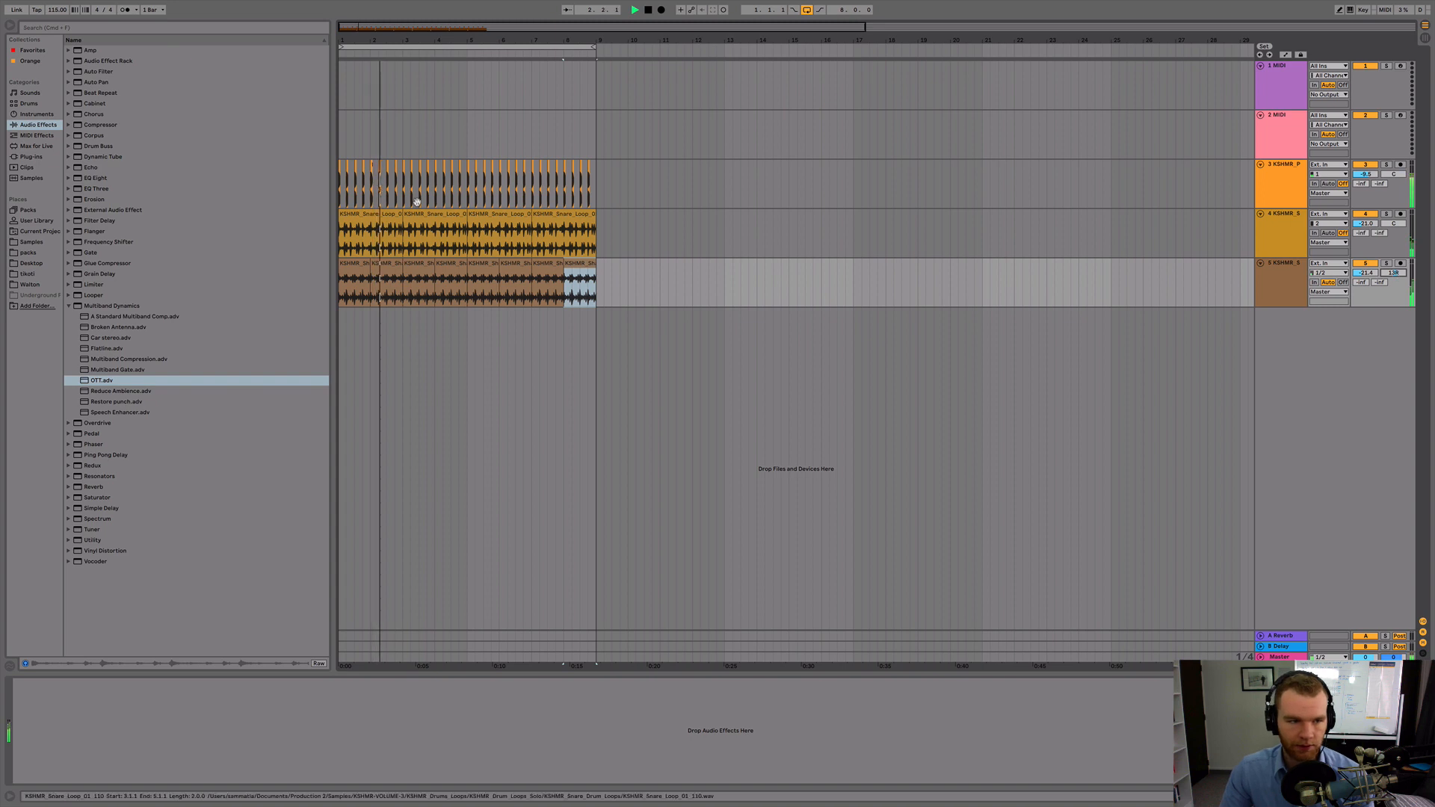
Add a Compressor to the KSHMR shaker track, sidechain it to the kick track with sidechain EQ enabled, and lower its threshold to about -17 dB
left_click_drag(101, 124, 90, 740)
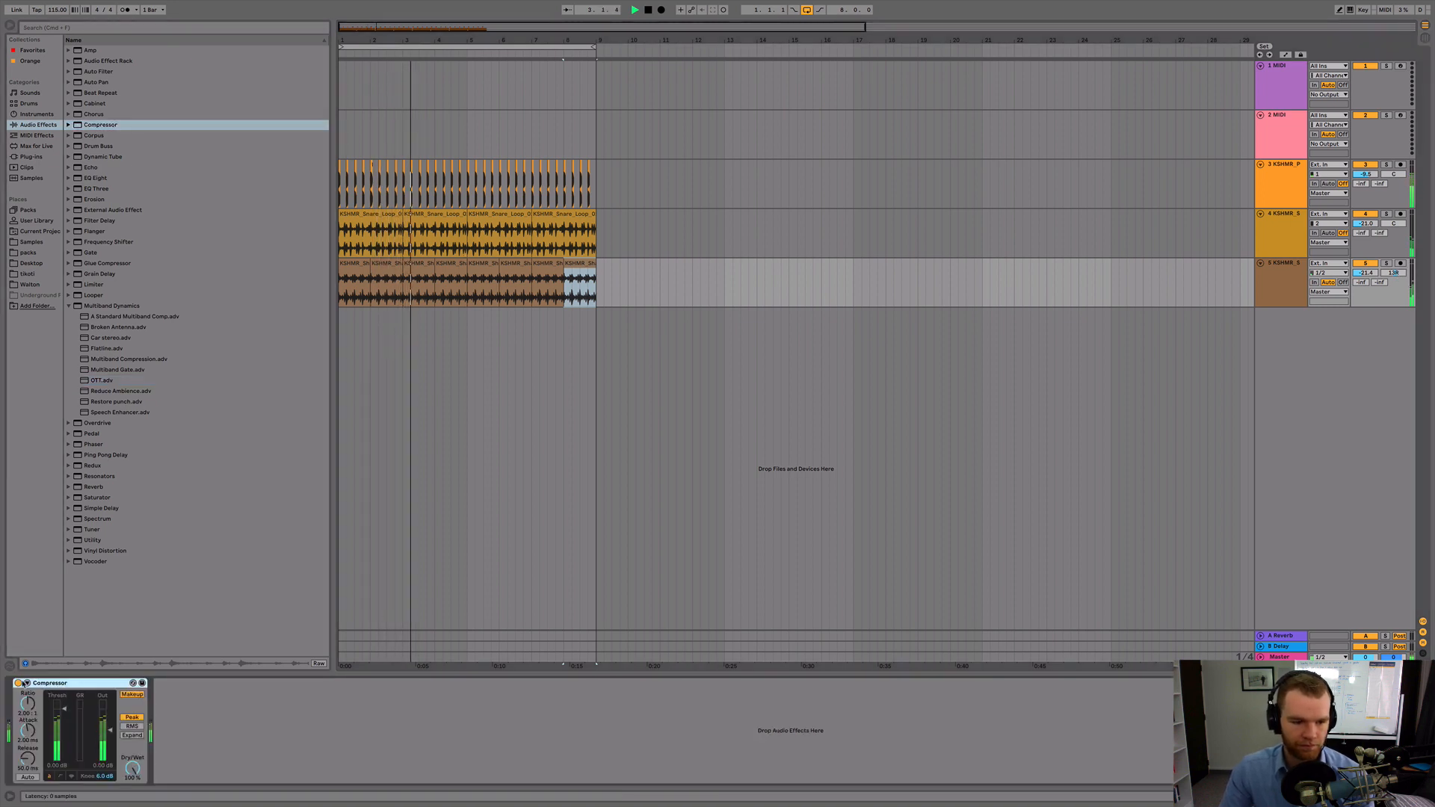
left_click(26, 683)
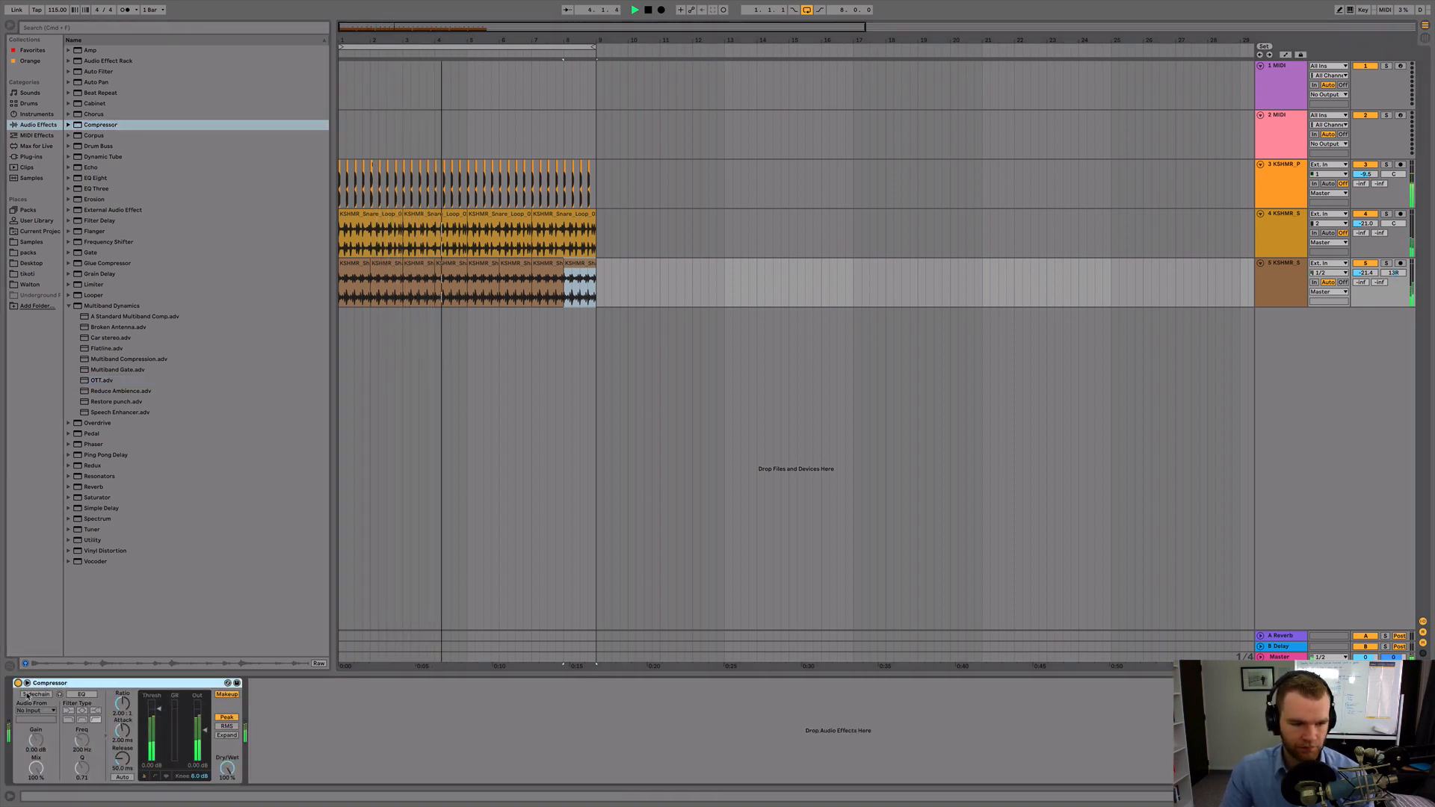
left_click(28, 696)
left_click(36, 710)
left_click(59, 723)
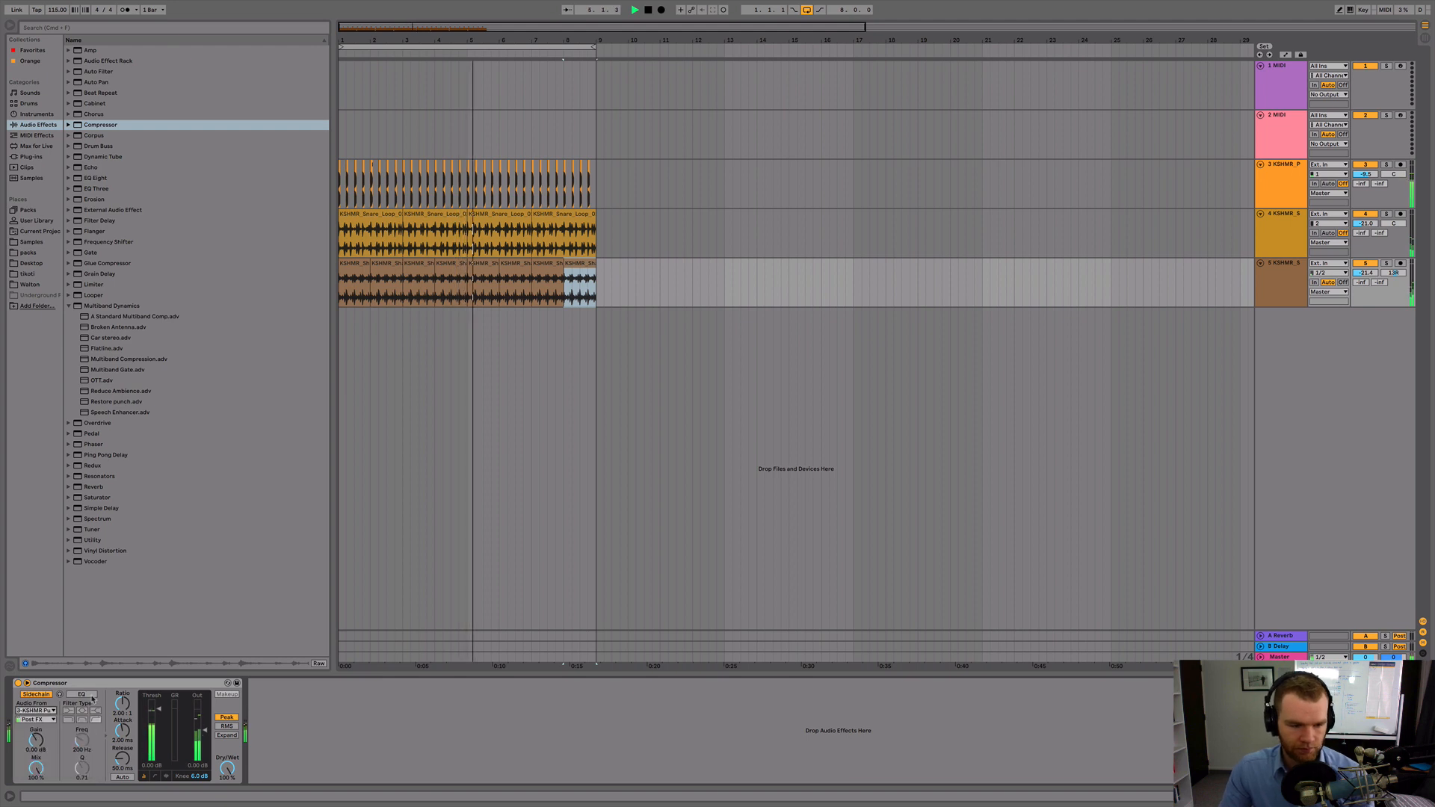
left_click(90, 695)
mouse_move(159, 710)
left_mouse_down()
mouse_move(159, 748)
mouse_move(158, 736)
left_mouse_up()
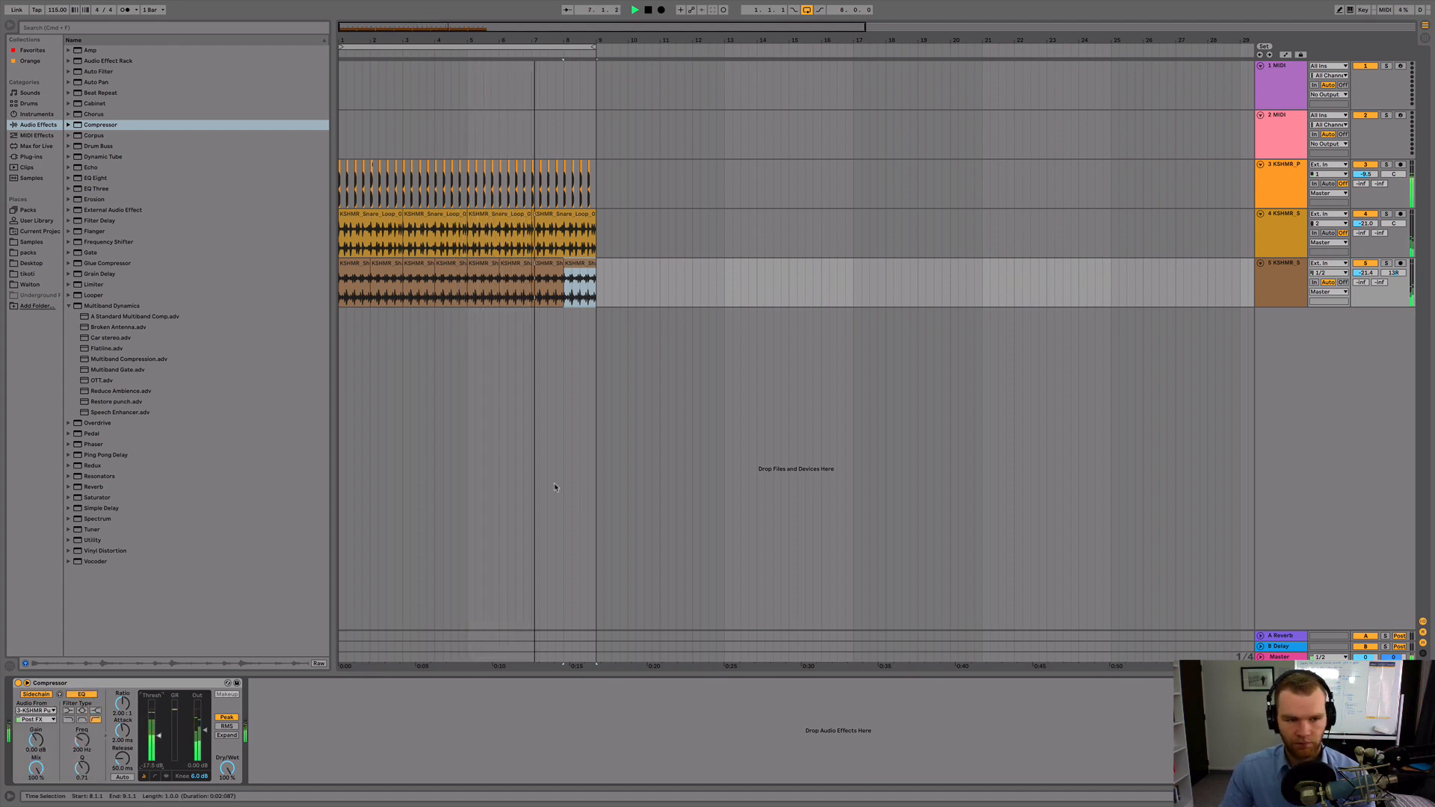
Add an Auto Filter after the Compressor on the KSHMR shaker track and lower its cutoff to about 4.8 kHz
left_click(30, 241)
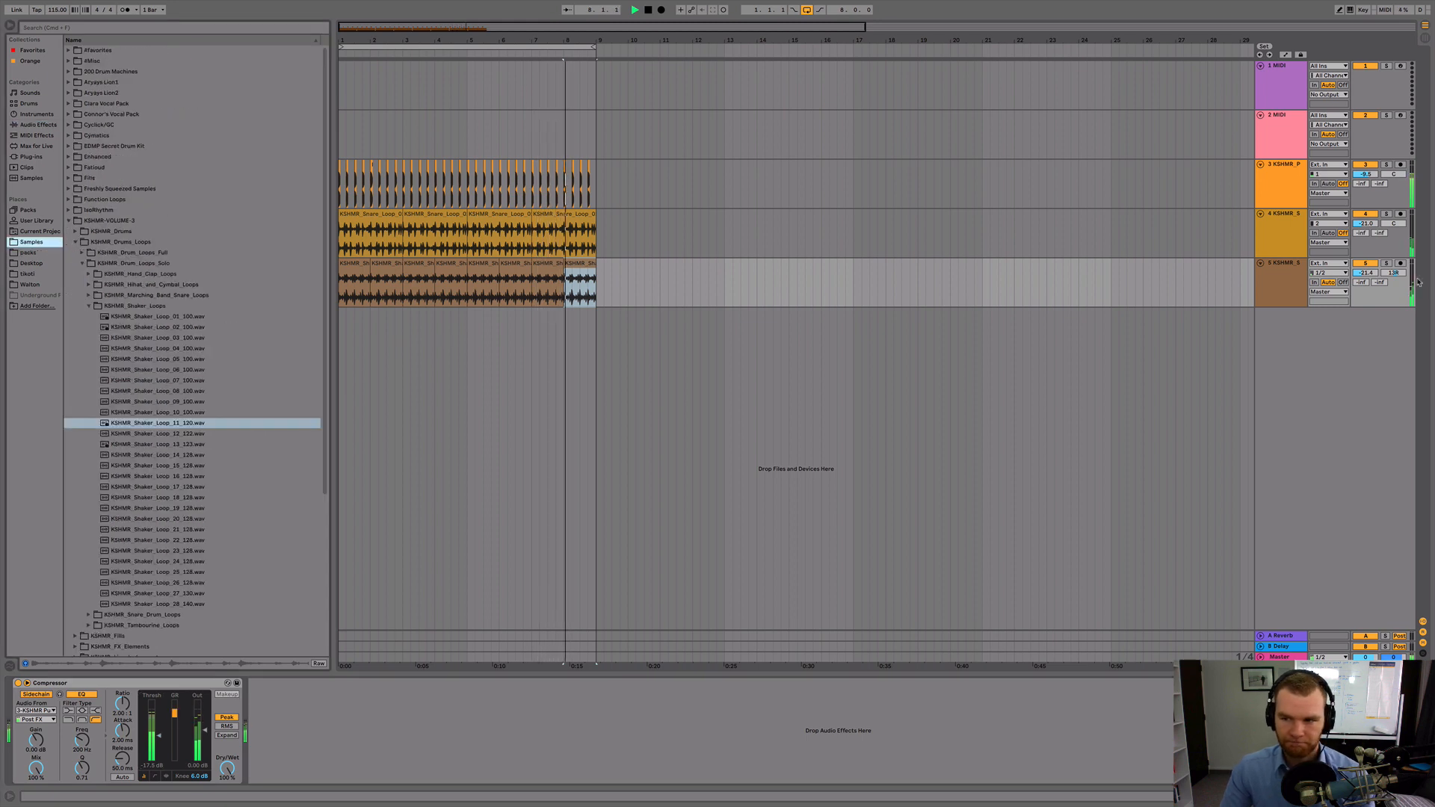
left_click(35, 124)
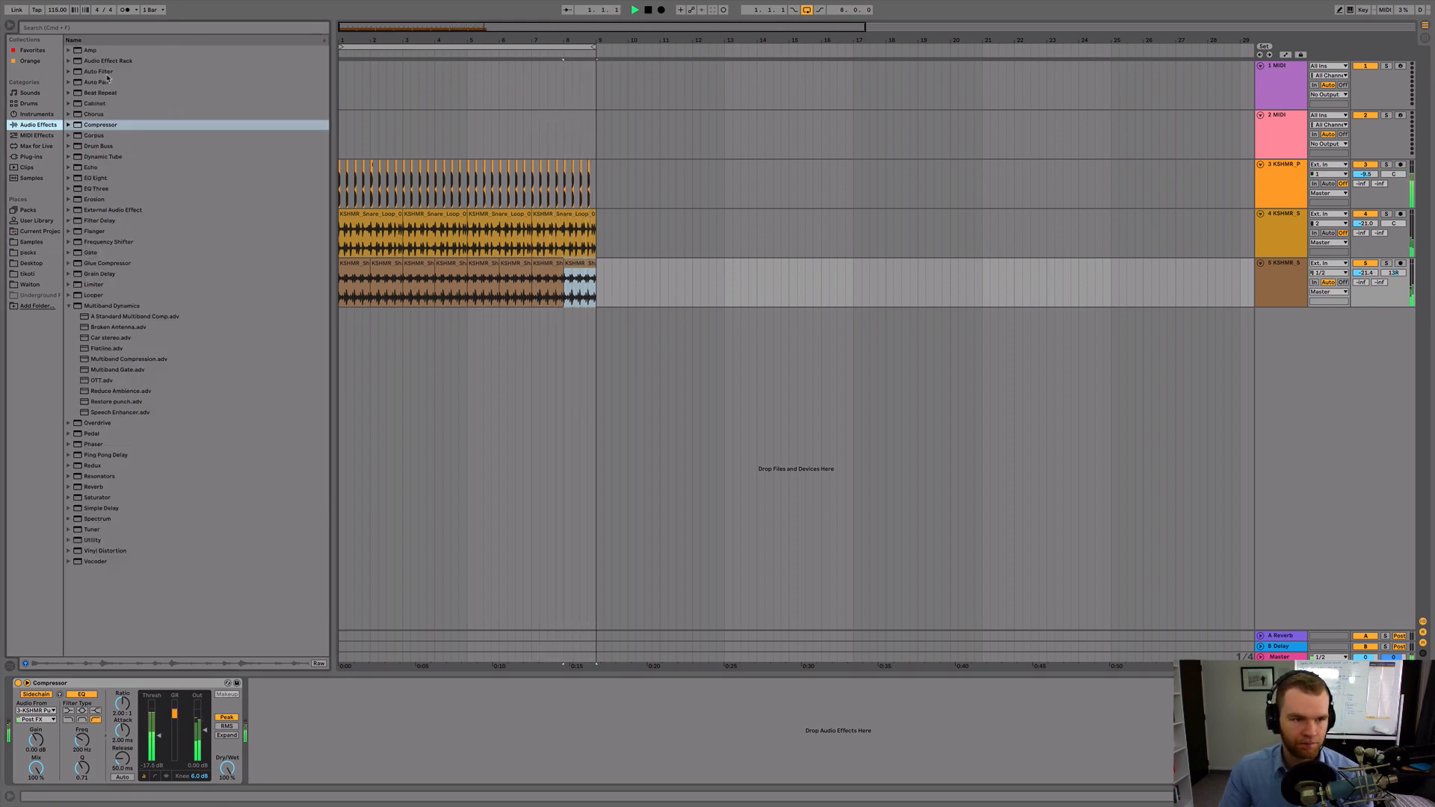
left_click_drag(106, 73, 325, 710)
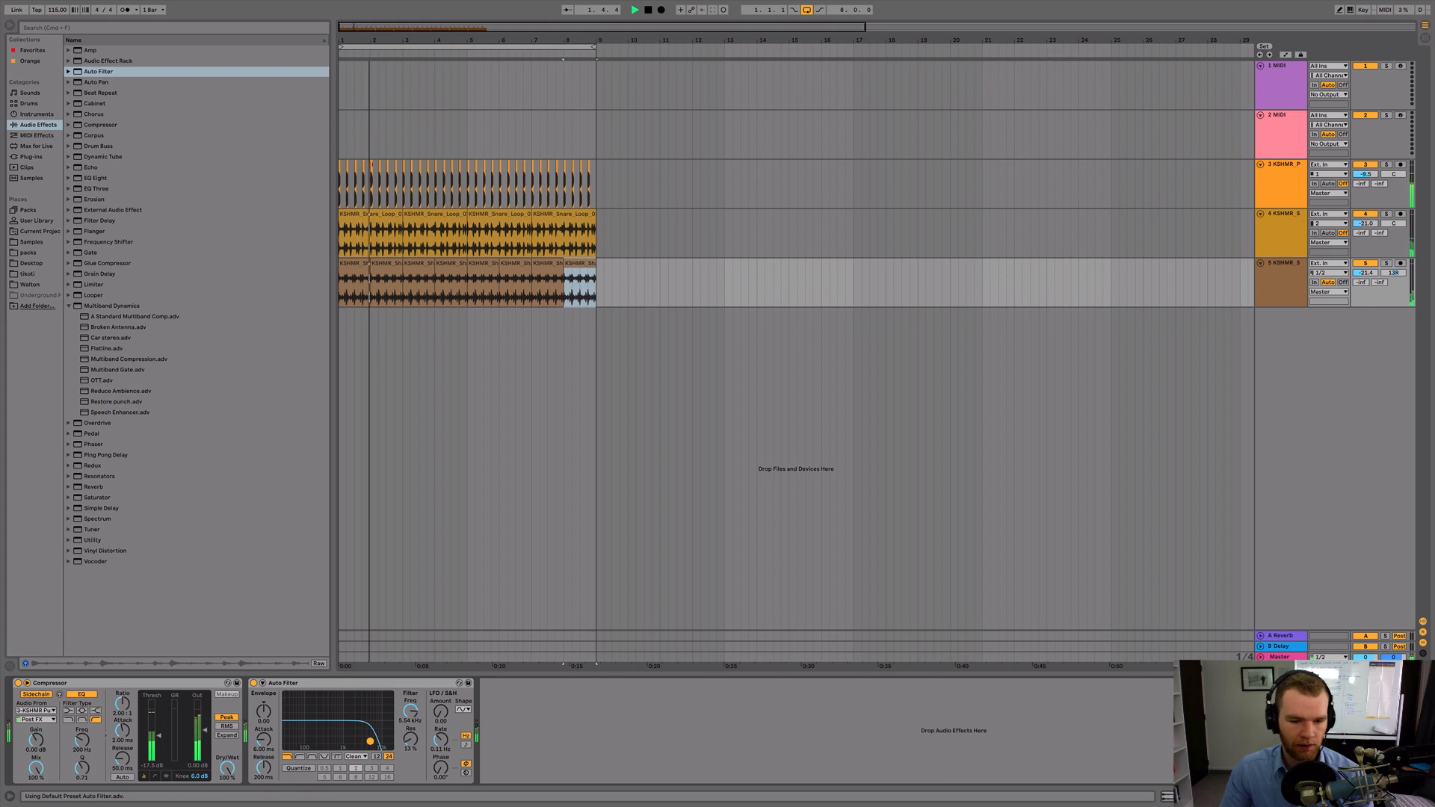
left_click_drag(370, 742, 367, 739)
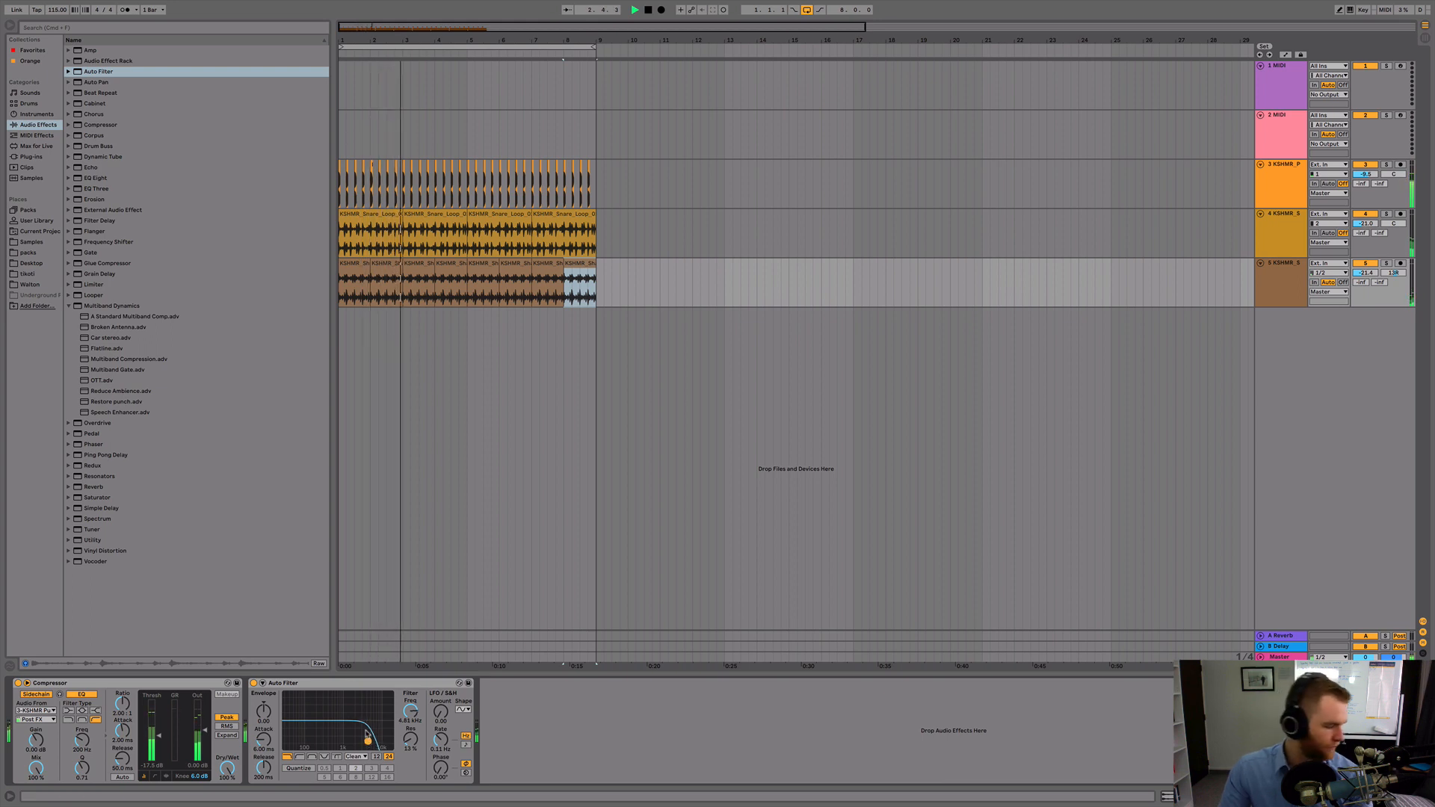
Audition loops in the Pacific Percussion Pack's 110 BPM 16th folder and place 110 LP Shaker 16th 2.wav on a new track at bar 1
left_click(34, 243)
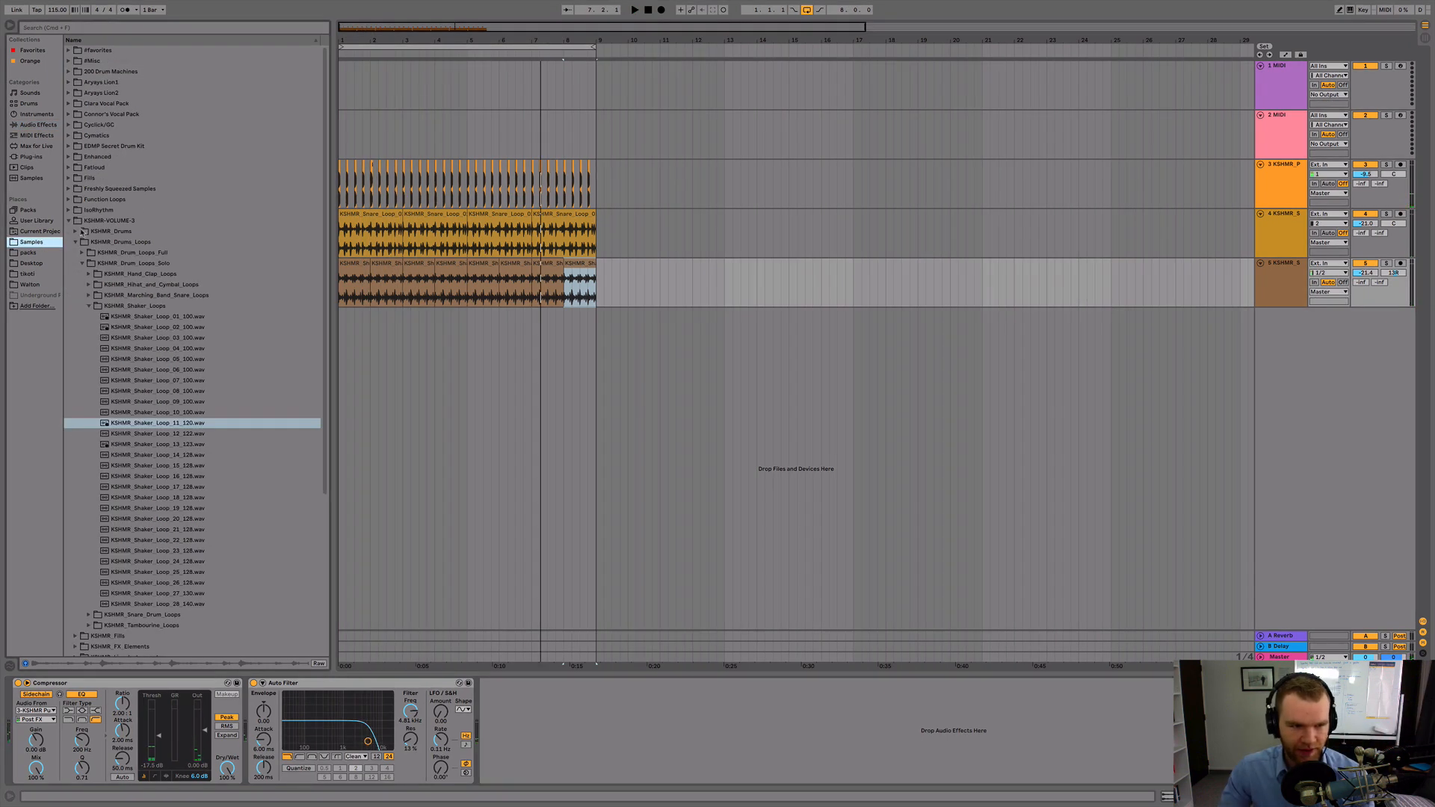
left_click(69, 221)
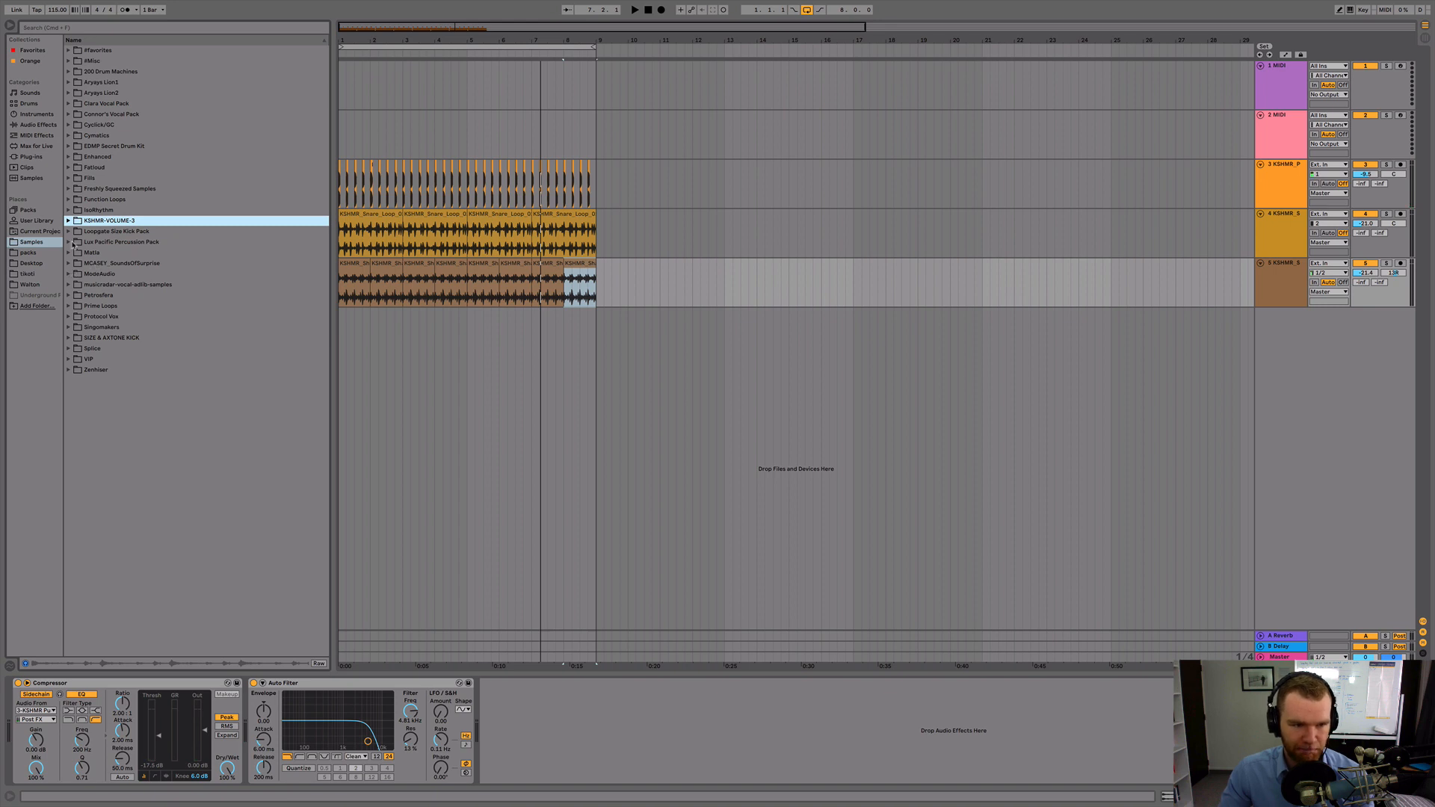
left_click(69, 242)
left_click(75, 264)
left_click(83, 284)
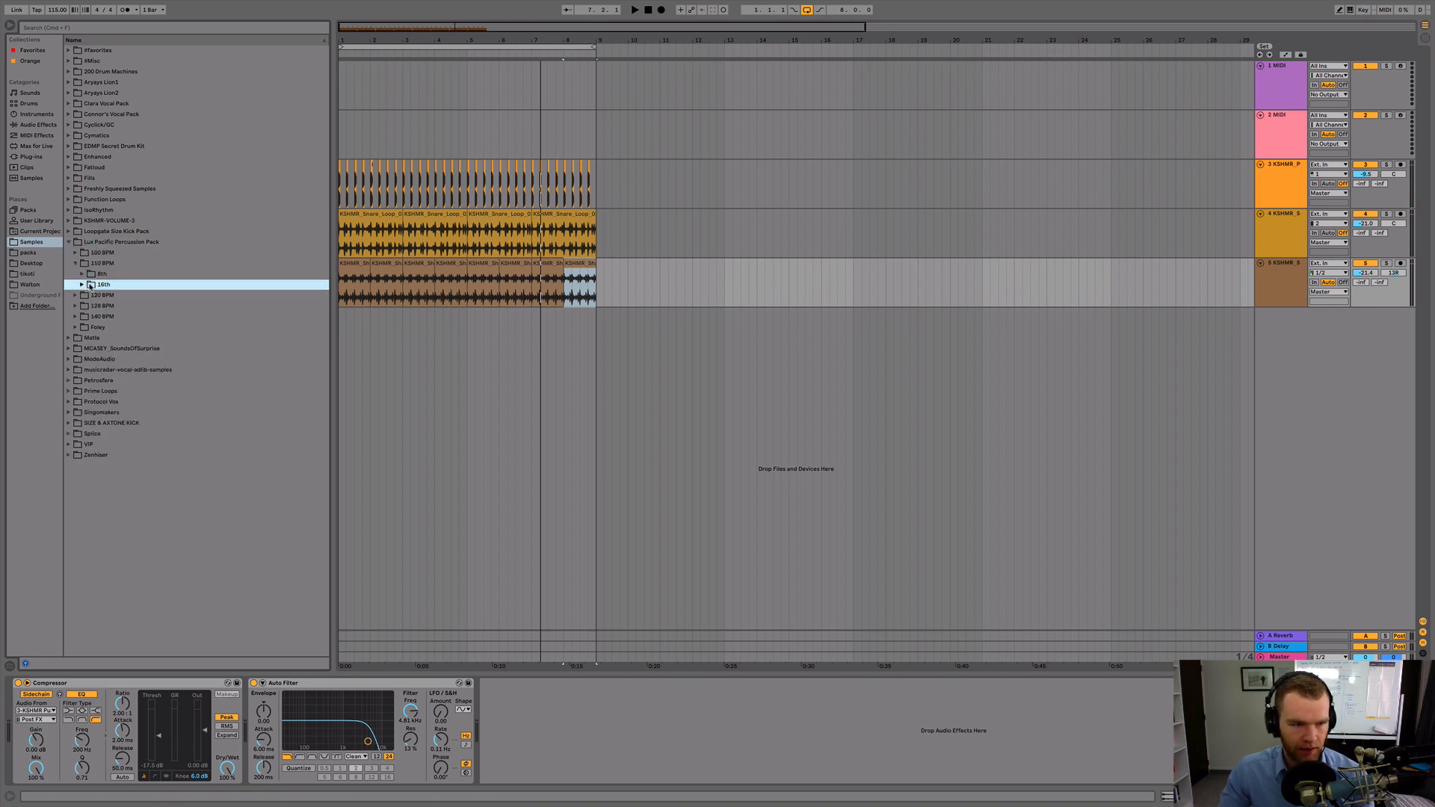
left_click(83, 286)
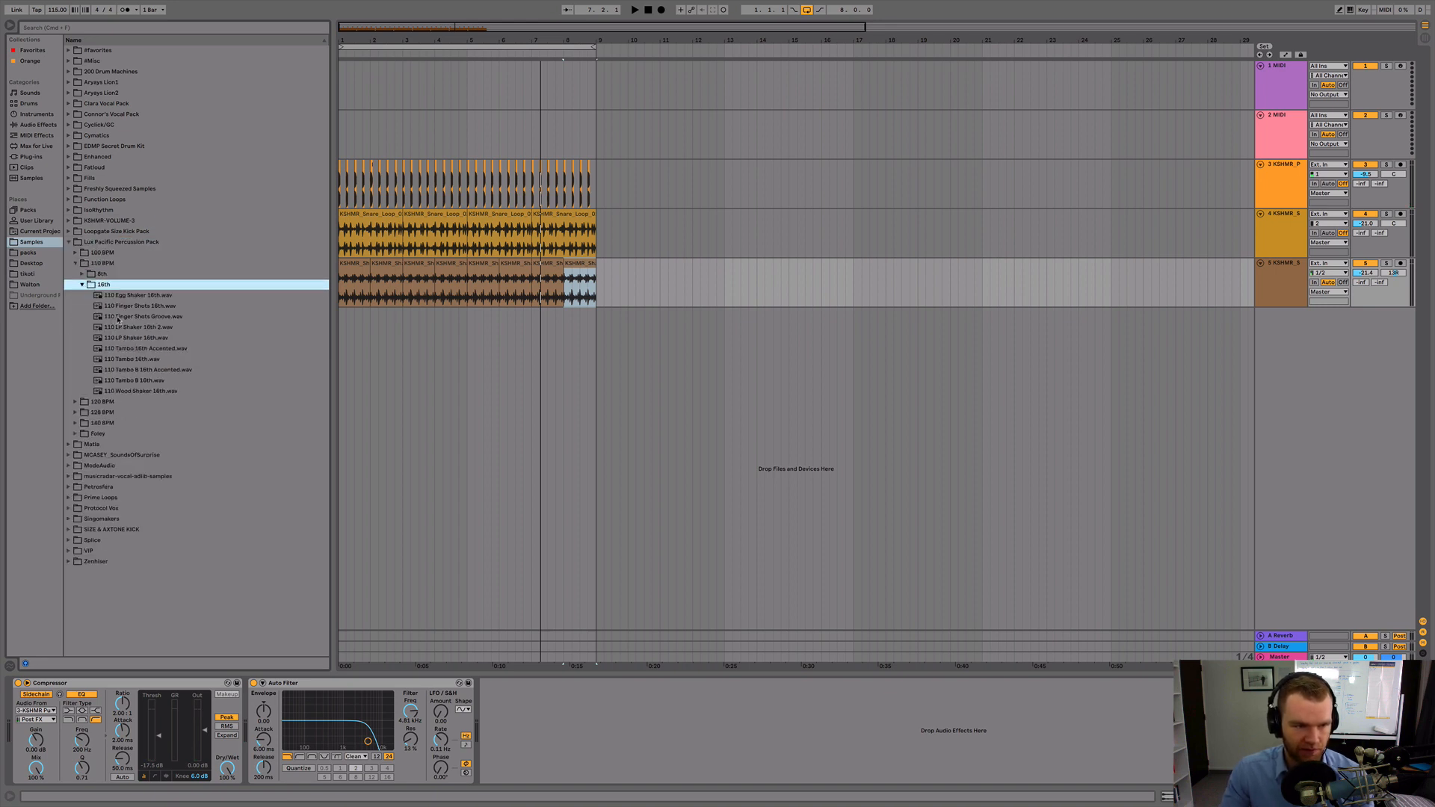
left_click(130, 359)
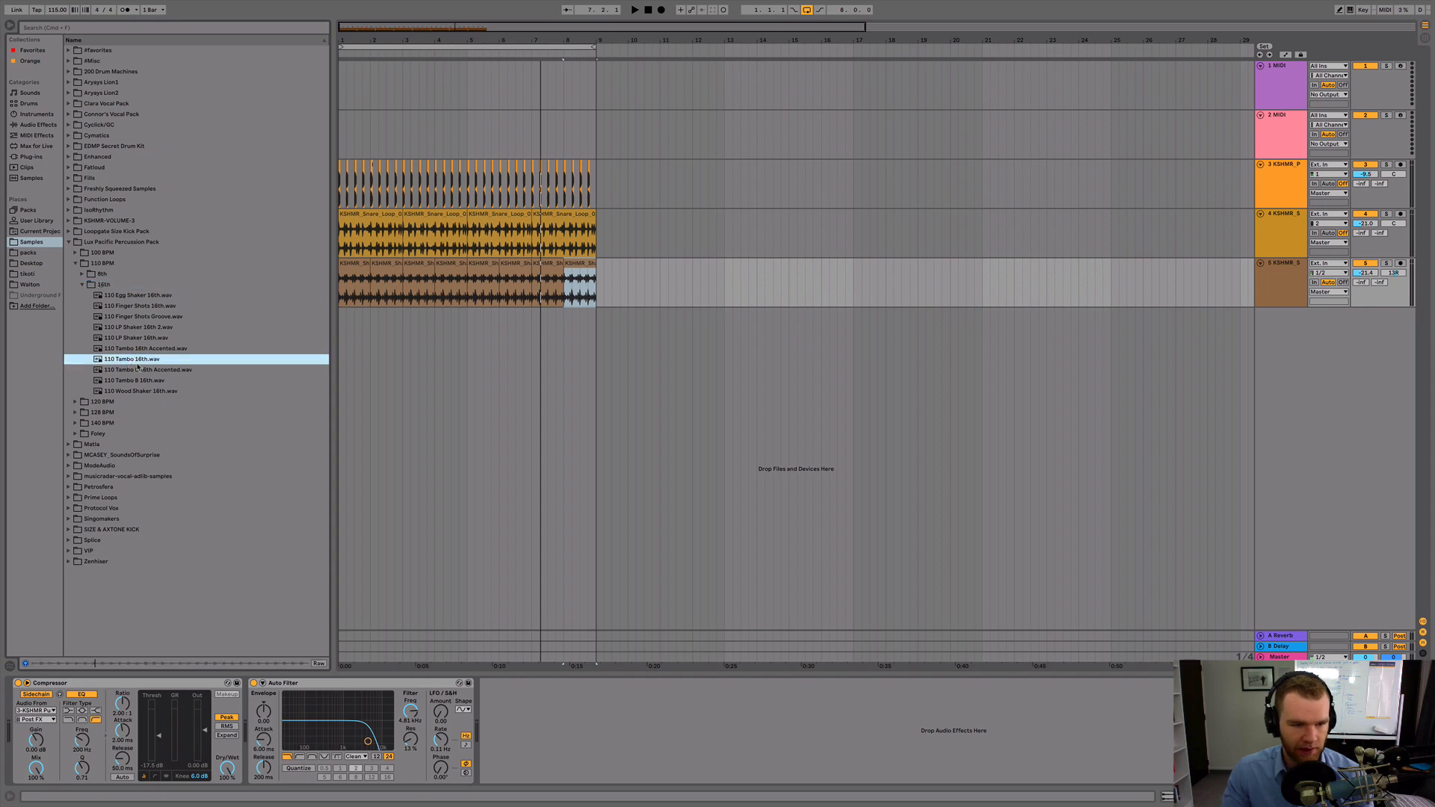
left_click(146, 337)
left_click(143, 330)
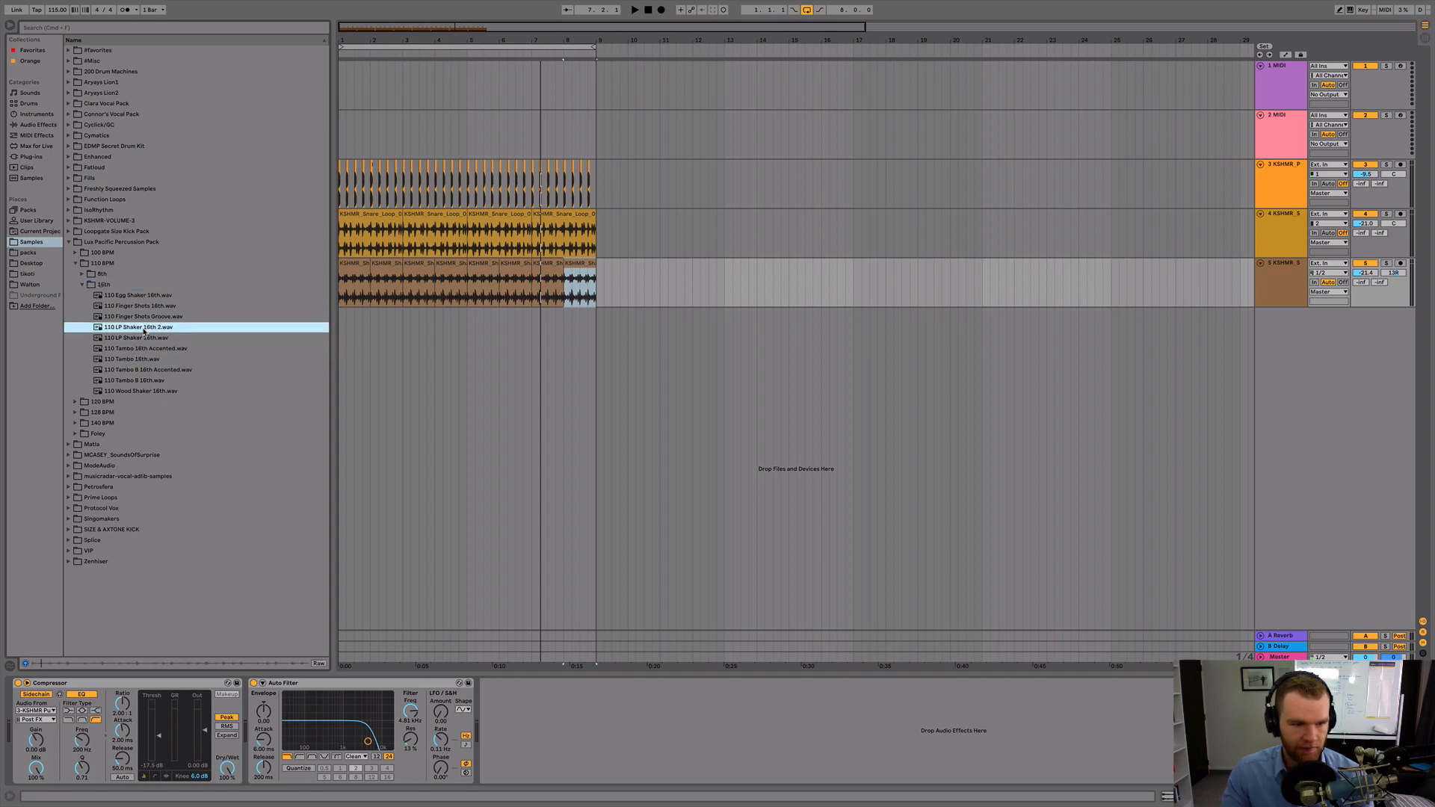
left_click_drag(143, 331, 343, 348)
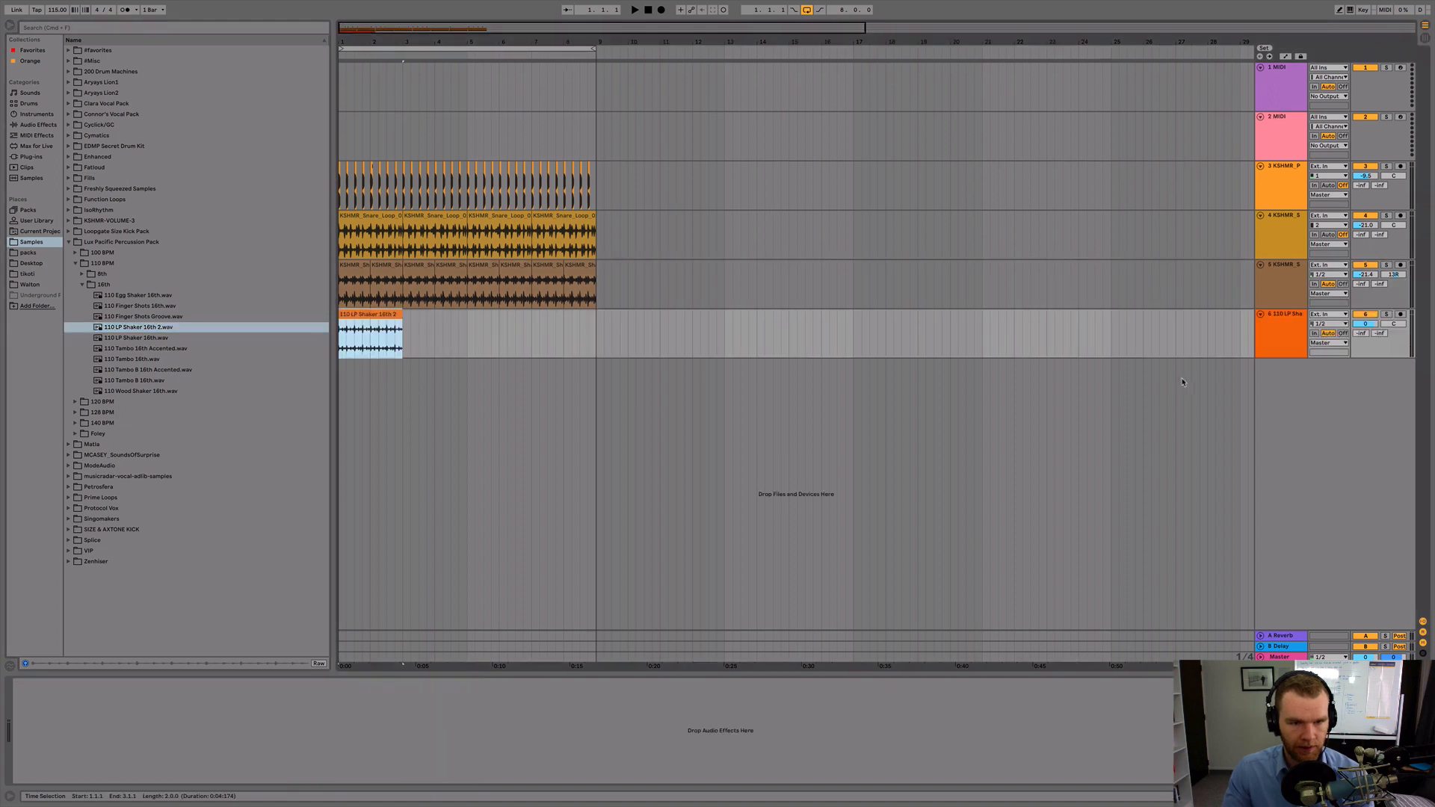
Lower the LP Shaker track's volume and duplicate its two-bar clip three times to fill bars 1 to 8, undoing the extra copy
left_click_drag(1365, 324, 1365, 327)
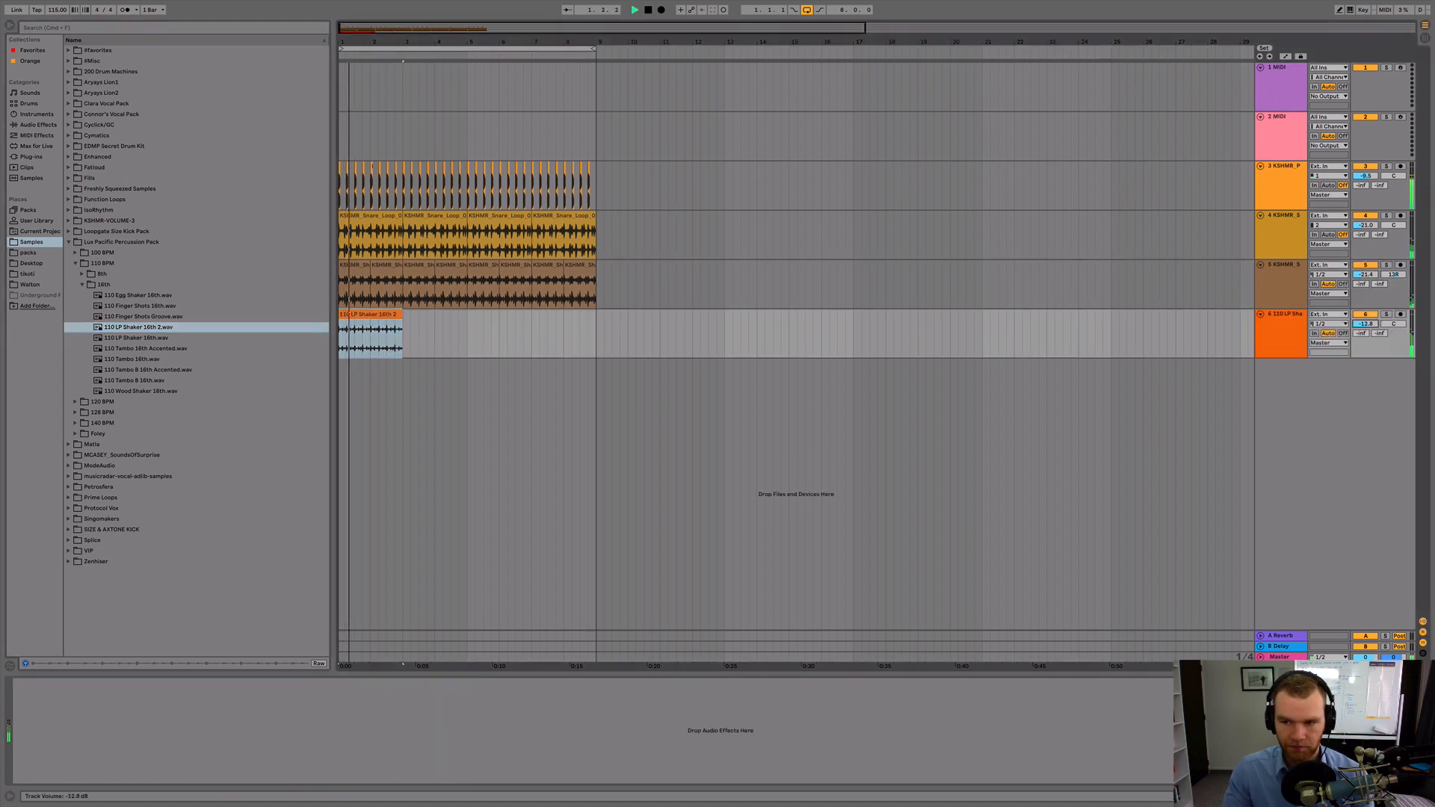
left_click(364, 318)
key("super+d")
key("super+d")
key("super+d")
key("super+d")
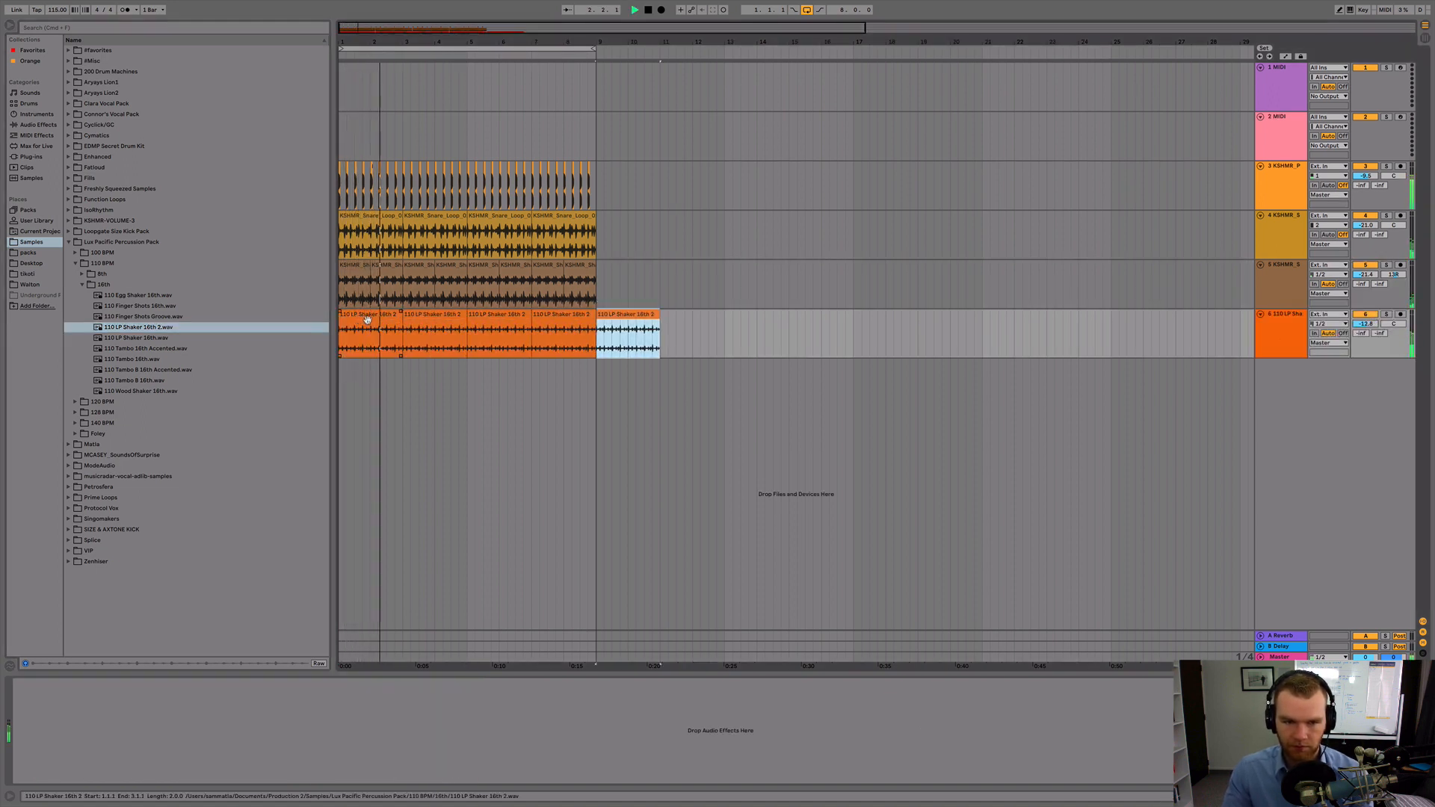
key("Escape")
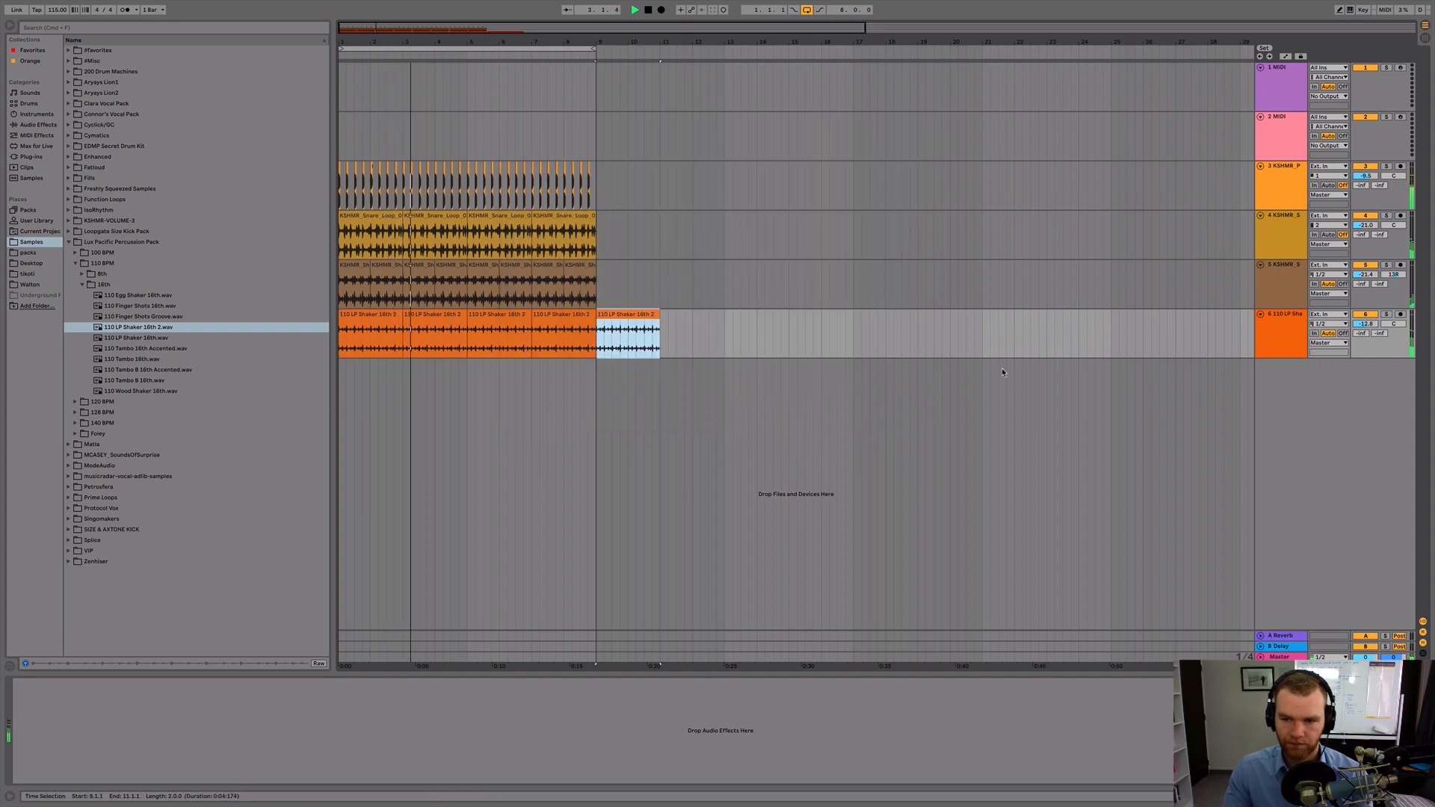
key("super+z")
Copy the sidechained Compressor from the KSHMR shaker track to the LP Shaker track
left_click(1328, 294)
left_click(1263, 281)
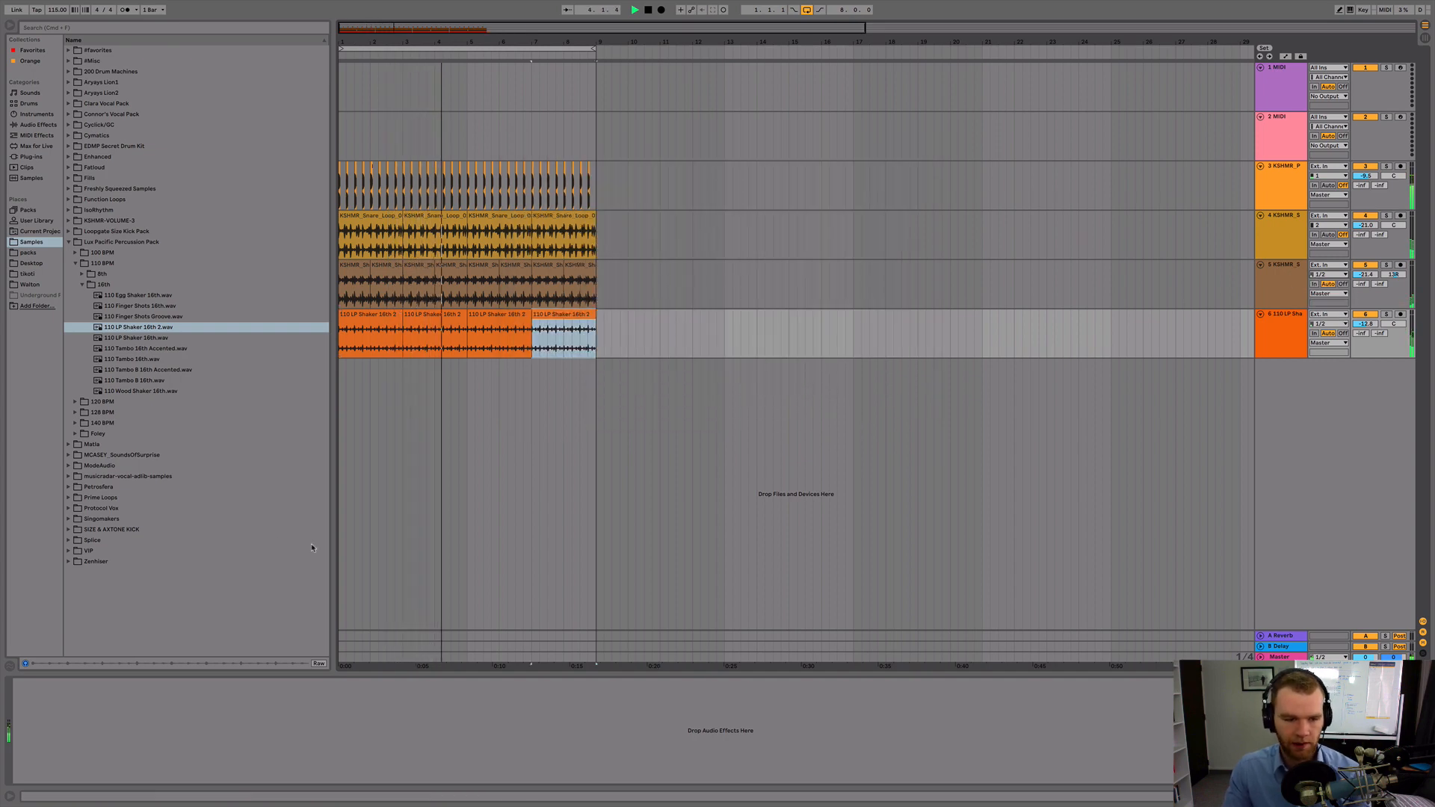
left_click(1263, 280)
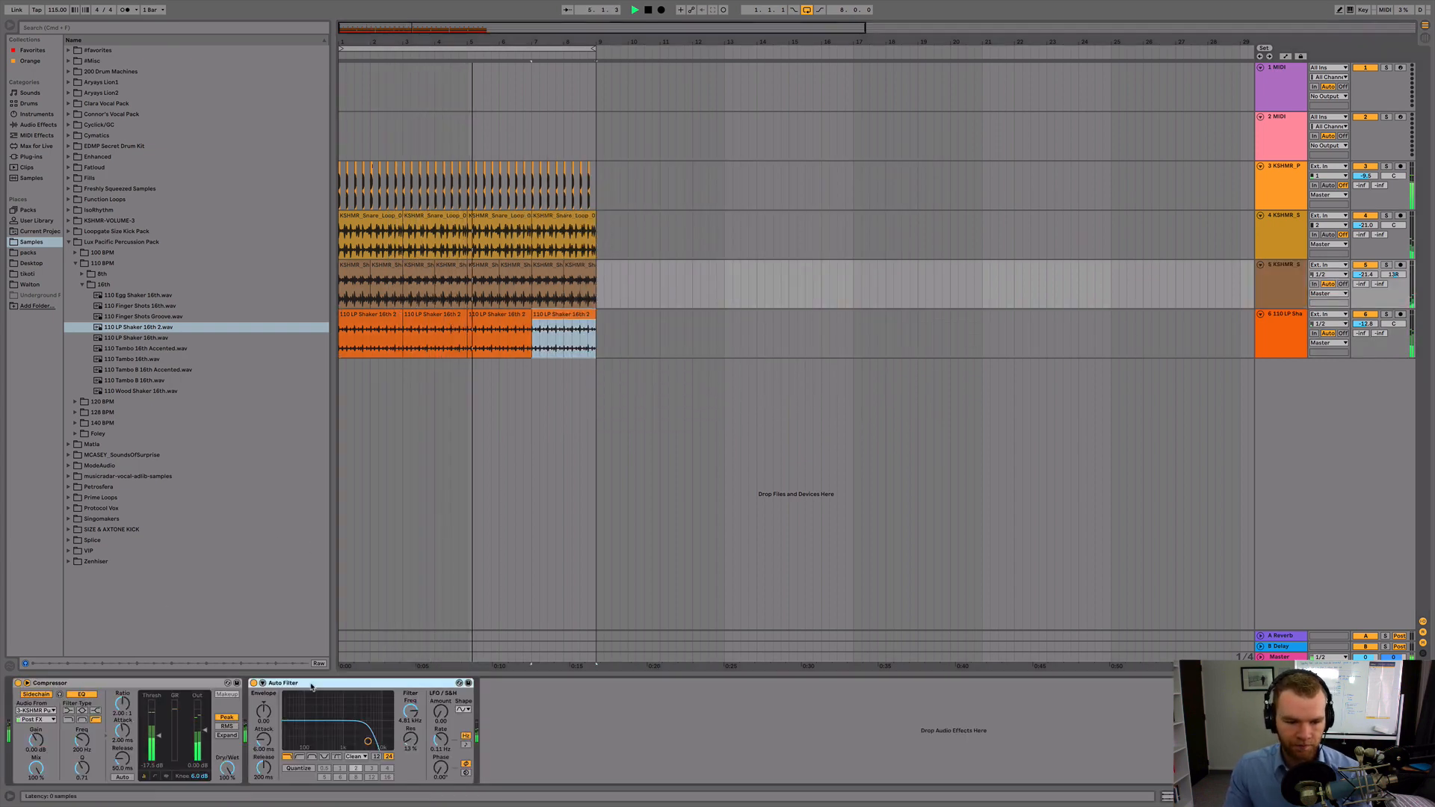
key("Down")
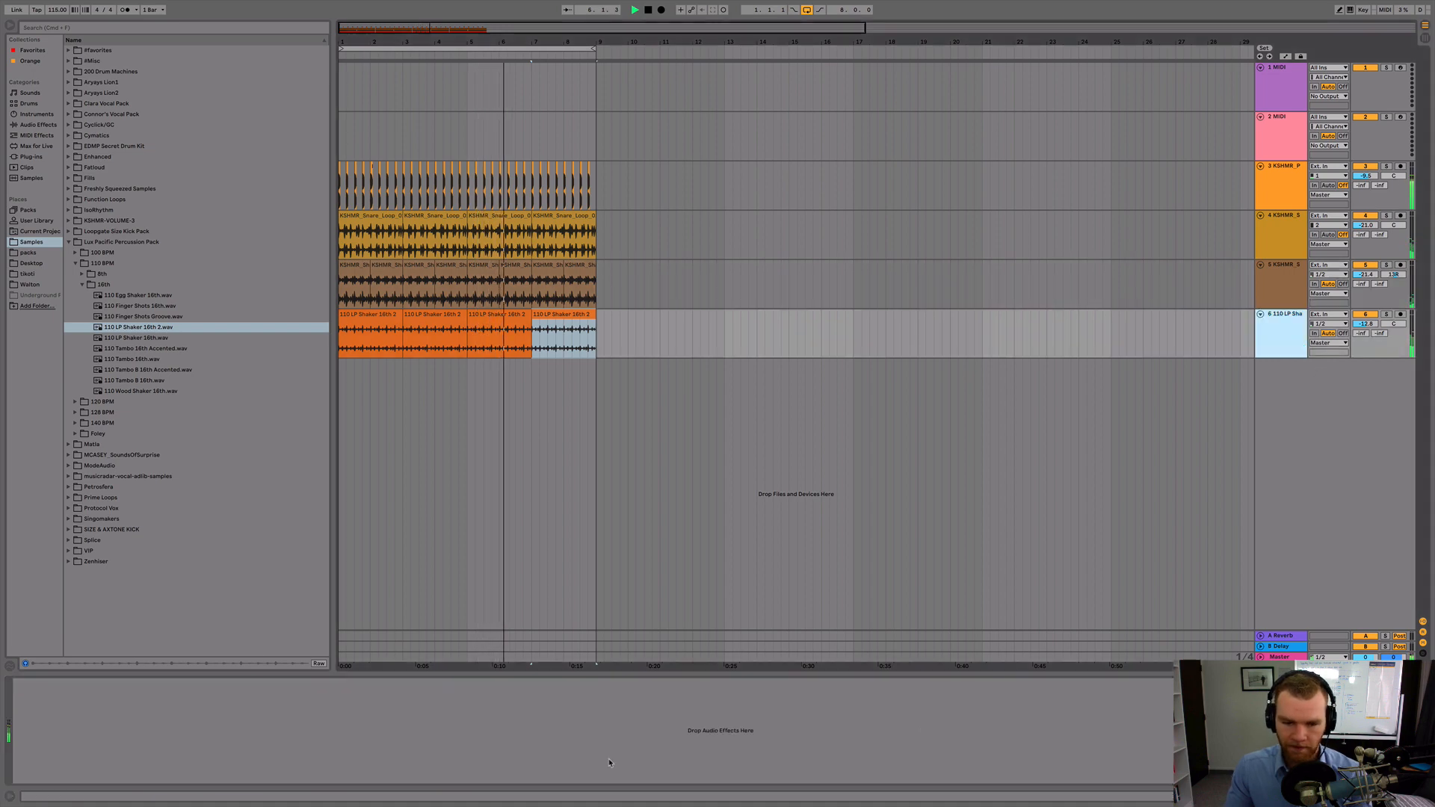
key("super+v")
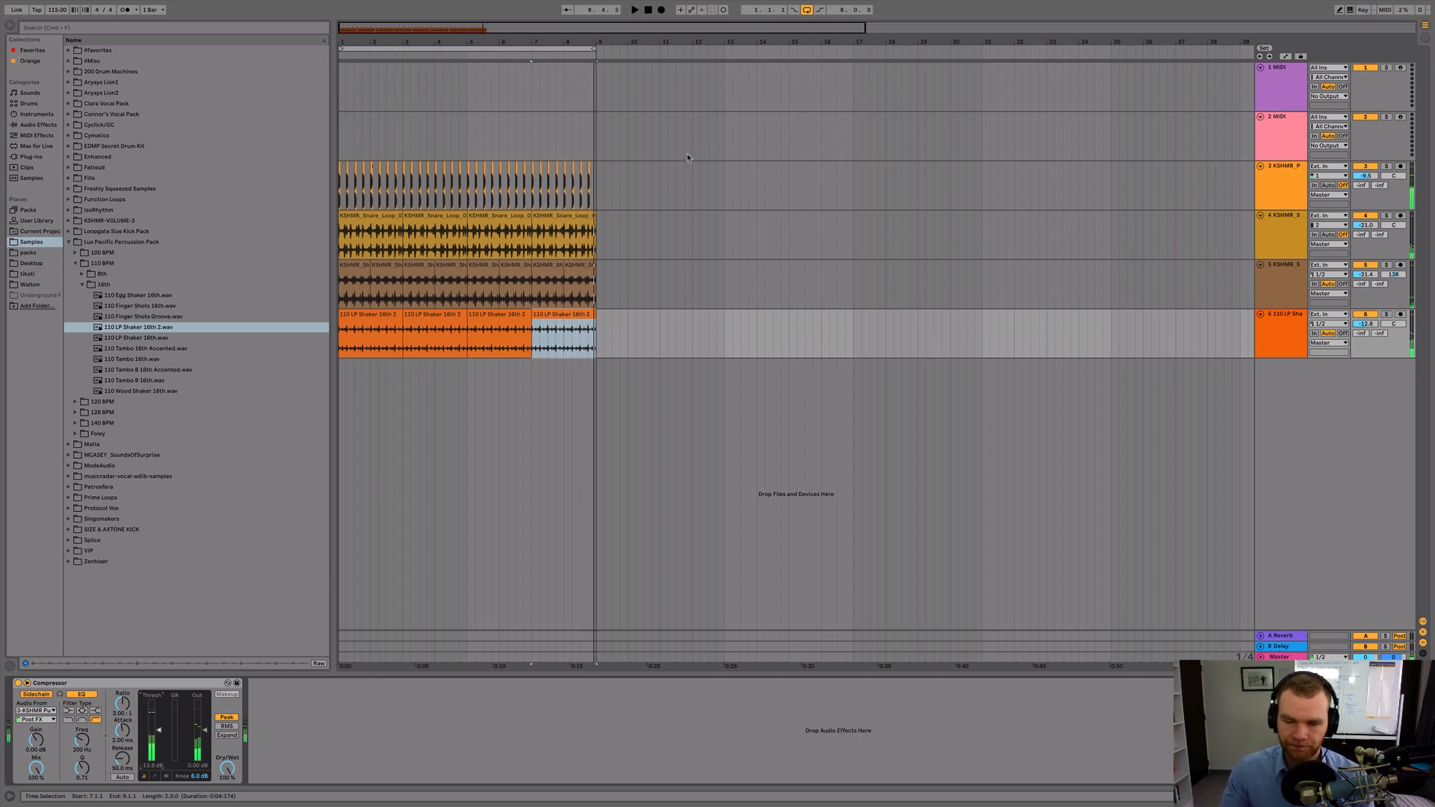
Play the beat back from bar 1 to check the newly layered LP Shaker loop
left_click(648, 10)
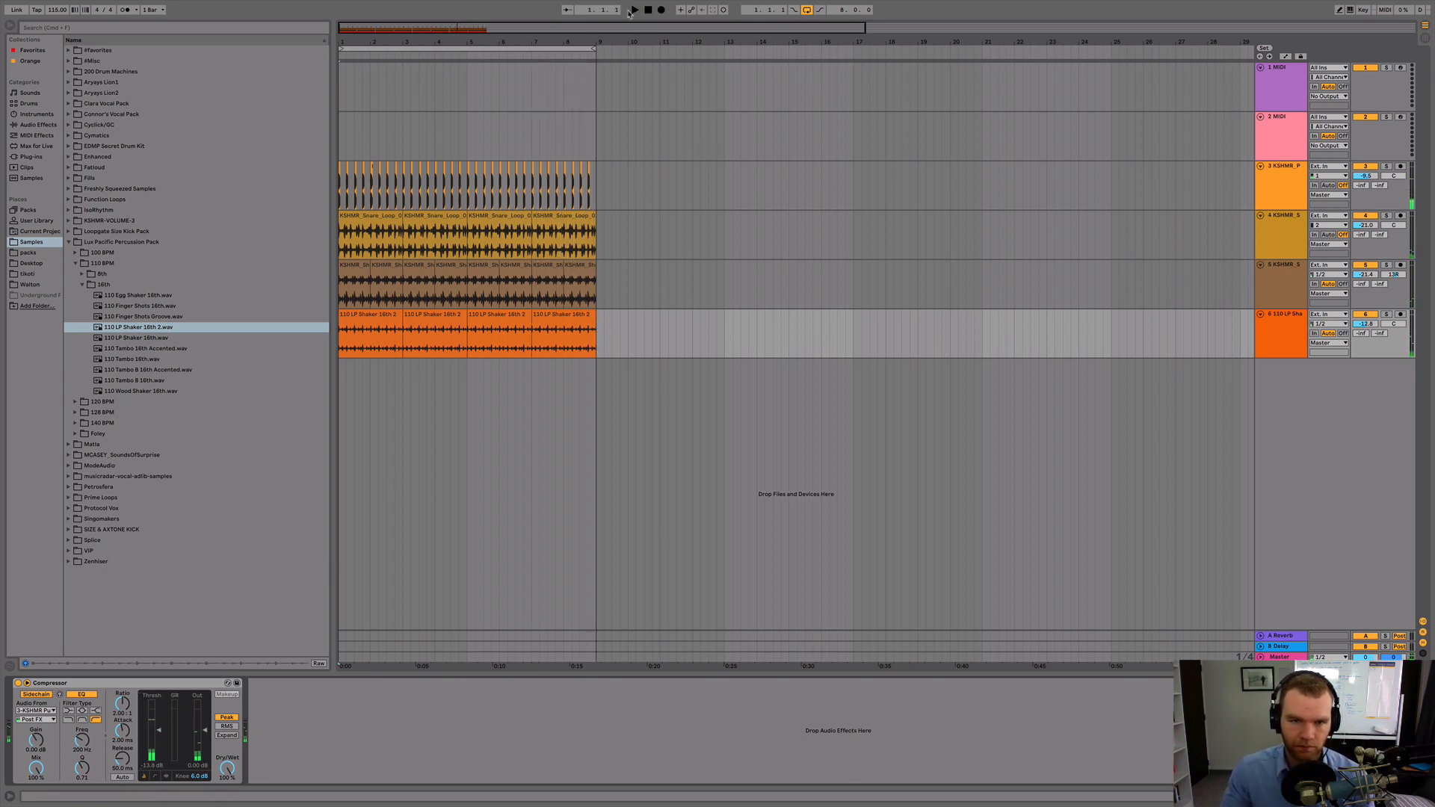
left_click(633, 10)
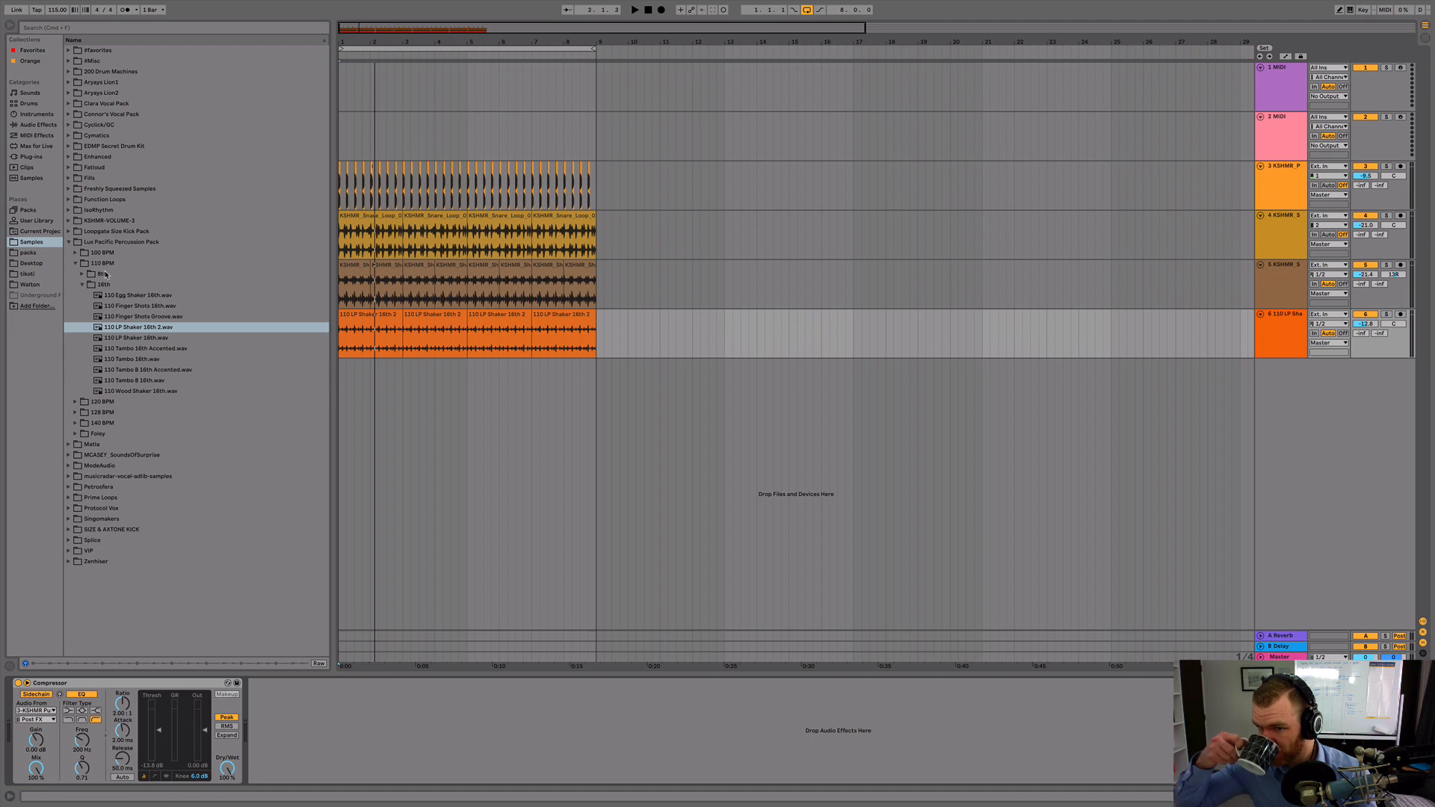
key("space")
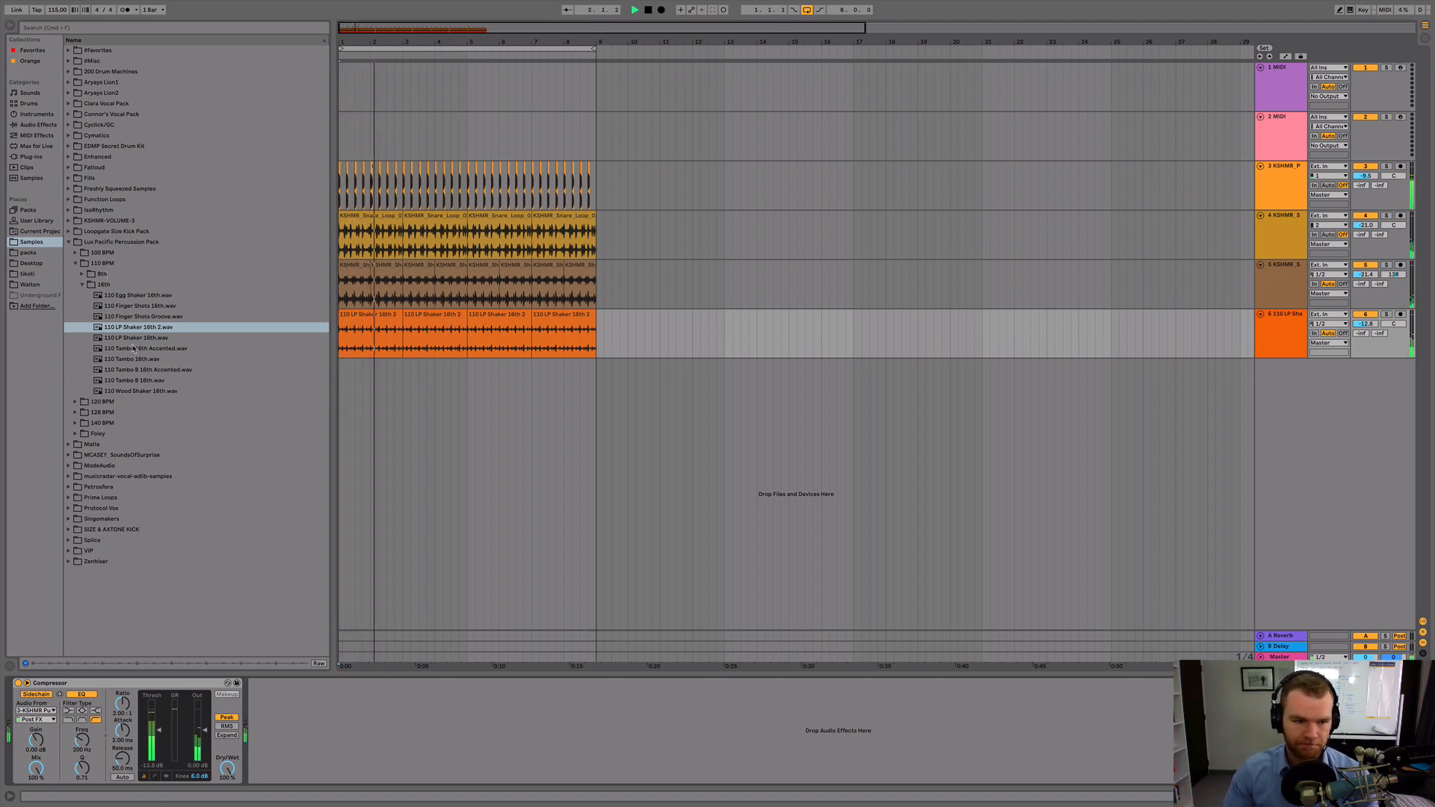
Close the Pacific Percussion Pack and audition hand clap loops in KSHMR-VOLUME-3's KSHMR_Hand_Clap_Loops folder
left_click(82, 285)
left_click(69, 242)
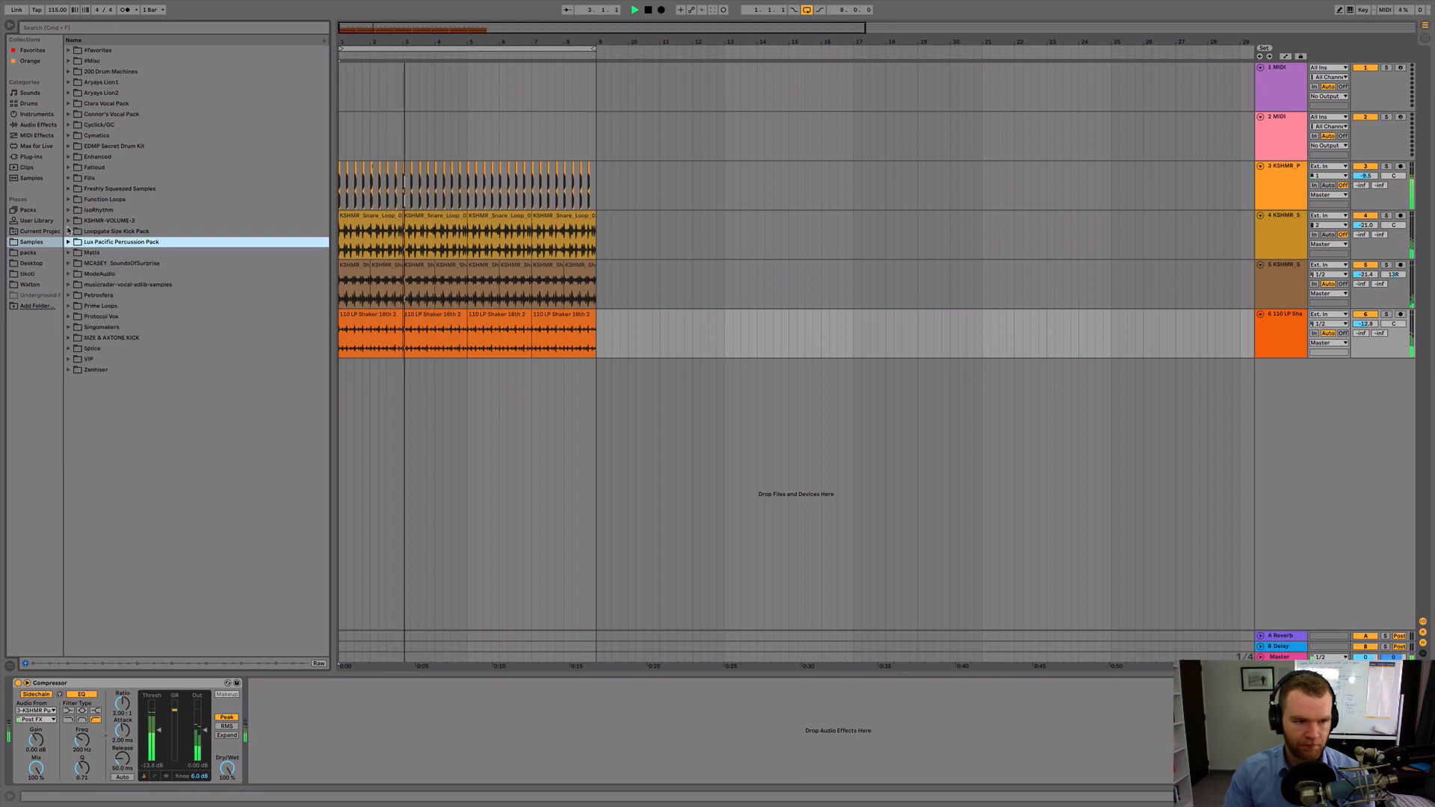
left_click(69, 221)
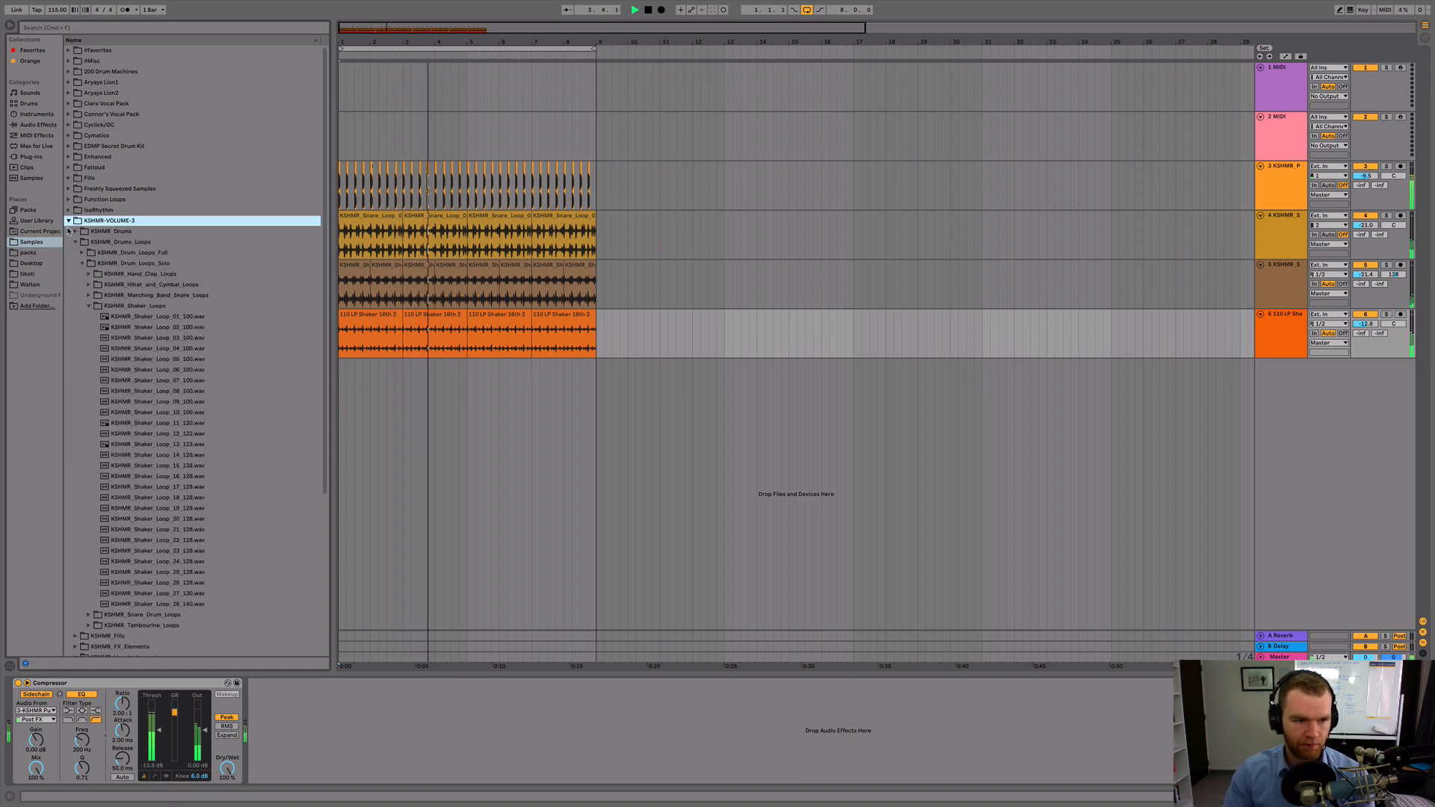
left_click(88, 305)
left_click(88, 274)
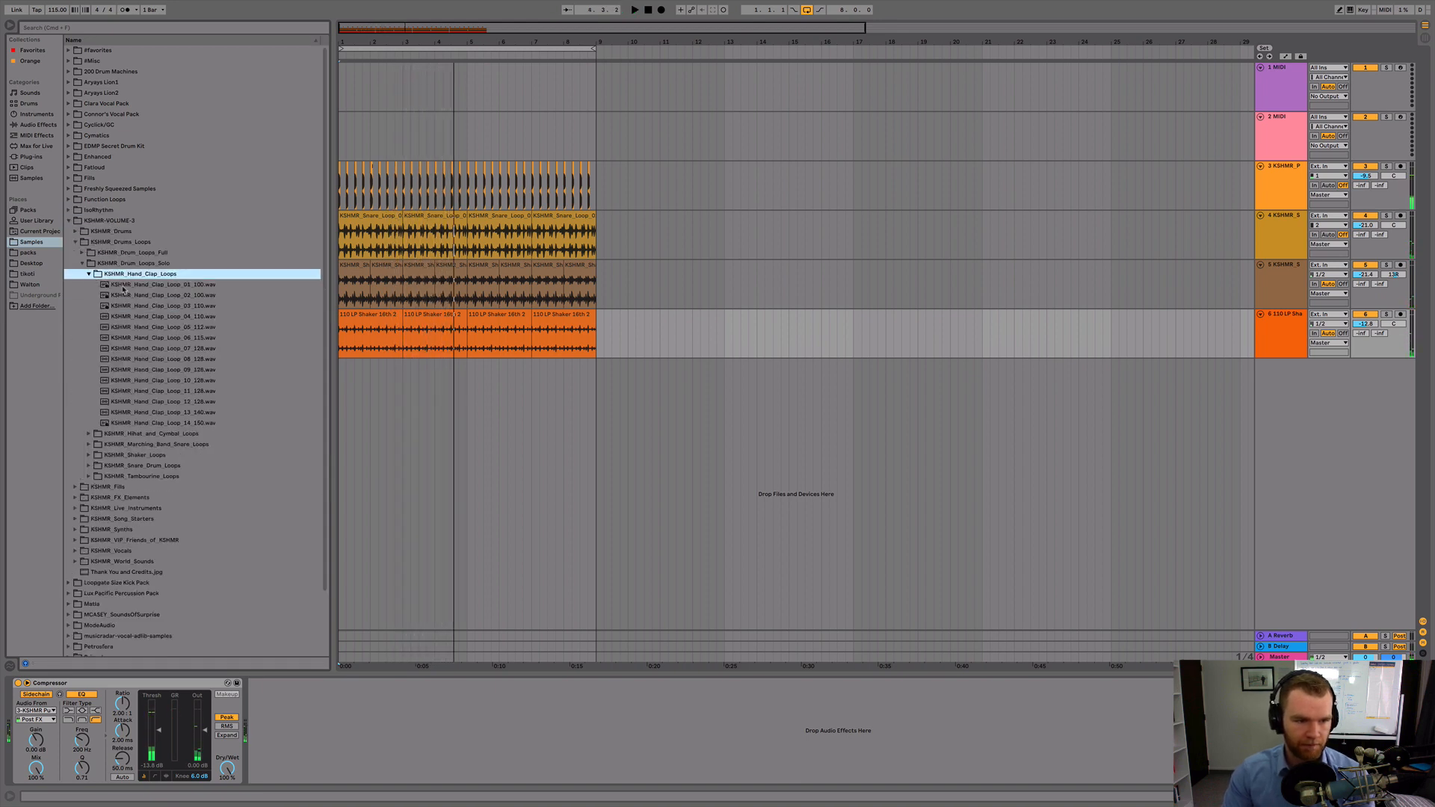
left_click(127, 284)
left_click(130, 317)
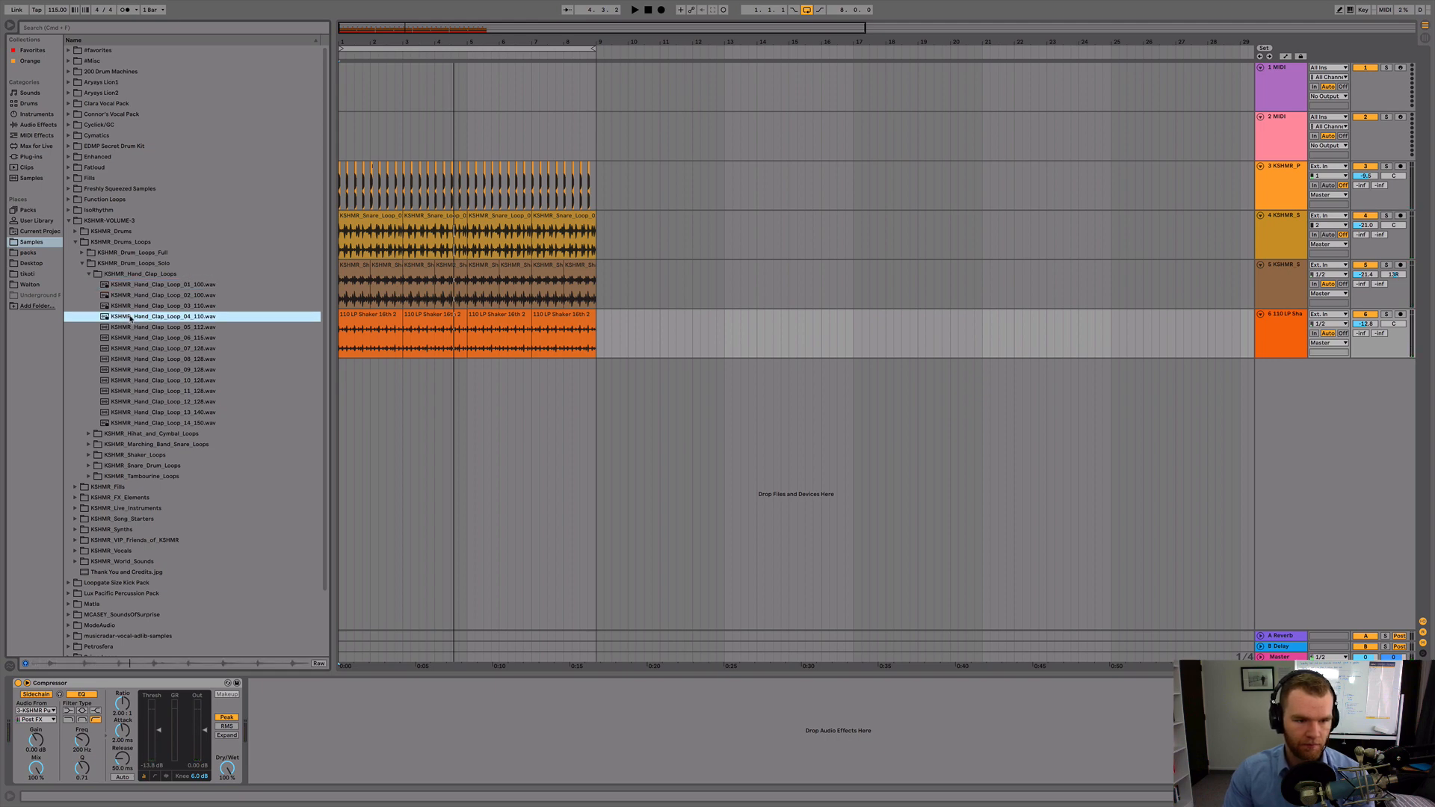
left_click(140, 327)
left_click(137, 338)
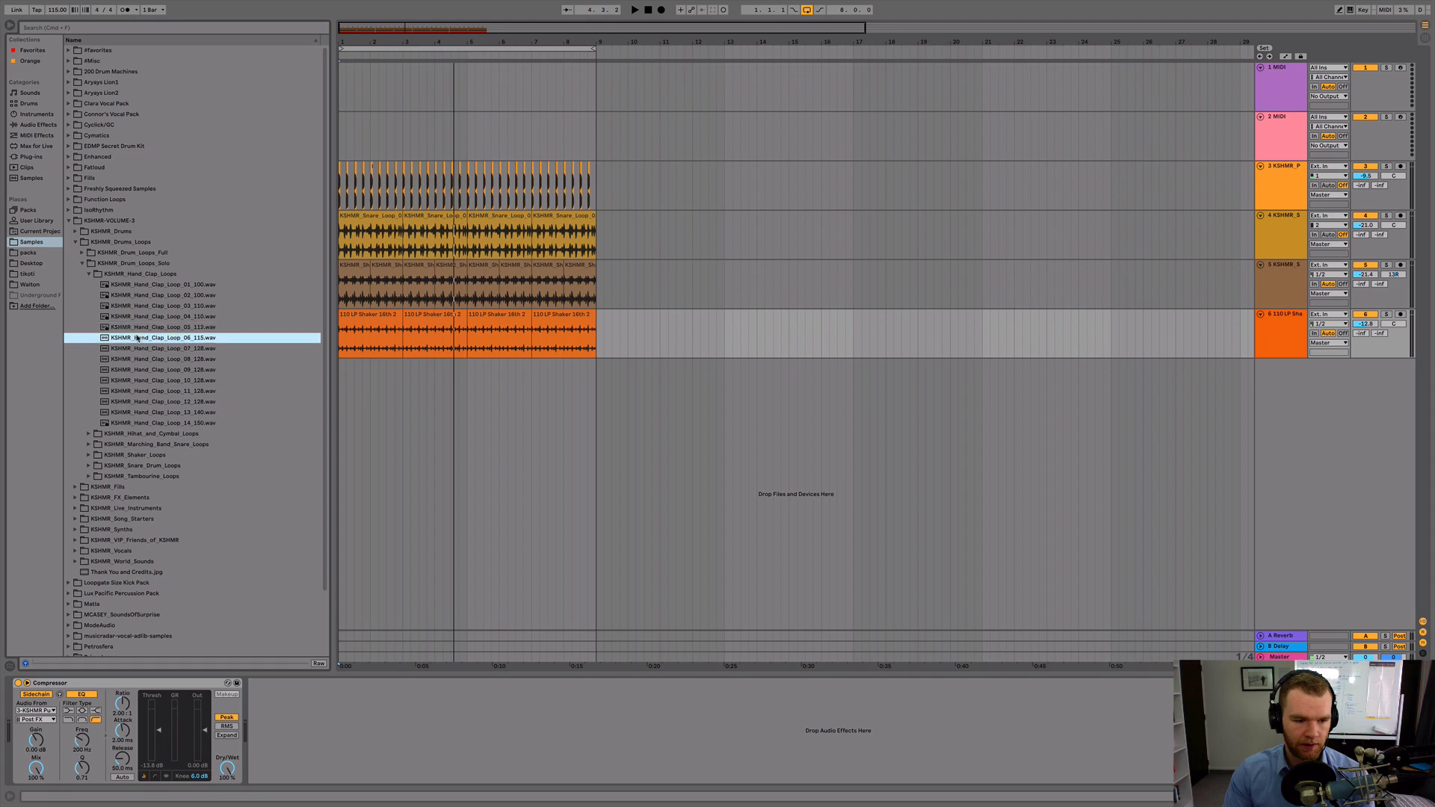
Audition the 090-120 BPM top loops in KSHMR_Drum_Loops_Full, up to KSHMR_Top_Loop_17_112.wav
key("space")
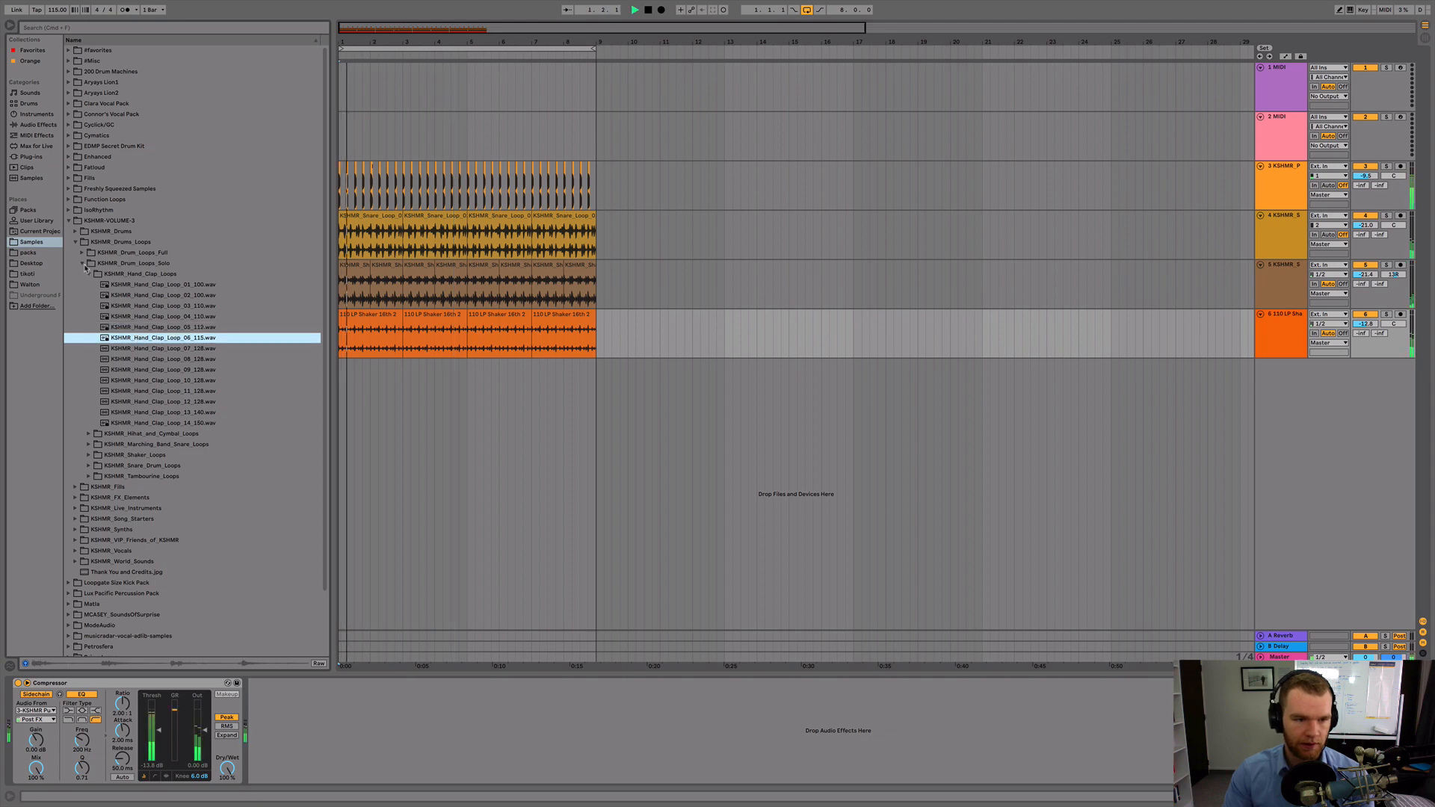
left_click(82, 253)
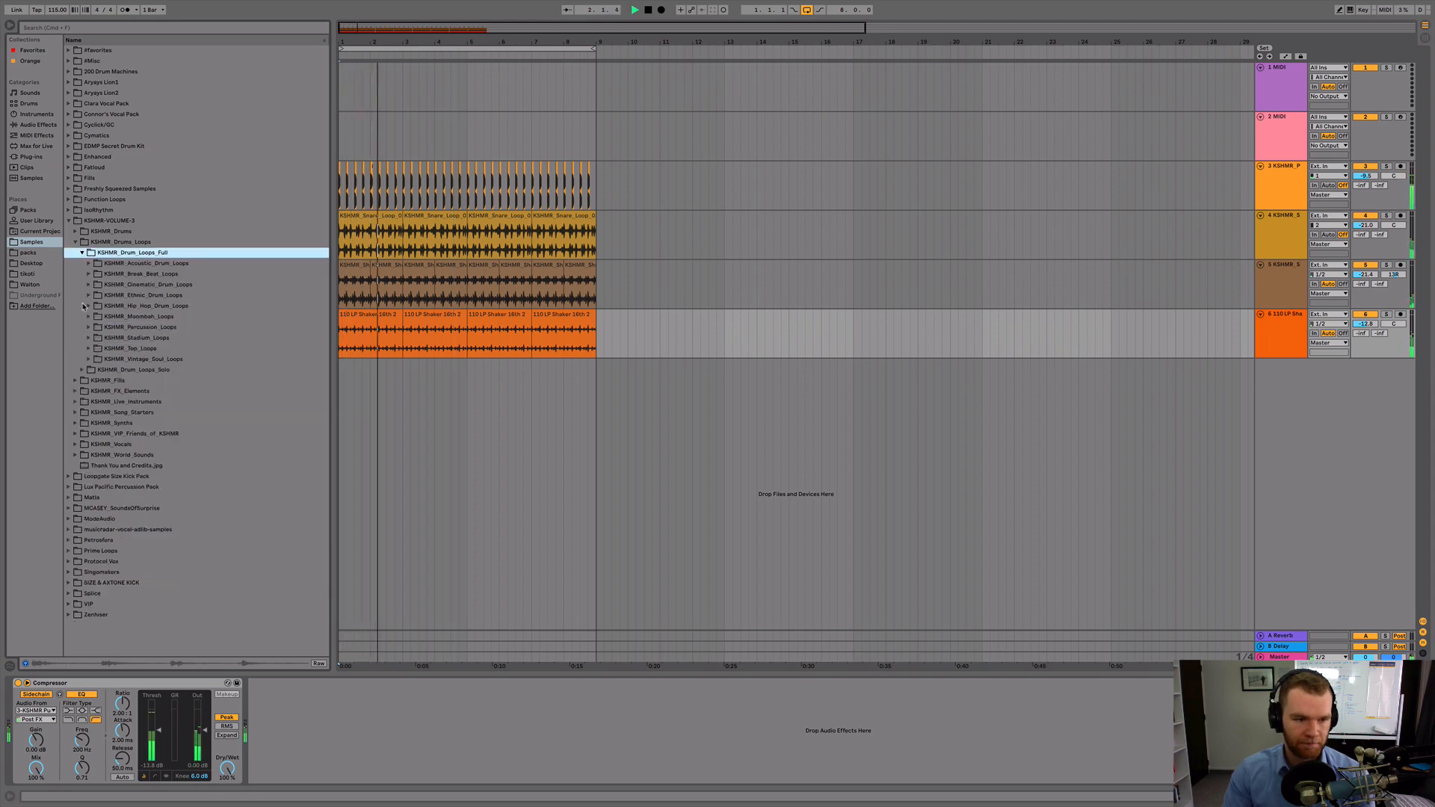
left_click(84, 350)
left_click(89, 349)
key("space")
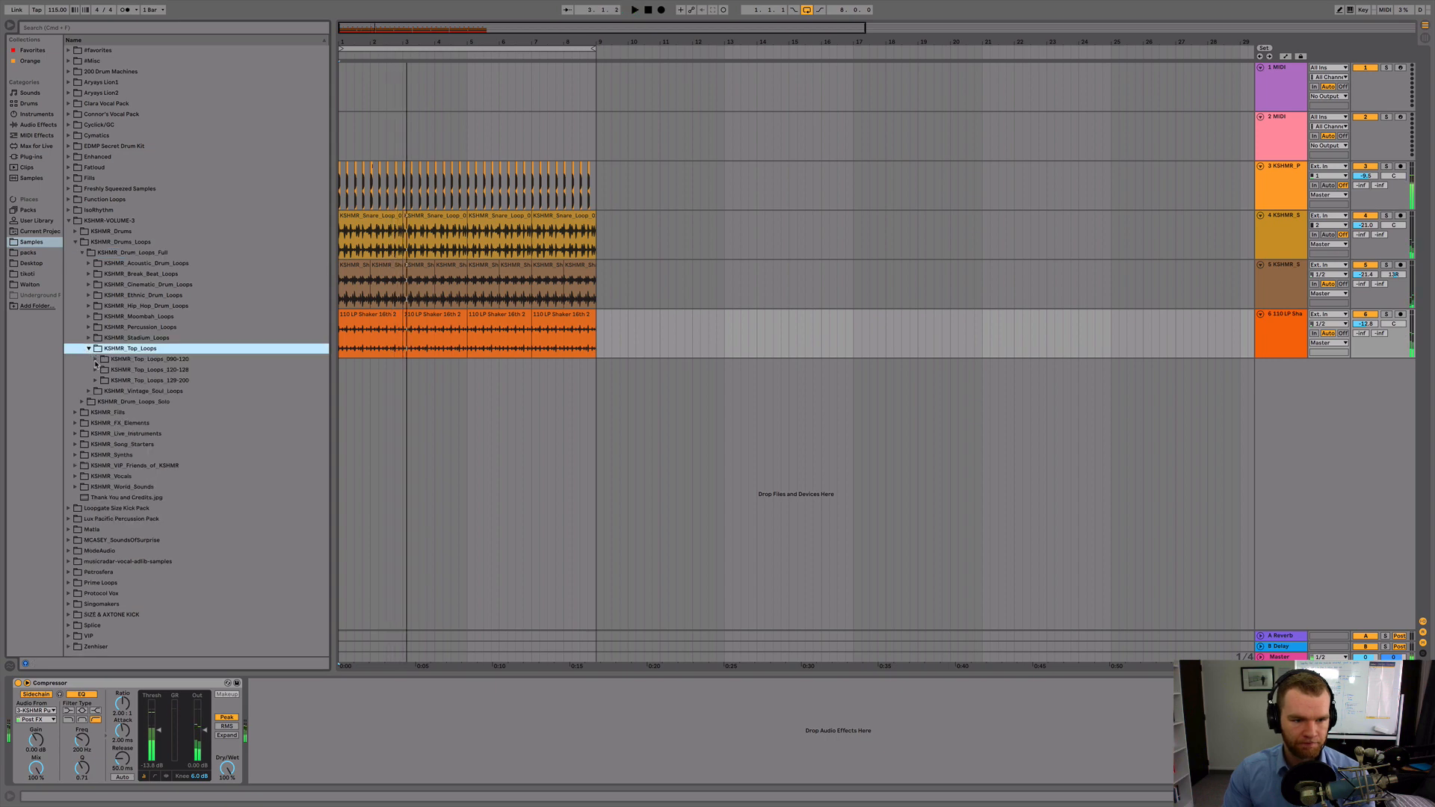
left_click(95, 359)
left_click(149, 391)
left_click(157, 445)
left_click(197, 520)
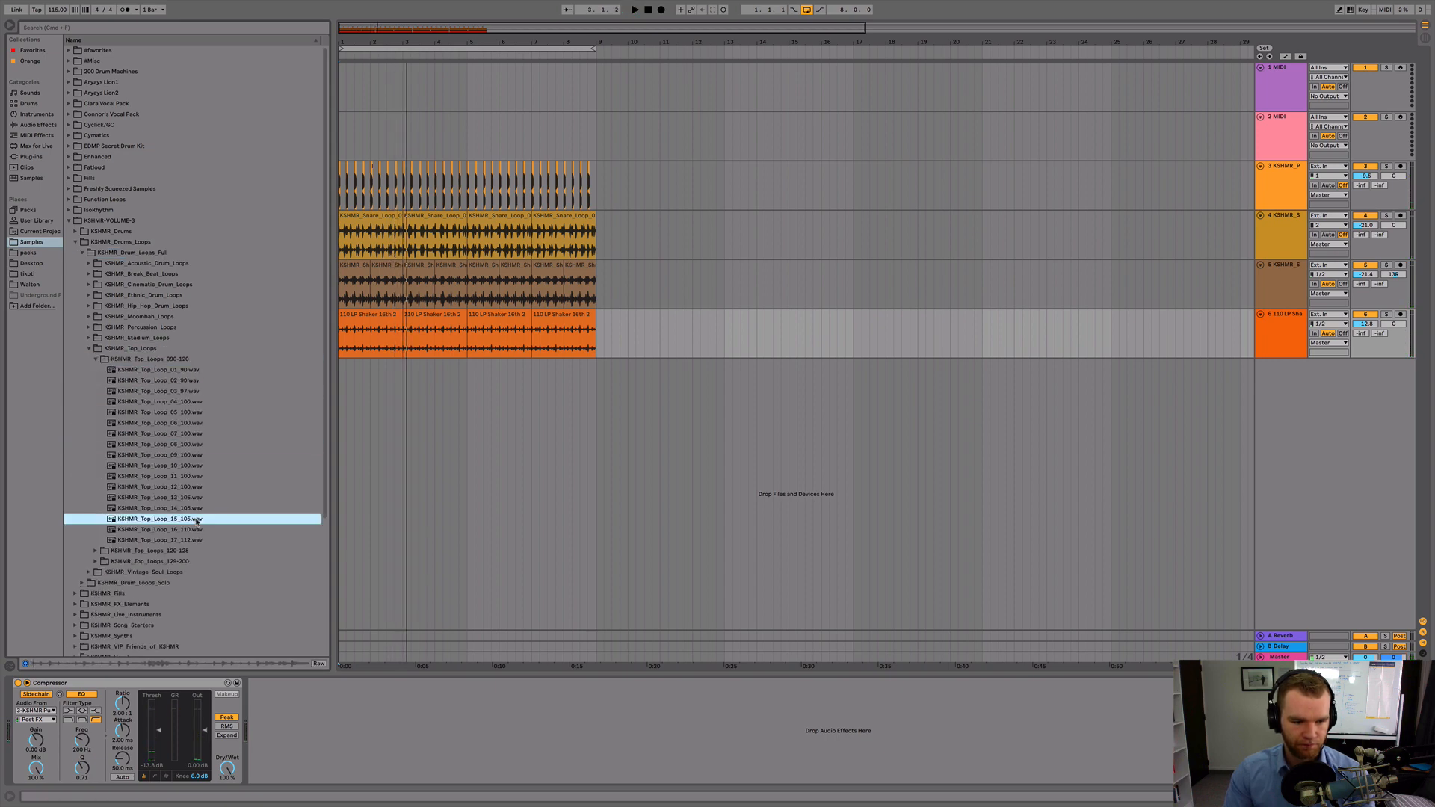
left_click(200, 530)
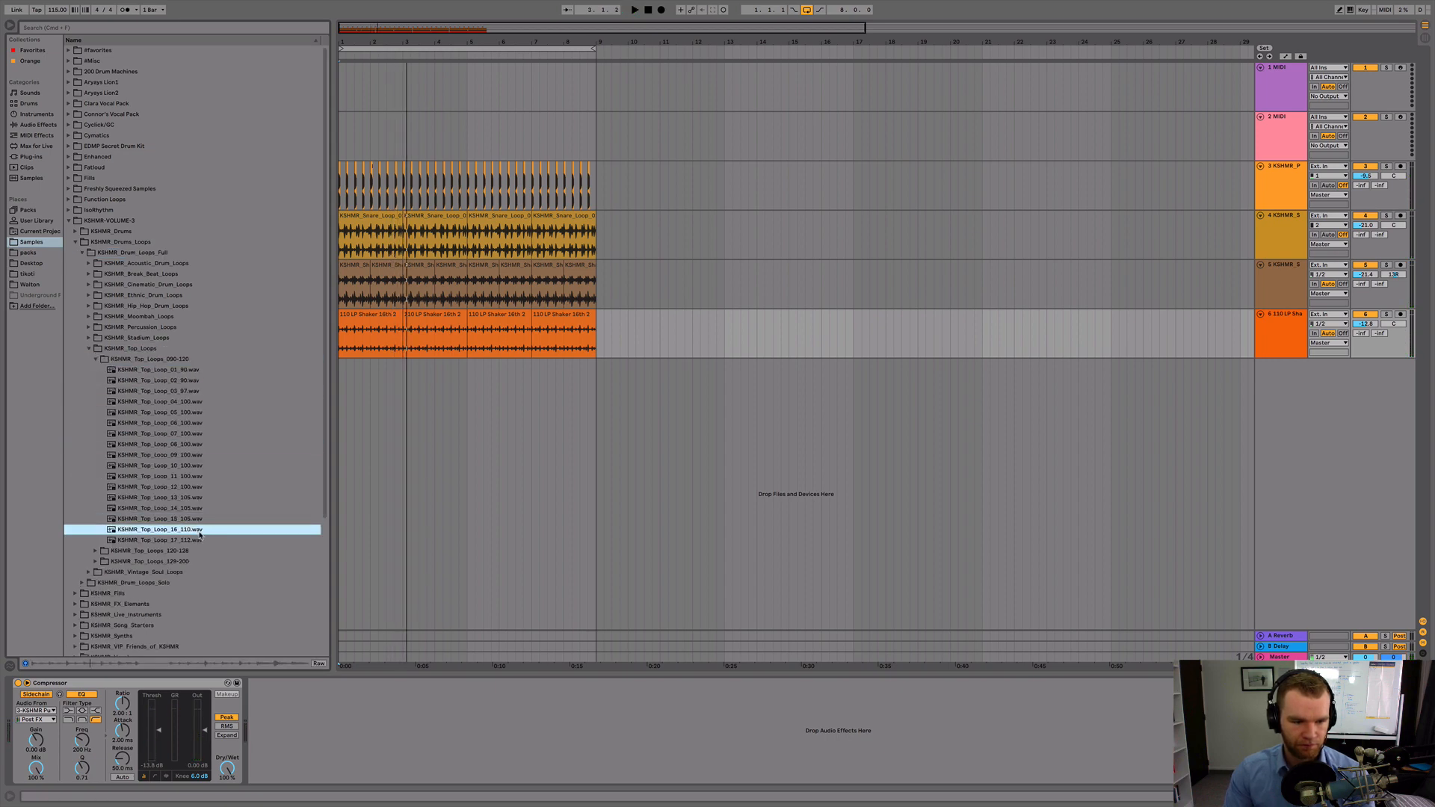
left_click(201, 540)
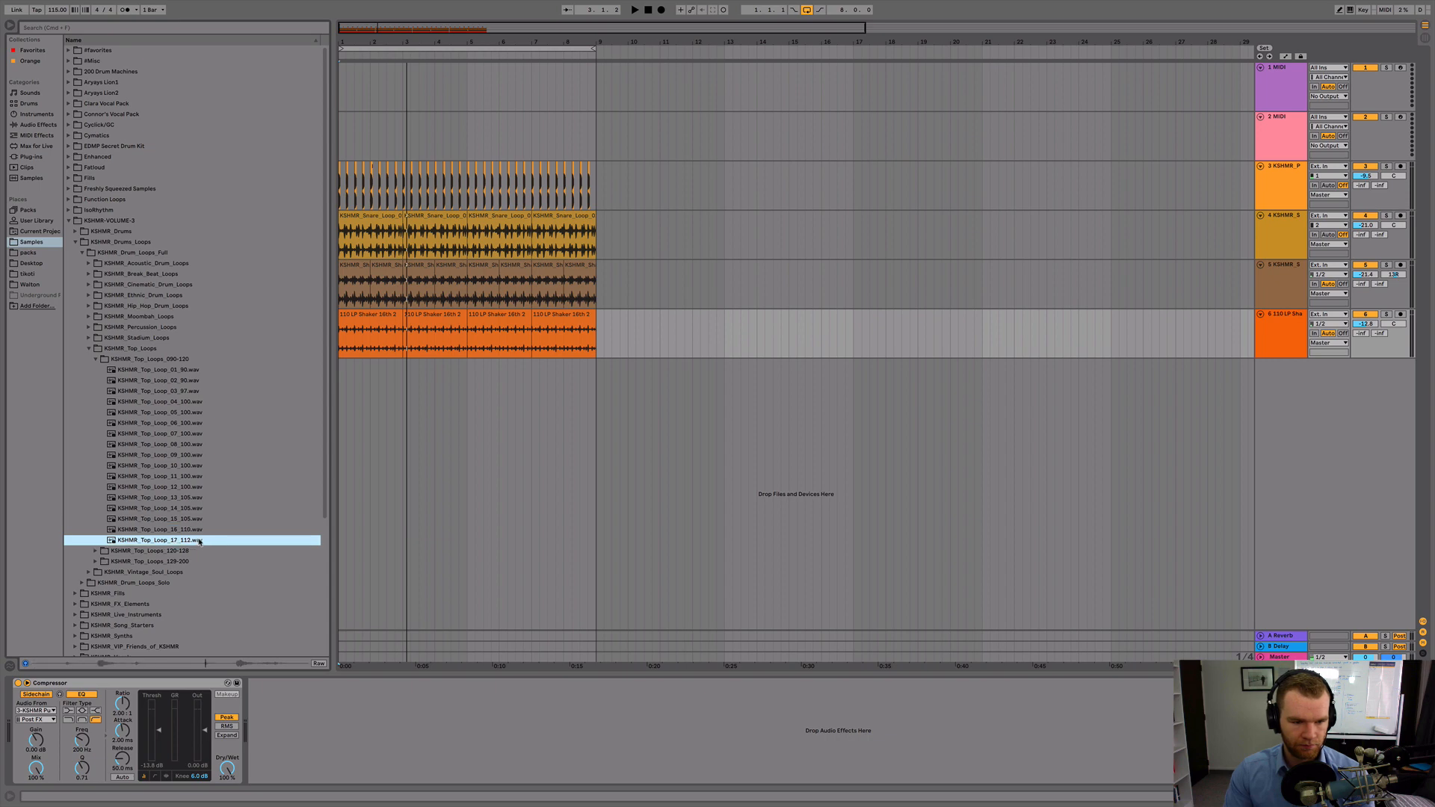
Place KSHMR_Top_Loop_17_112.wav on a new track at bar 1 and lower the track's volume to -18.0 dB
left_click_drag(344, 483, 342, 382)
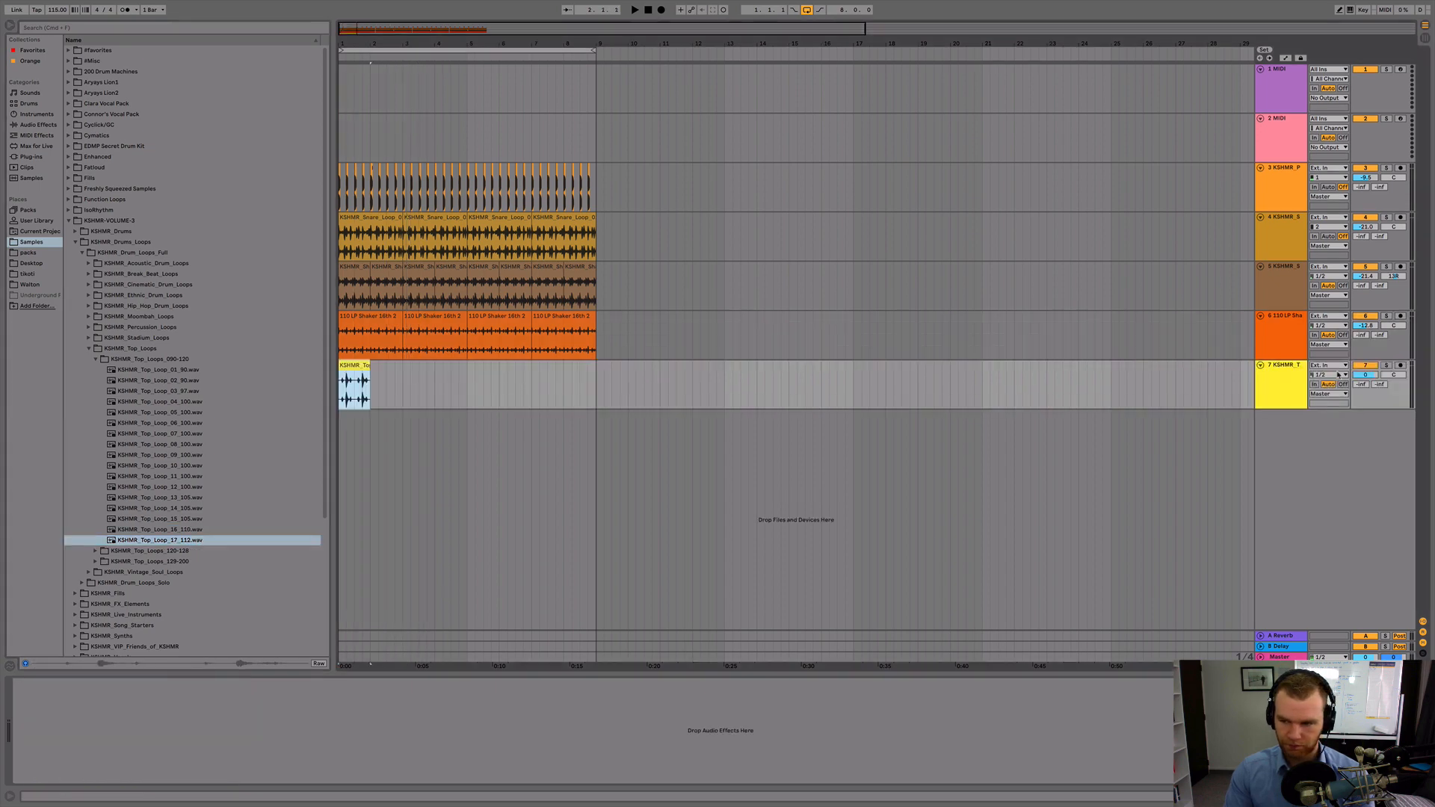
key("space")
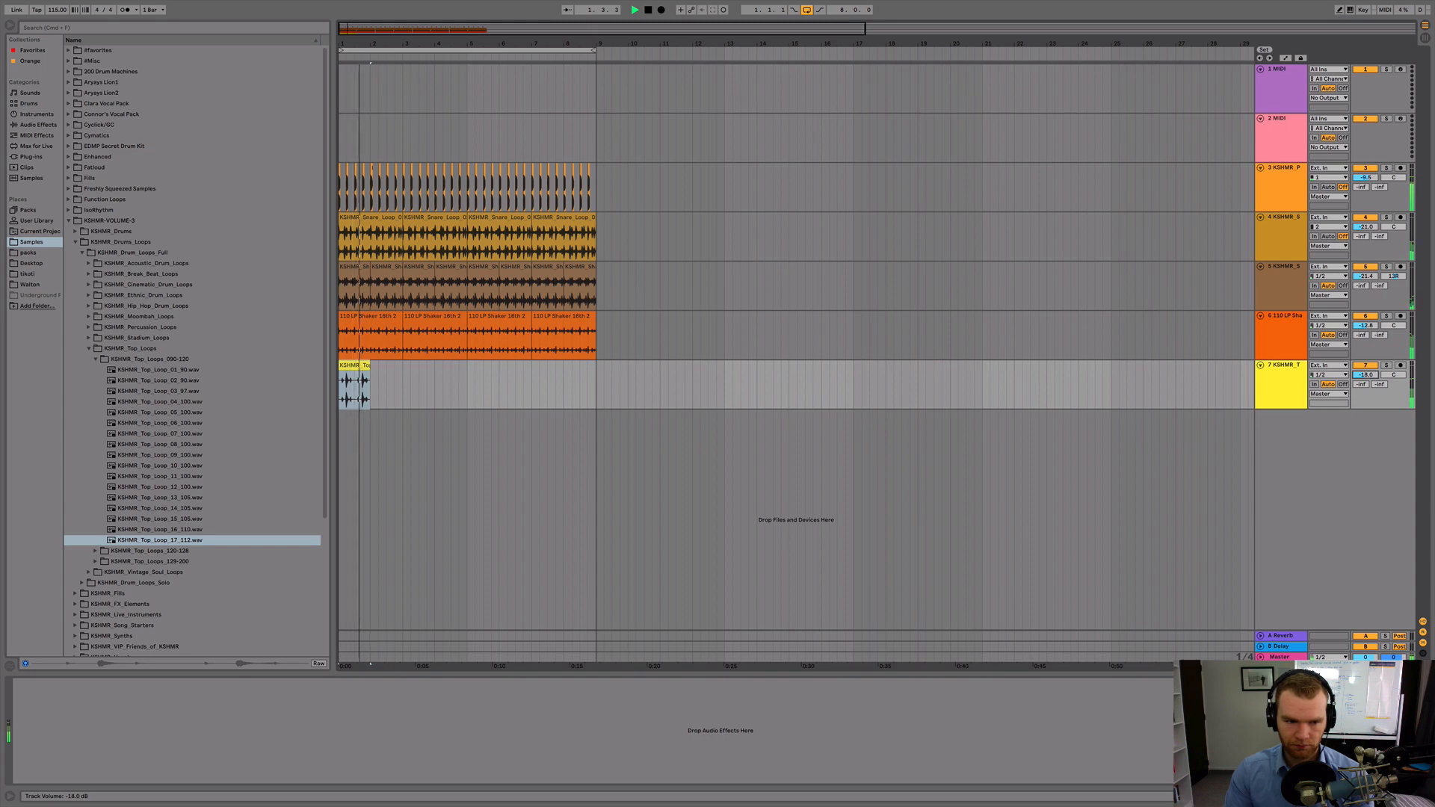
key("space")
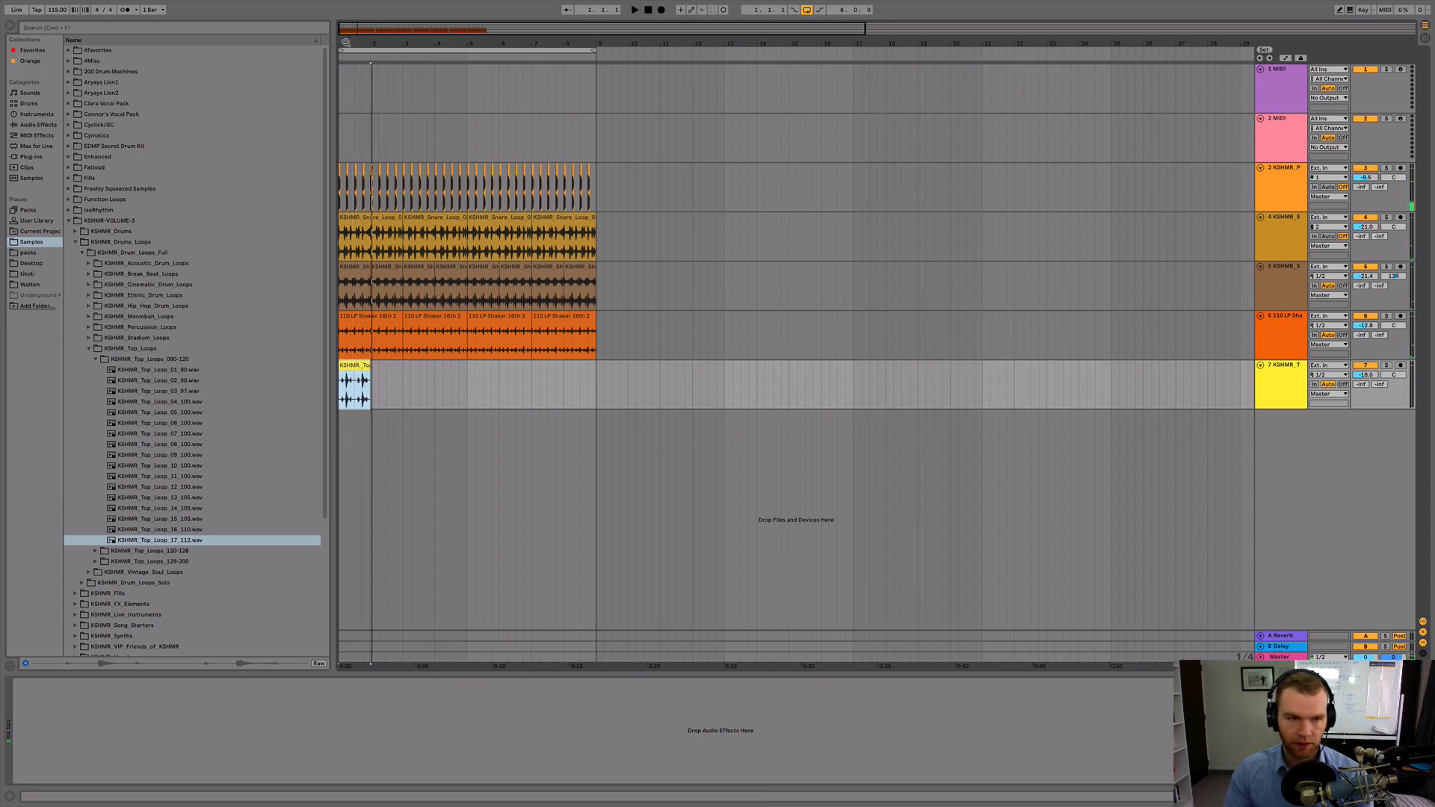
Cut the small hits out of the top loop clip and trim its end just after the last main hit
double_click(346, 43)
left_click(494, 403)
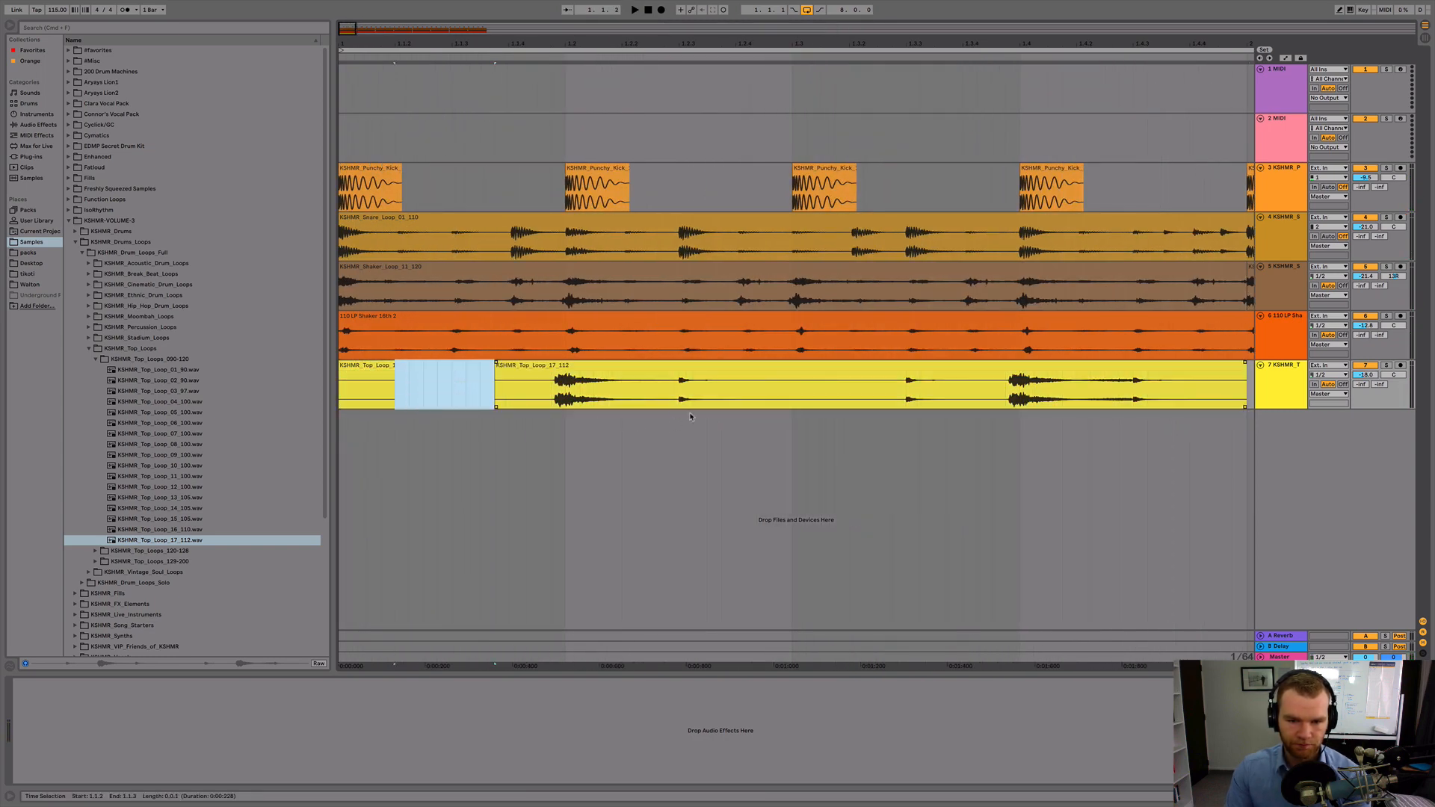
left_click_drag(677, 396, 746, 399)
left_click_drag(896, 399, 949, 399)
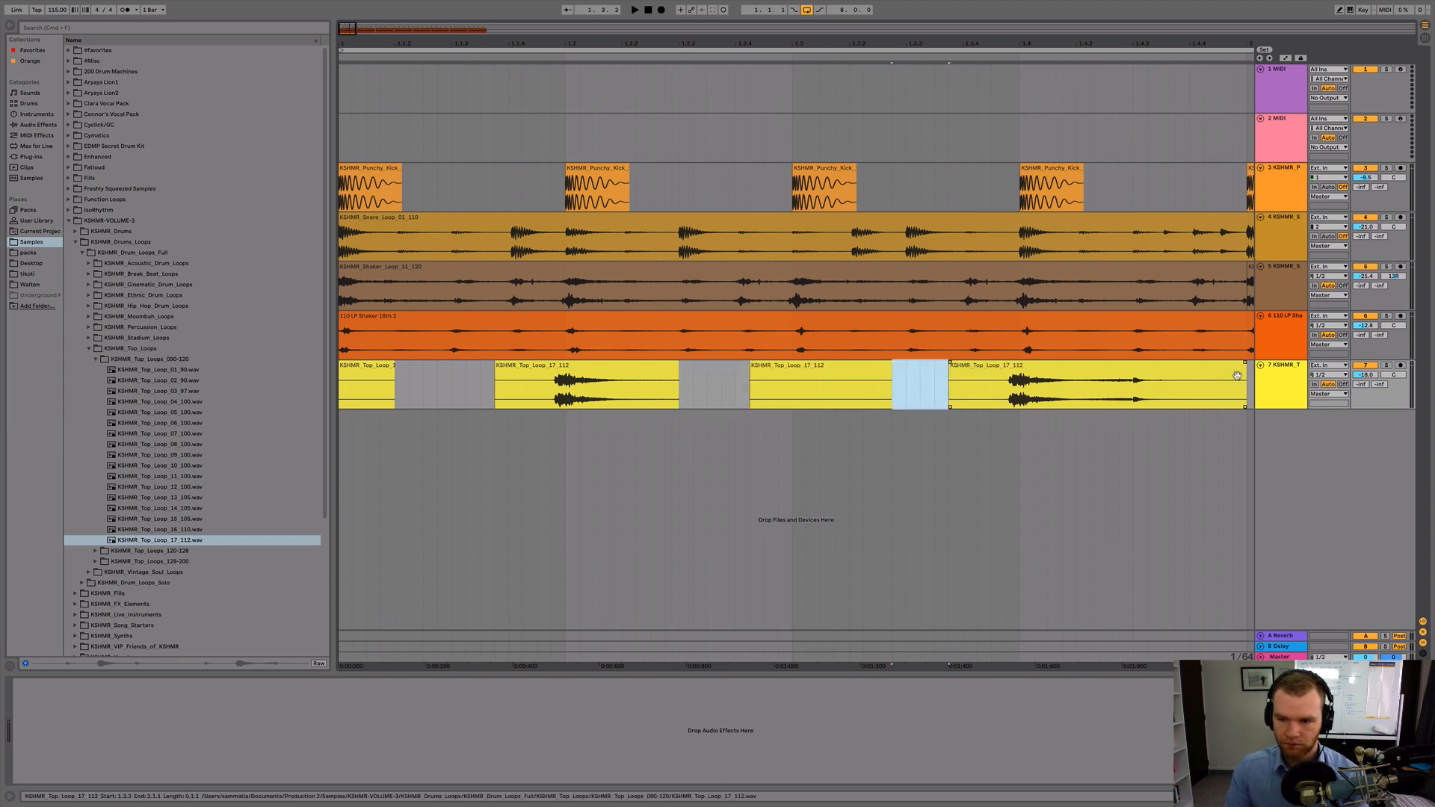
left_click_drag(1242, 373, 1076, 370)
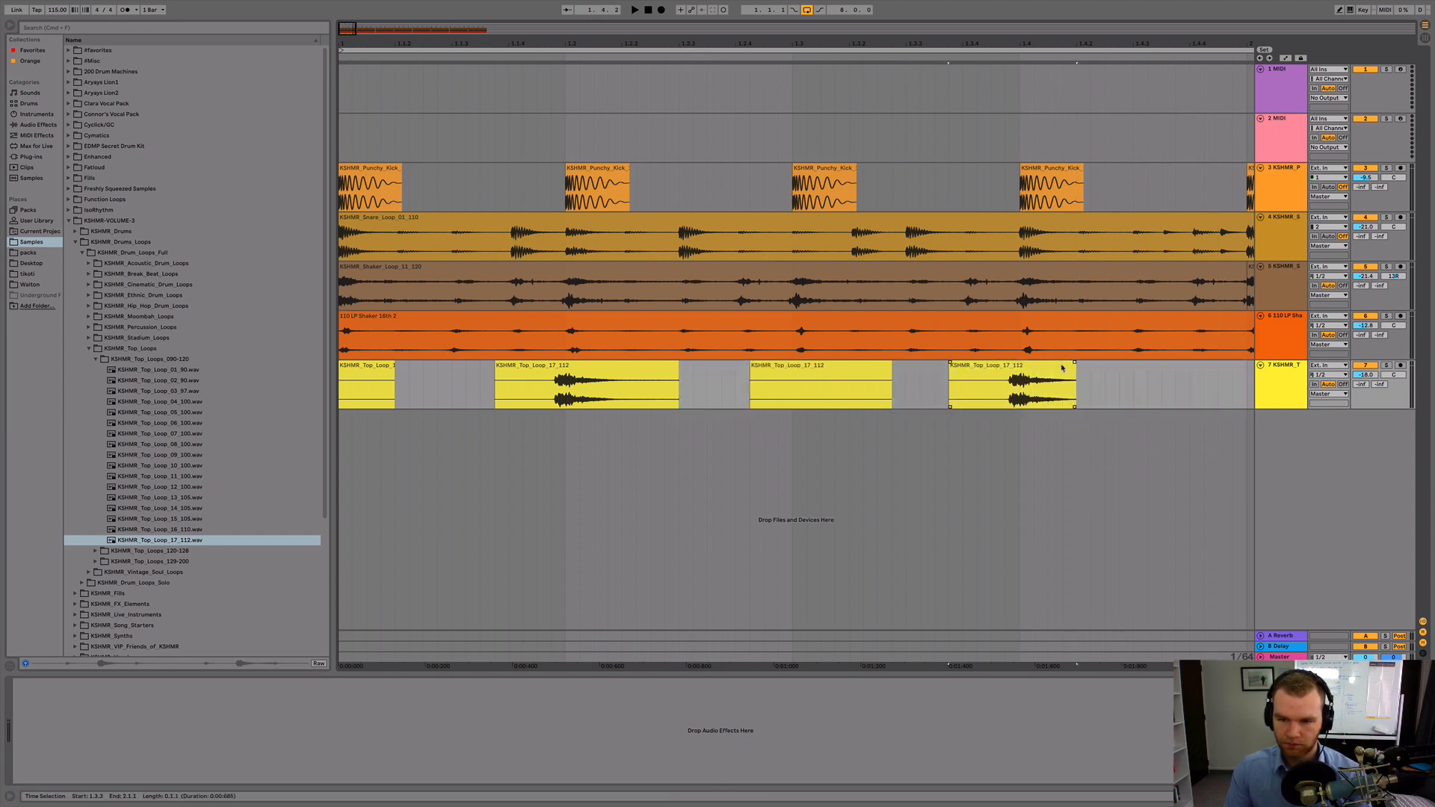
Fade out the two main hits of the top loop and shorten the first hit's slice
key("space")
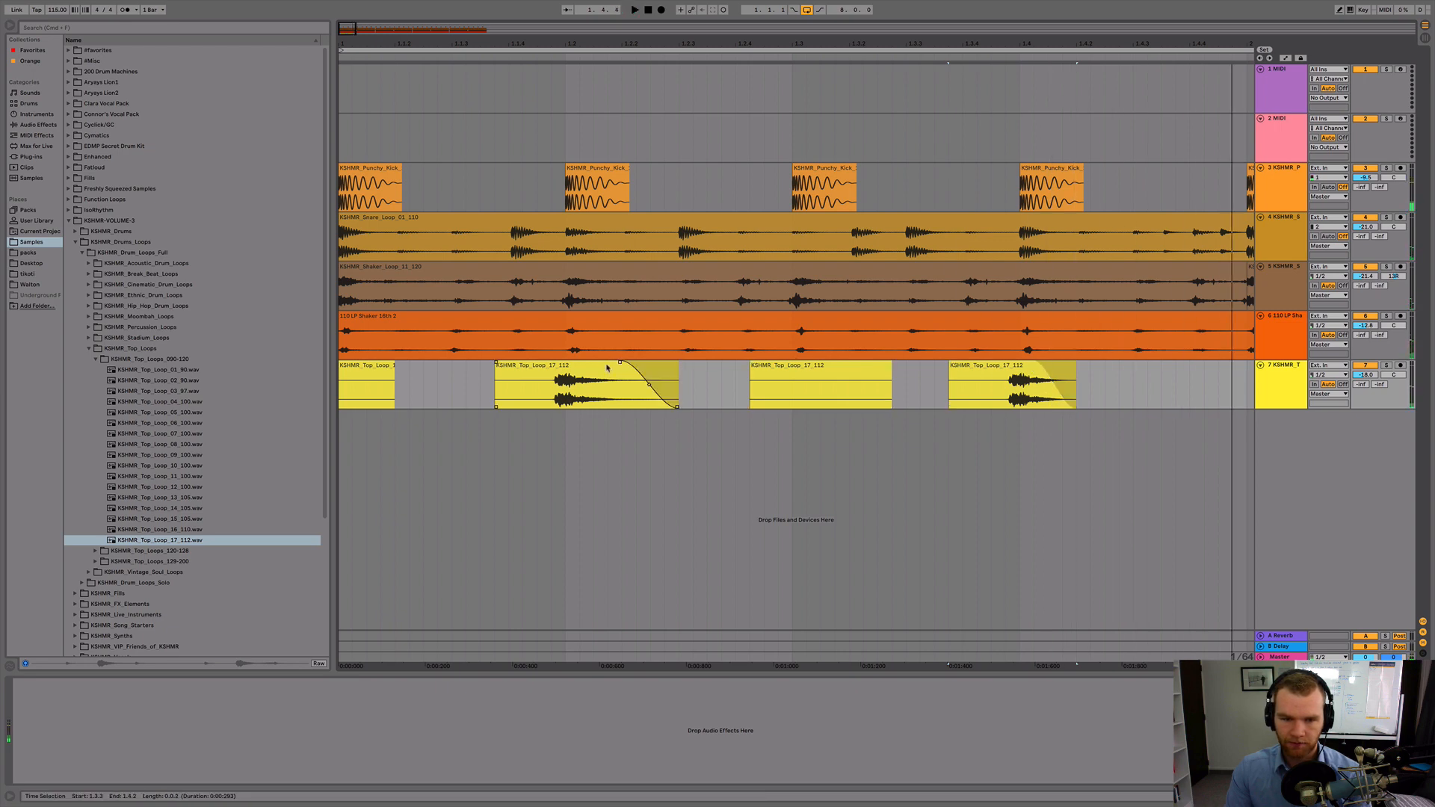
left_click_drag(677, 381, 635, 381)
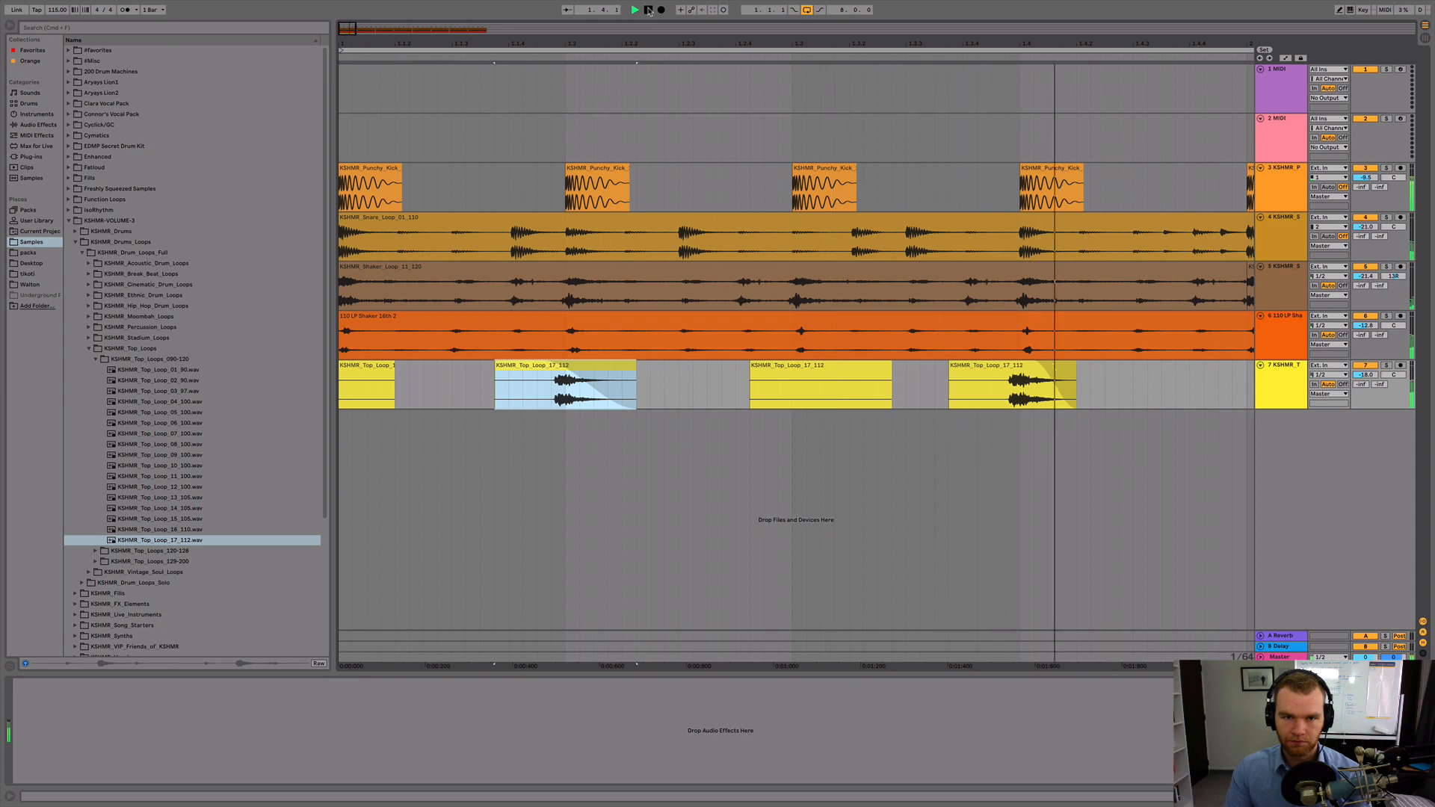
key("space")
Delete the silent slice between the two main hits and consolidate the top loop pieces into a one-bar clip
left_click_drag(637, 43, 637, 10)
left_click(534, 398)
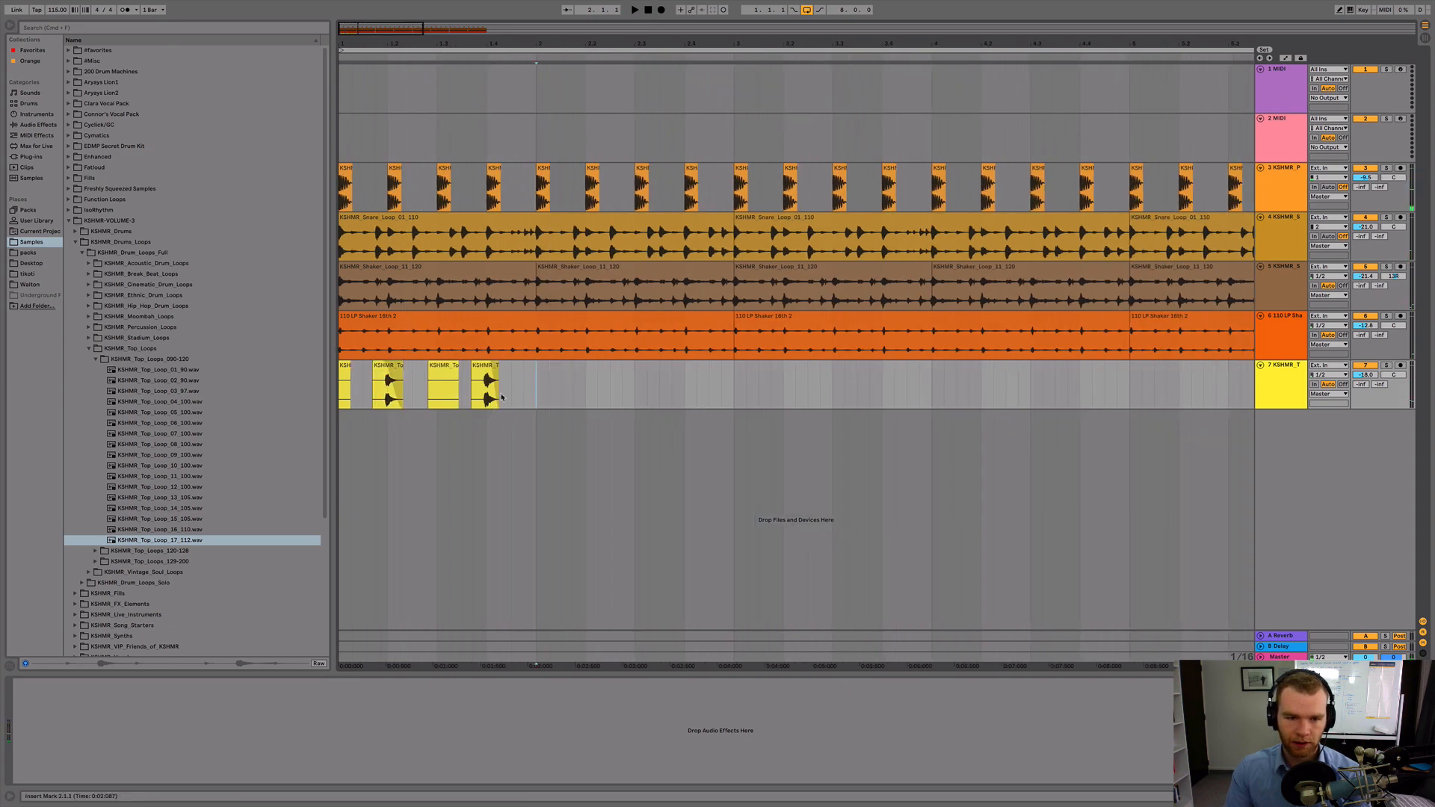
left_click(443, 365)
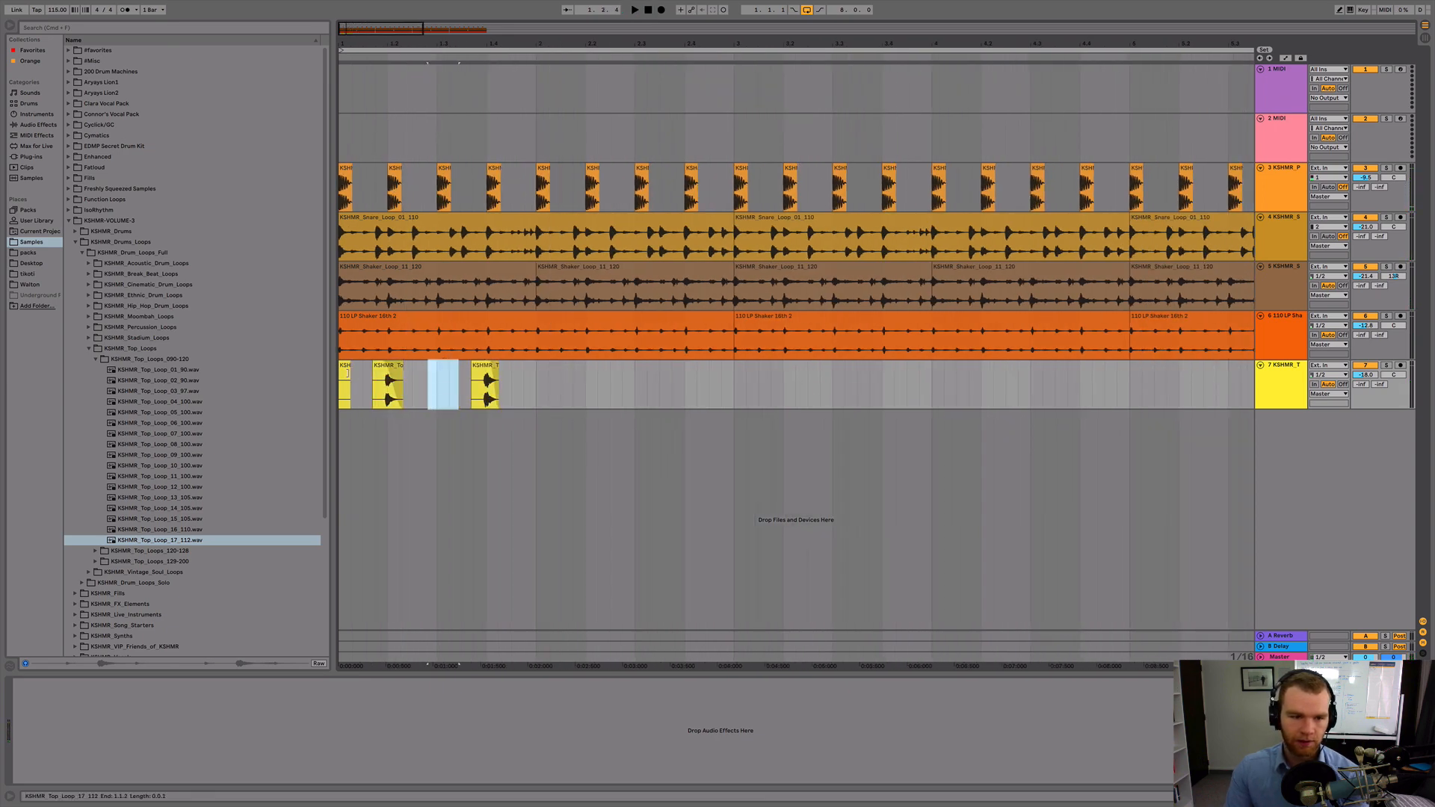
left_click(535, 388, "shift")
key("ctrl+j")
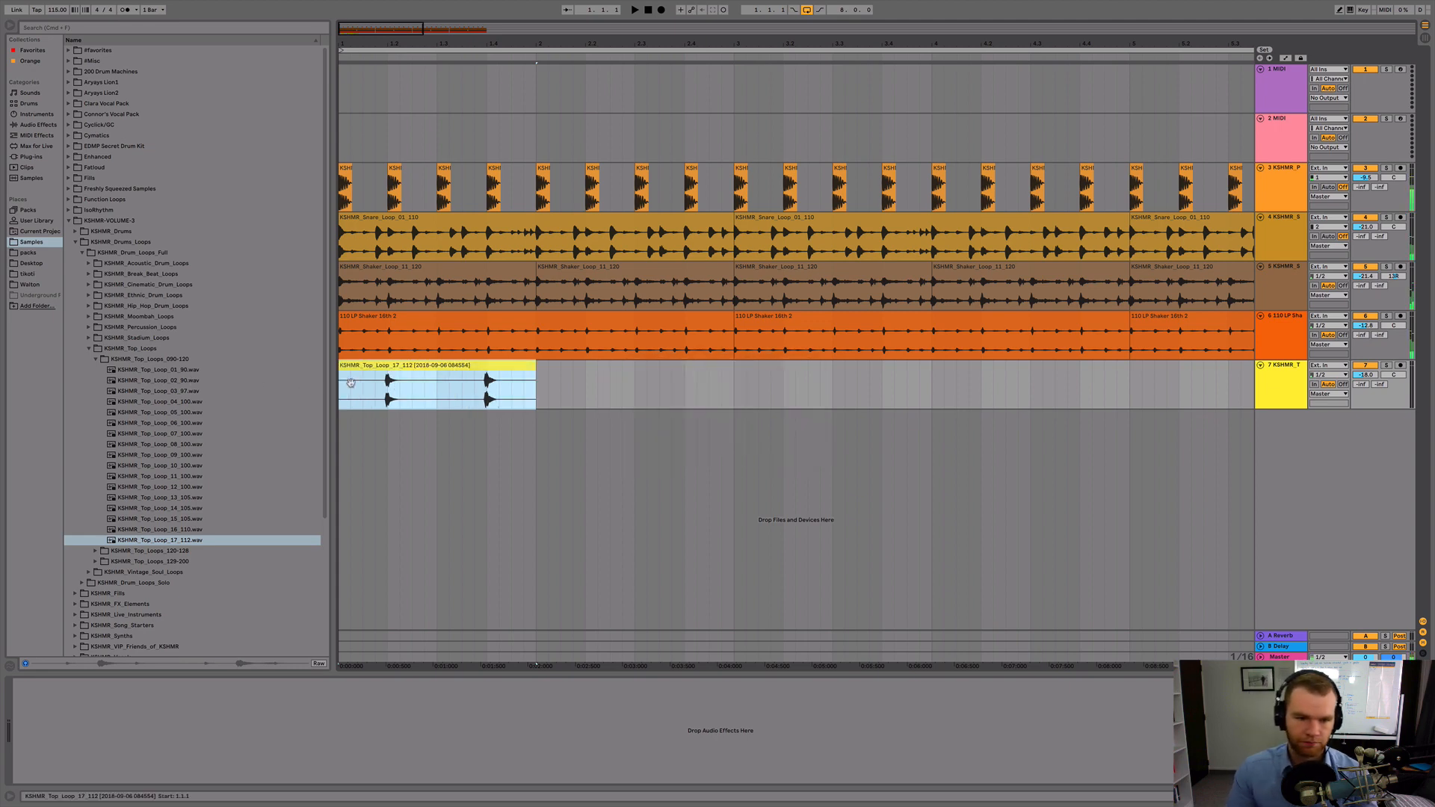
Duplicate the one-bar top loop clip to fill bars 1 to 8, undoing the extra copy, and lower the track's volume slightly
key("ctrl+d")
key("ctrl+d")
key("ctrl+d")
key("ctrl+d")
key("ctrl+d")
key("ctrl+d")
key("super+d")
left_click_drag(530, 37, 529, 6)
key("super+d")
key("super+z")
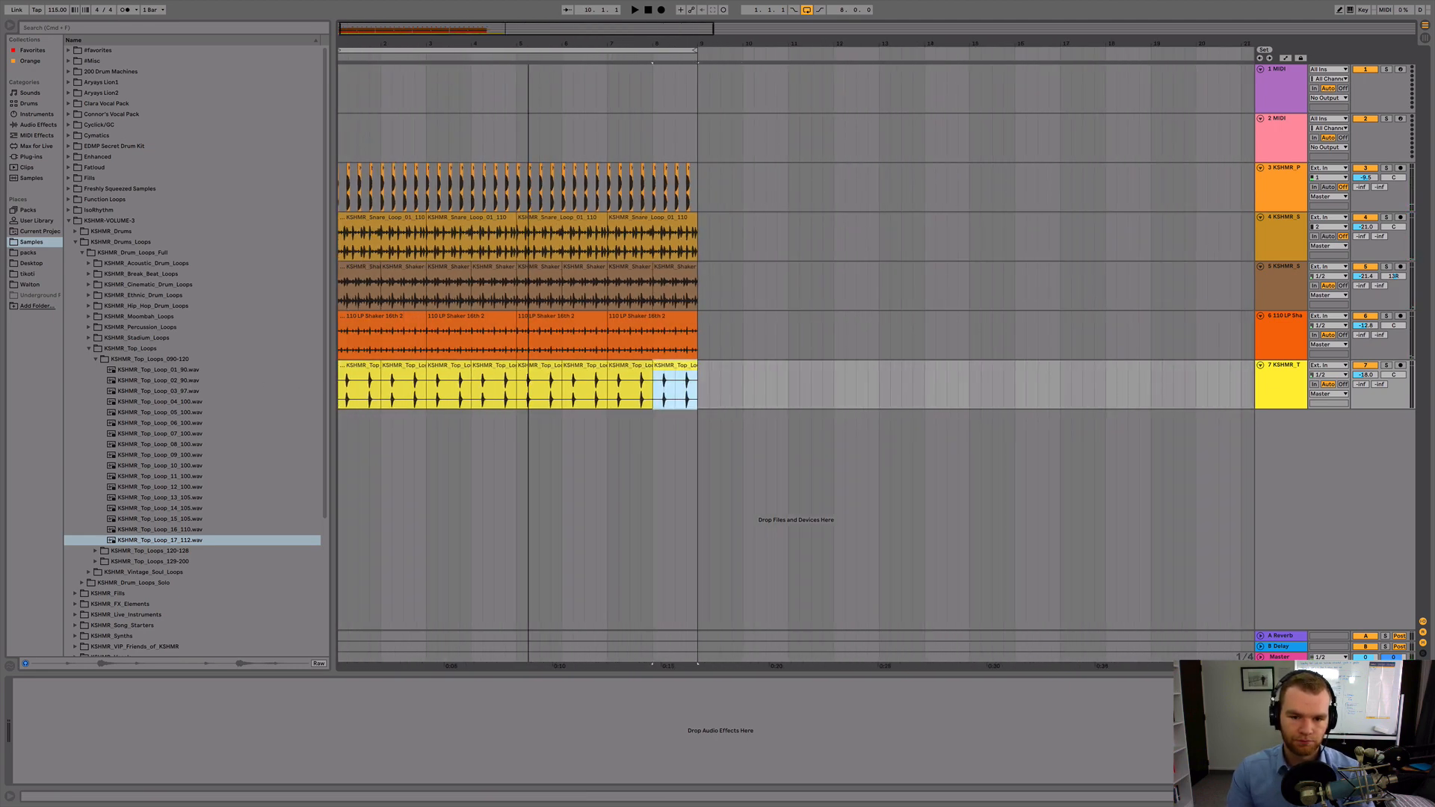
left_click_drag(1365, 376, 1364, 383)
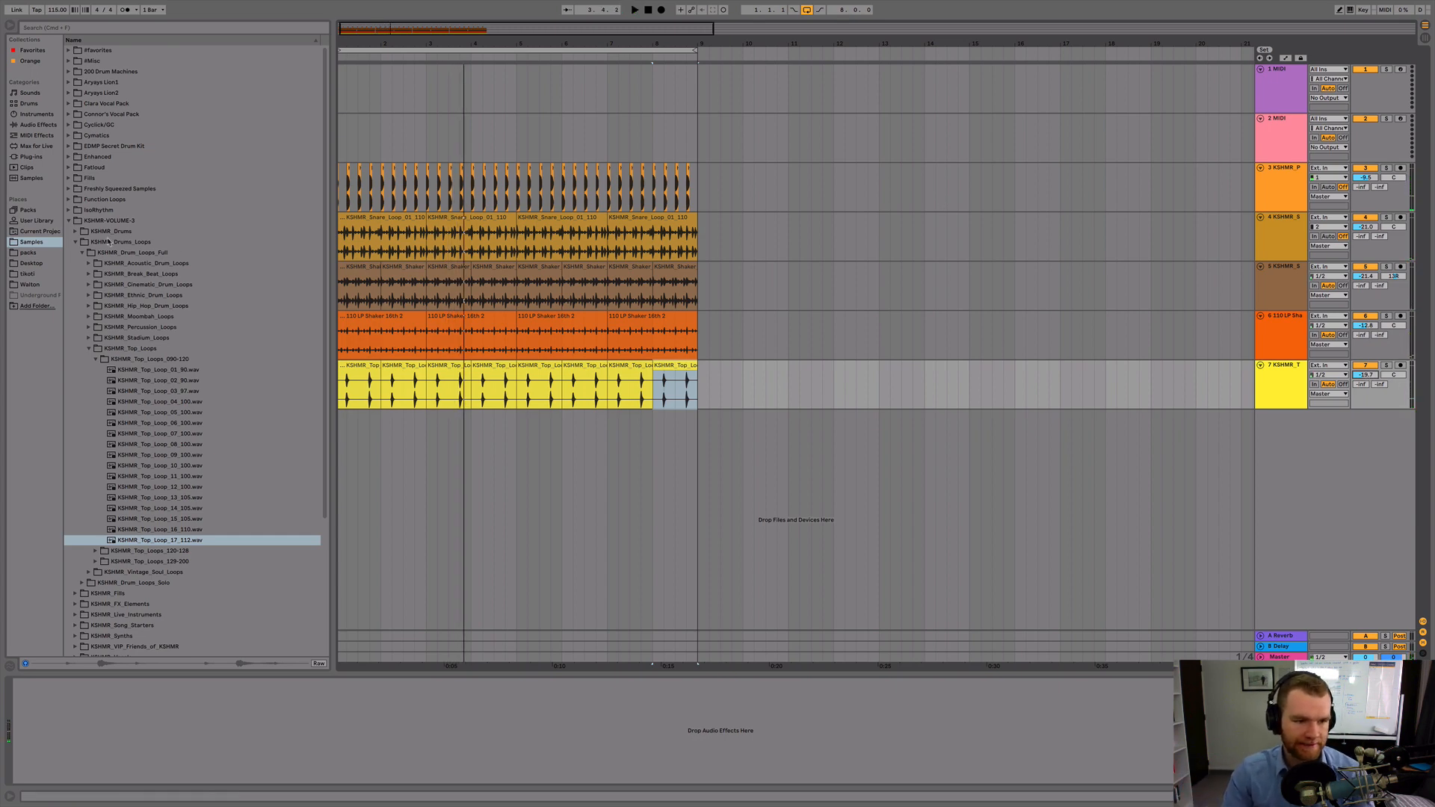
Open the KSHMR_Vocals folder in the sample library and expand its KSHMR_Vocals_Adlibs_and_Tones subfolder
left_click(83, 253)
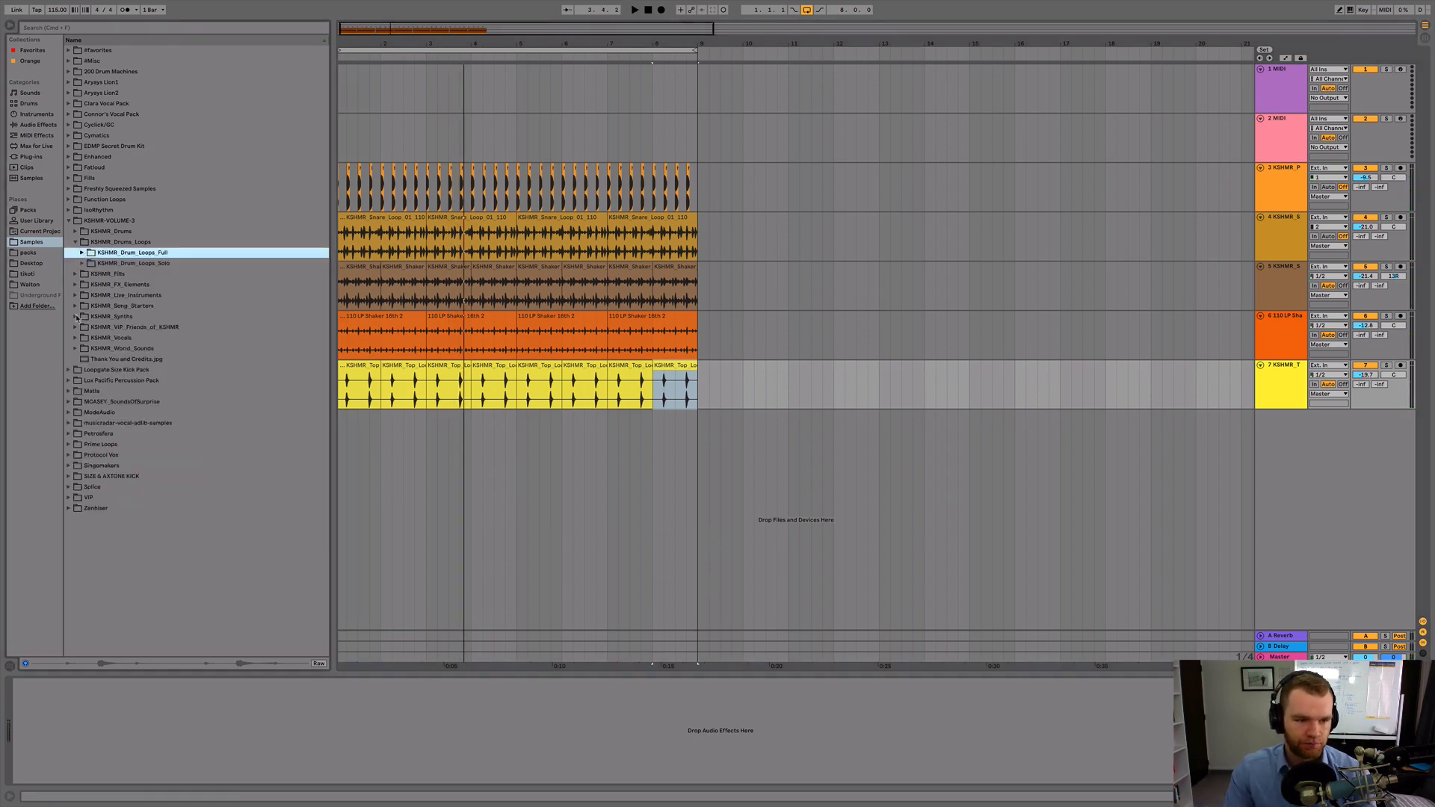
left_click(76, 317)
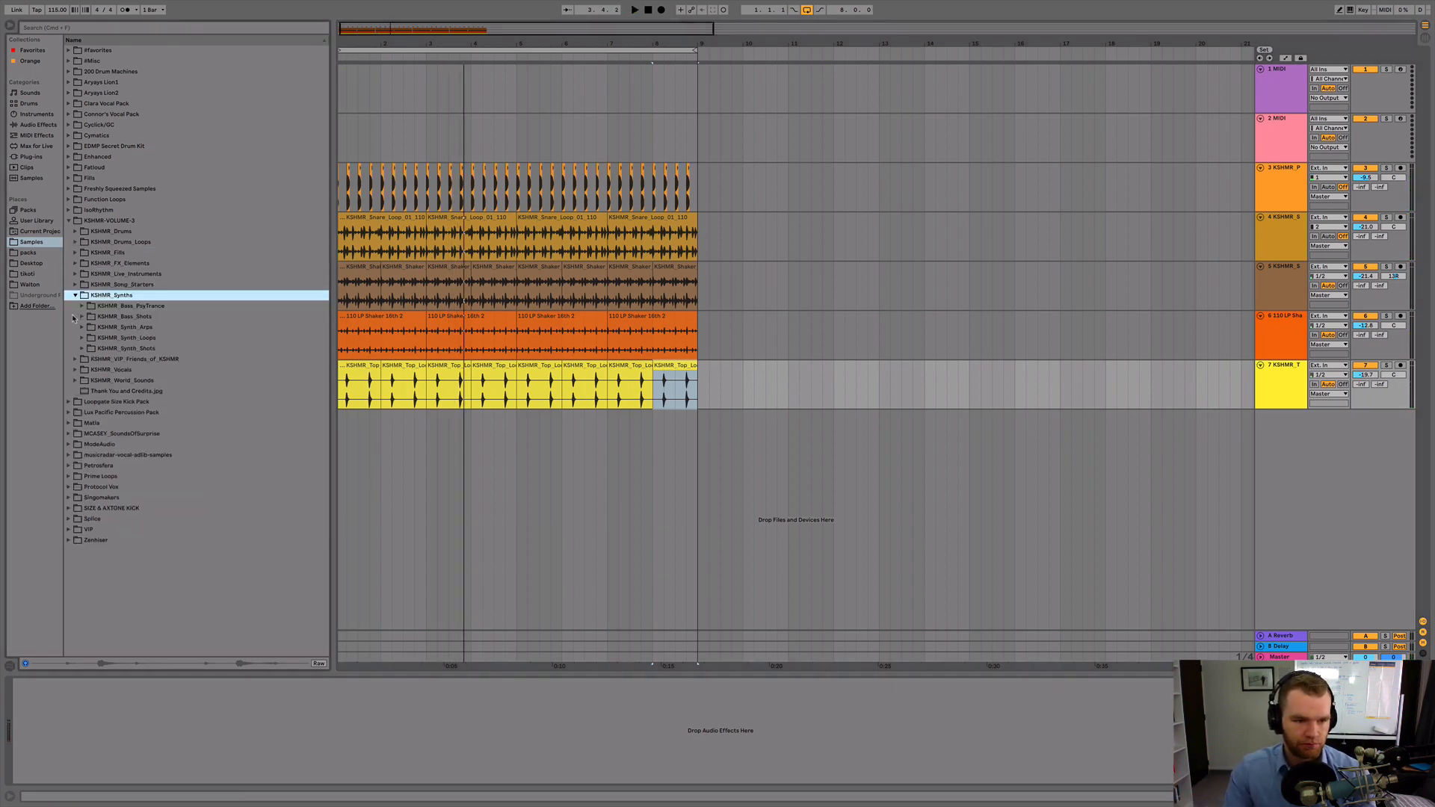
left_click(75, 372)
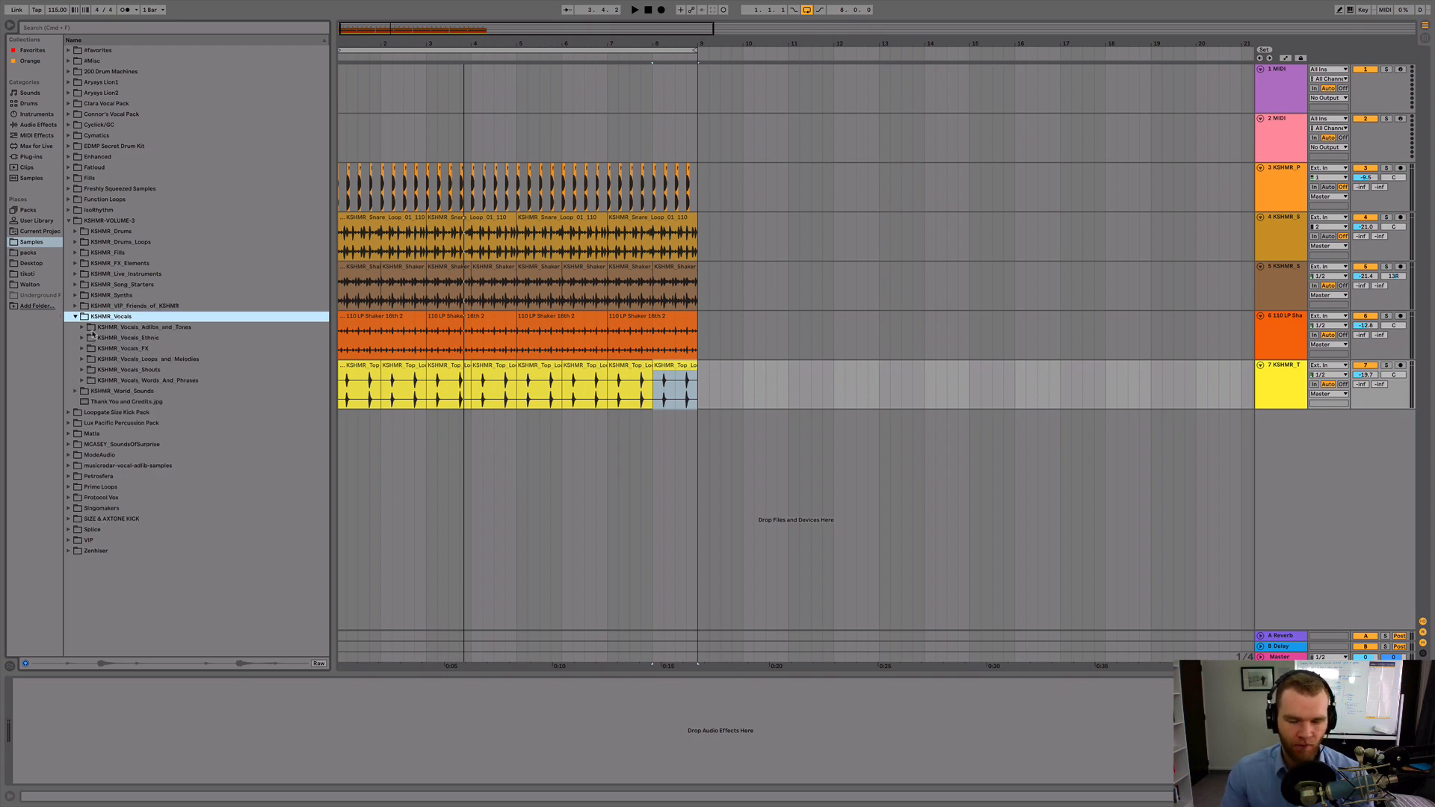
left_click(83, 328)
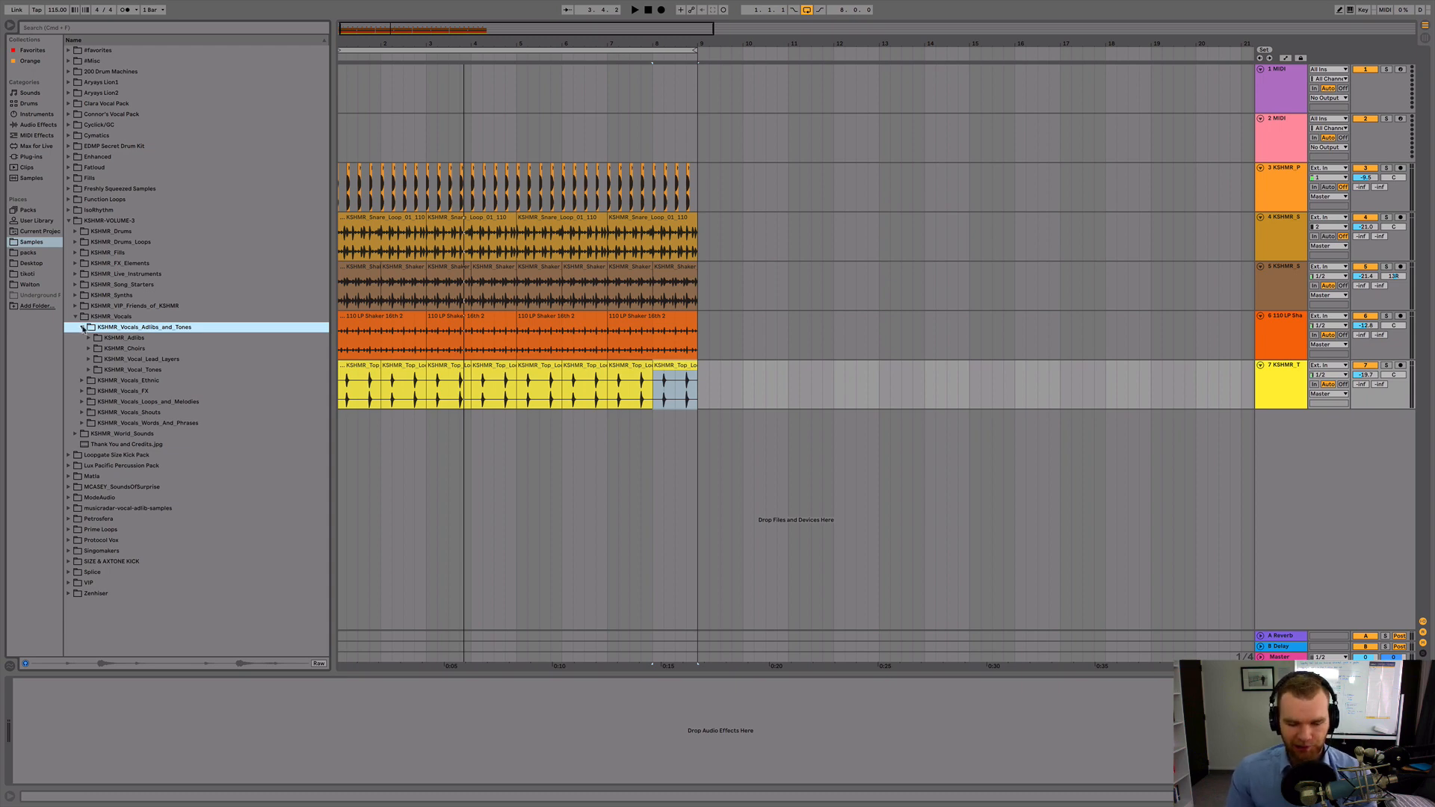
Play back the last bar of the eight-bar beat to hear the top loop in context
key("space")
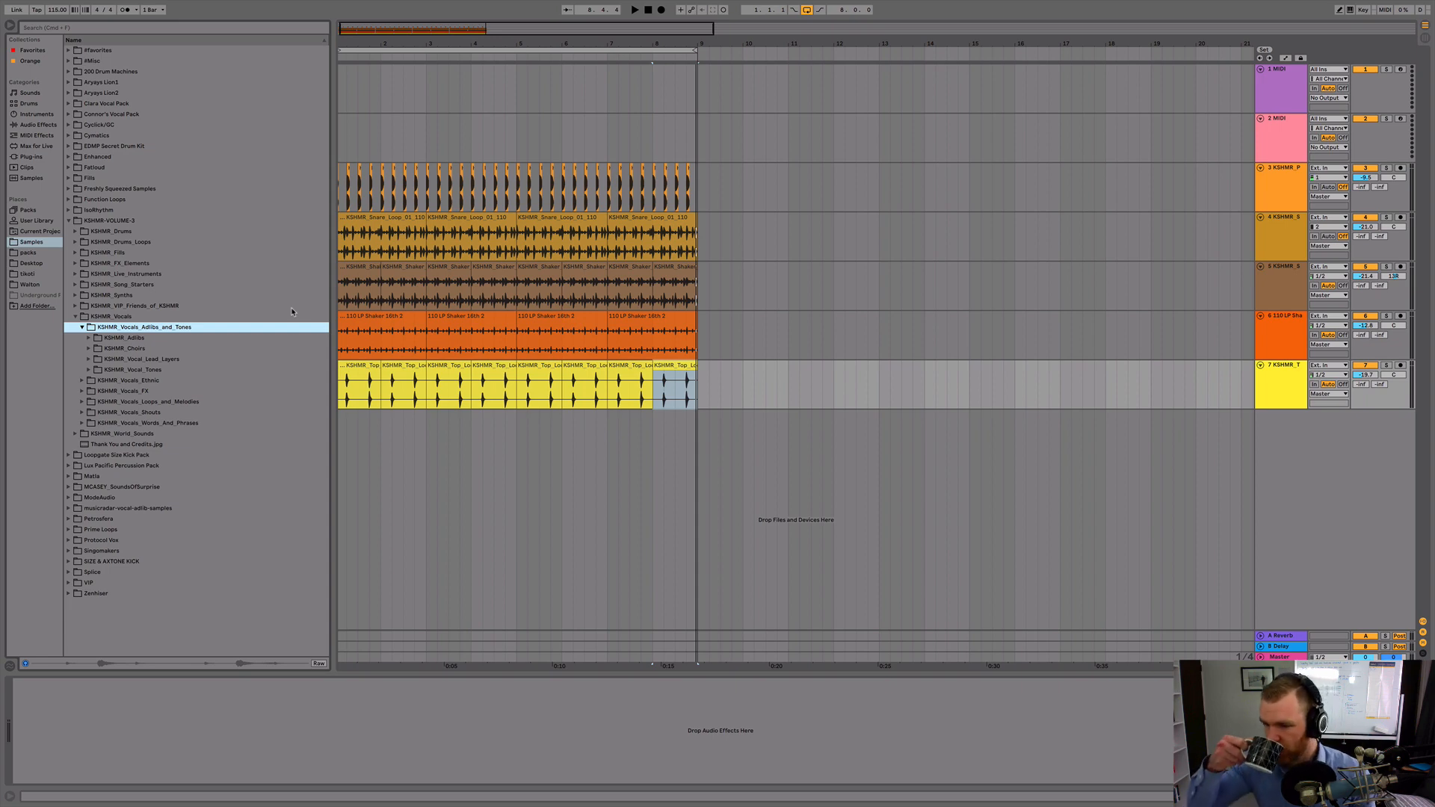
key("space")
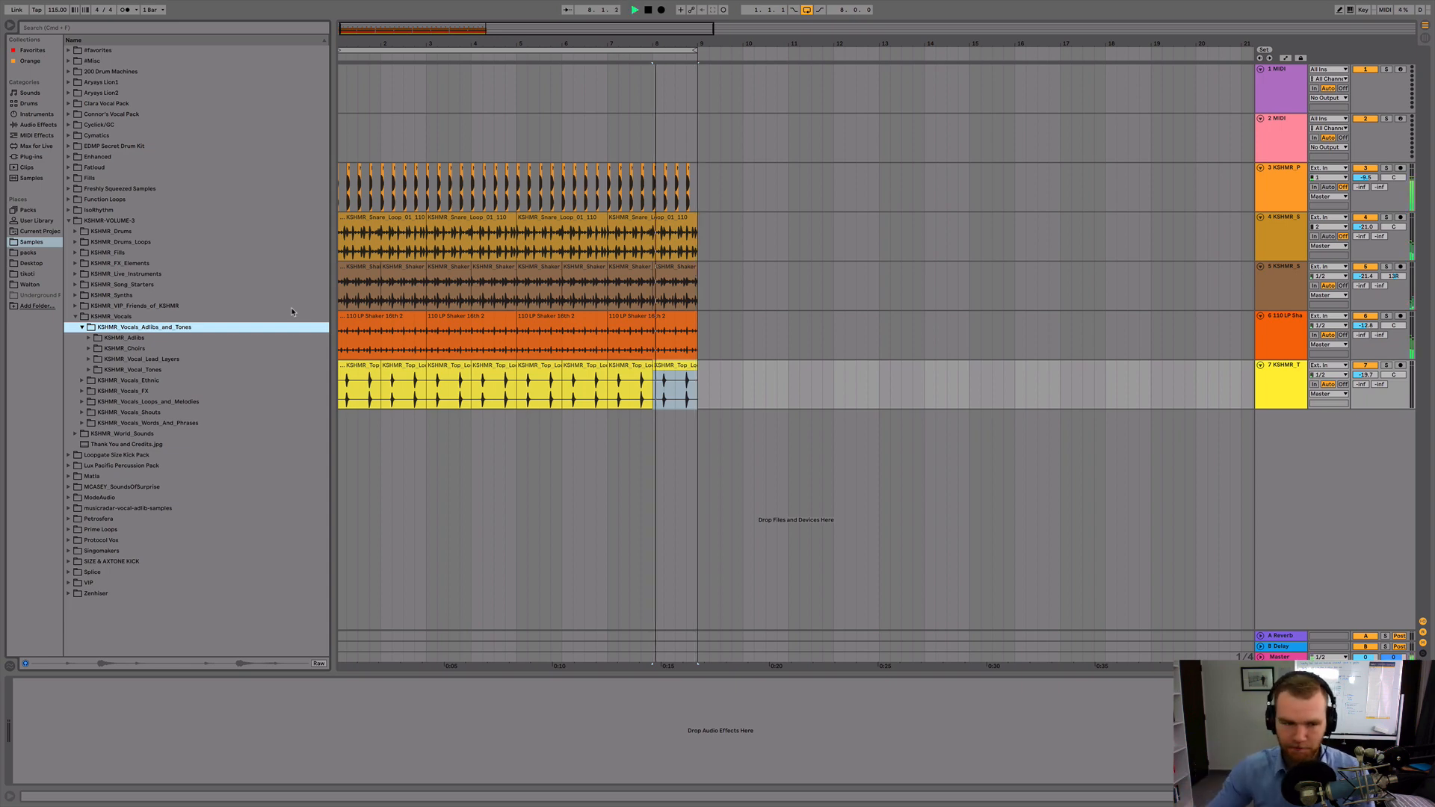
key("space")
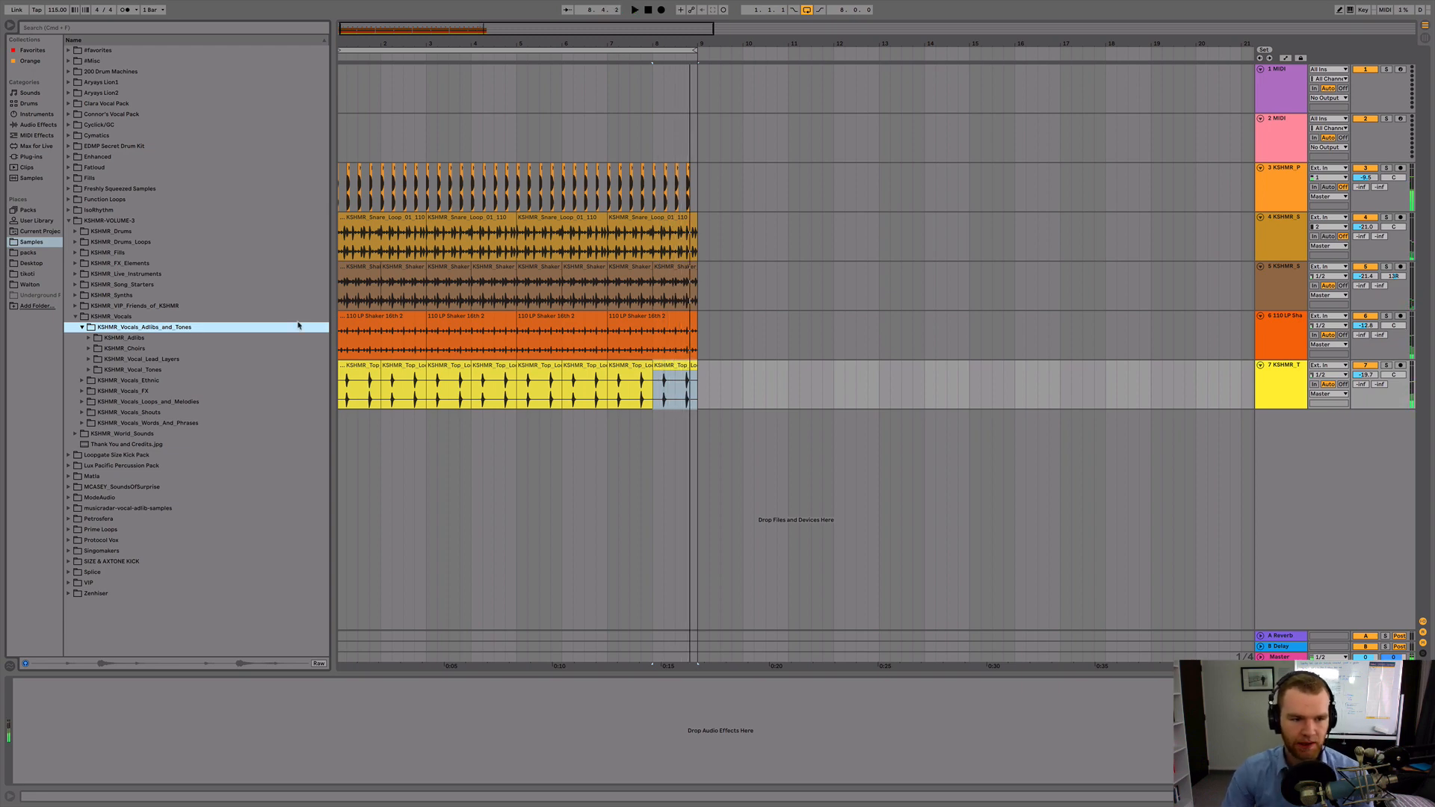
Look through the ethnic, FX and loops-and-melodies subfolders of KSHMR_Vocals for suitable samples
left_click(189, 382)
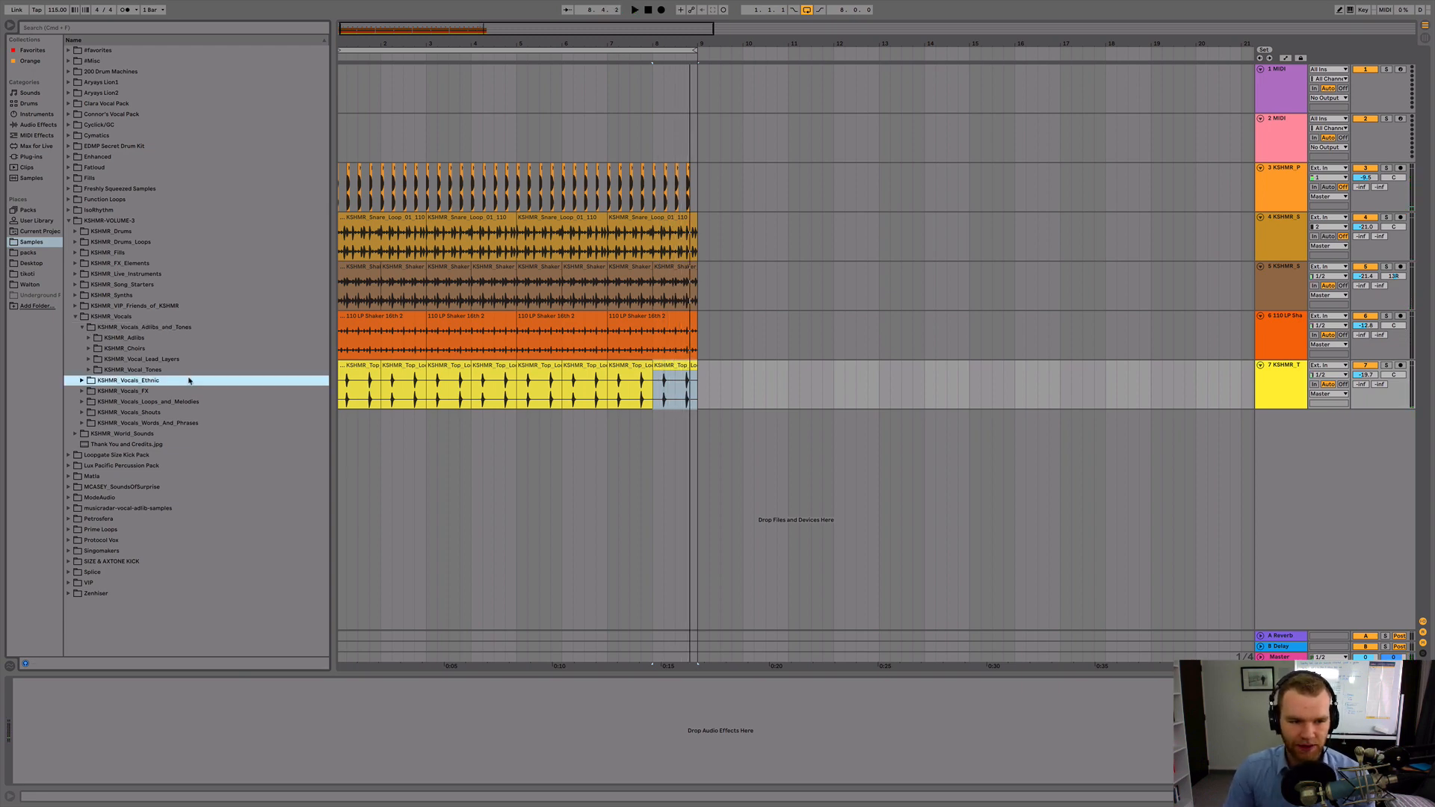
key("Right")
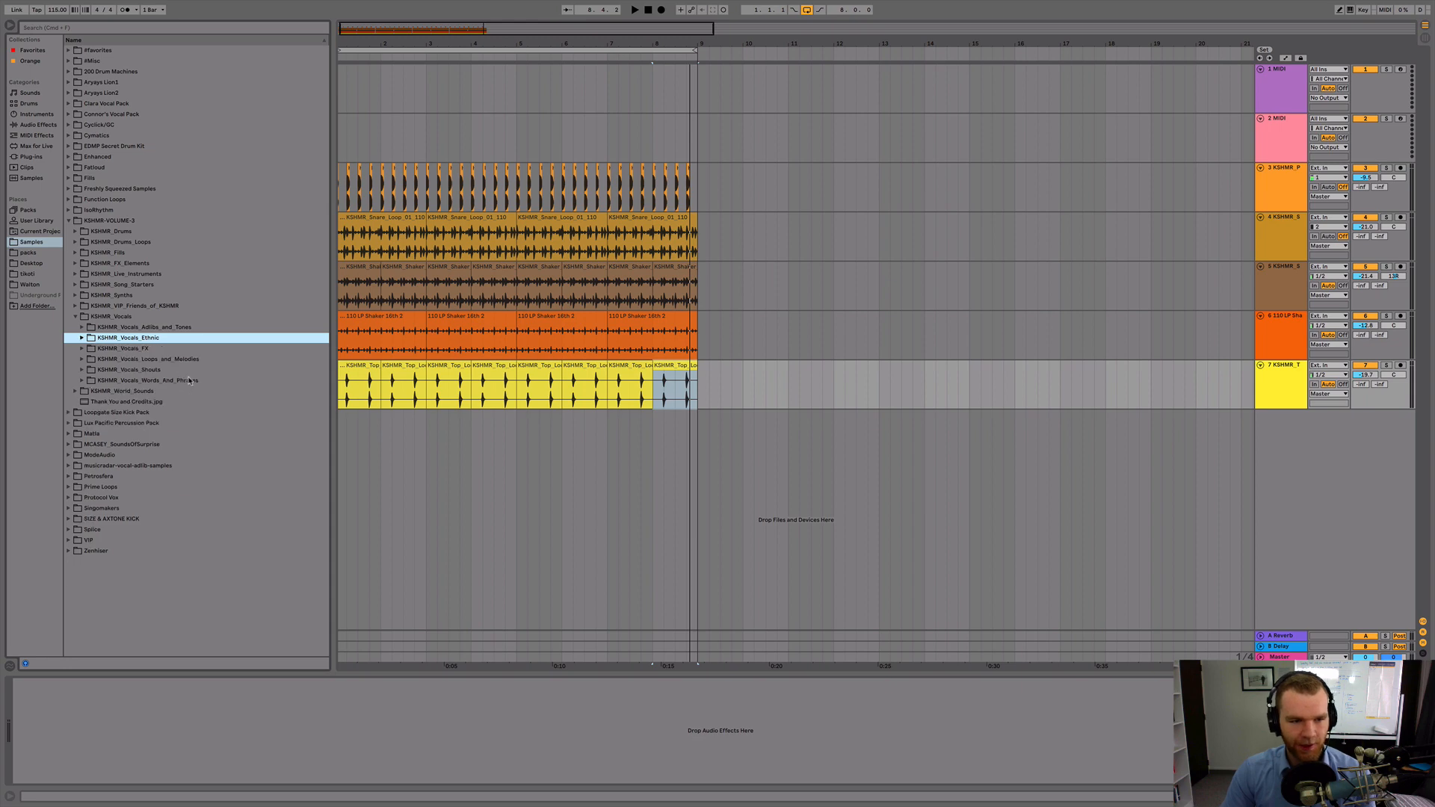
left_click(189, 381)
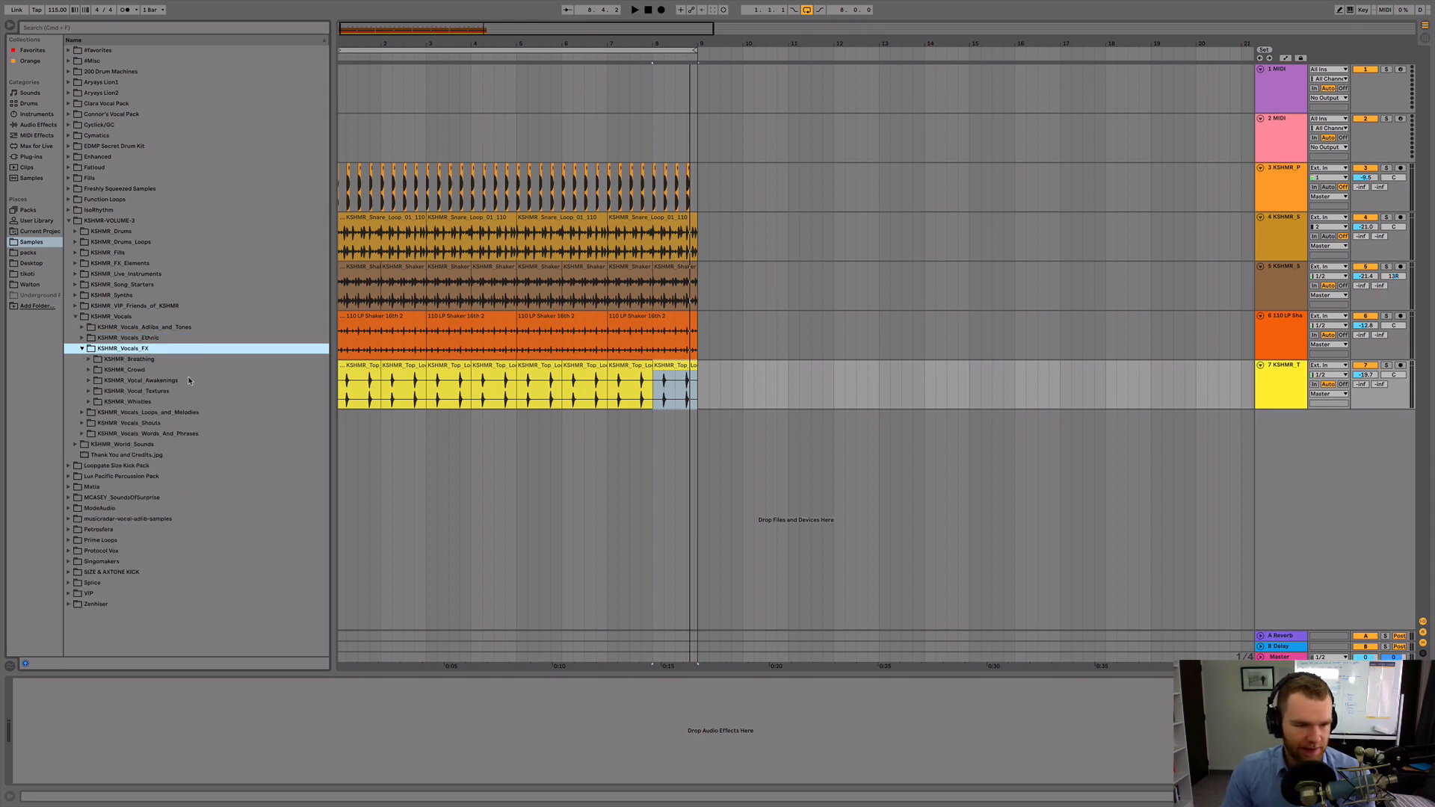
key("Left")
key("Down")
key("Right")
key("Down")
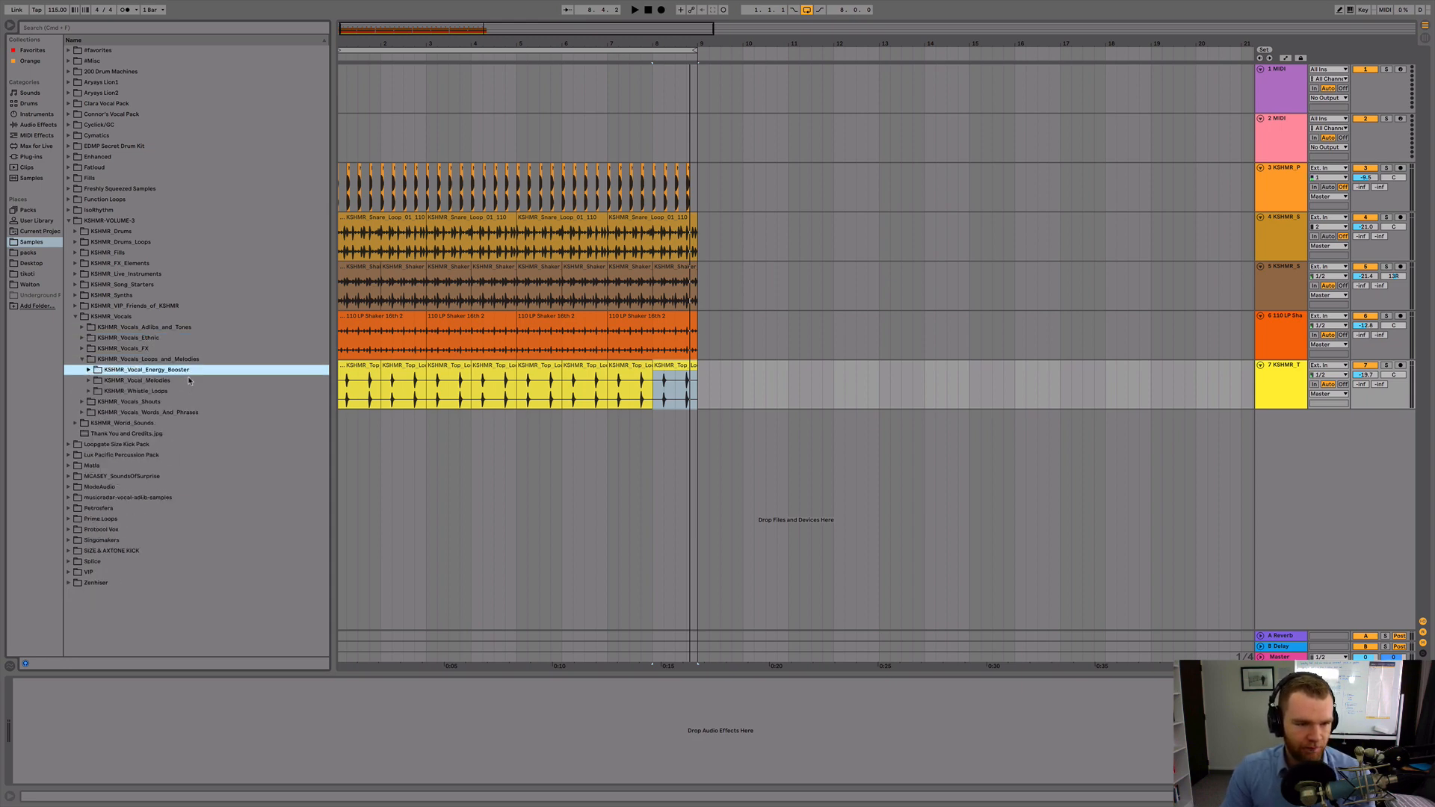
key("Right")
key("Left")
key("Down")
key("Right")
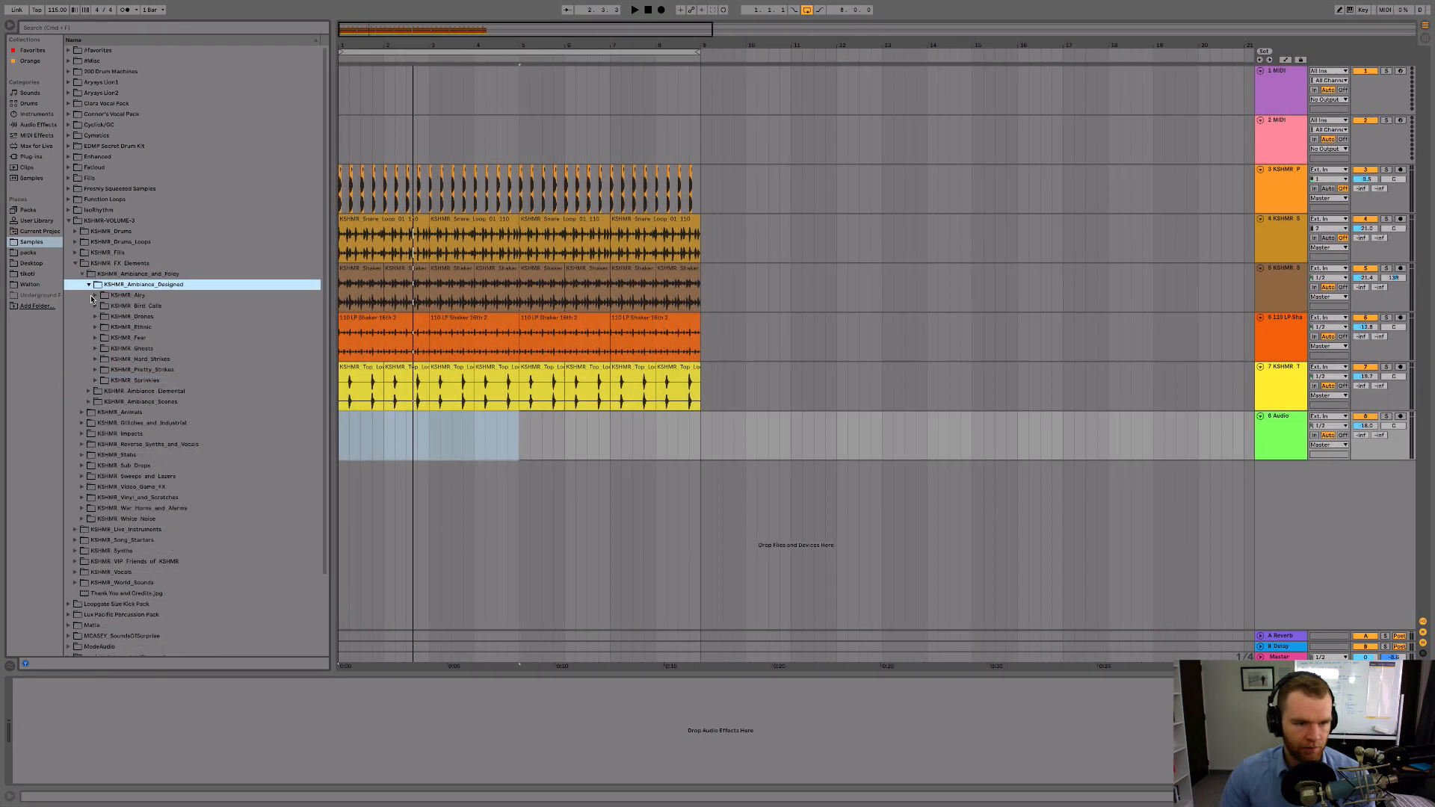
Audition the KSHMR_Airy ambience samples and place KSHMR_Ambiance_Airy_08_F at bar 1 on the empty audio track
left_click(94, 296)
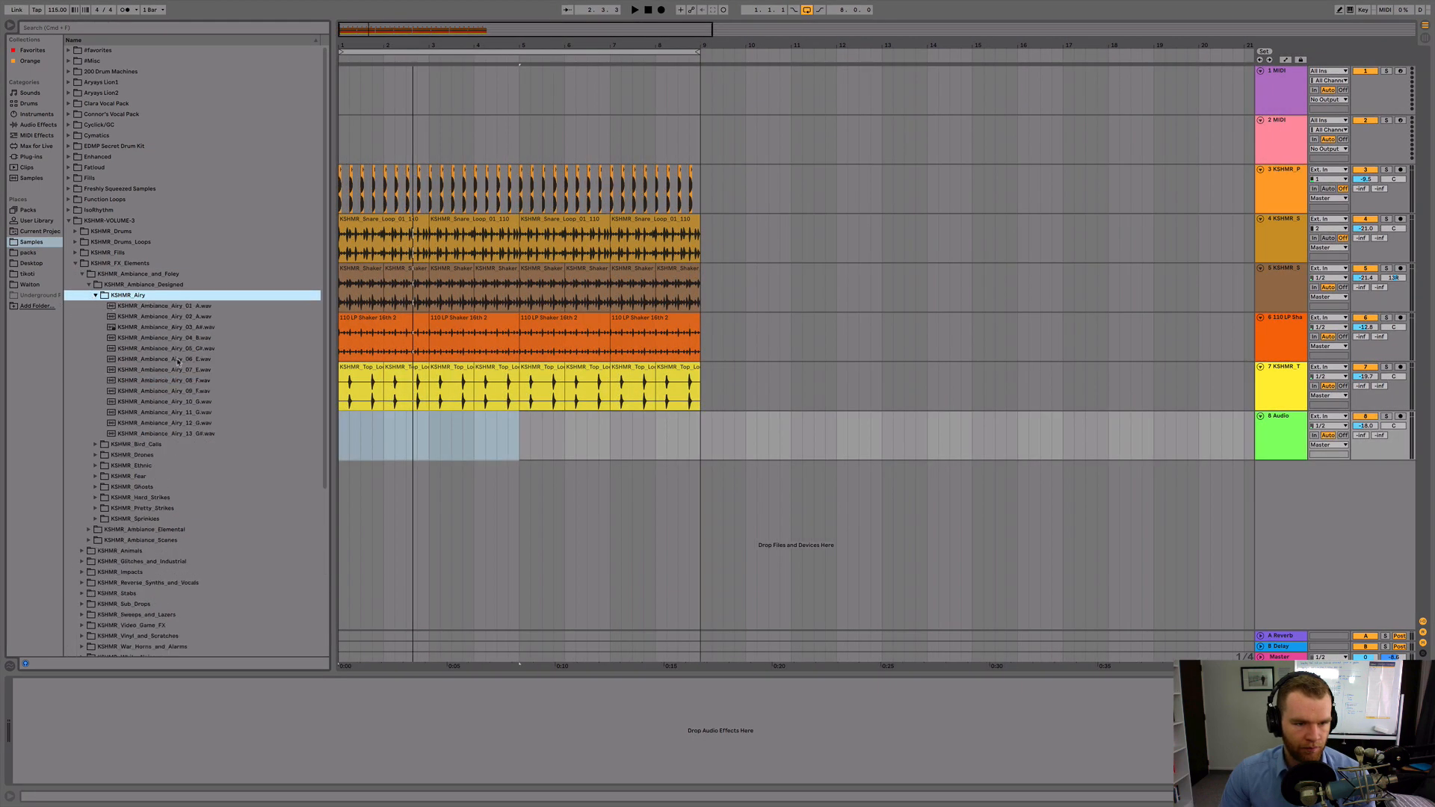
left_click(186, 381)
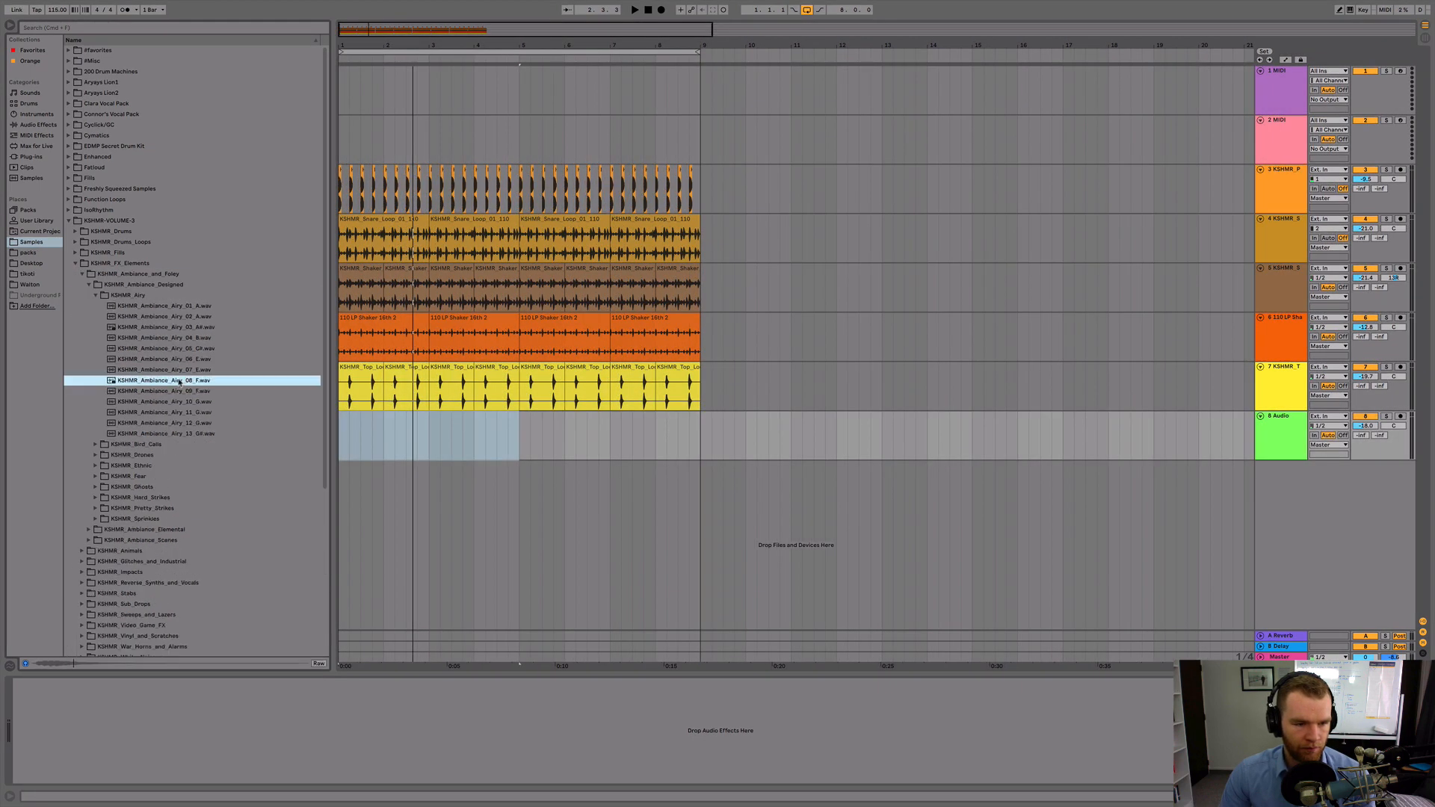
left_click(179, 392)
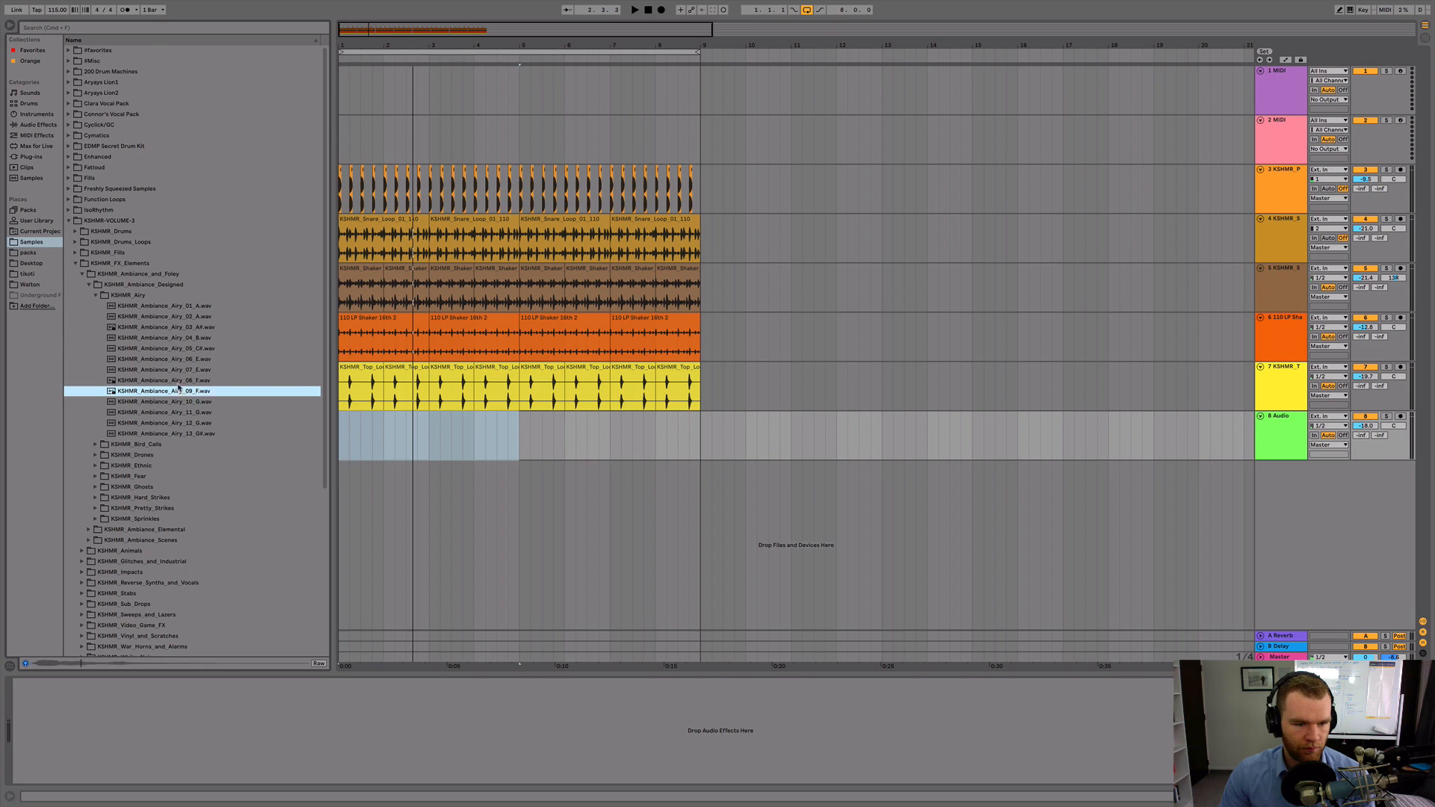
left_click(179, 381)
left_click_drag(304, 451, 343, 439)
Lower the airy ambience track's volume during playback and duplicate its clip to bars 5 to 8
key("space")
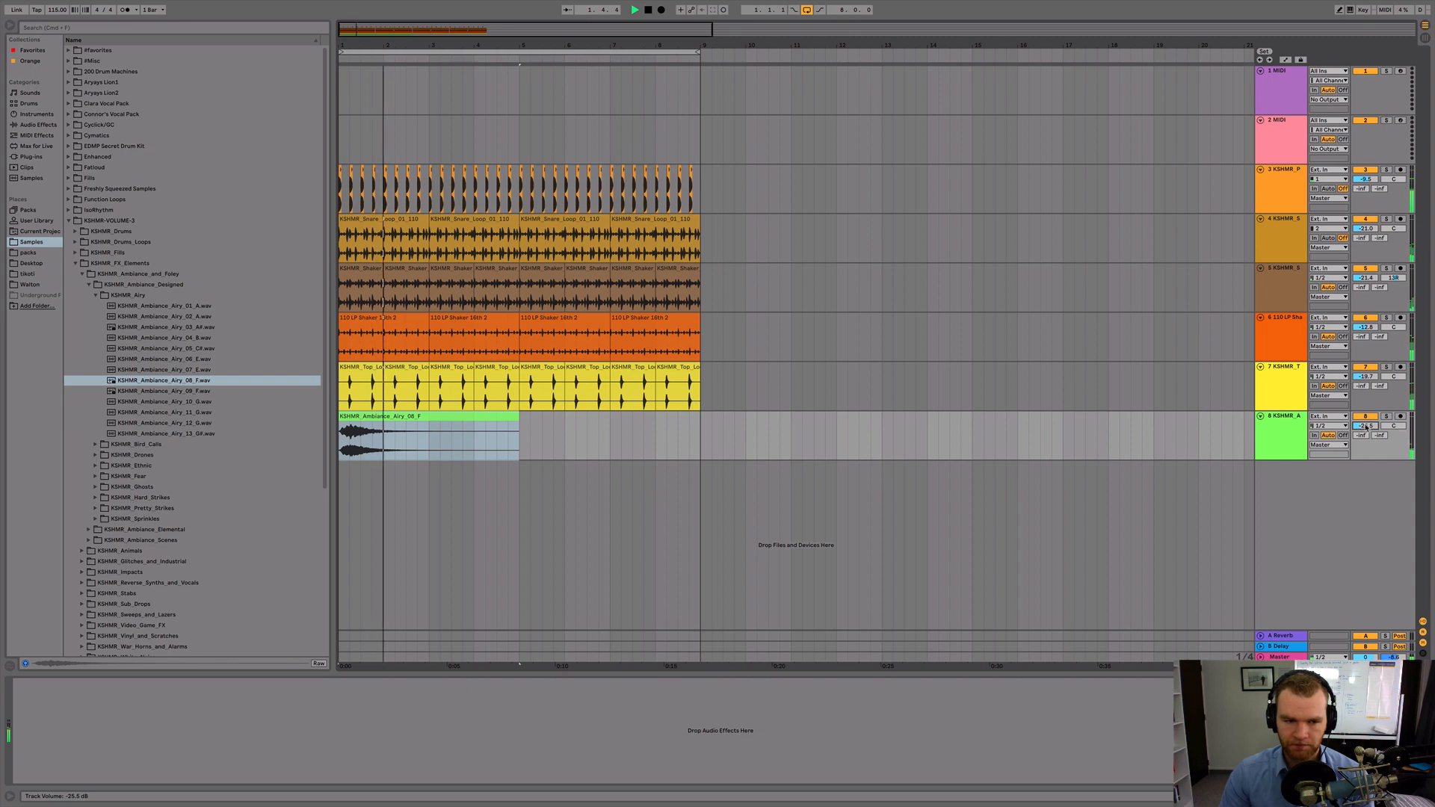
key("space")
key("space")
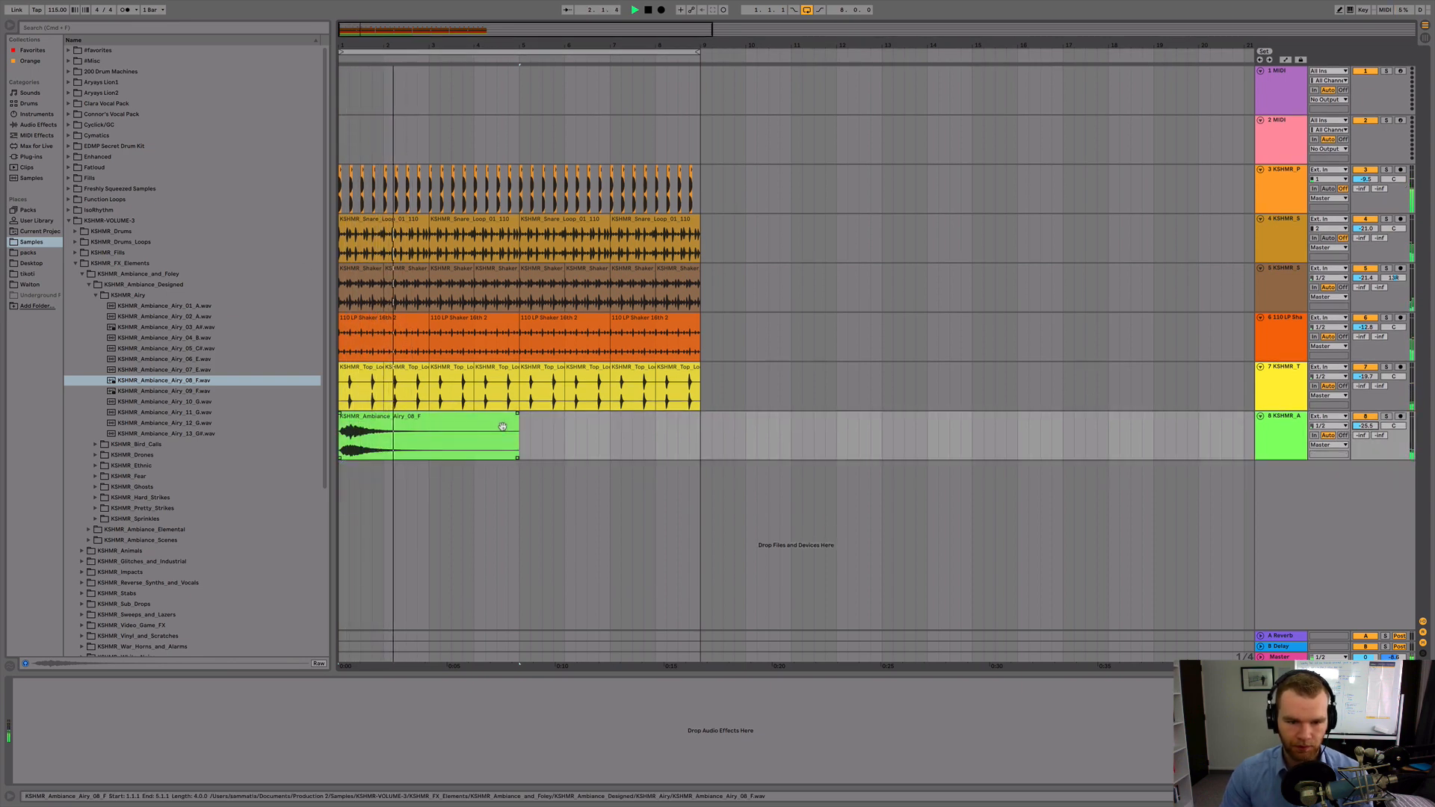
key("super+d")
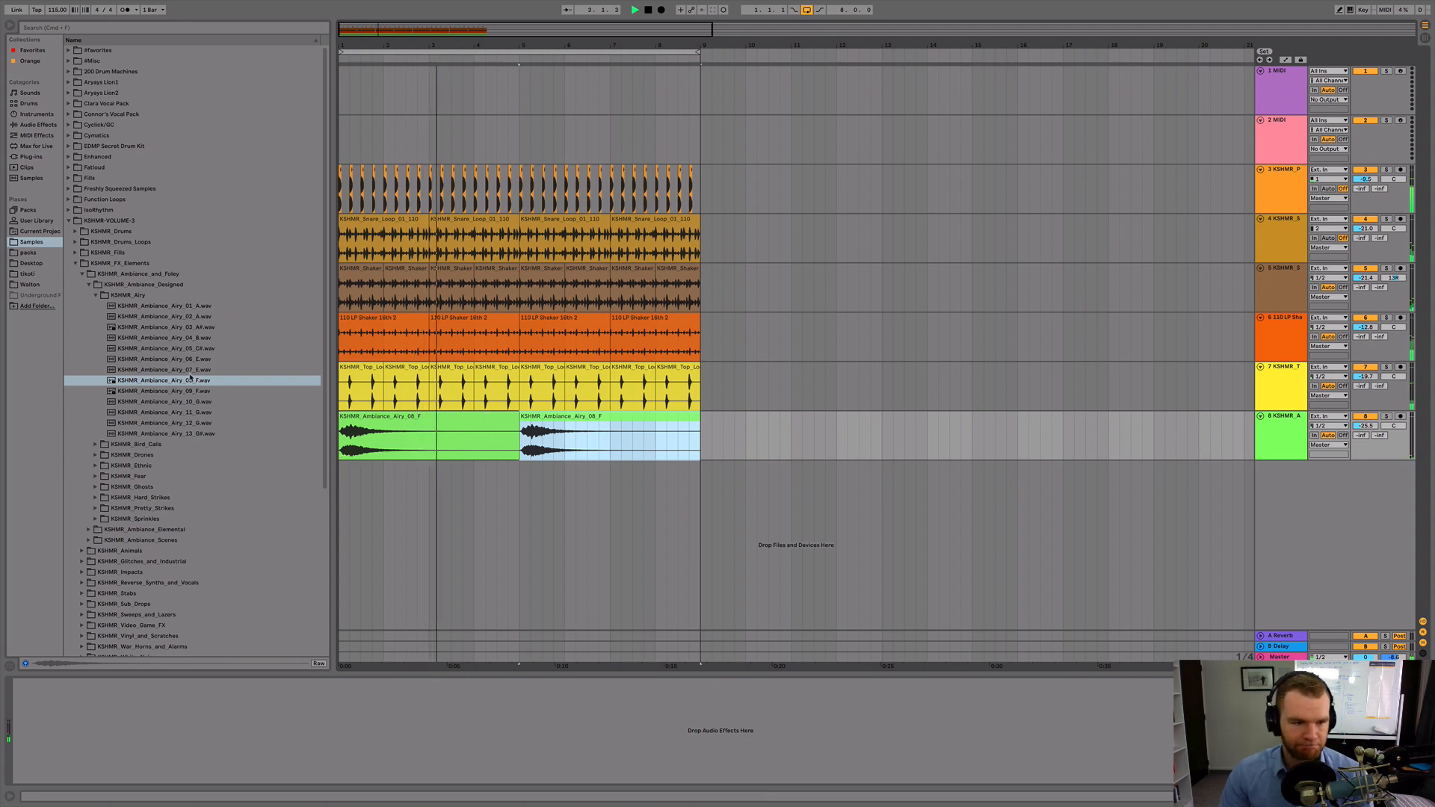
Audition KSHMR_Bird_Call_10_Down_F from the KSHMR_Bird_Calls folder, closing the folder without adding a sample
left_click(96, 296)
left_click(96, 306)
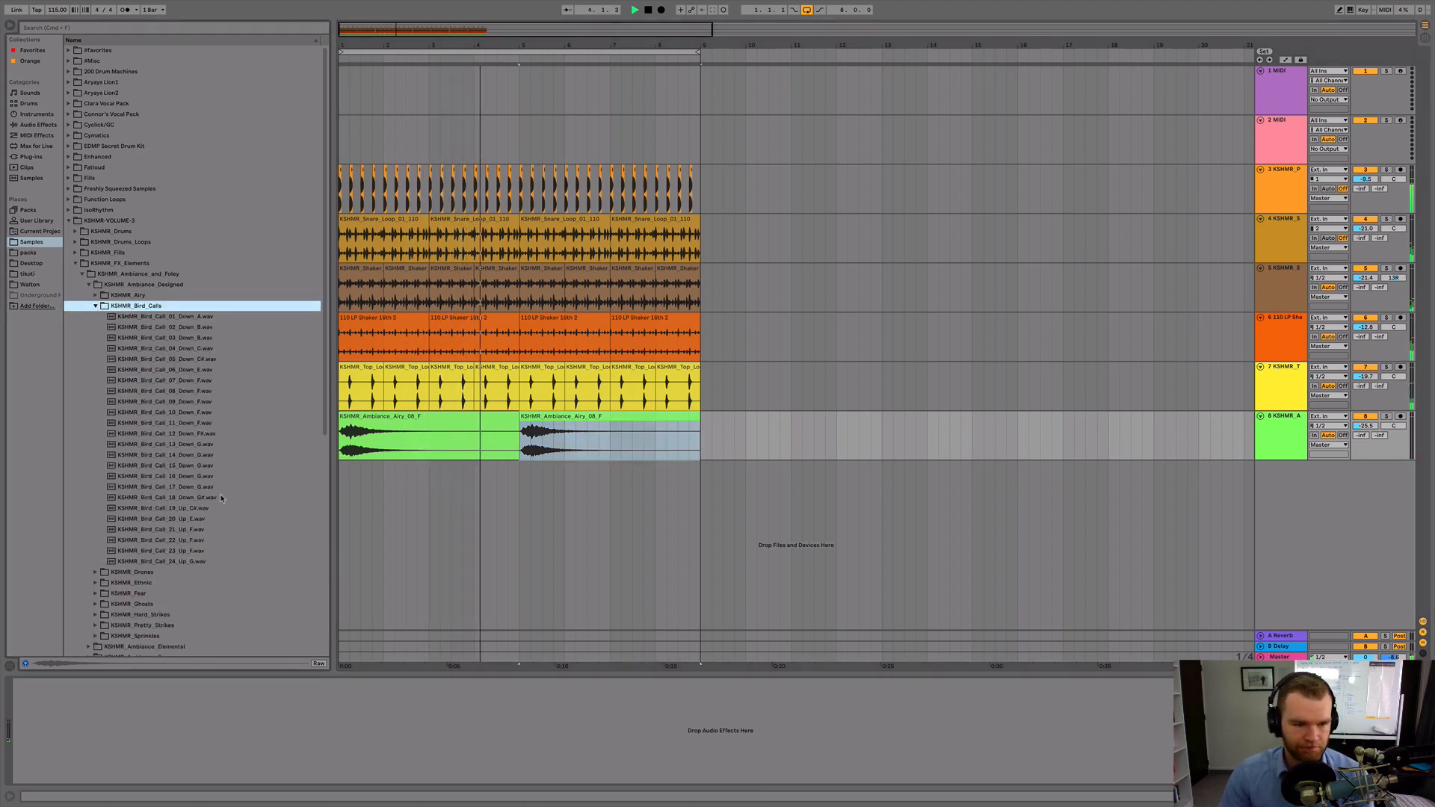
left_click(209, 414)
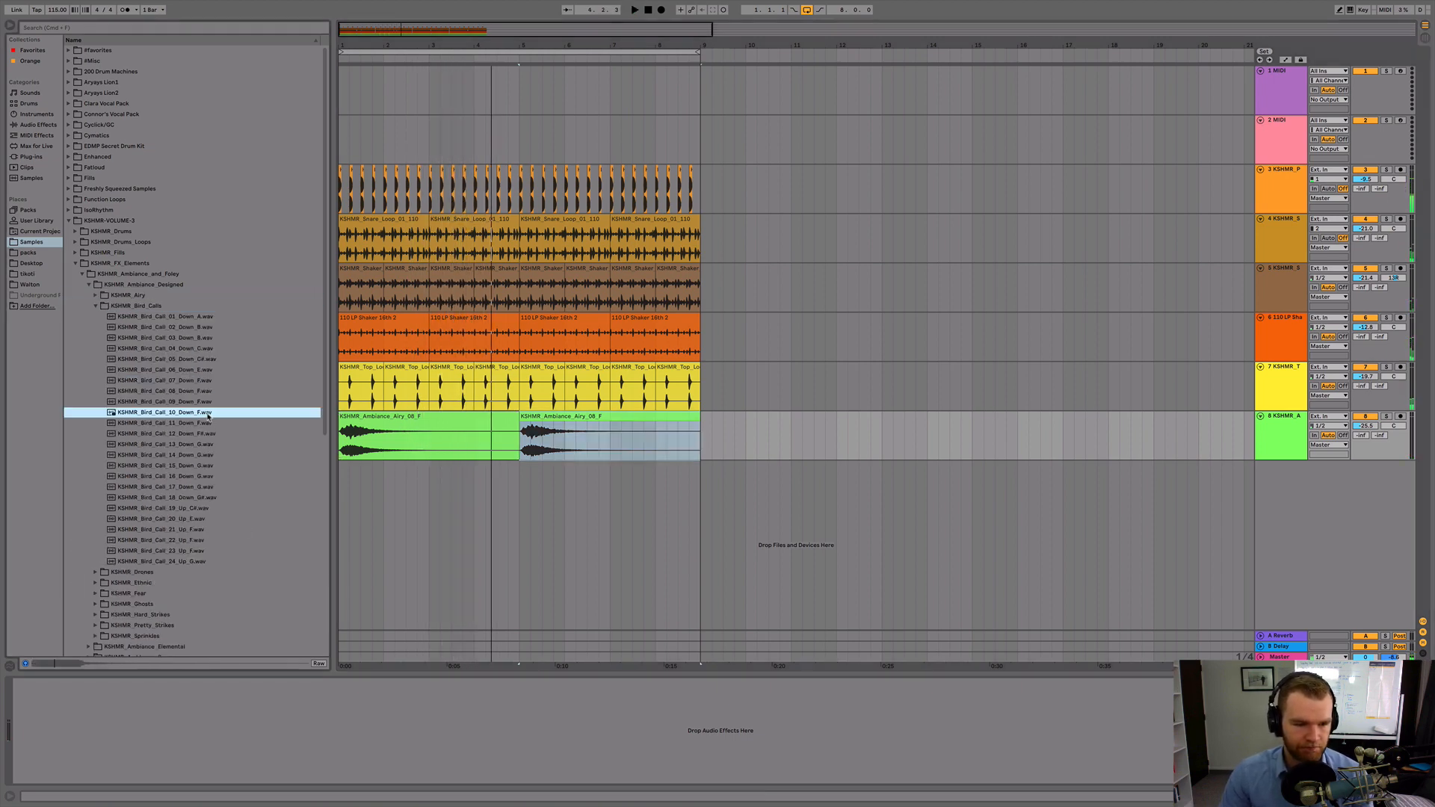
left_click(94, 306)
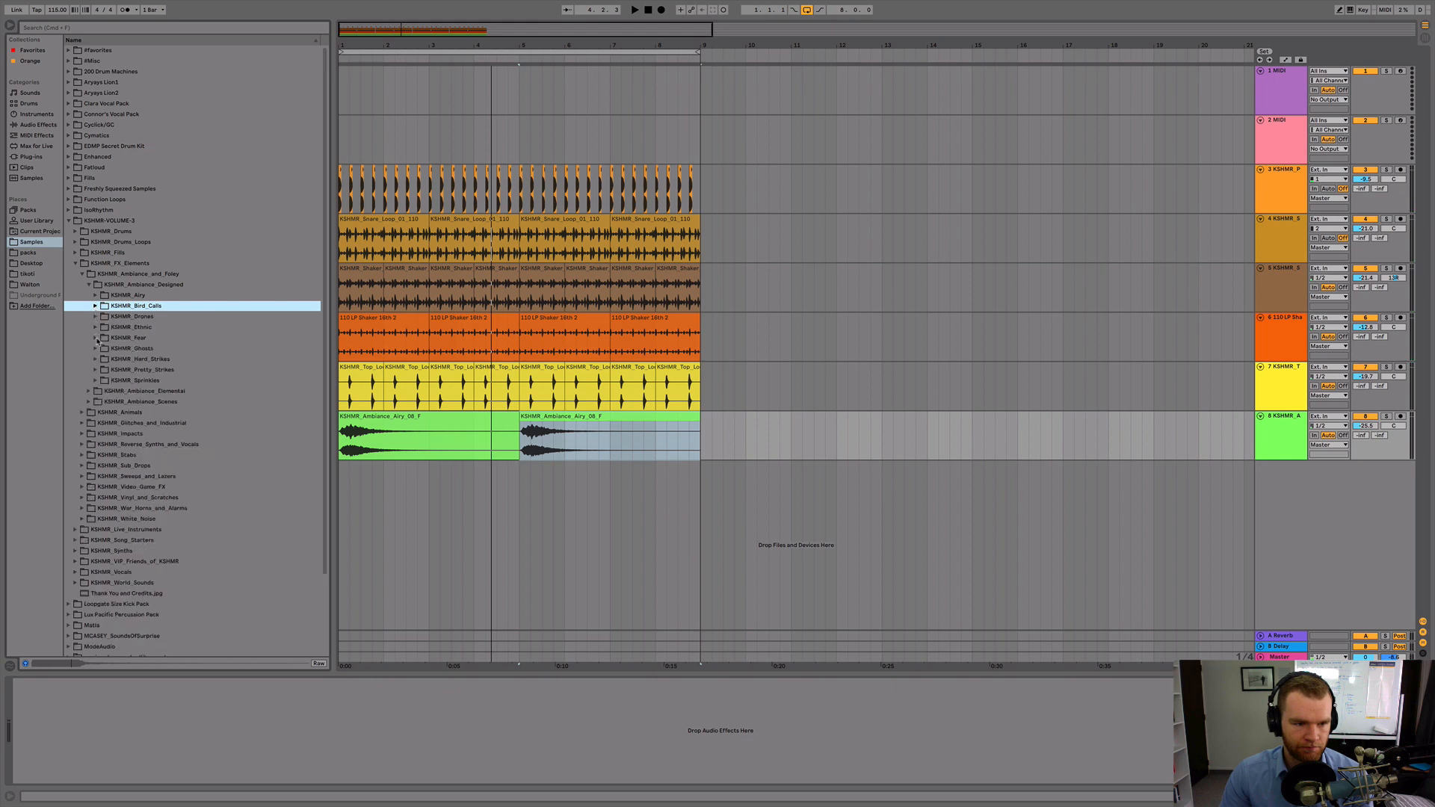
Audition the KSHMR_Sprinkles samples and place KSHMR_Ambiance_Sprinkles_04_F at bar 3 on a new track
left_click(95, 381)
left_click(192, 456)
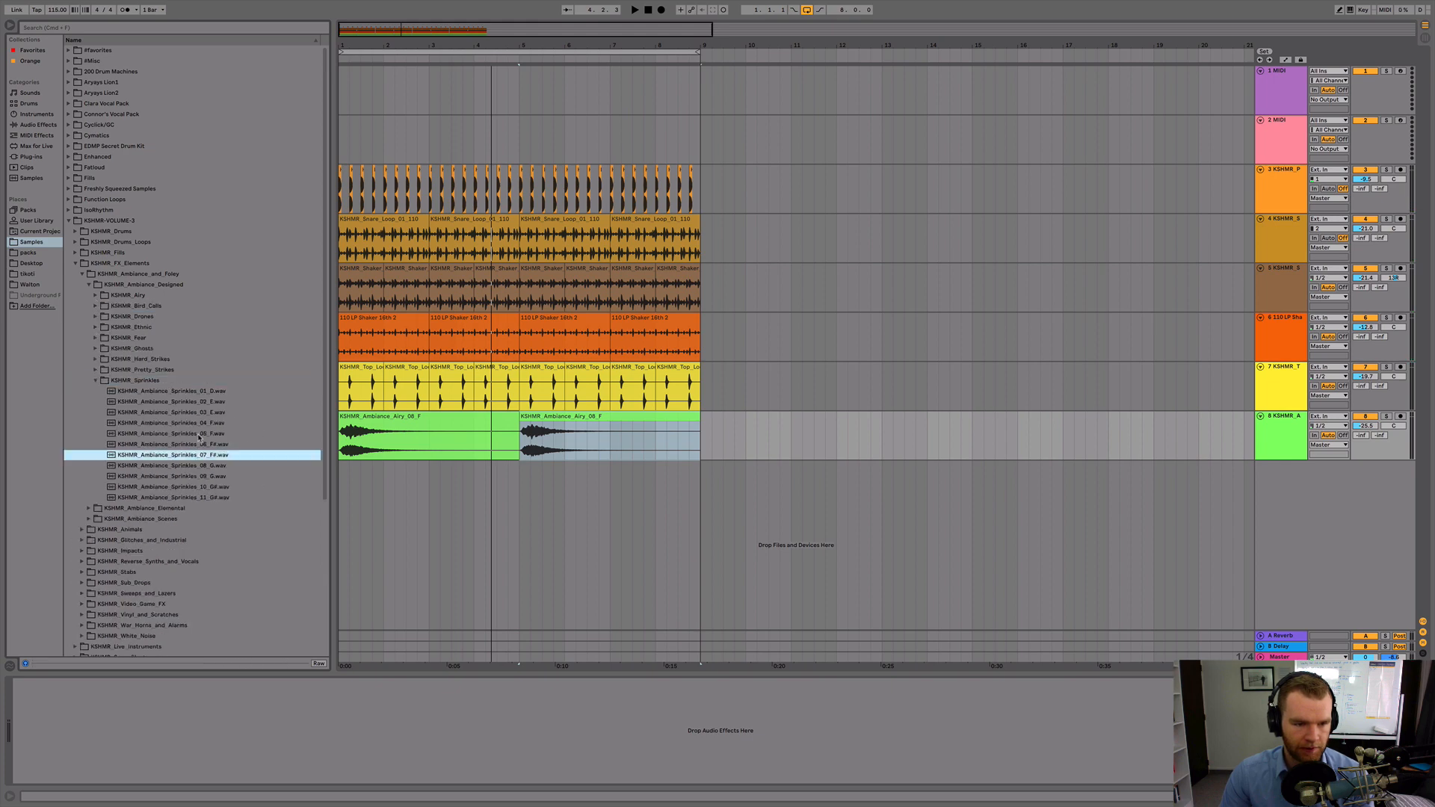
left_click(199, 434)
left_click(206, 424)
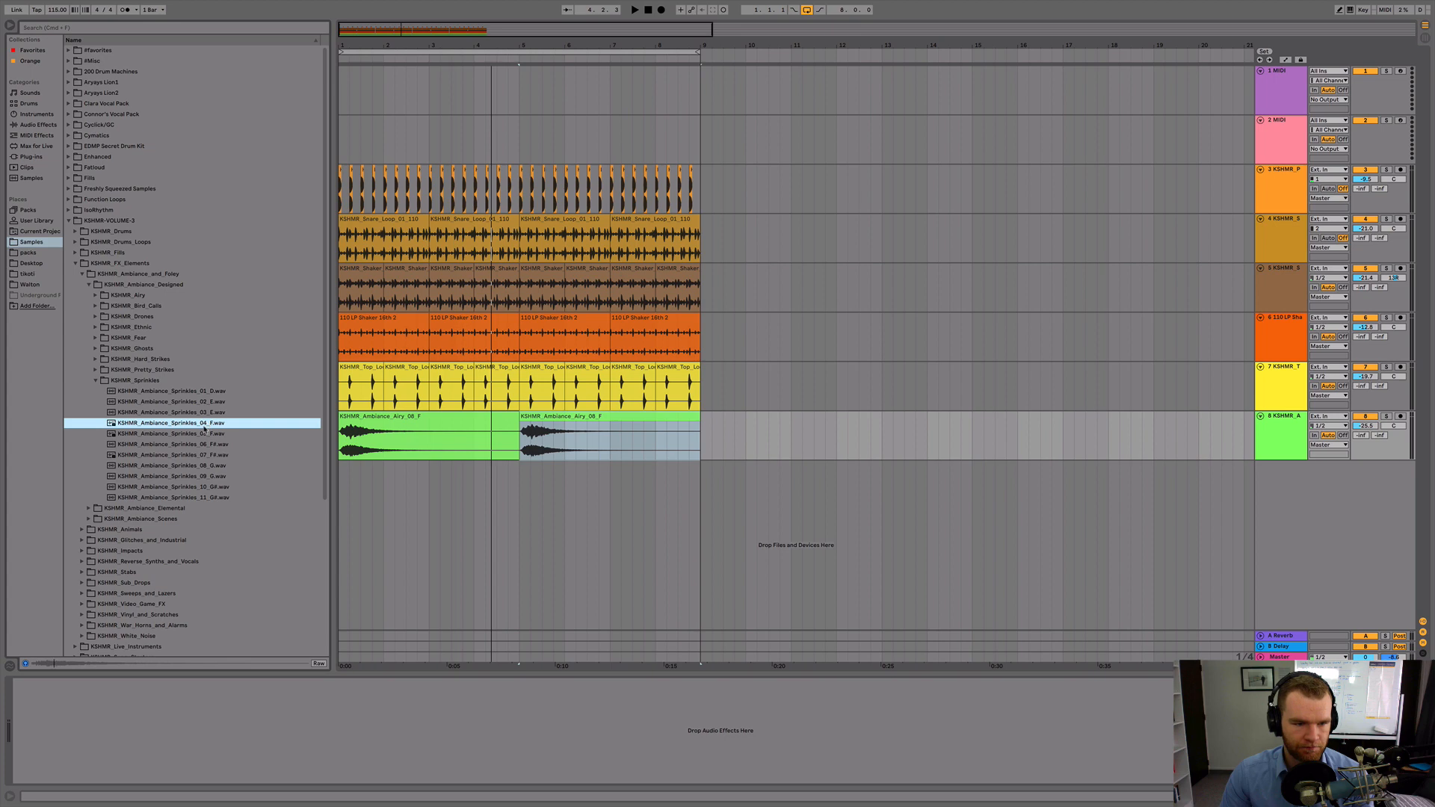
left_click_drag(206, 424, 434, 497)
Lower the sprinkles track's volume and duplicate its first four bars to bars 5 to 8
left_click_drag(1366, 476, 1366, 516)
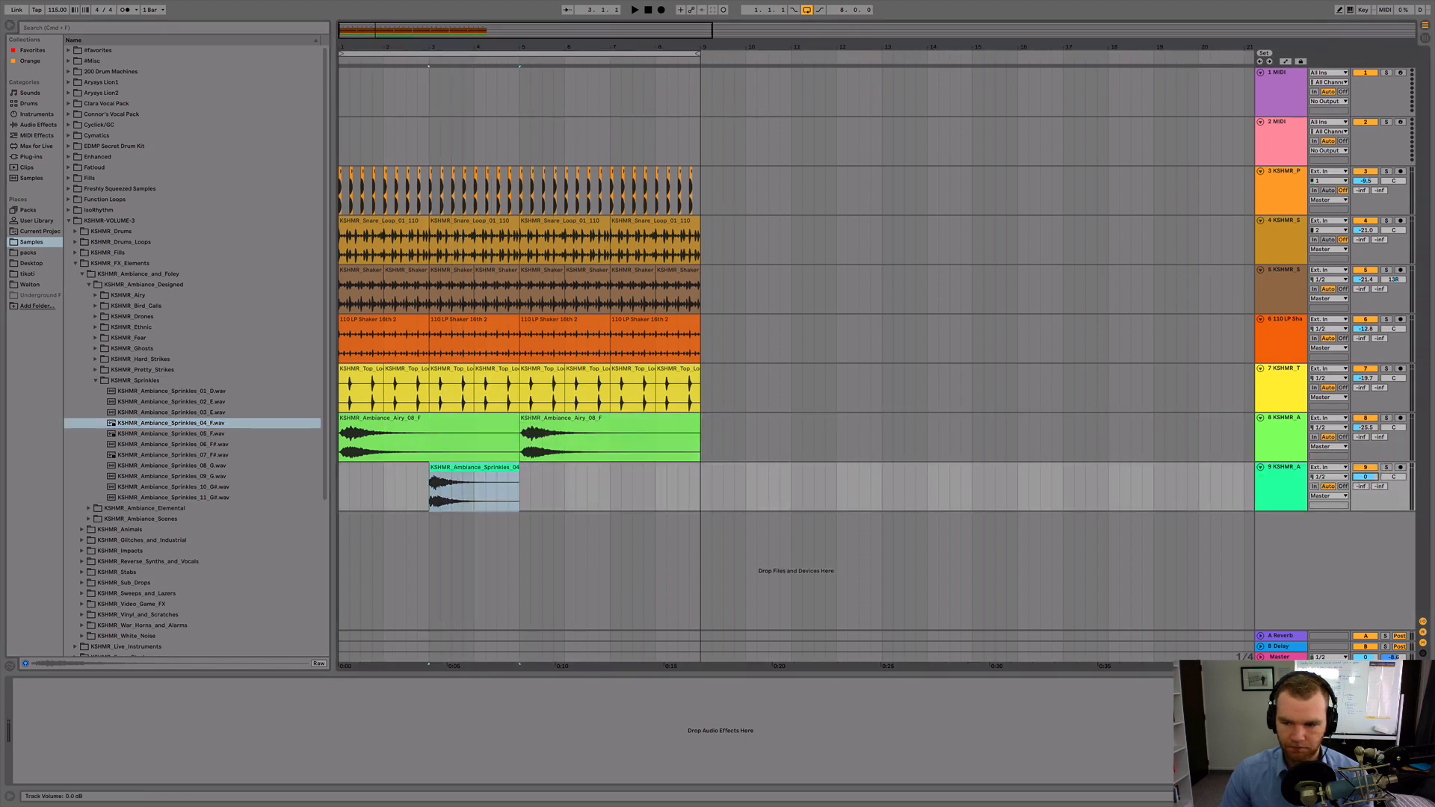
key("space")
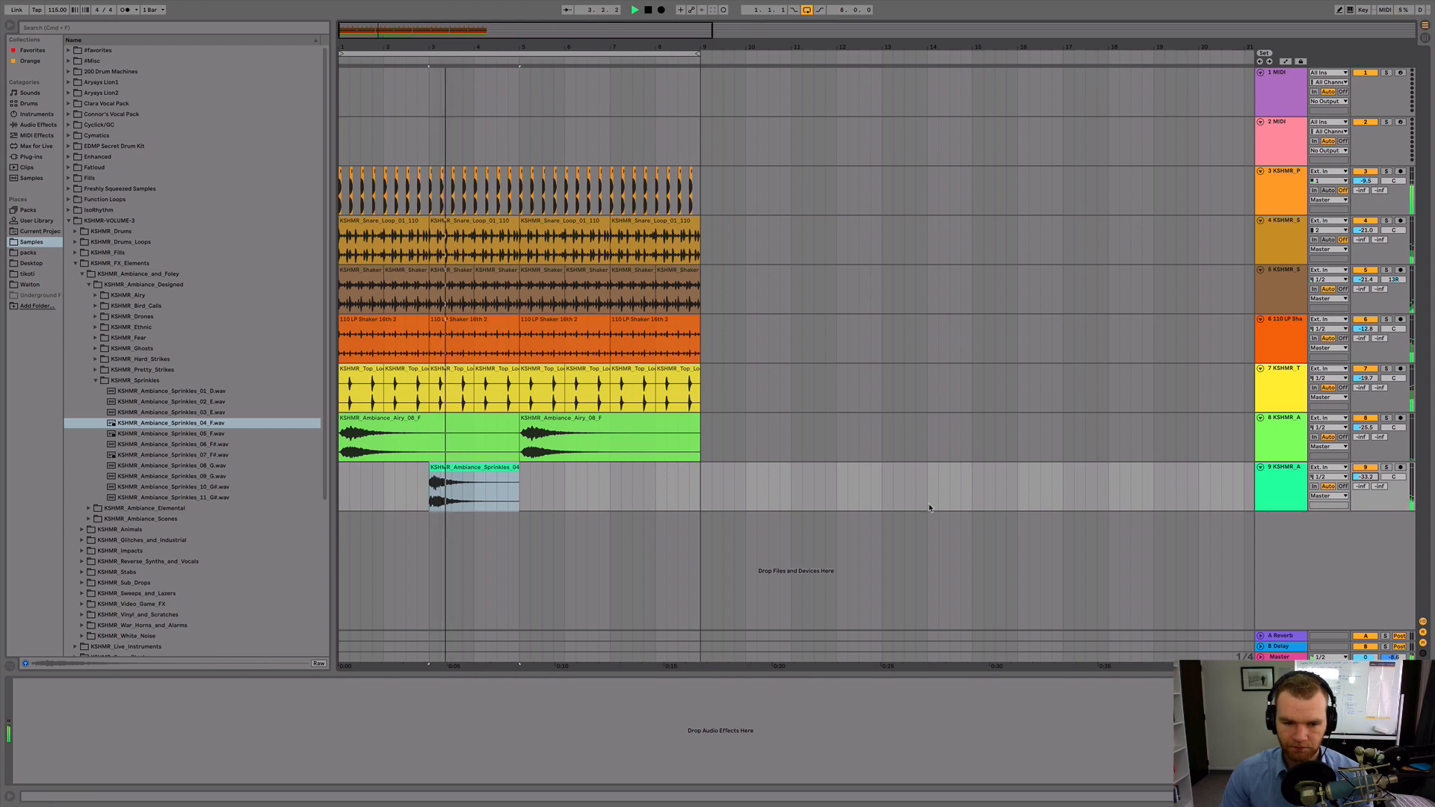
left_click_drag(522, 488, 300, 486)
key("super+d")
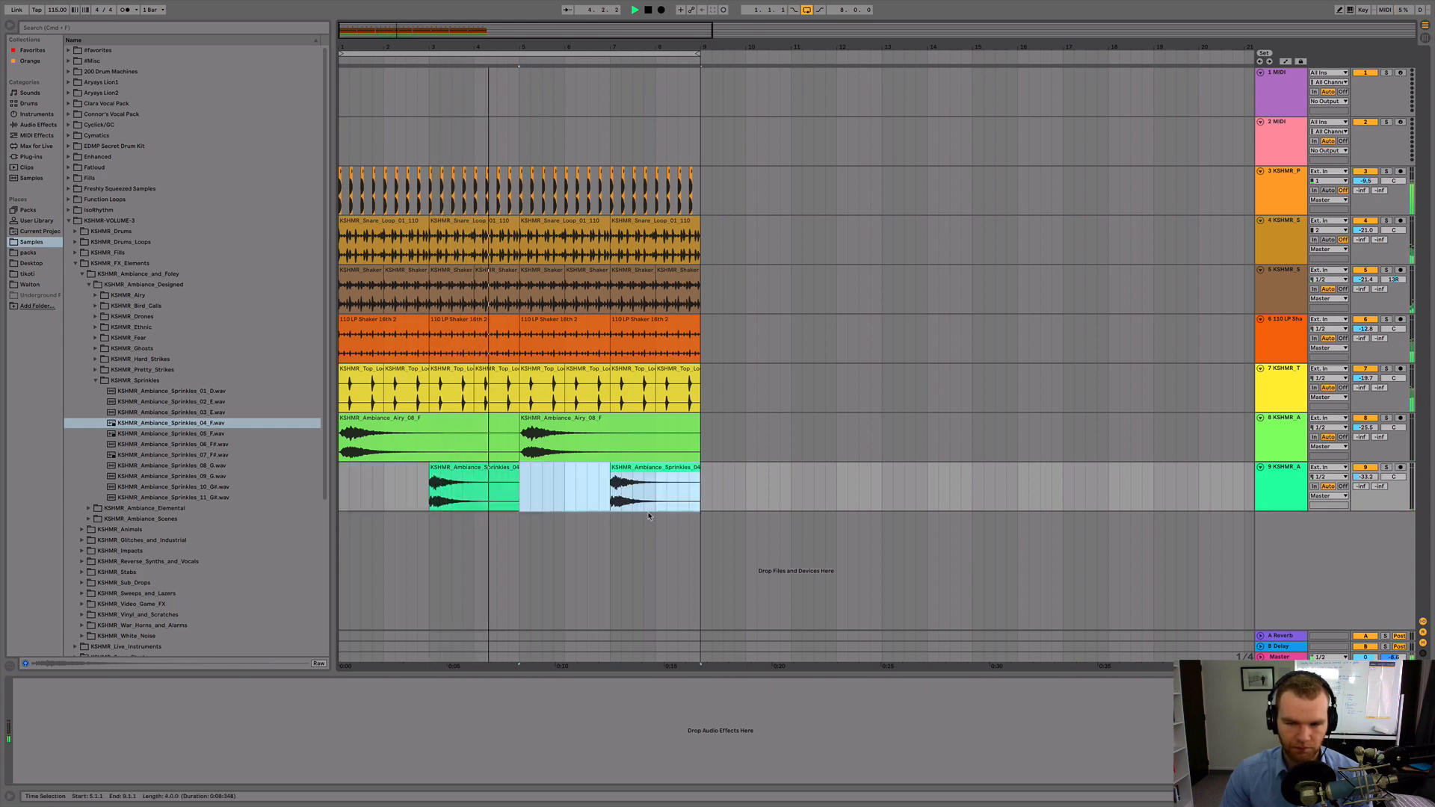
Add a Ping Pong Delay to the sprinkles track and raise its filter frequency
left_click(38, 124)
double_click(116, 454)
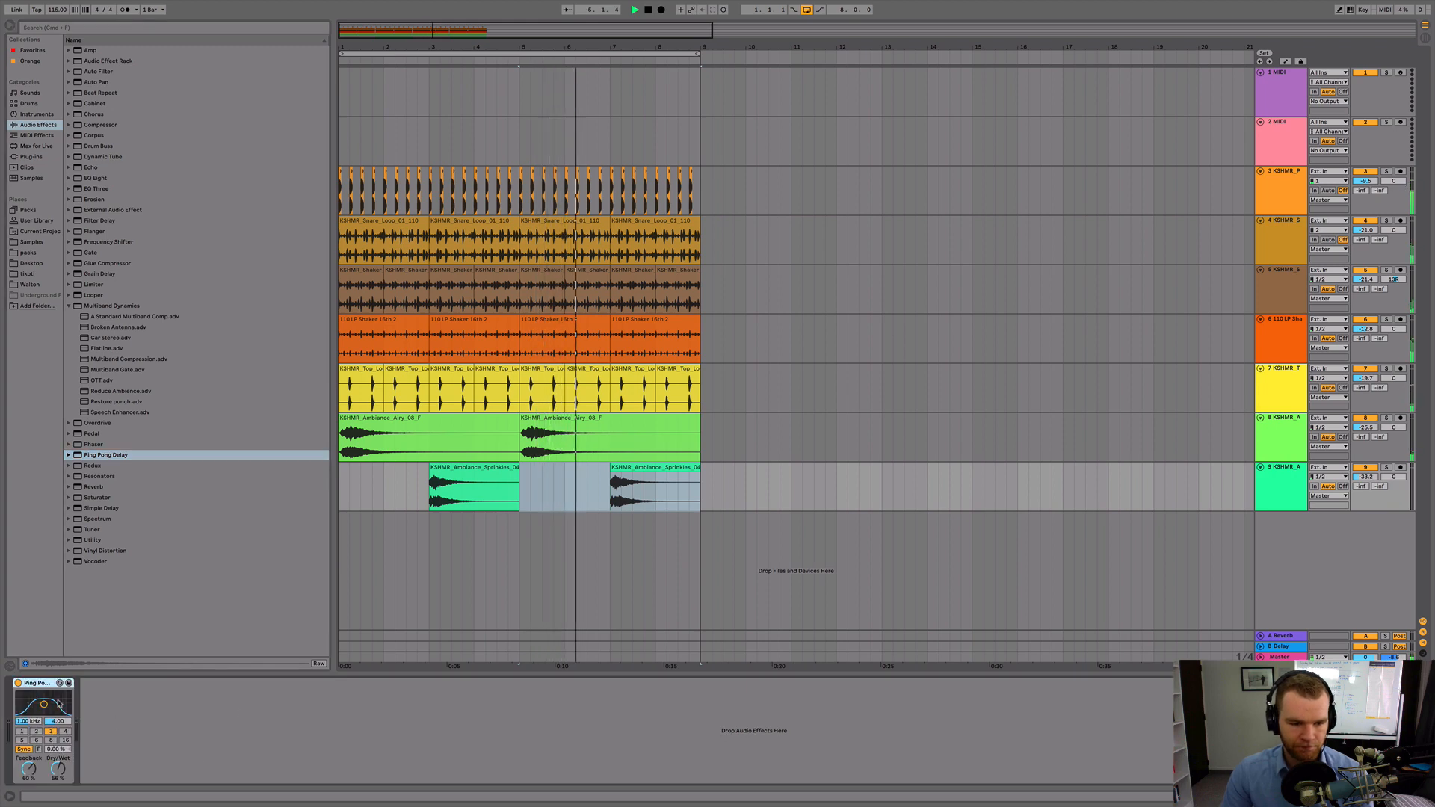
left_click_drag(44, 704, 58, 700)
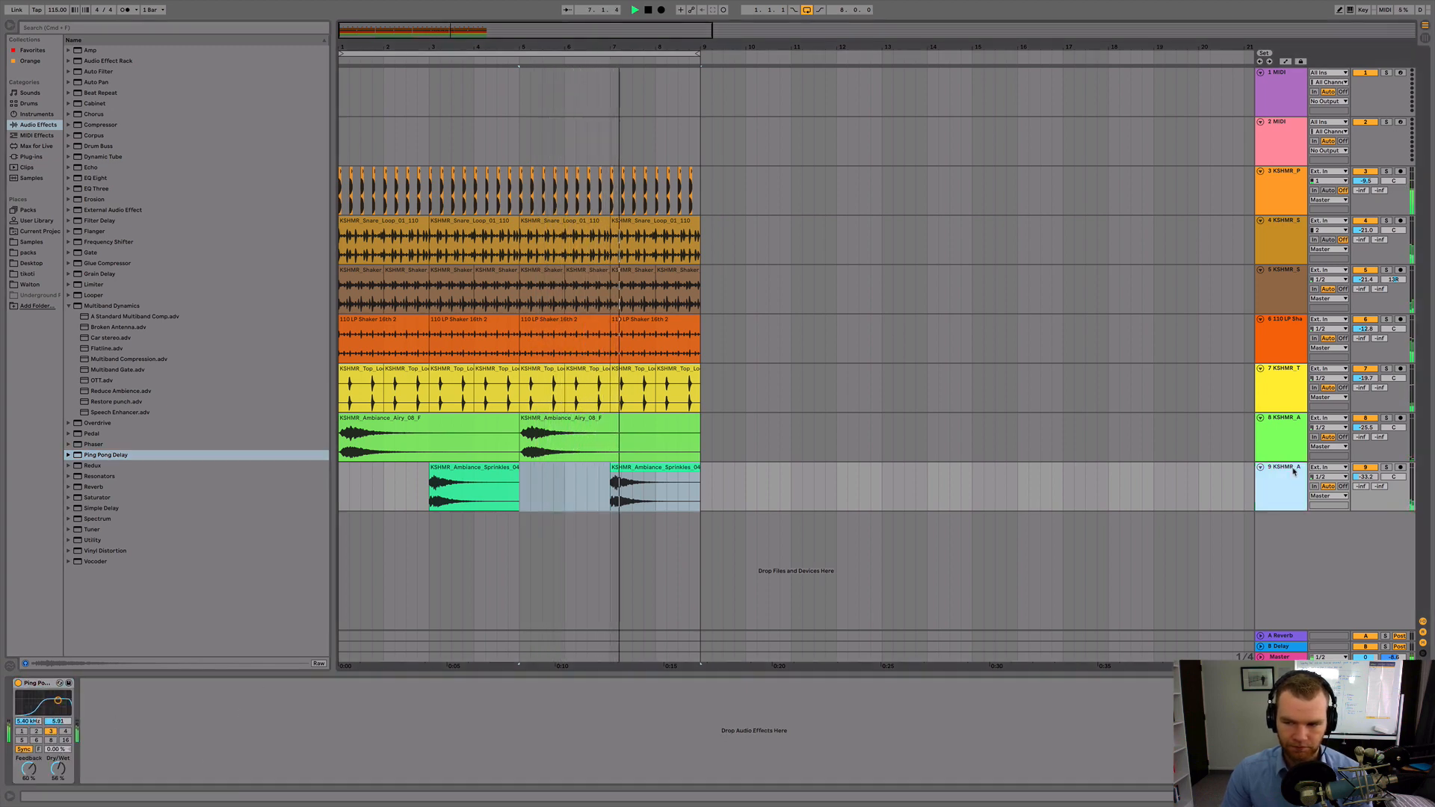
Group the airy and sprinkles tracks and add a Reverb to the group with a longer decay and a lower dry/wet mix
left_click(1286, 443, "shift")
key("super+g")
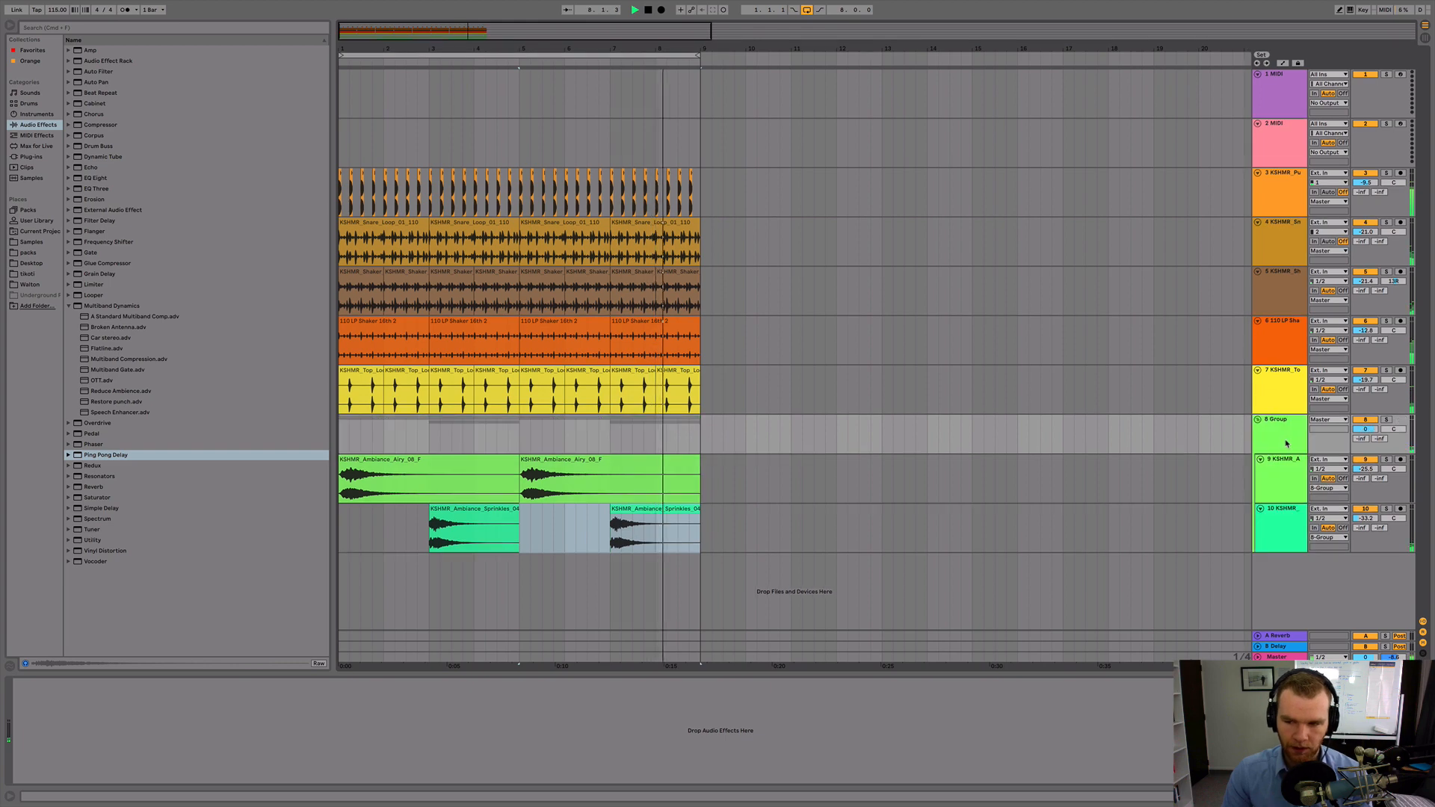
double_click(95, 486)
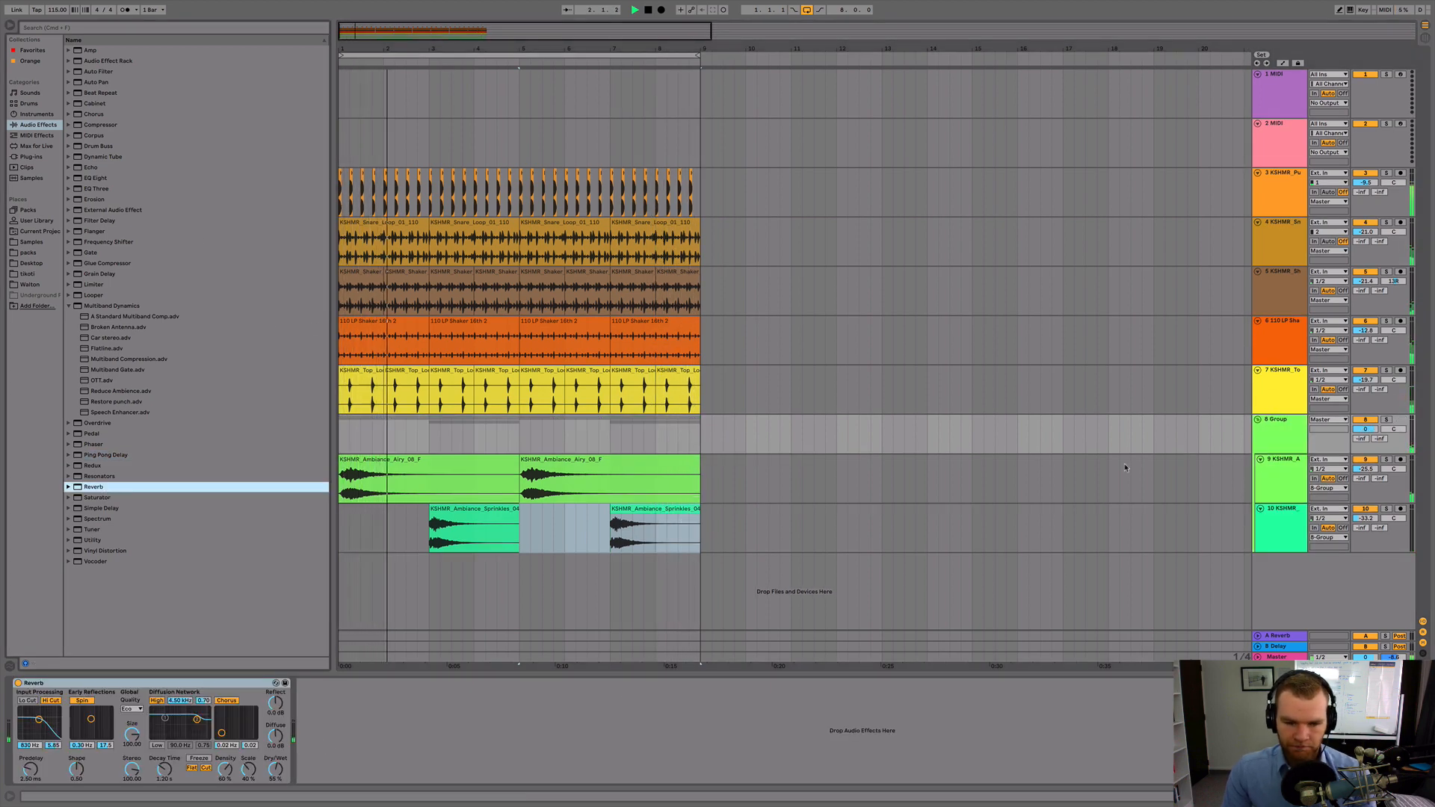
left_click_drag(164, 770, 164, 746)
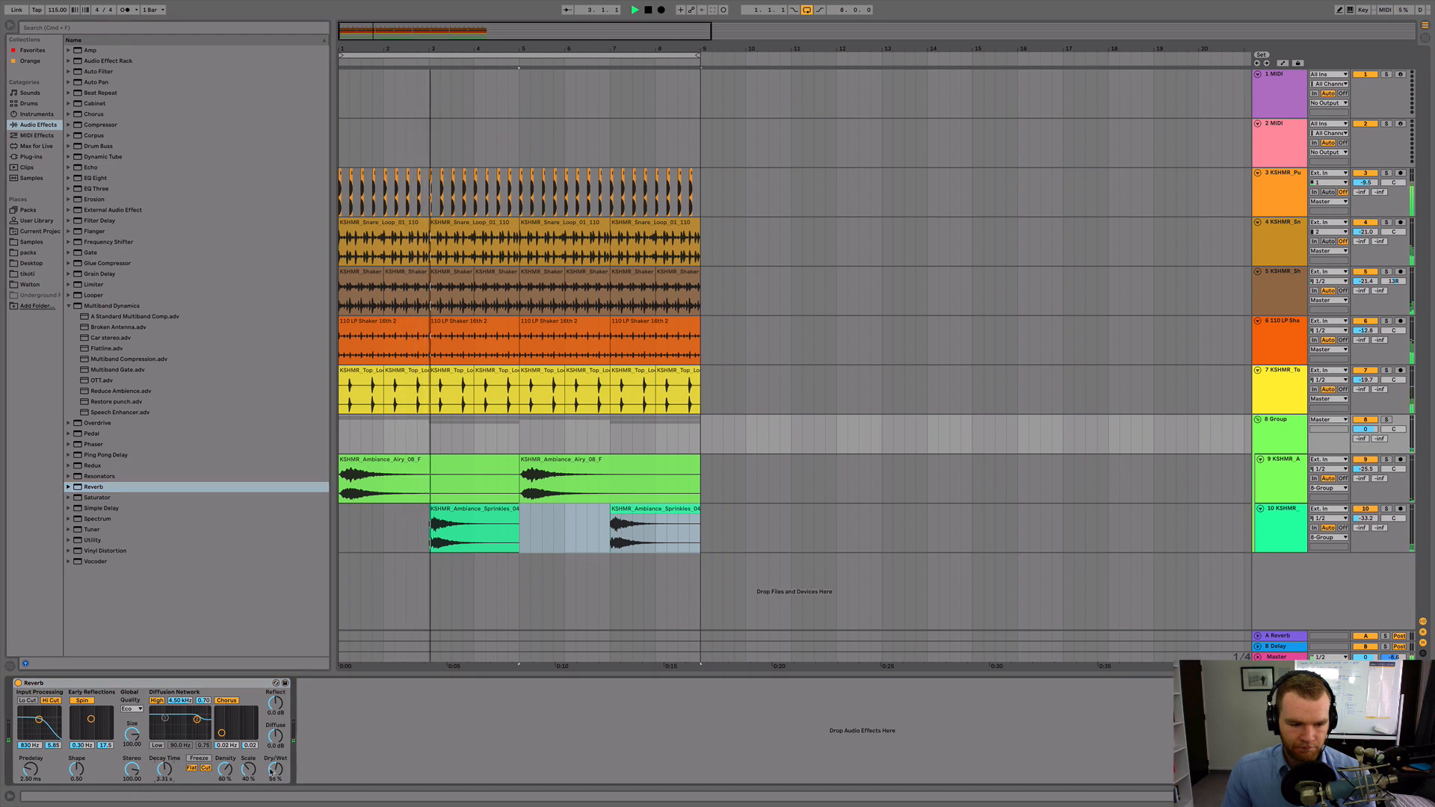
left_click_drag(271, 772, 270, 784)
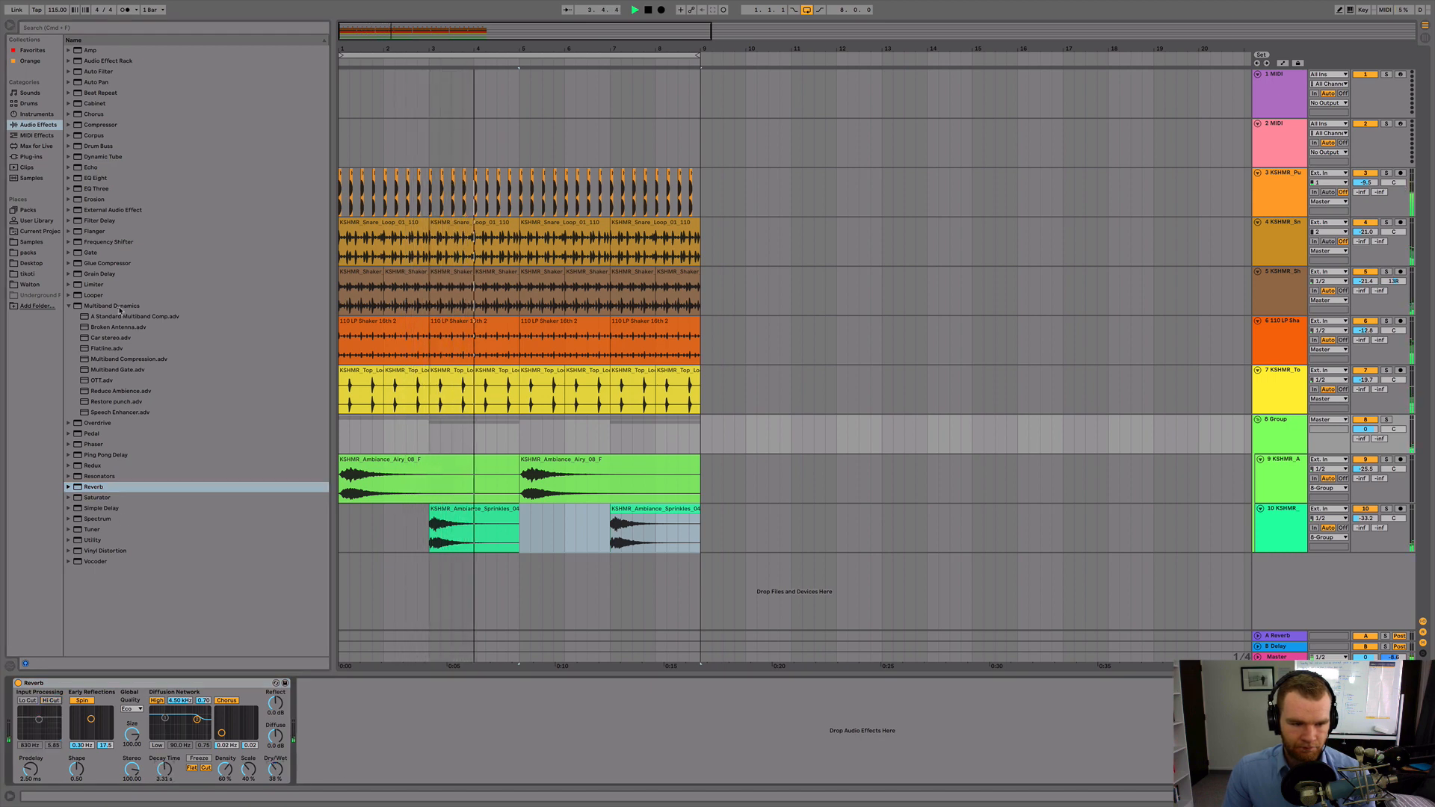
Add OTT and a Compressor after the group's Reverb, lowering the group's volume
left_click_drag(102, 381, 329, 747)
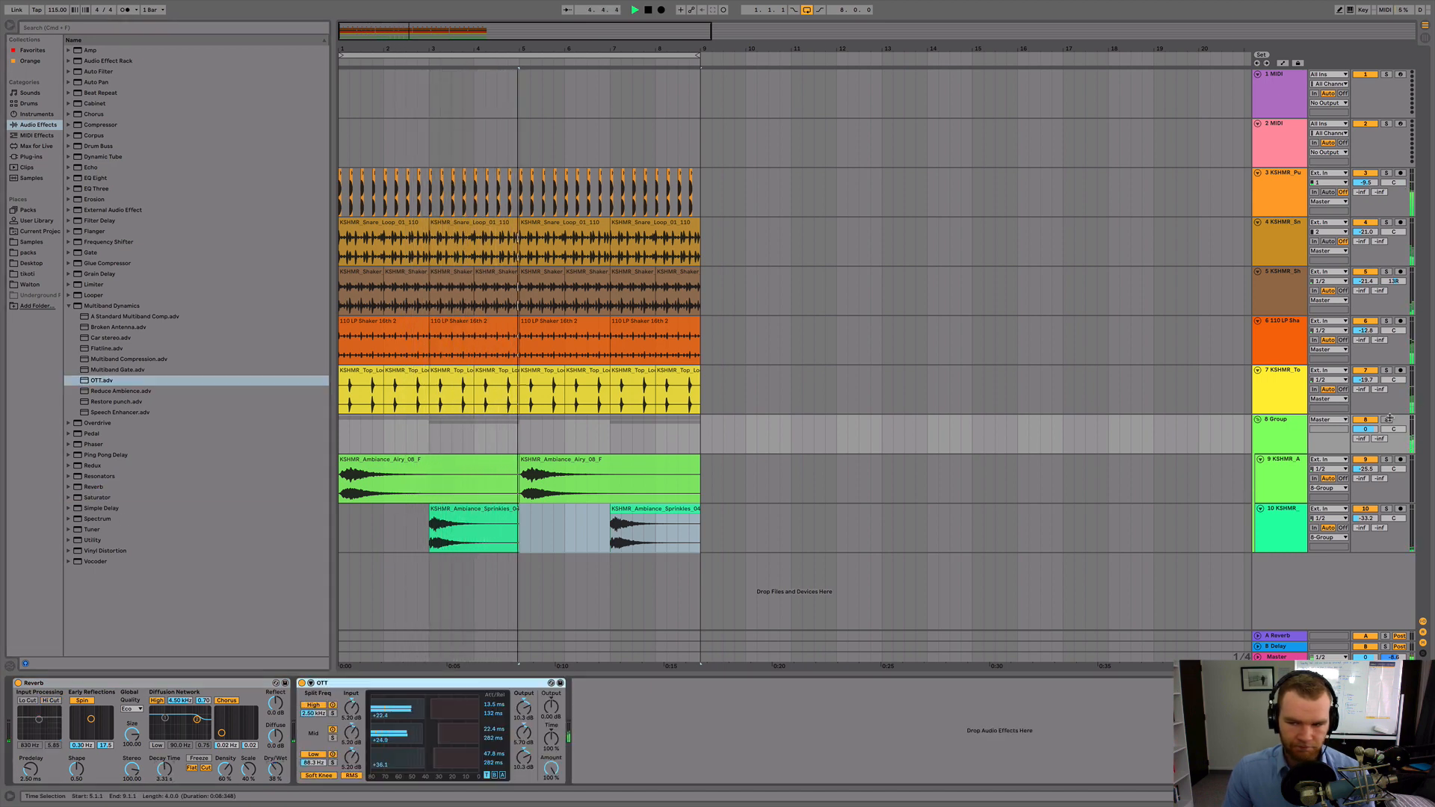
left_click_drag(1373, 429, 1373, 450)
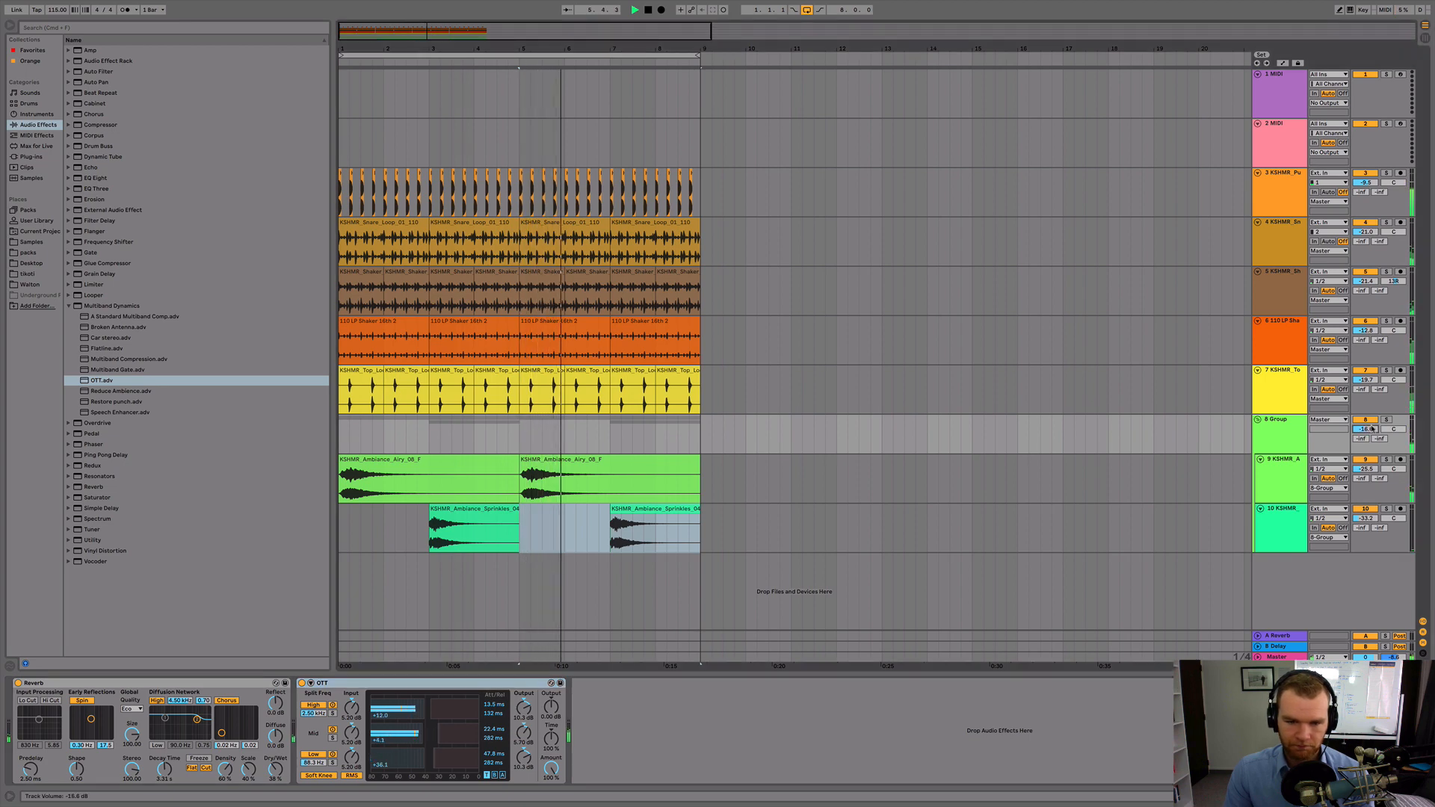
left_click_drag(100, 125, 611, 694)
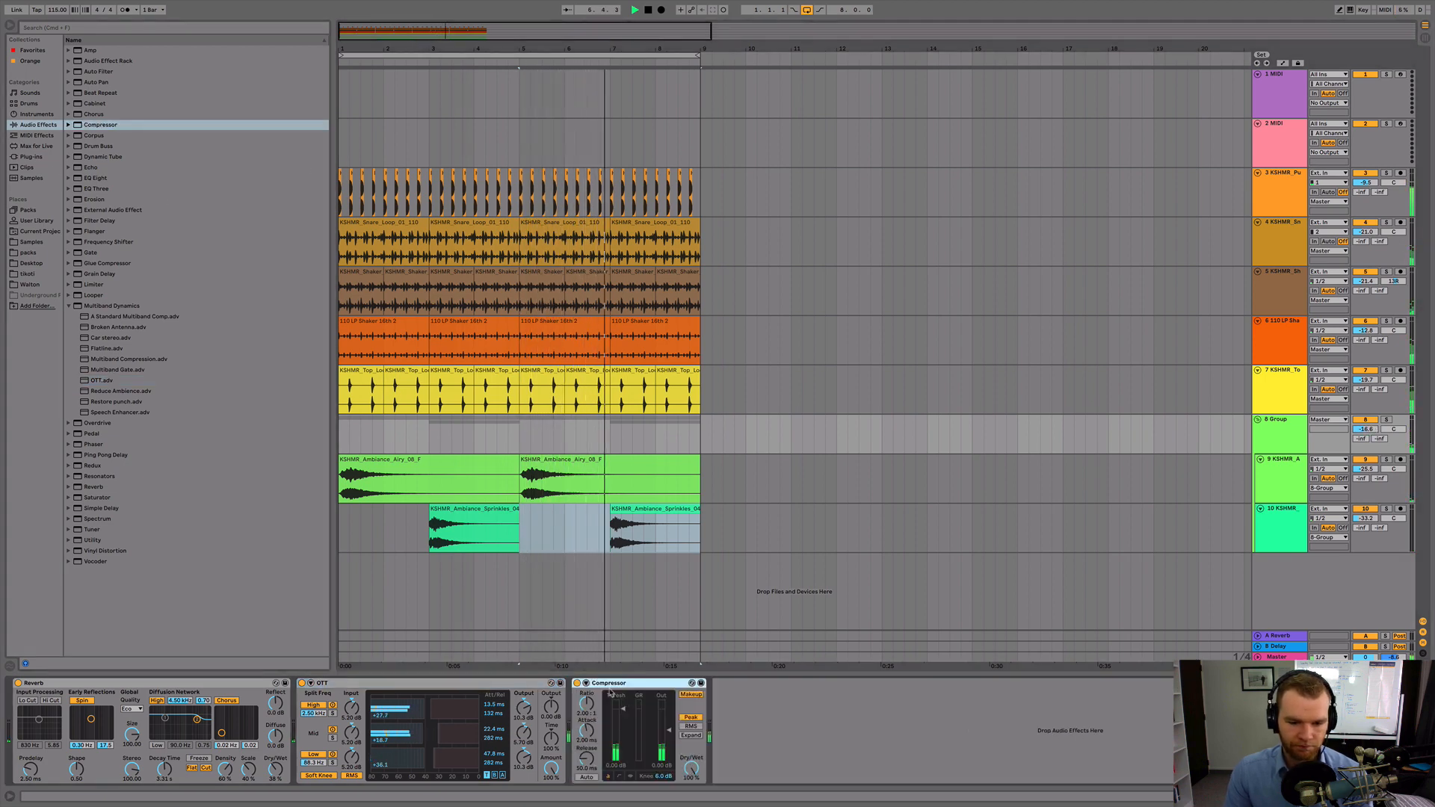
Enable sidechain on the group's Compressor with the Punchy Kick track as its audio source
left_click(585, 683)
left_click(594, 711)
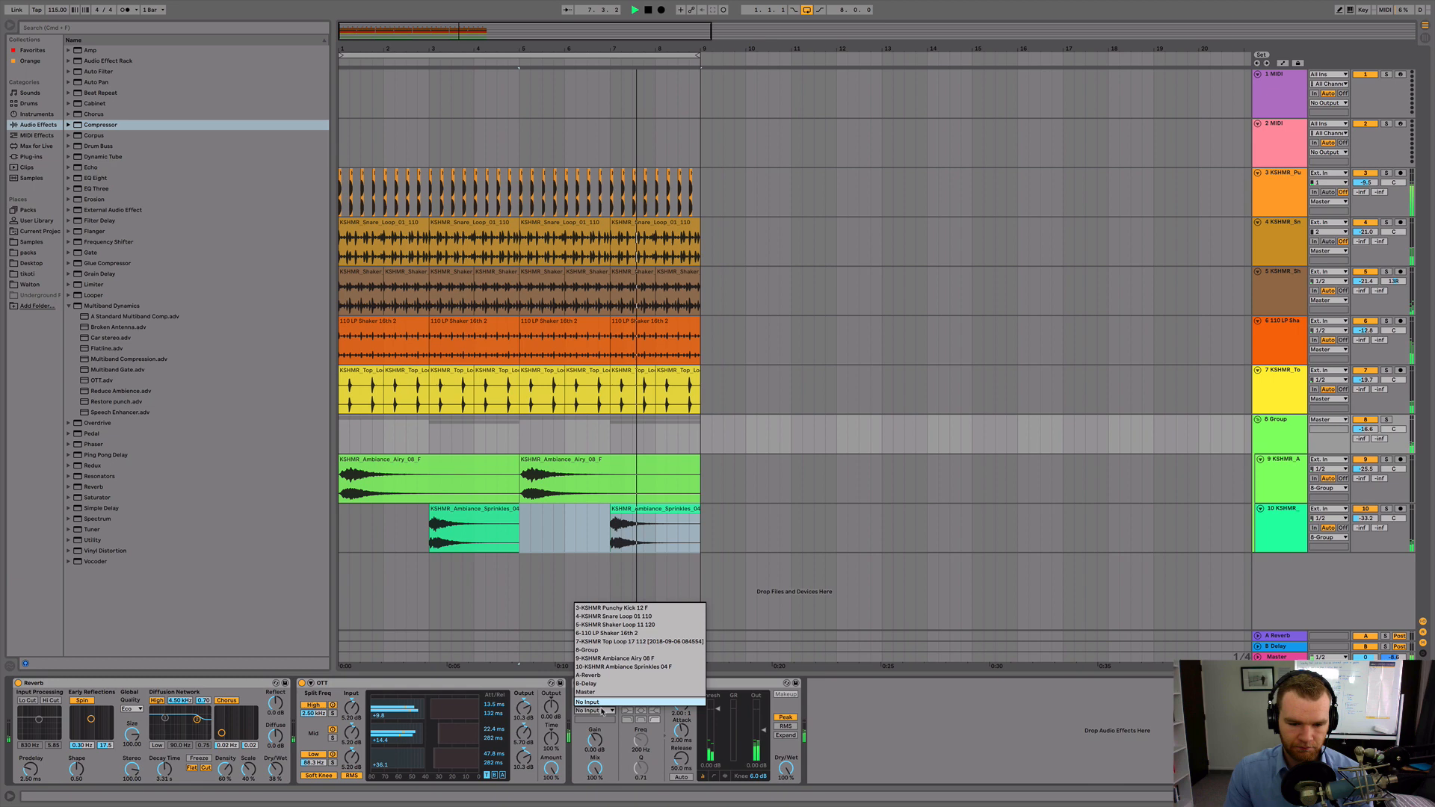
left_click(619, 609)
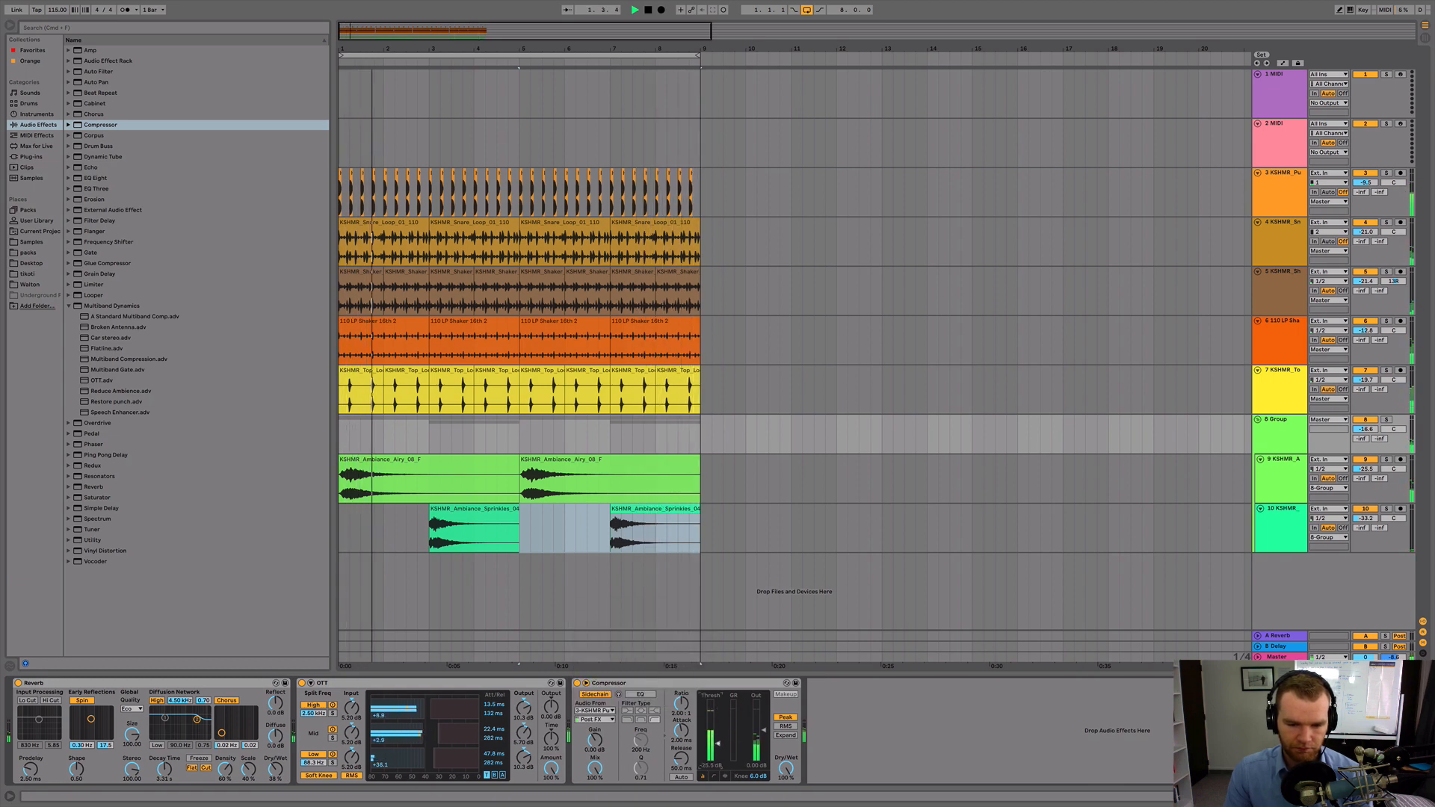
Reverse the sprinkles clip in bars 3 to 4
double_click(473, 508)
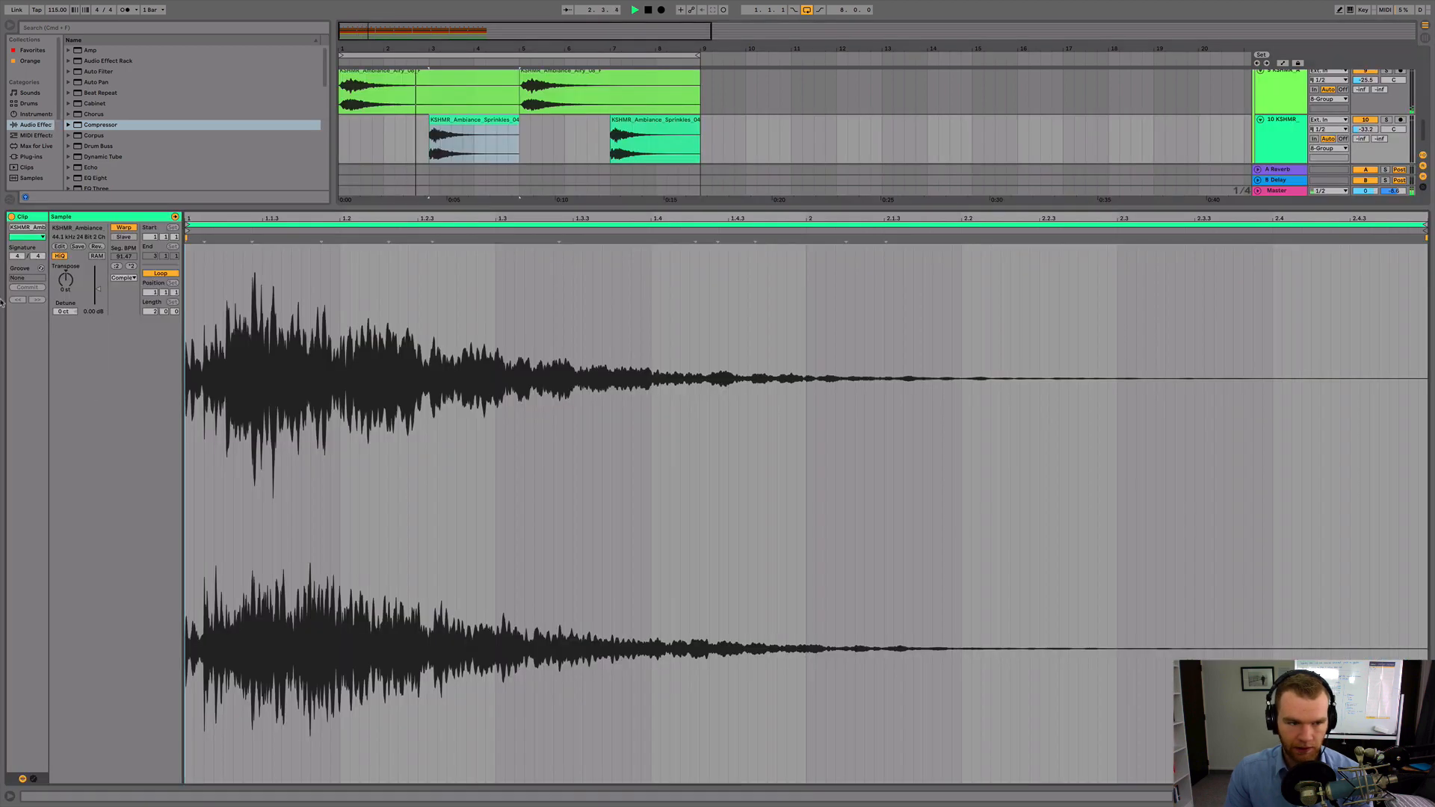
left_click(96, 245)
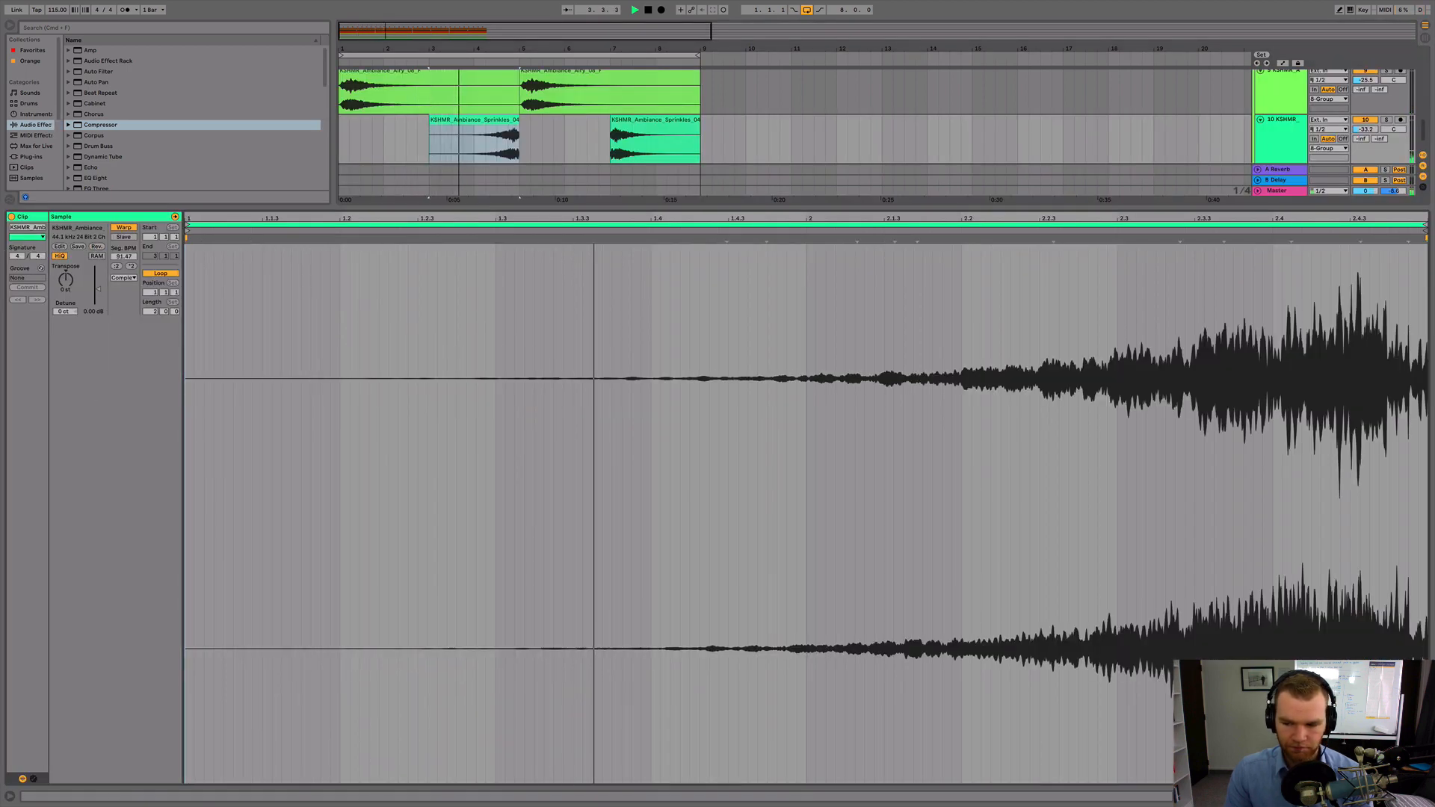
key("shift+Tab")
Delete the unreversed sprinkles clip in bars 7 to 8 and duplicate the track's first four bars into bars 5 to 8
left_click(641, 511)
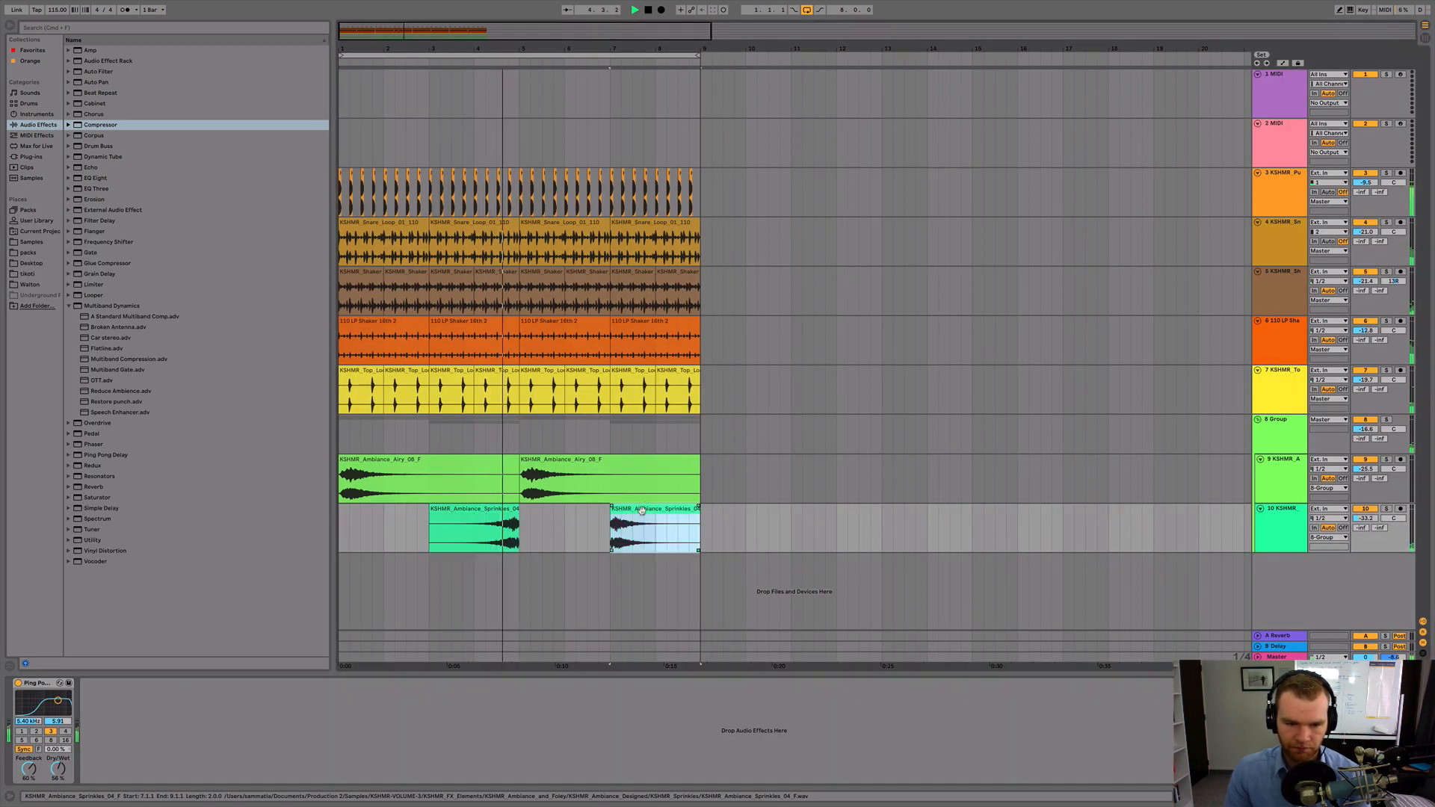
key("Delete")
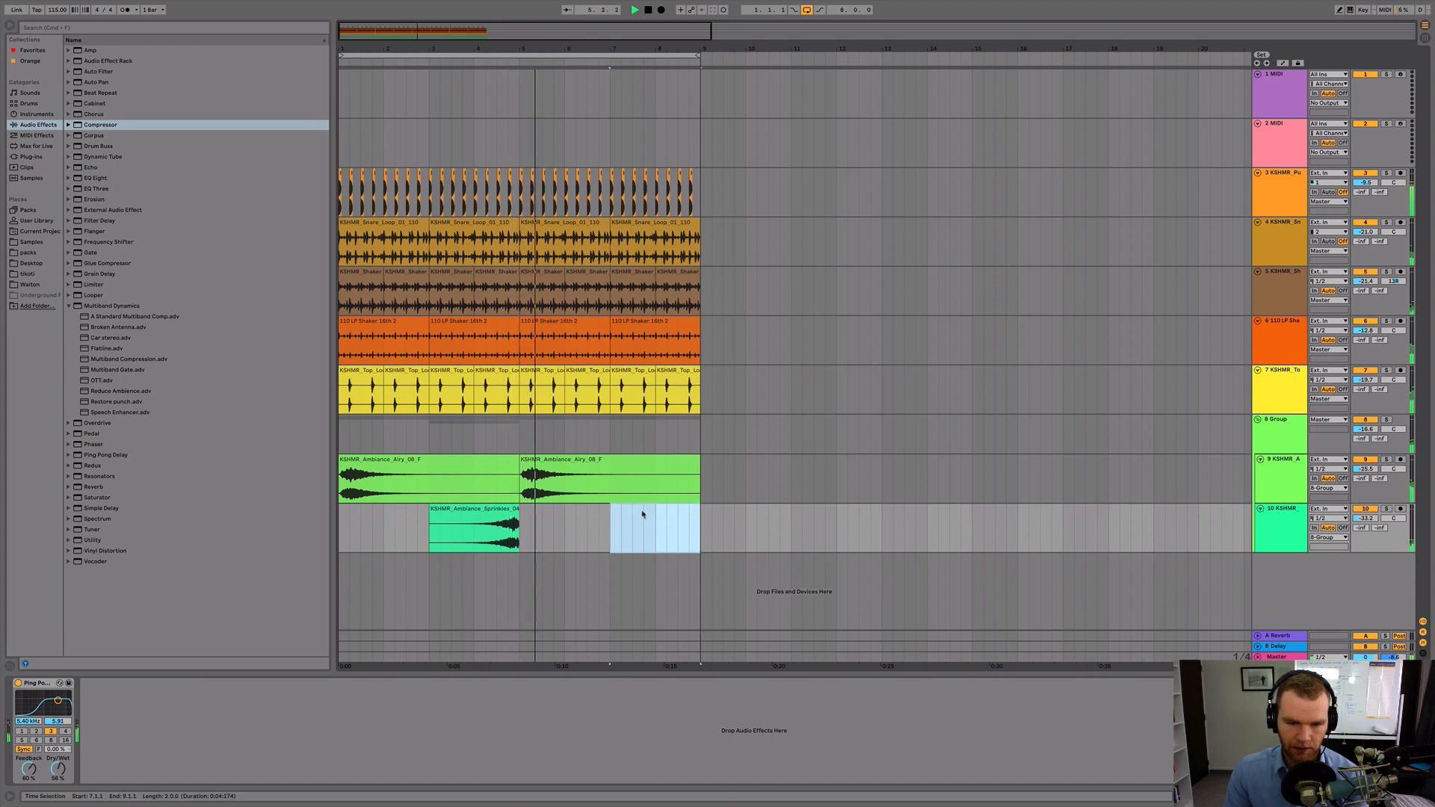
left_click(521, 532)
left_click_drag(419, 532, 266, 525)
key("super+d")
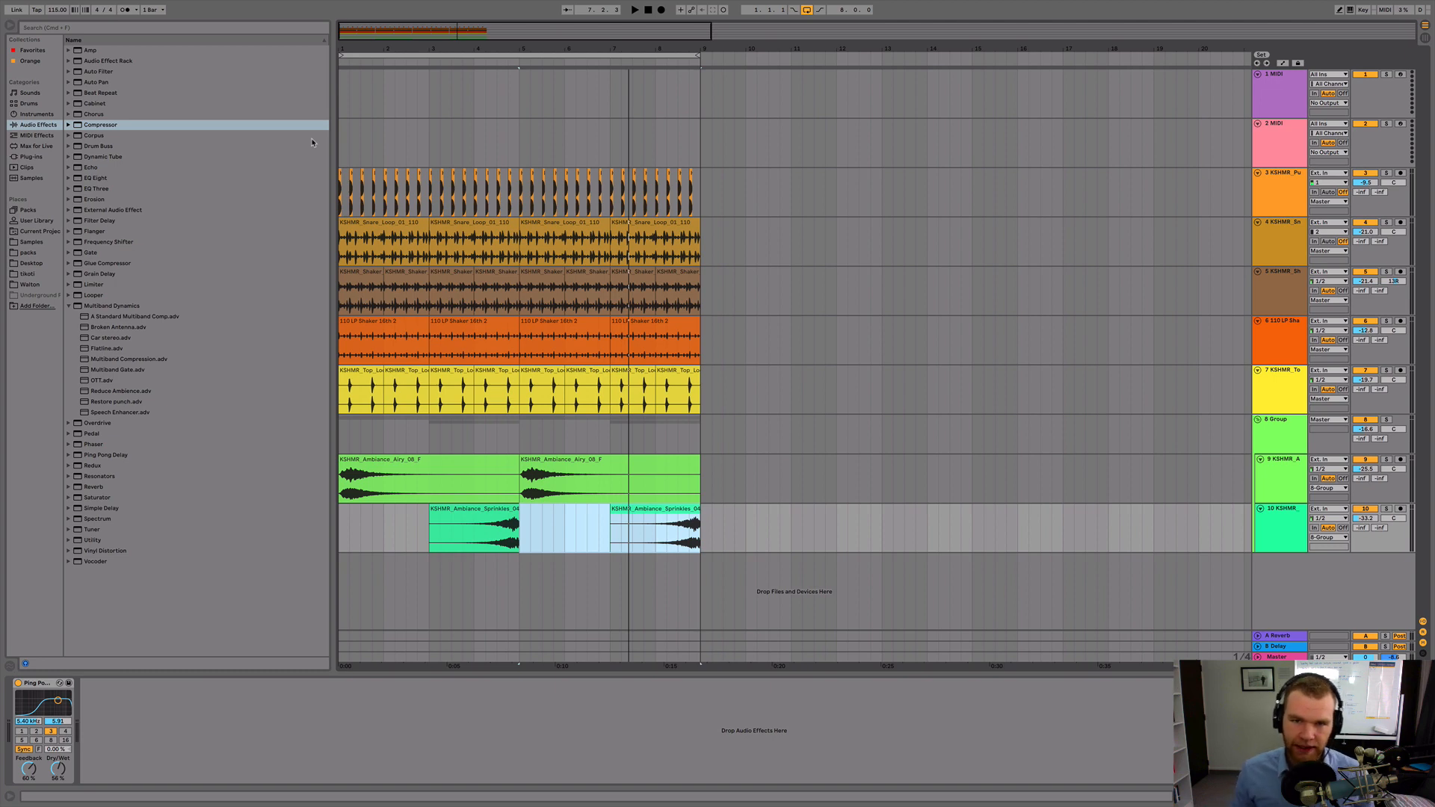
Move the eight-bar loop range so that it starts at bar 9
left_click_drag(516, 27, 516, 15)
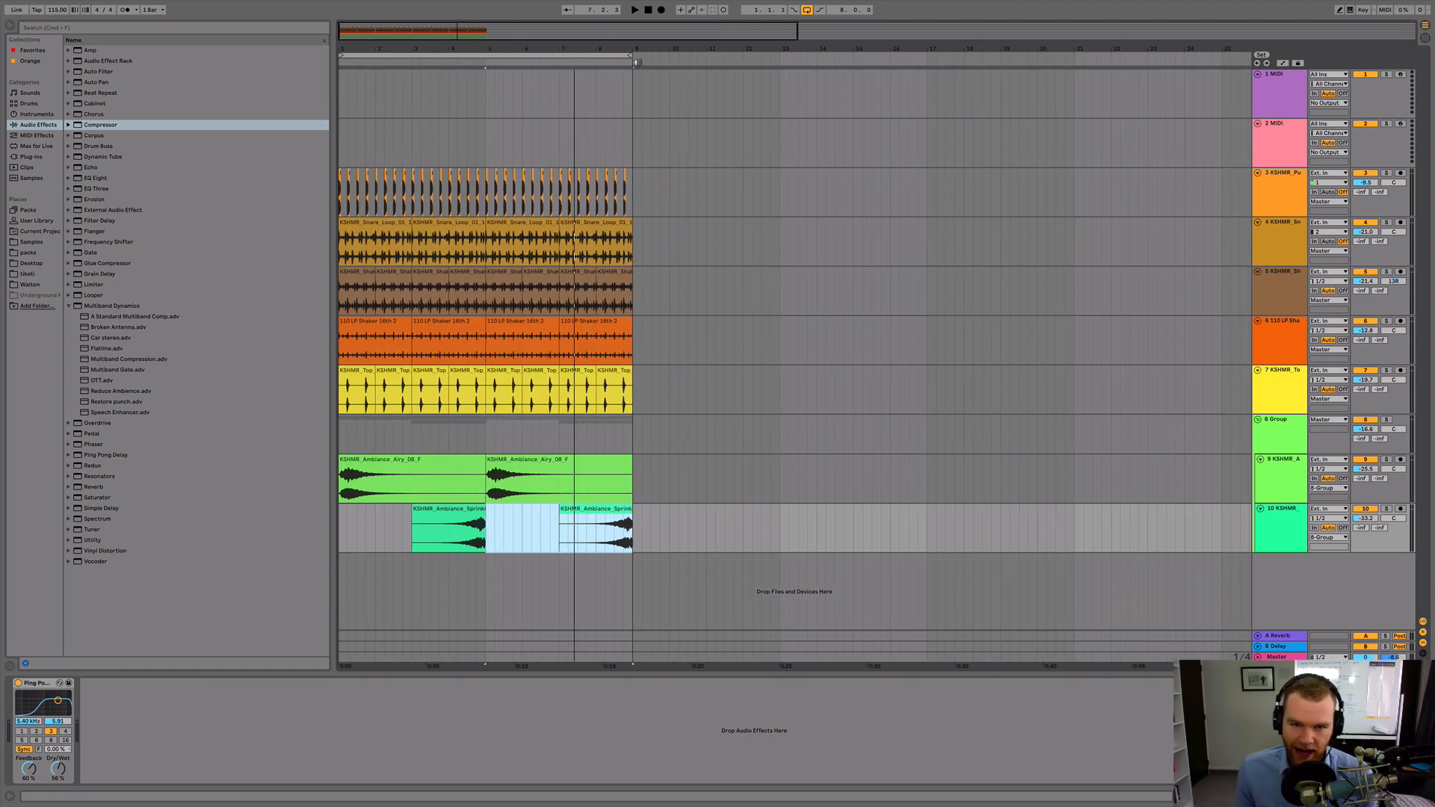
left_click_drag(633, 59, 631, 149)
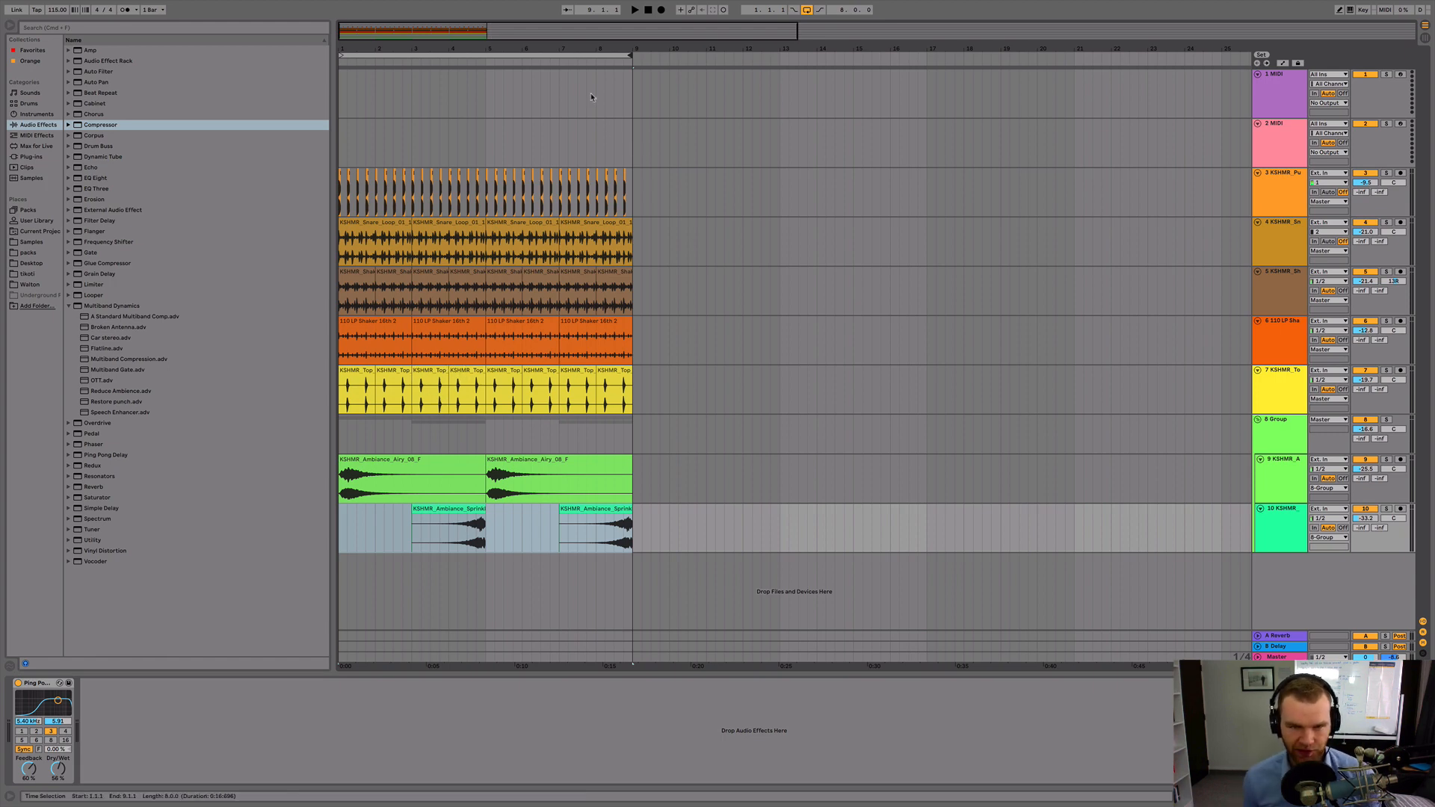
left_click_drag(531, 51, 828, 47)
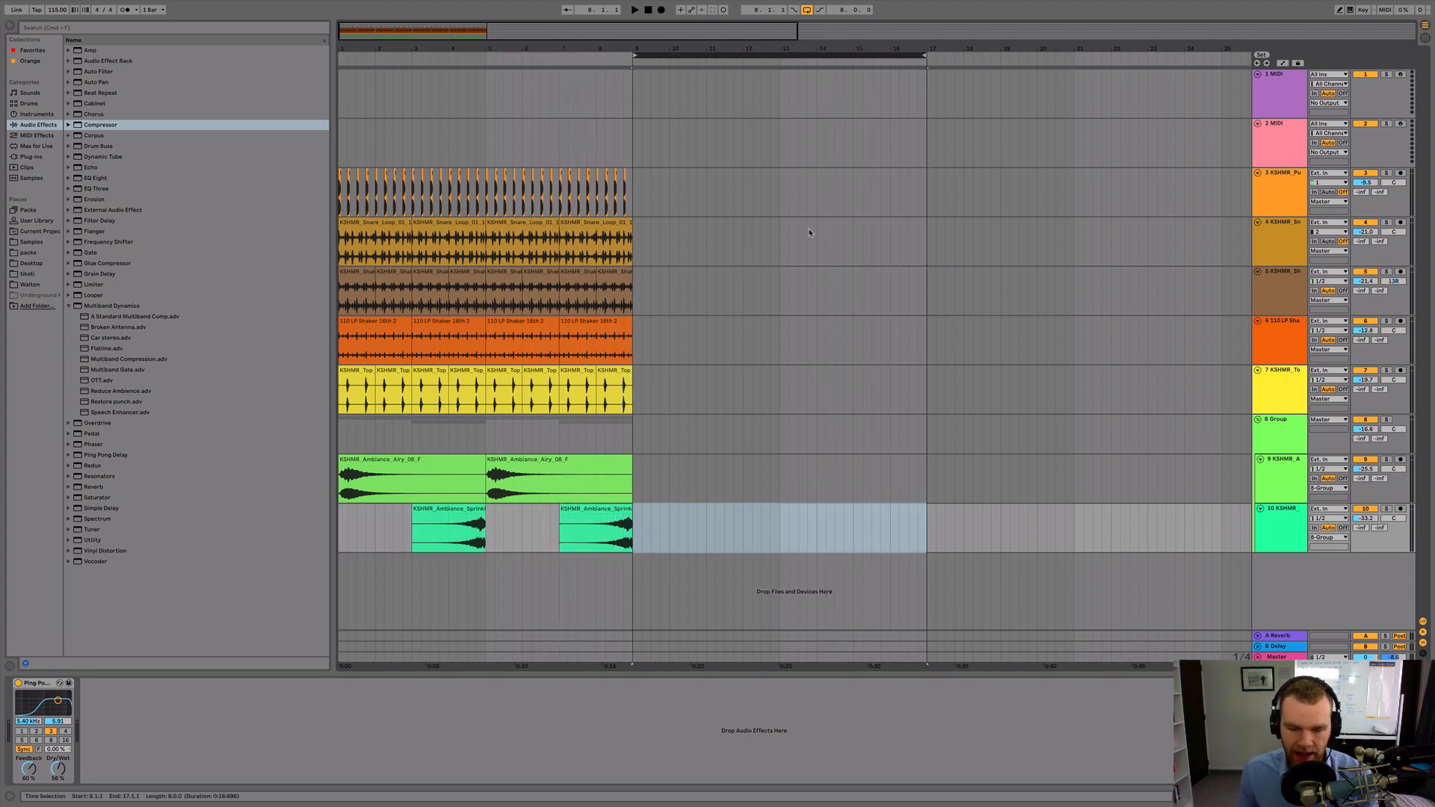
Duplicate the second airy ambience clip into bars 9 to 12 and play back the transition out of the beat
left_click(579, 465)
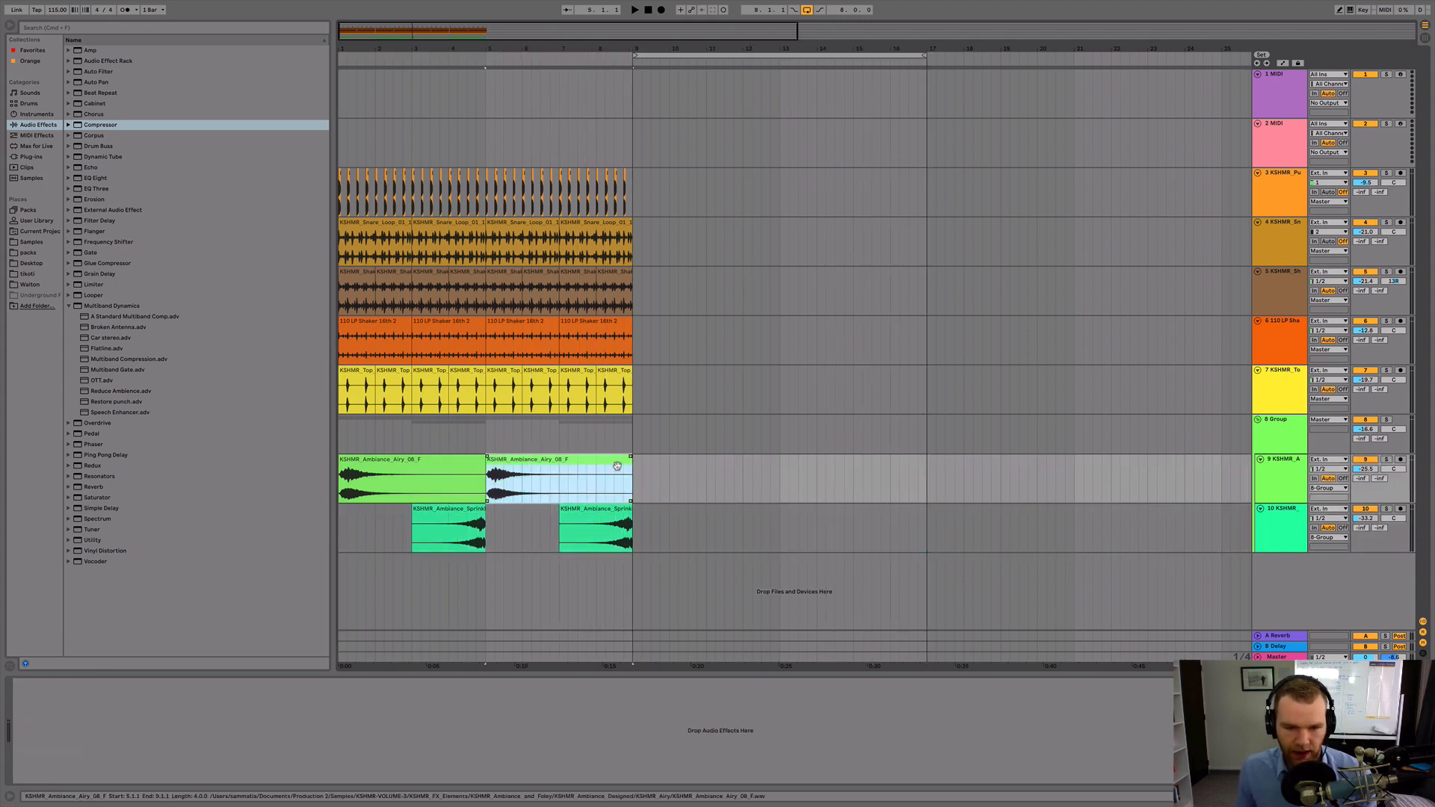
key("super+d")
key("space")
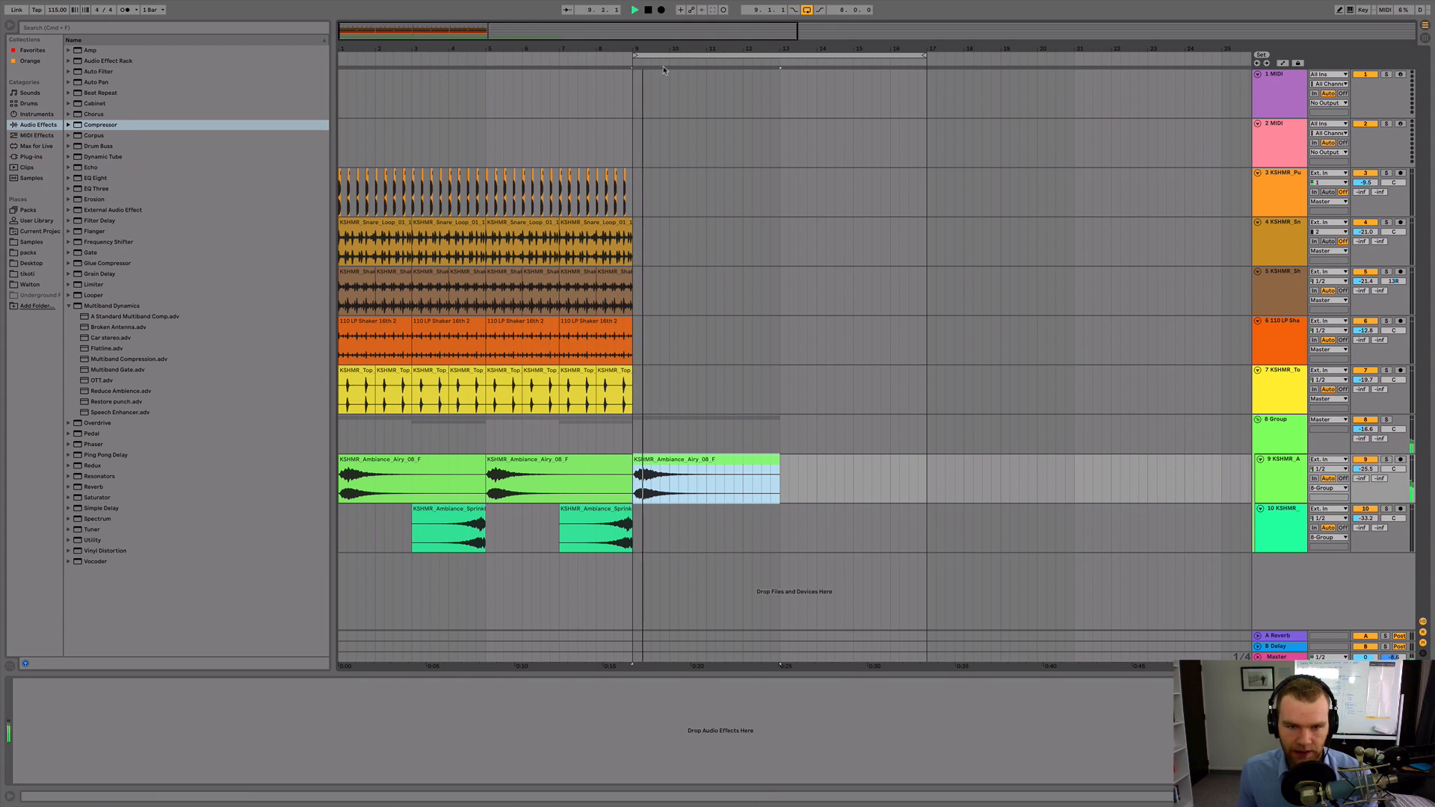
left_click(611, 58)
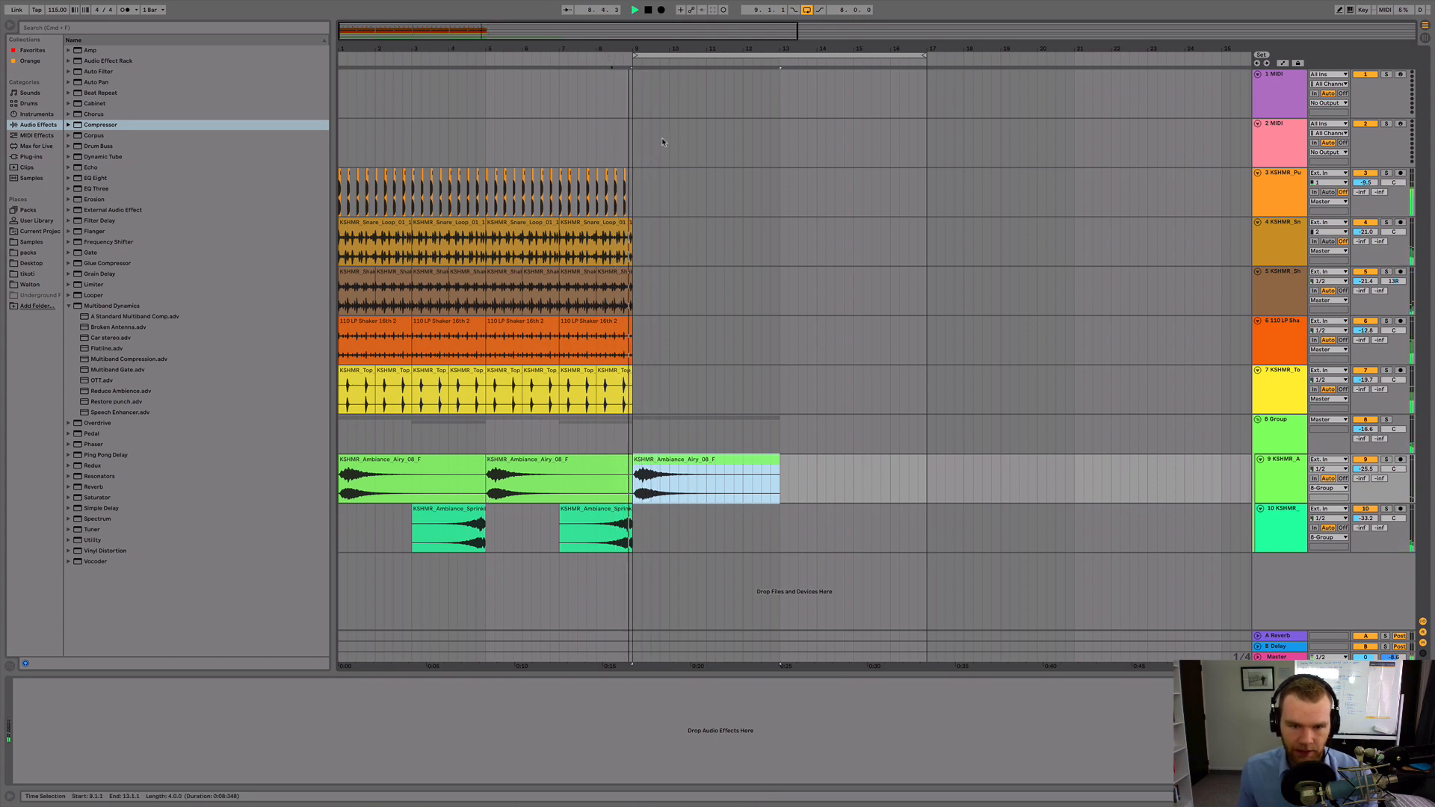
key("space")
Duplicate the eight bars of both shaker tracks into bars 9 to 16 and play the new section
left_click(611, 318)
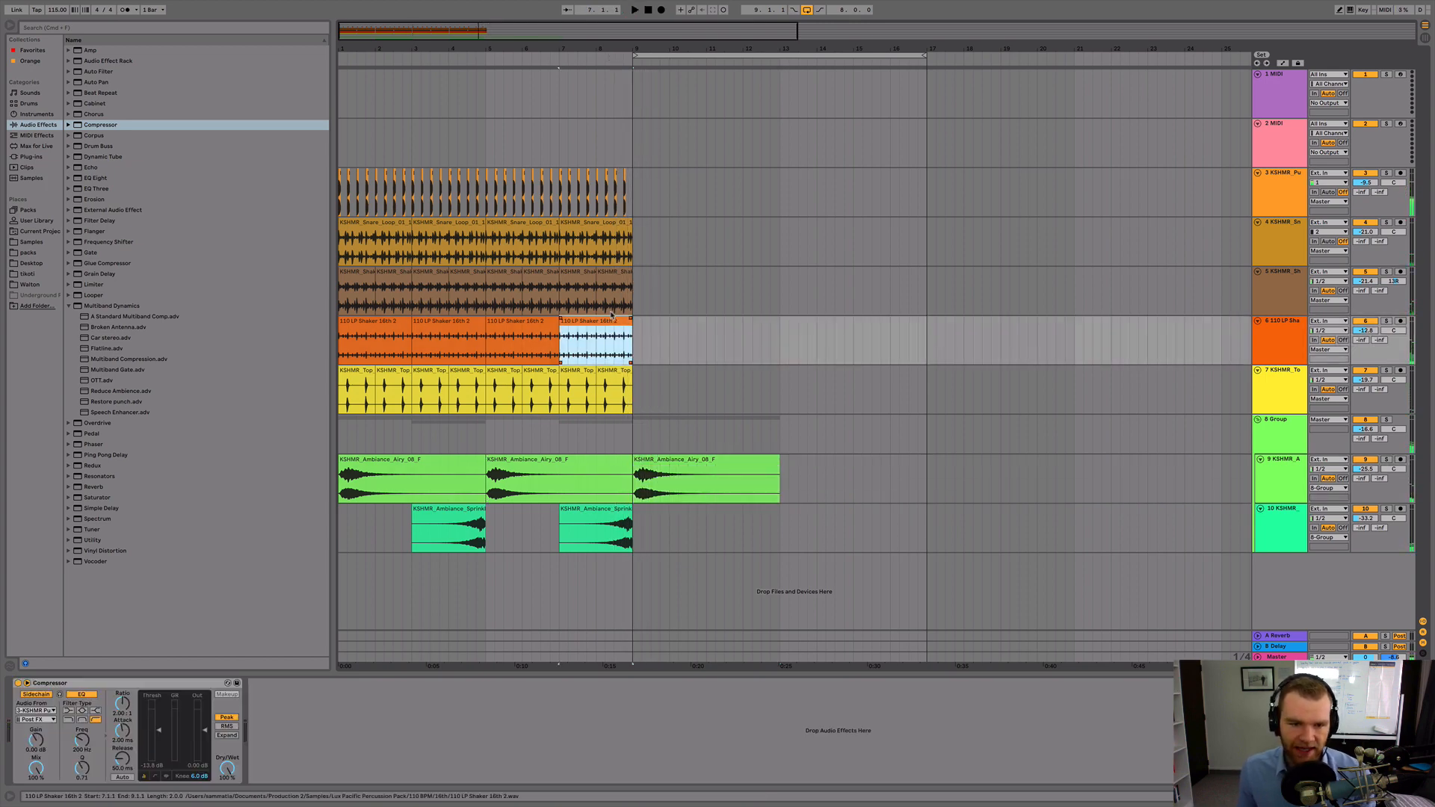
left_click(357, 277, "shift")
key("super+d")
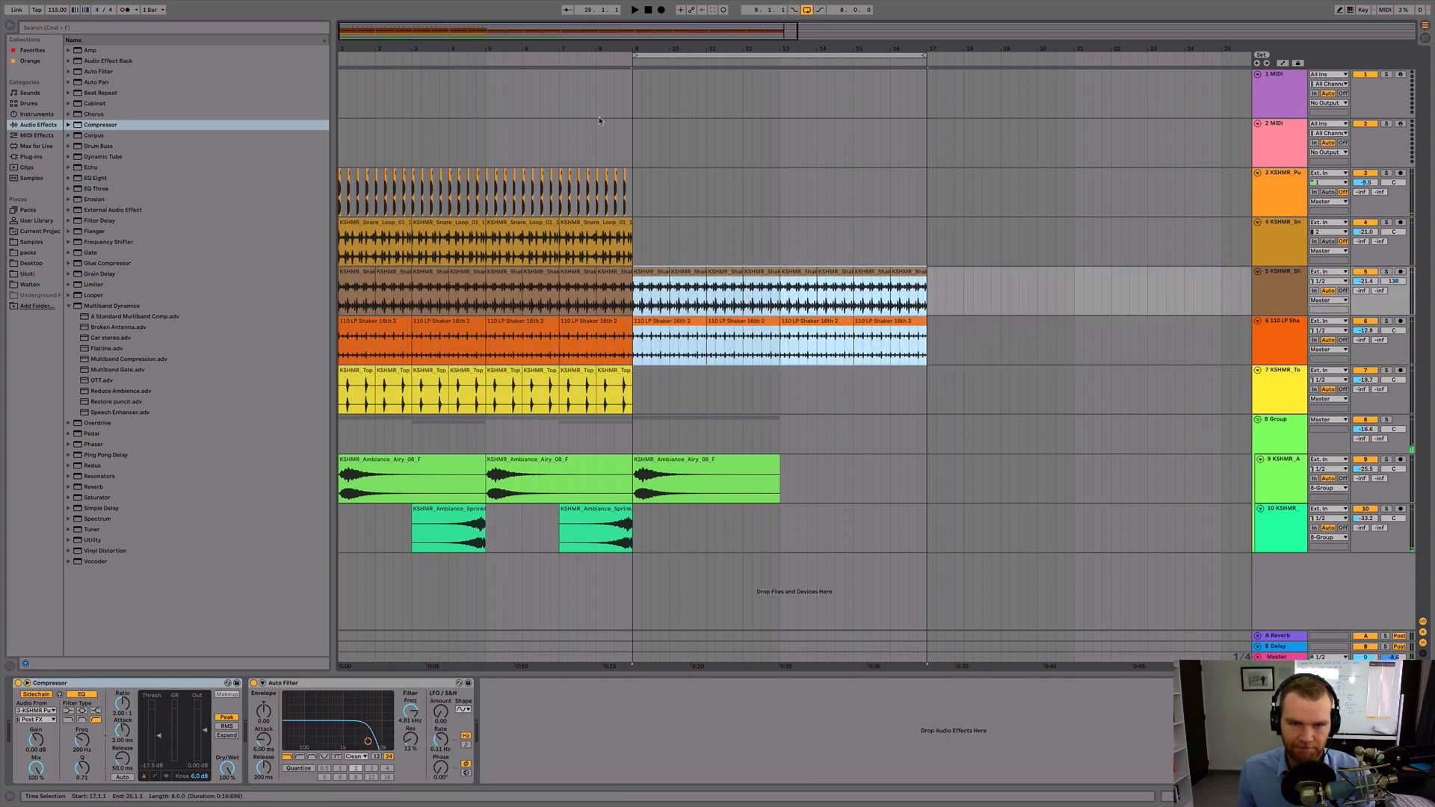
key("space")
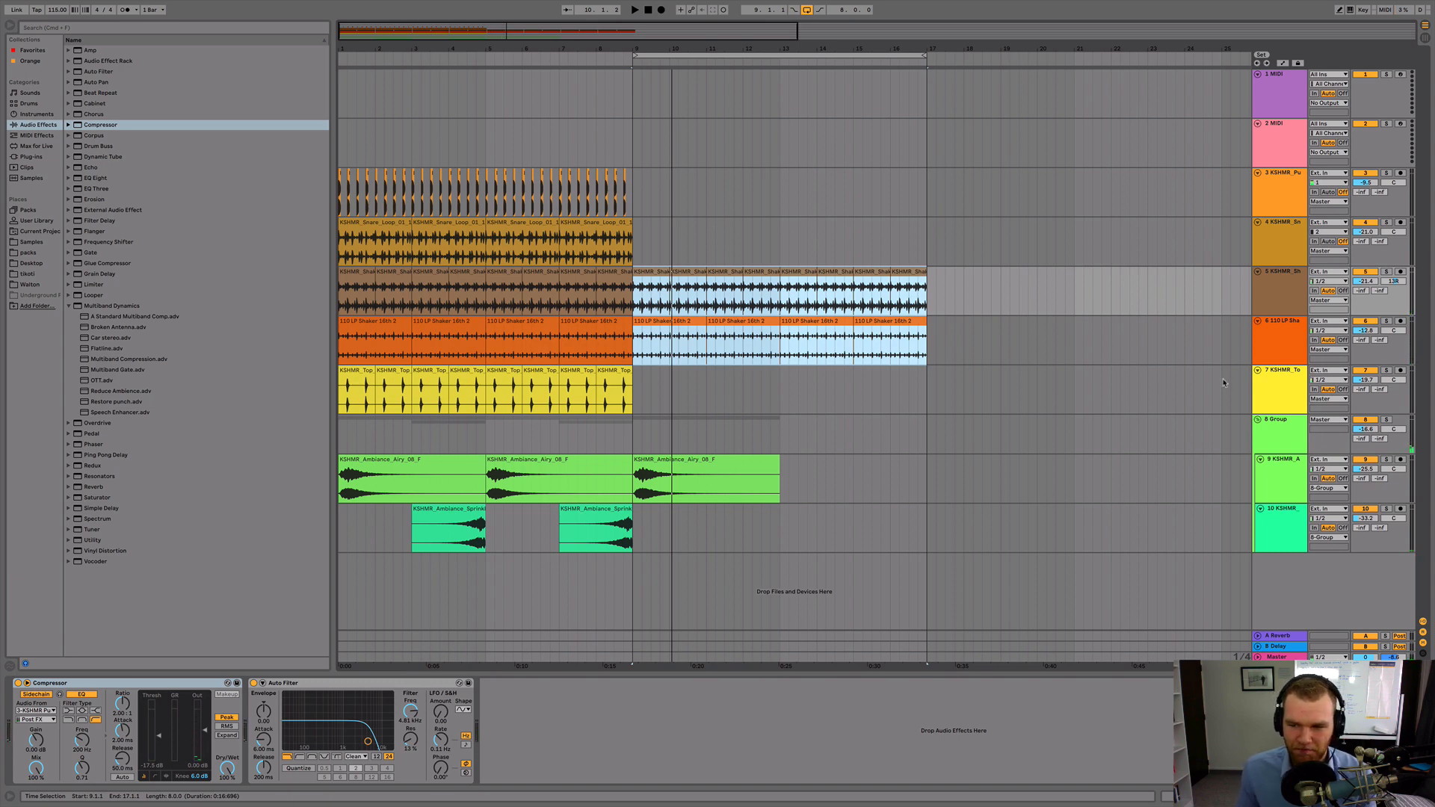
Insert a new MIDI track below the top loop track and load the Xfer Records Serum plug-in on it
right_click(1263, 388)
left_click(1301, 473)
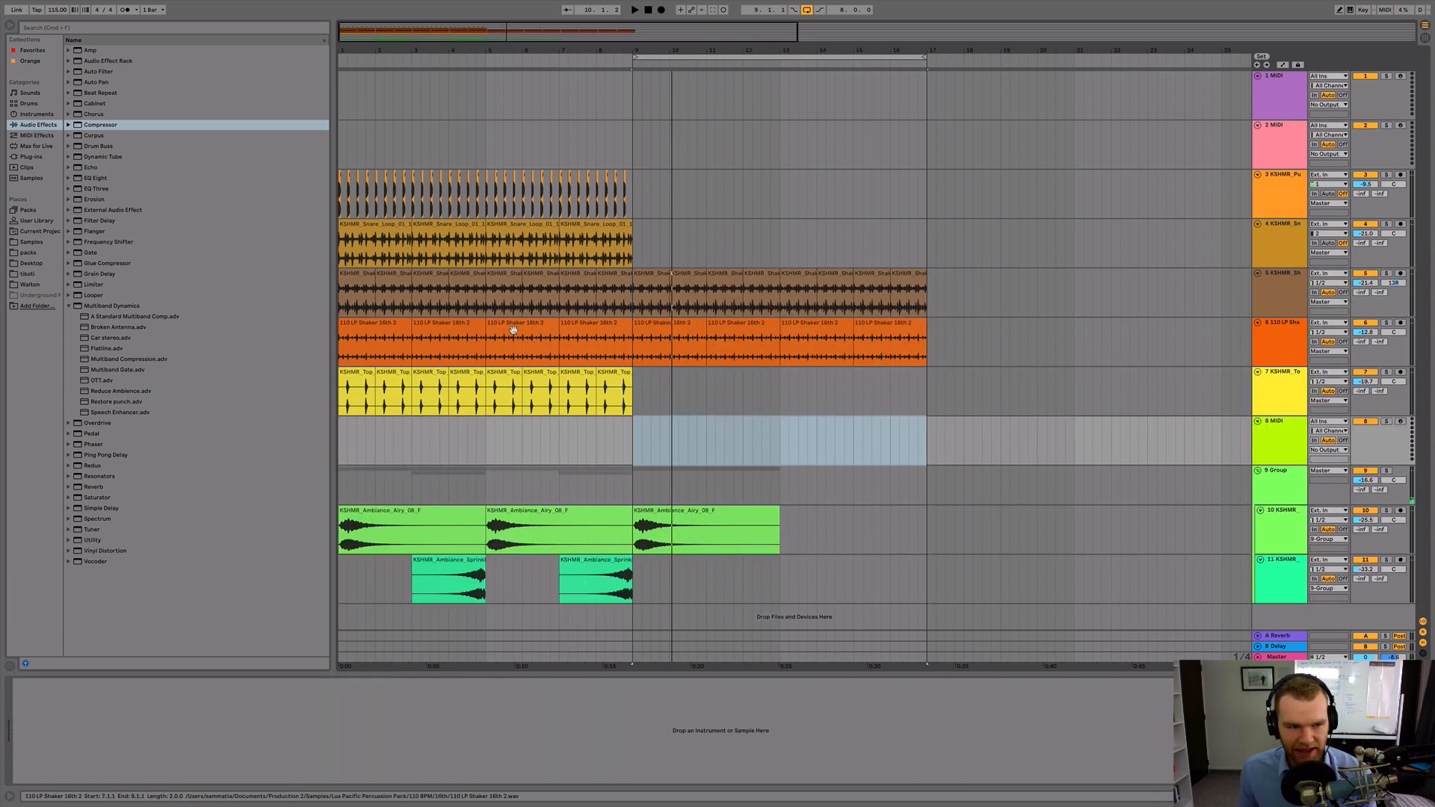
left_click(31, 157)
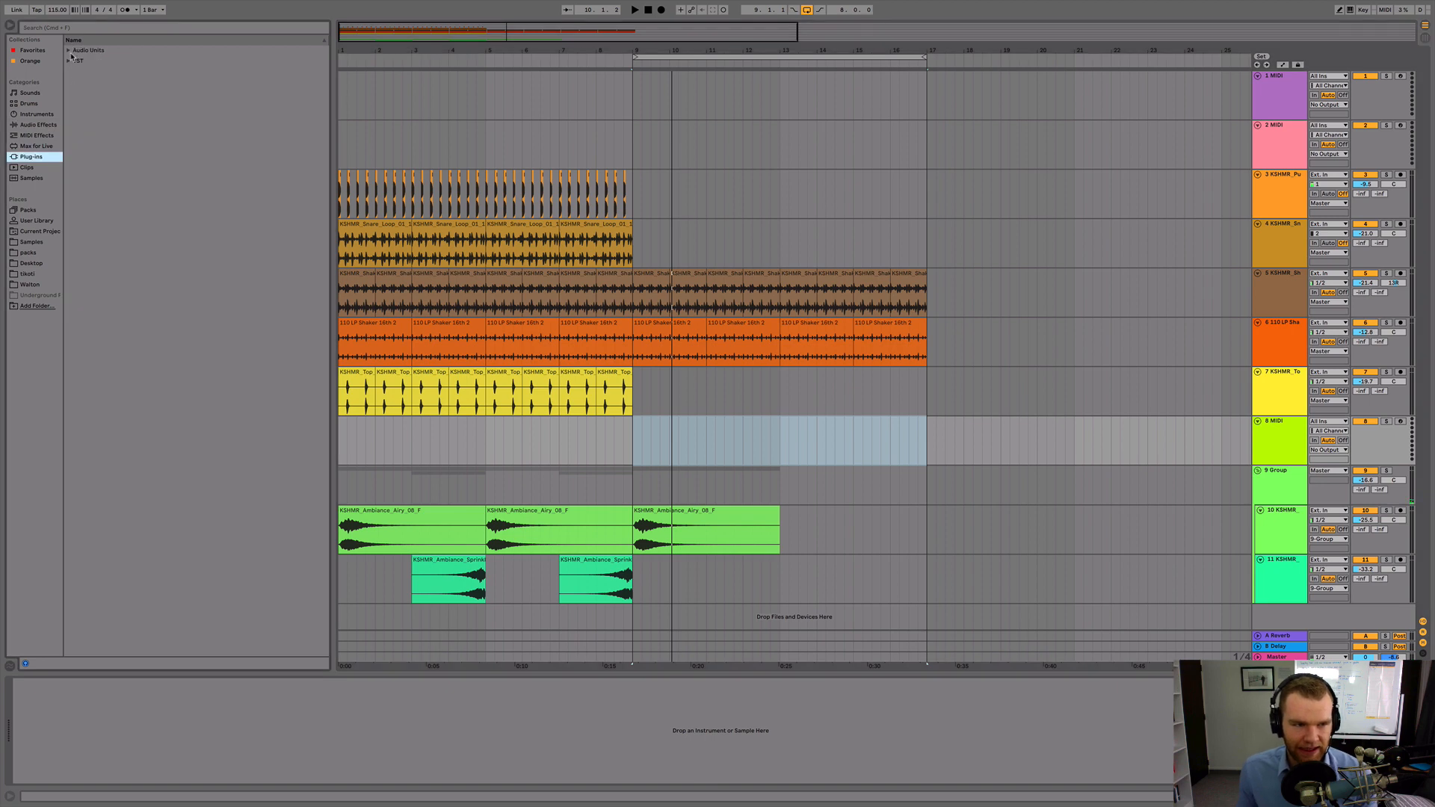
left_click(69, 51)
left_click(76, 275)
left_click_drag(106, 305, 229, 745)
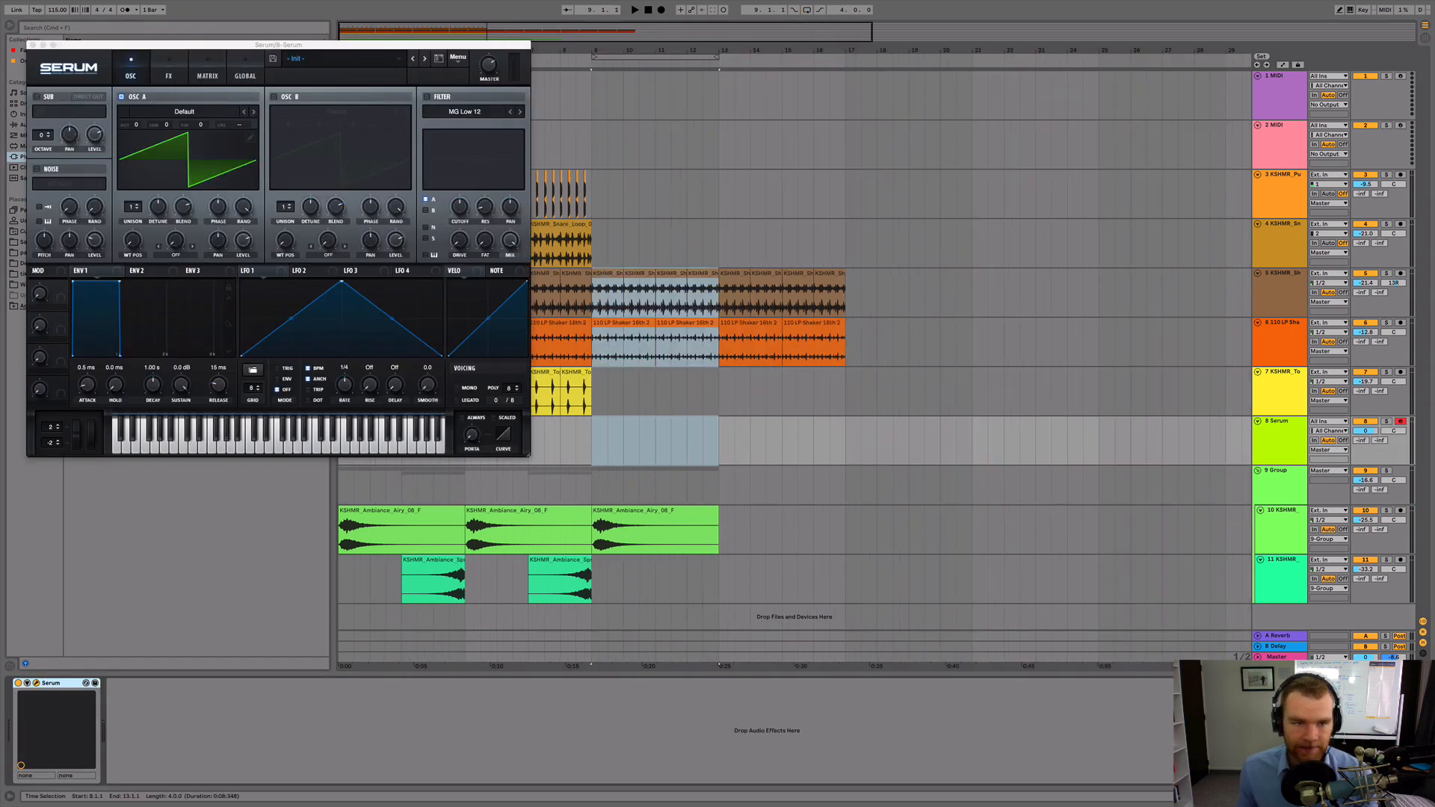
Load Serum's PL Aether PROTO preset from Protoculture Serum Essentials 1 and enable the computer MIDI keyboard to audition it
left_click(385, 60)
mouse_move(373, 184)
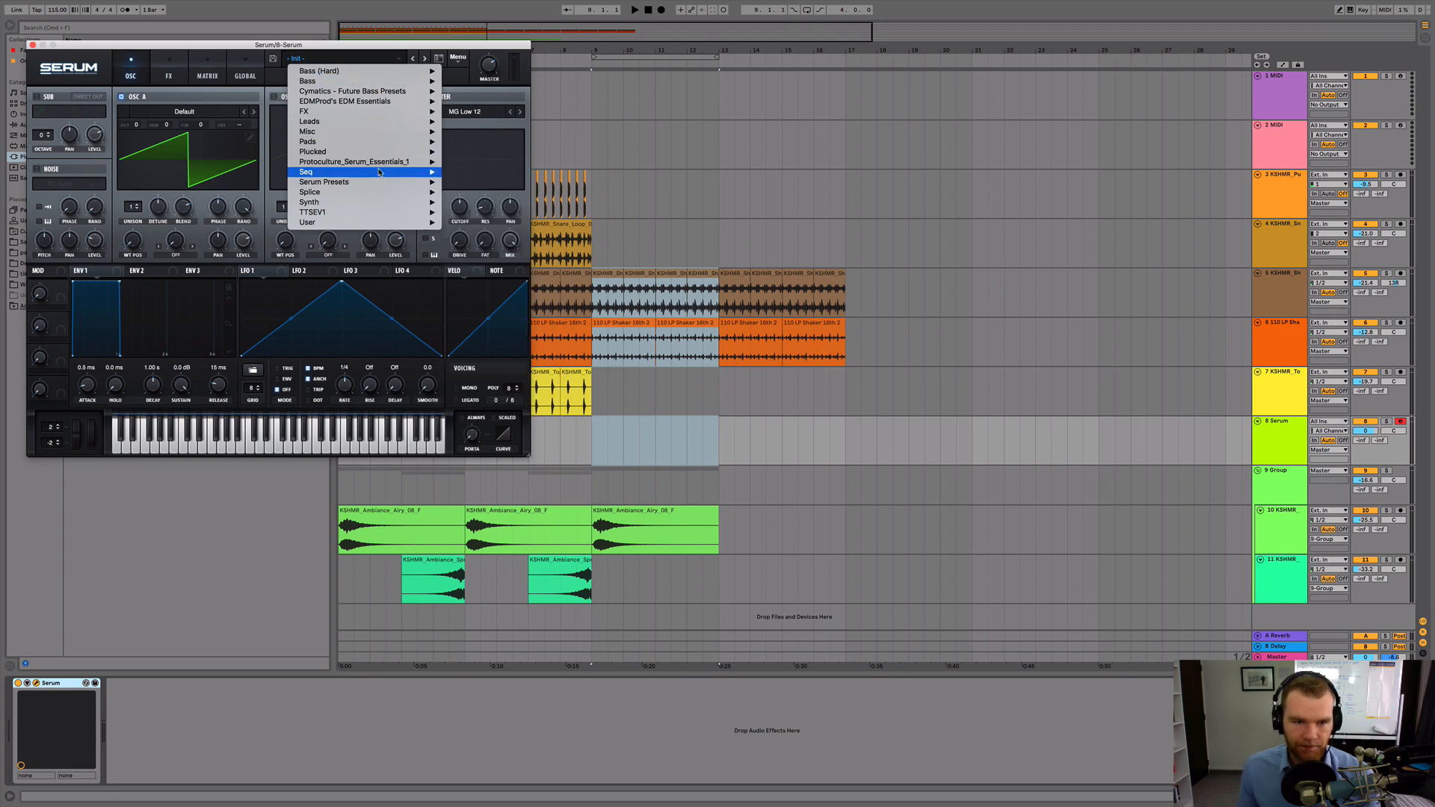
mouse_move(523, 162)
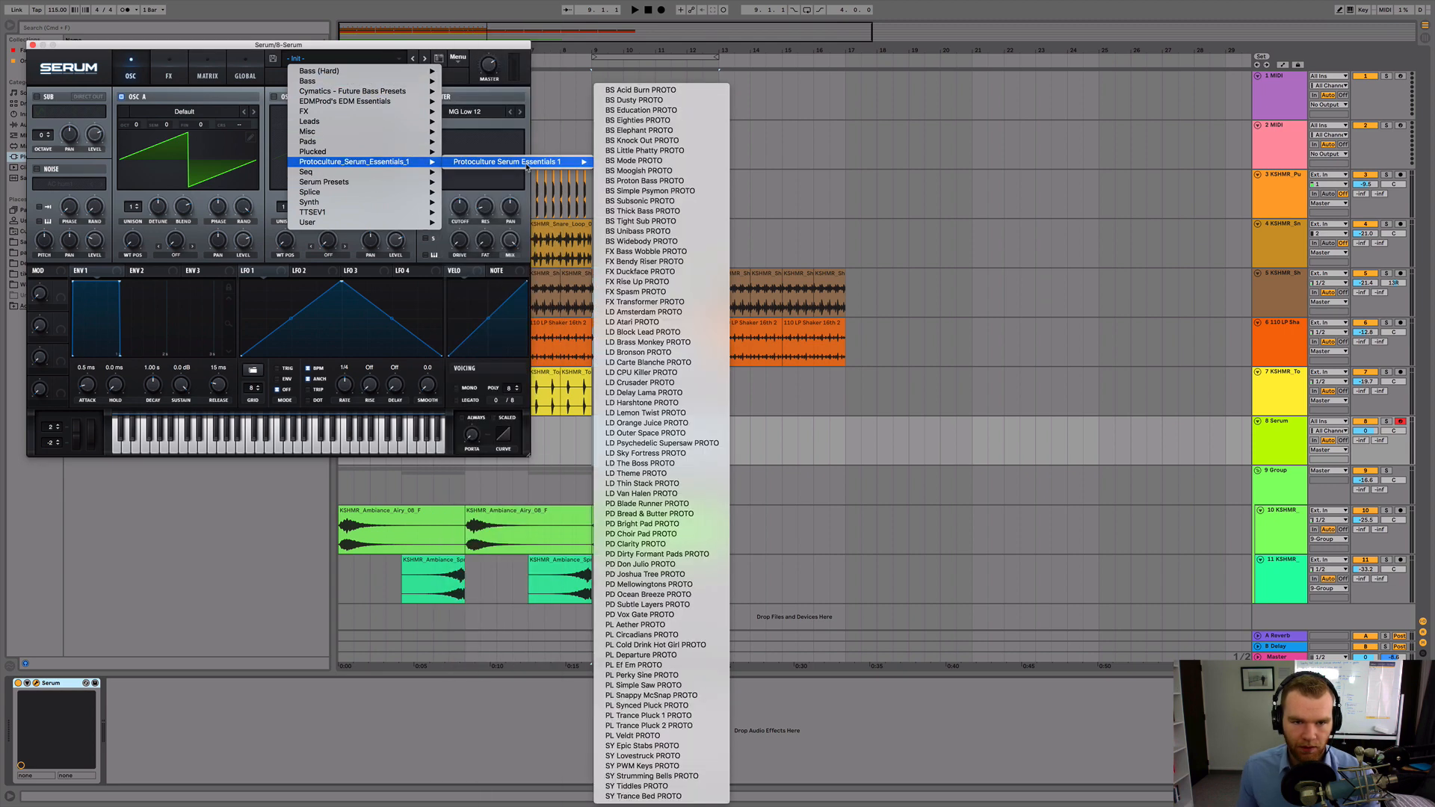
left_click(638, 624)
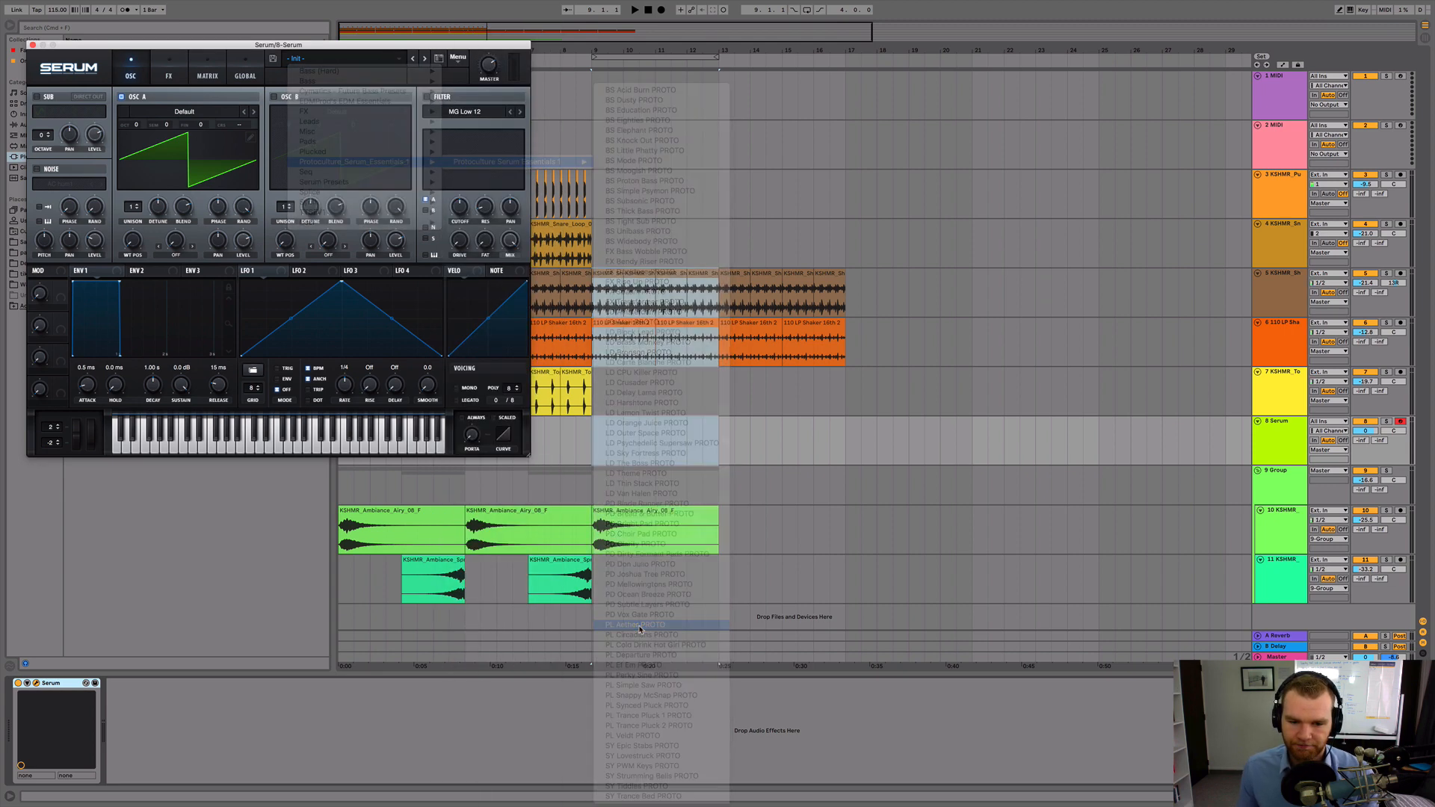
left_click(1360, 10)
left_click(1350, 9)
key("a")
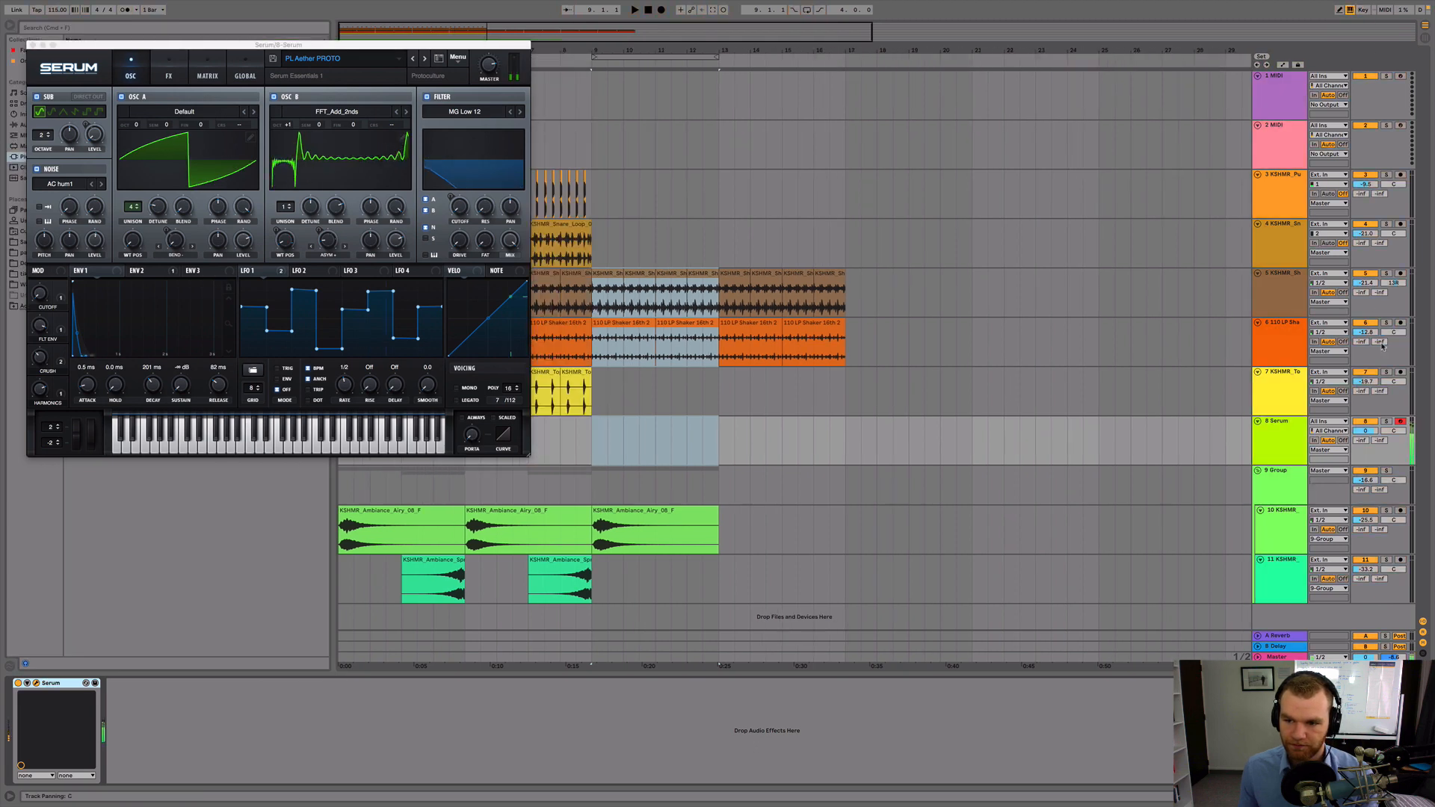
Audition the following PL presets one after another at a lower octave, settle on PL Veldt PROTO, and close Serum's window
left_click(425, 59)
left_click(425, 59)
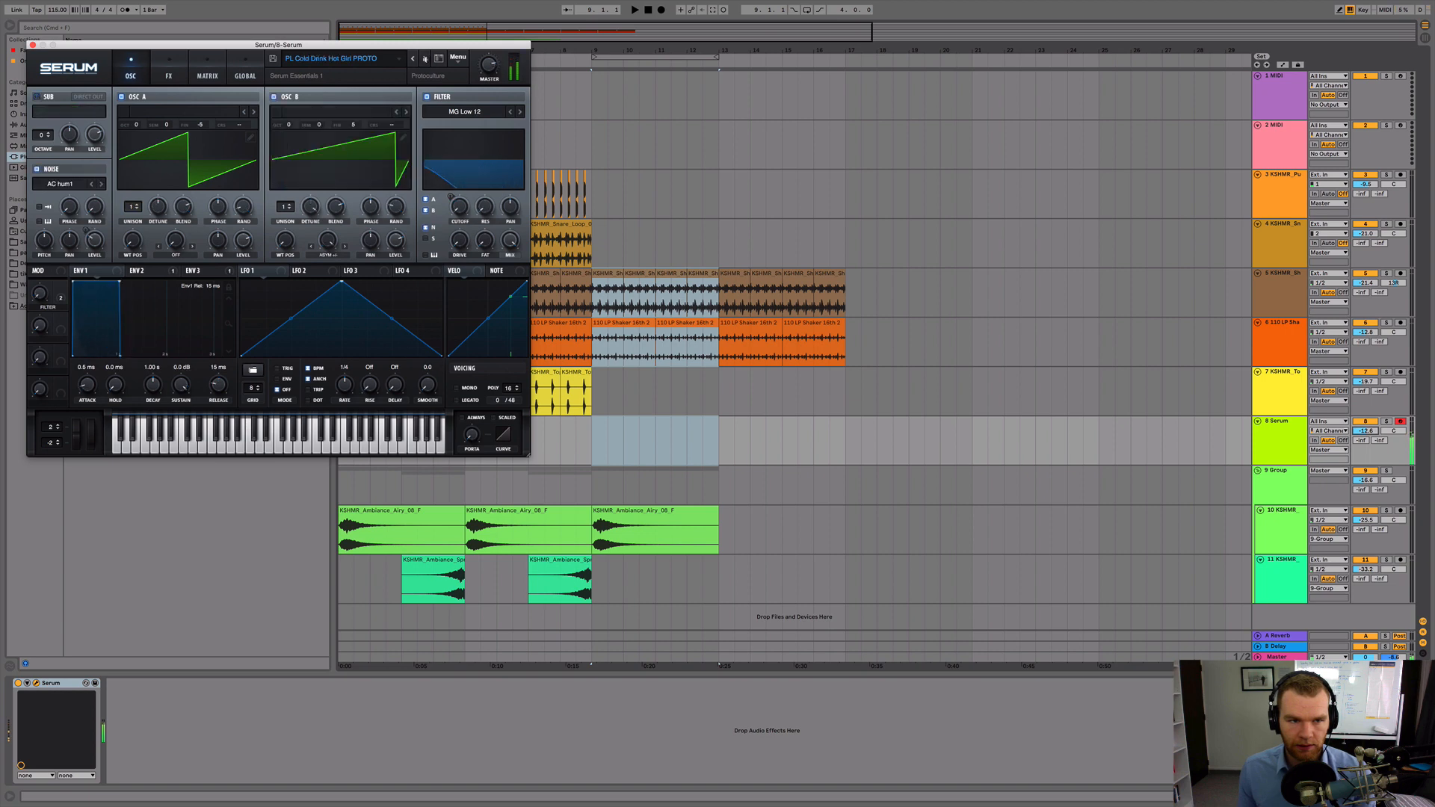
left_click(426, 59)
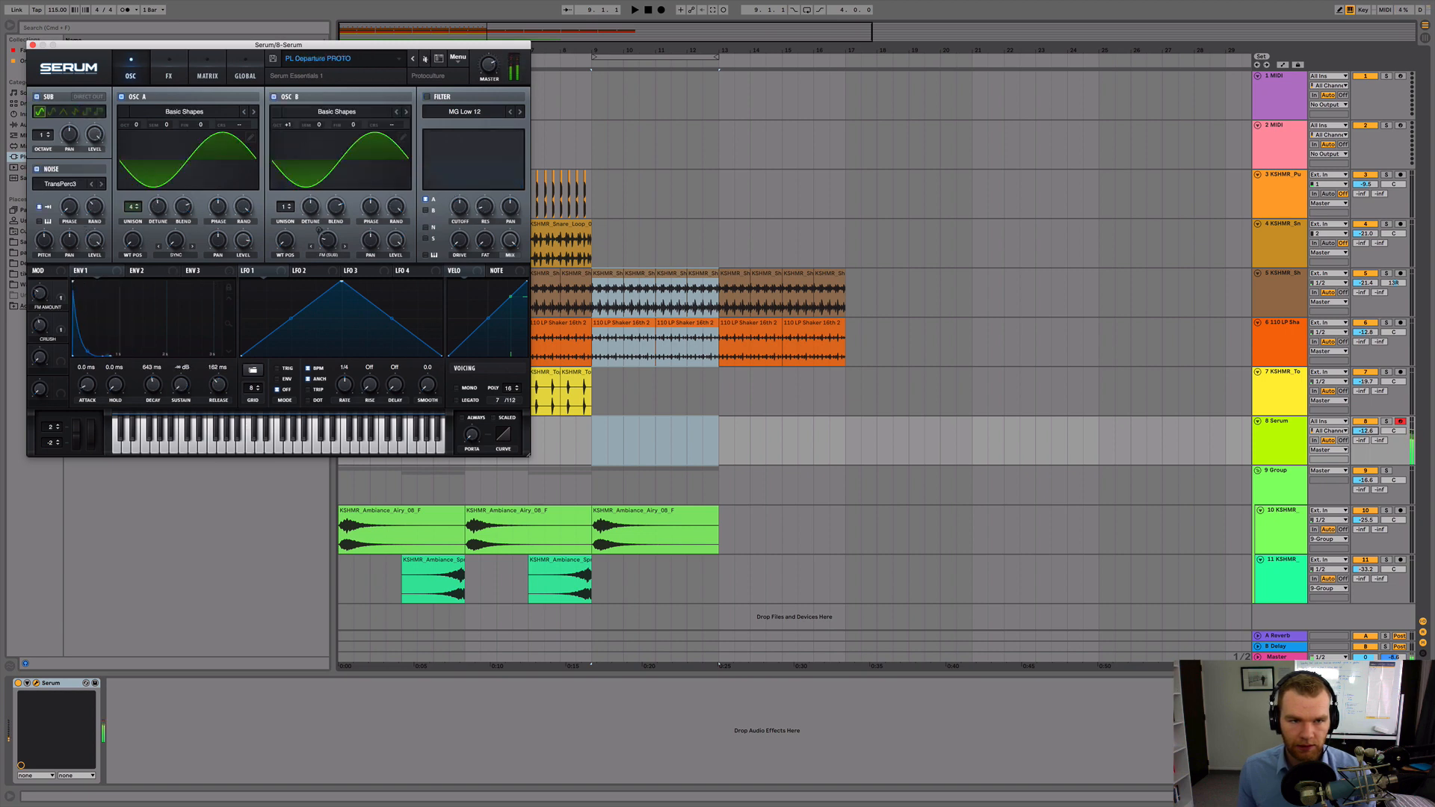
left_click(425, 59)
left_click(425, 59)
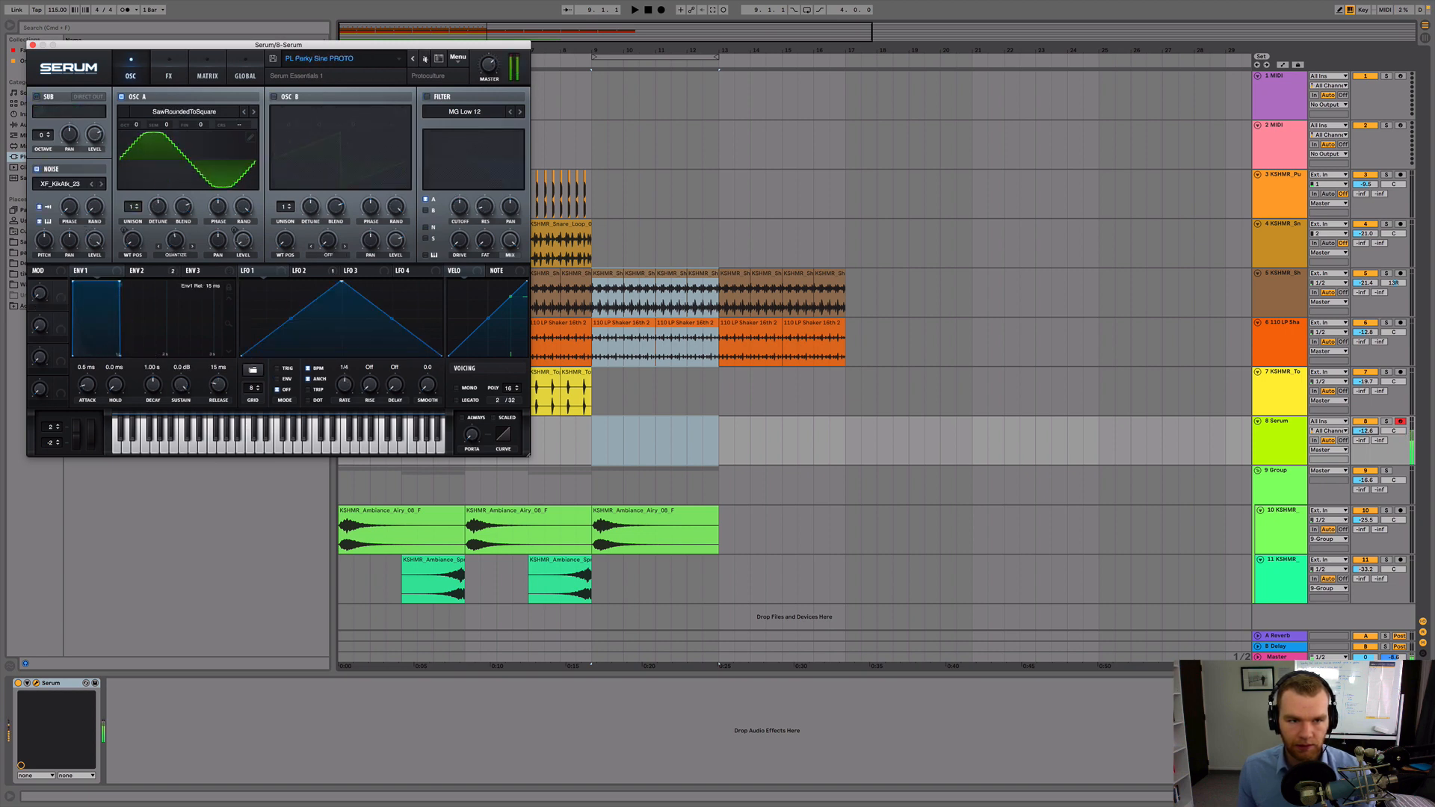
left_click(425, 60)
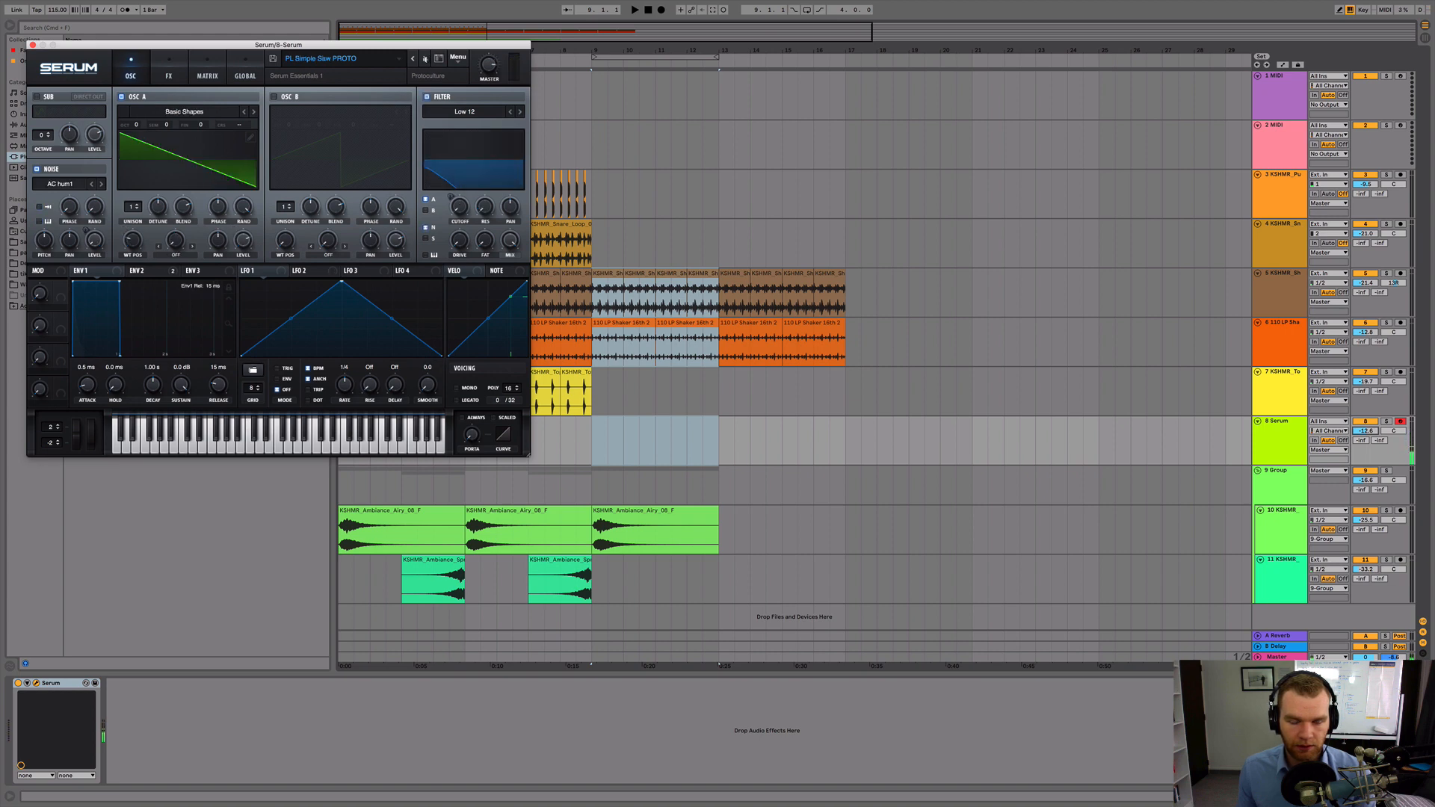
left_click(425, 59)
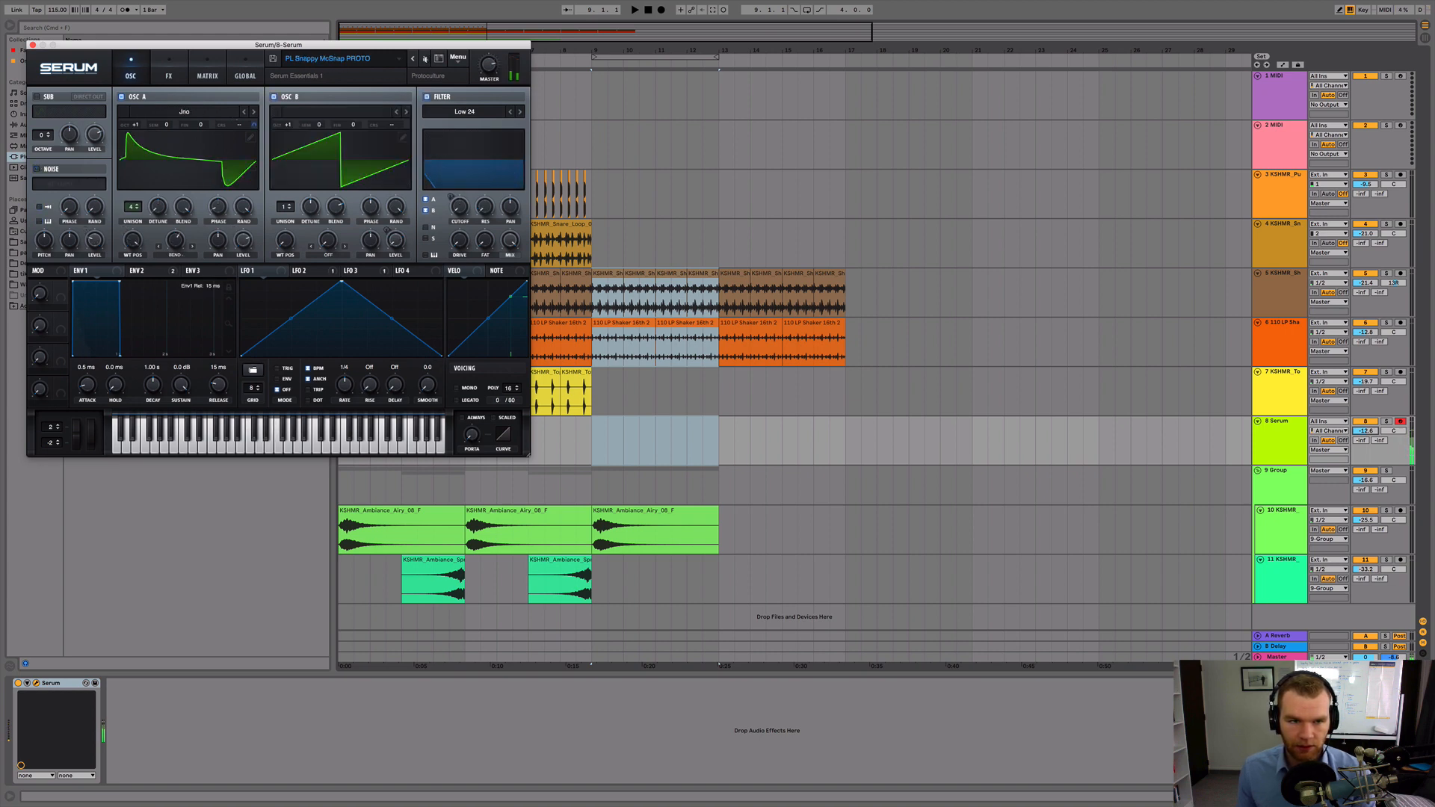
left_click(425, 59)
key("a")
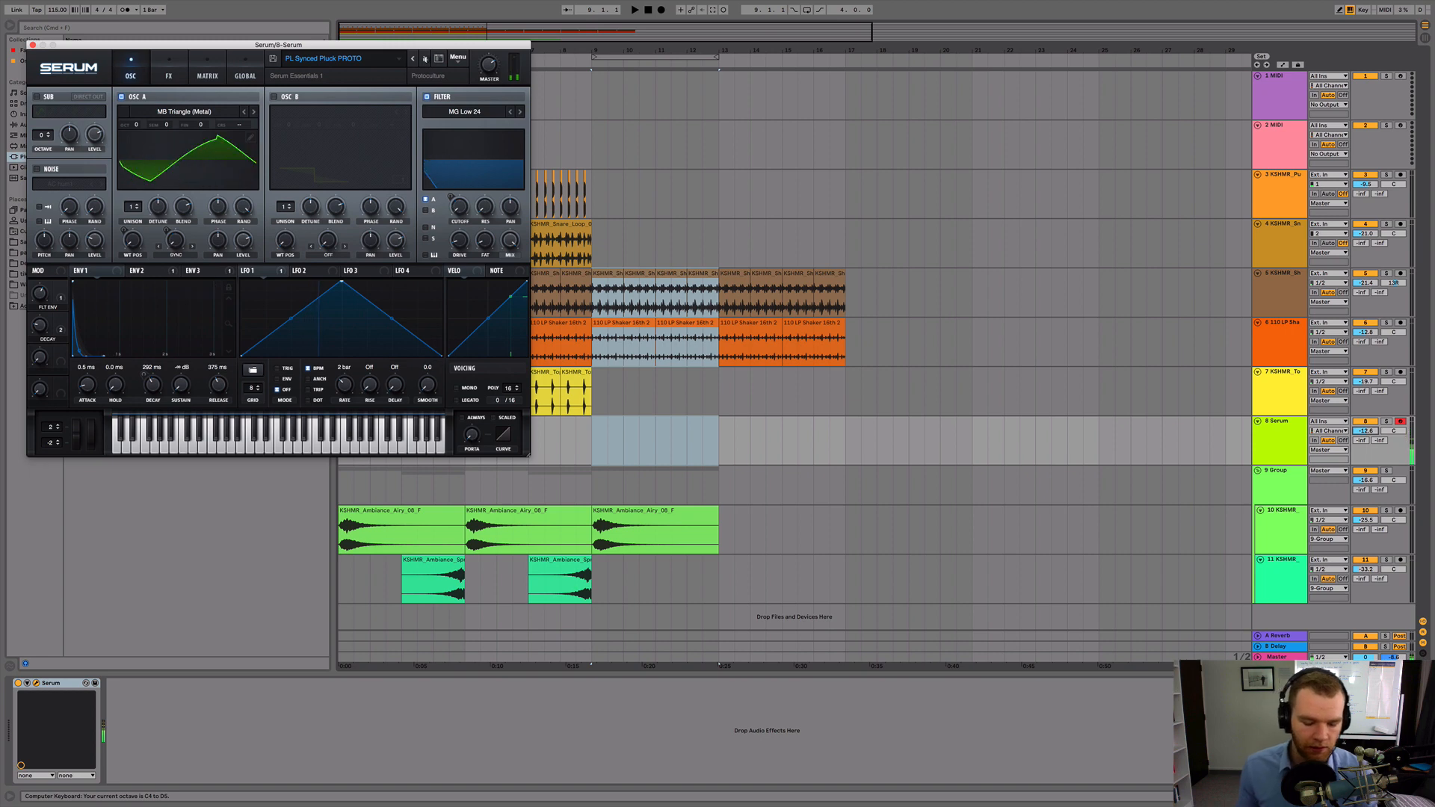
key("z")
key("a")
key("a")
left_click(425, 59)
key("a")
key("a")
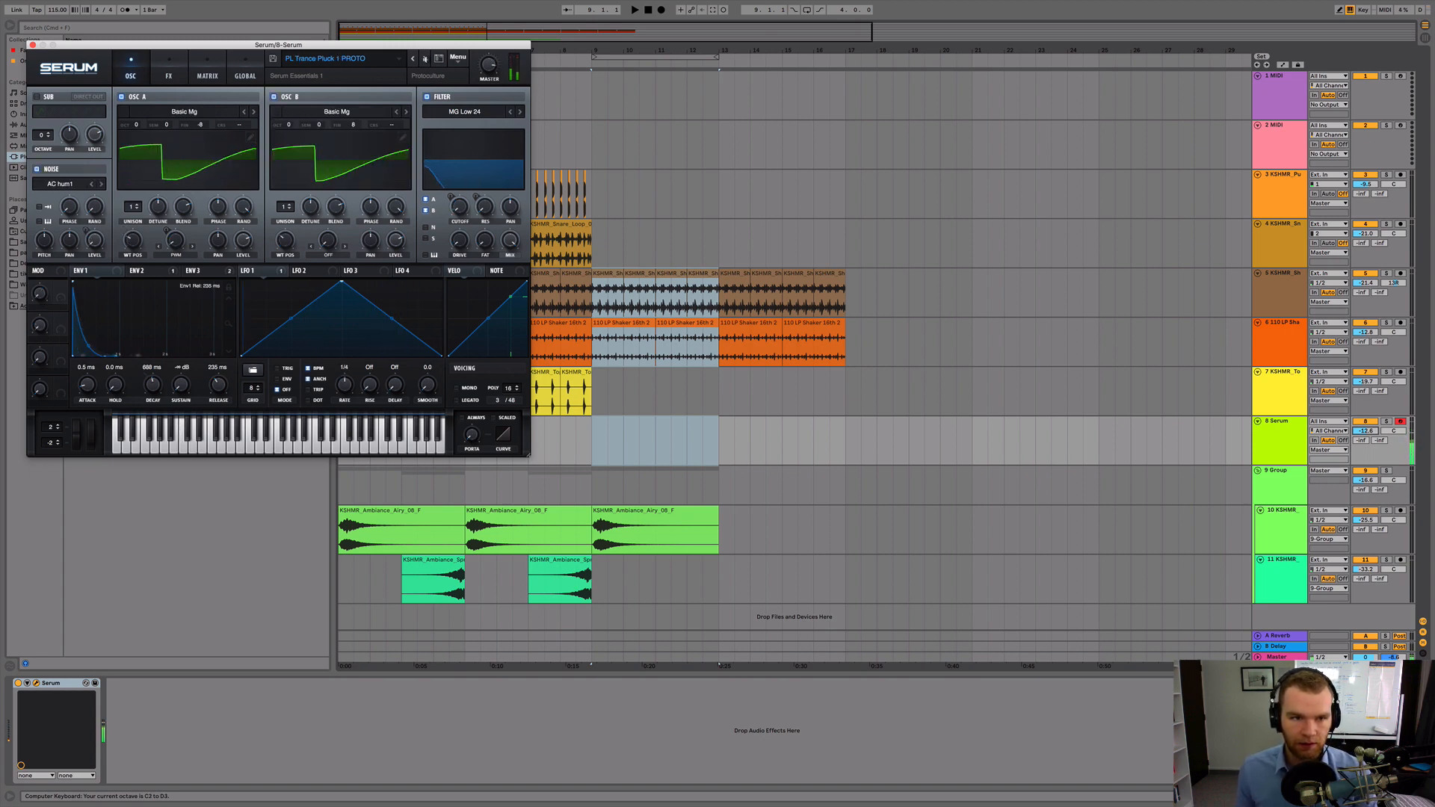
left_click(425, 59)
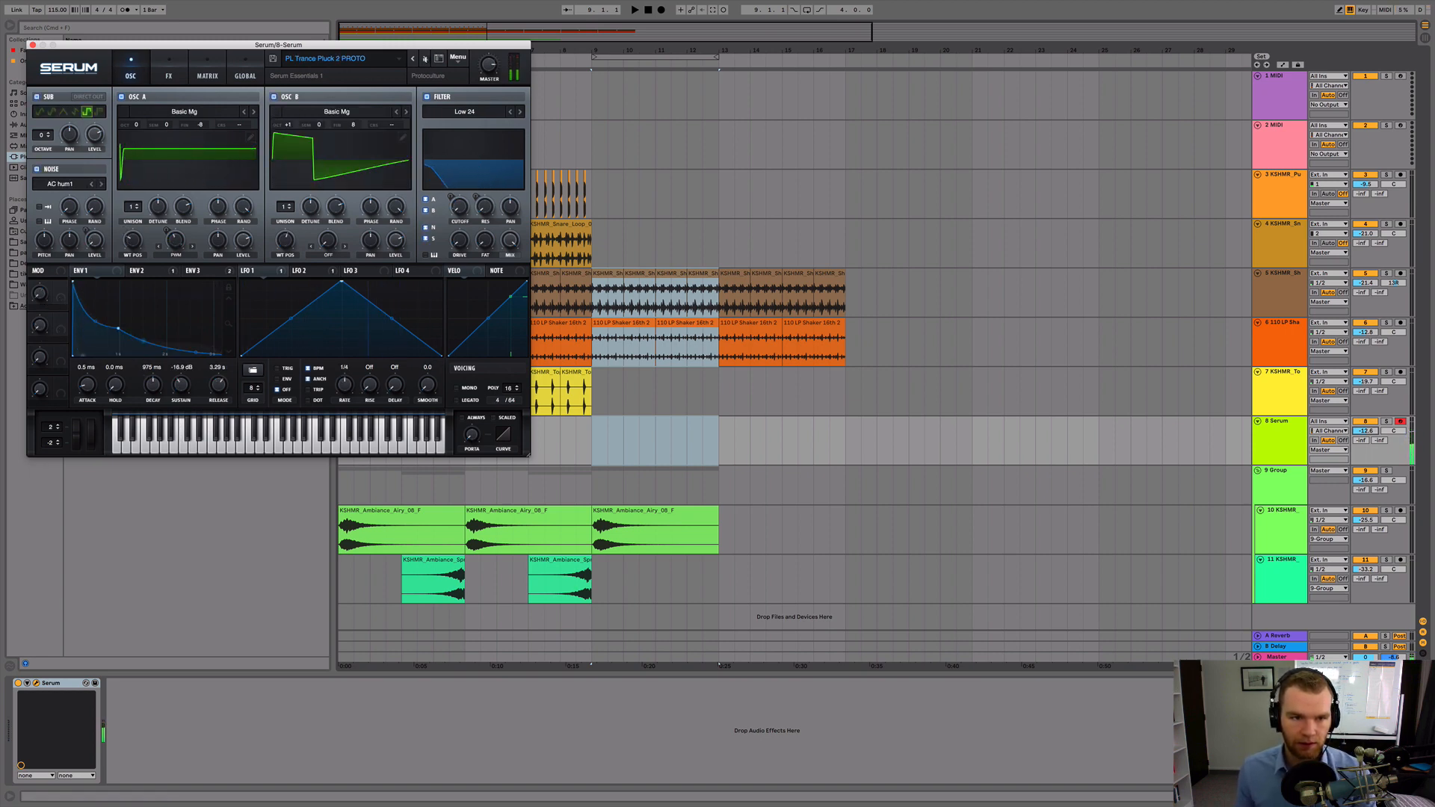
left_click(425, 59)
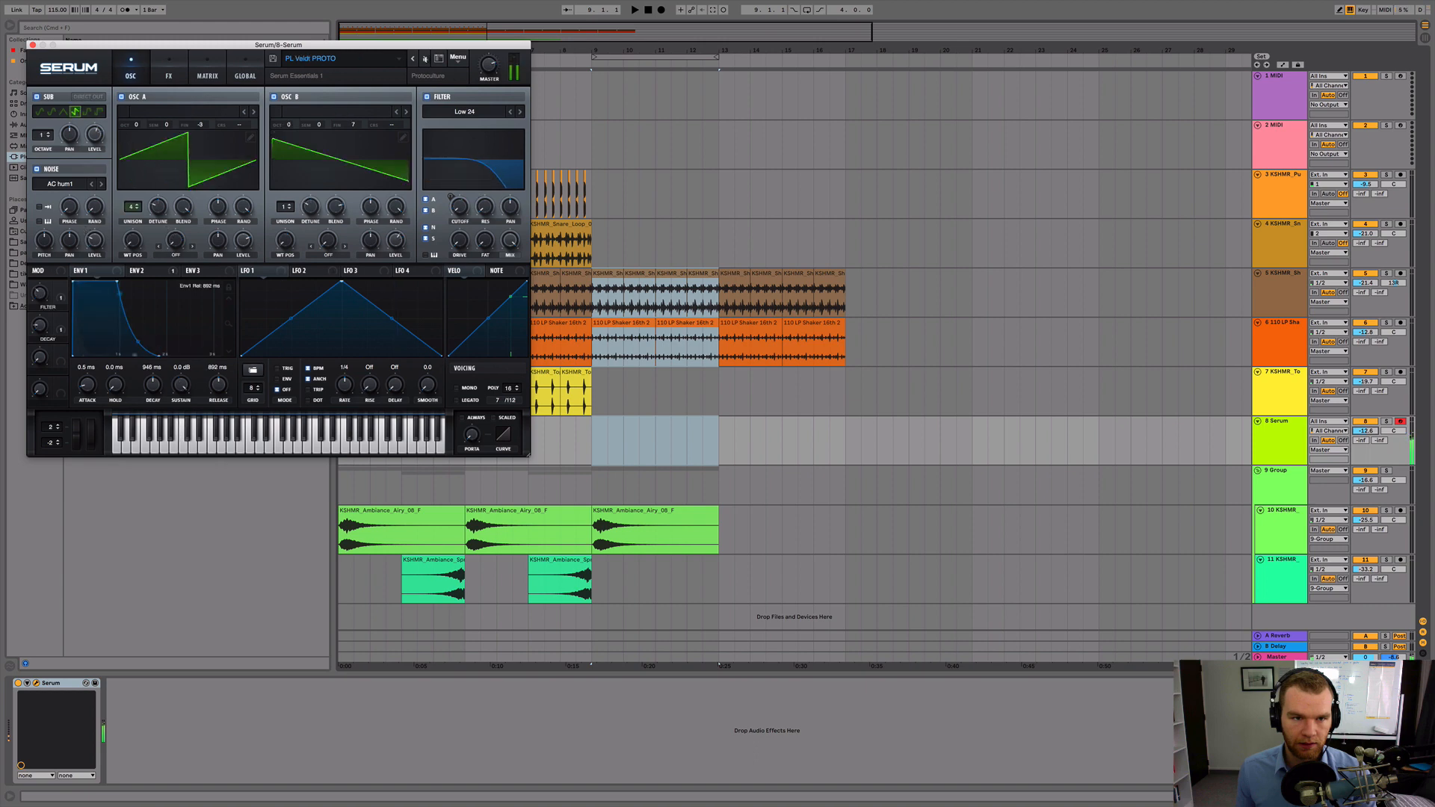
left_click(32, 45)
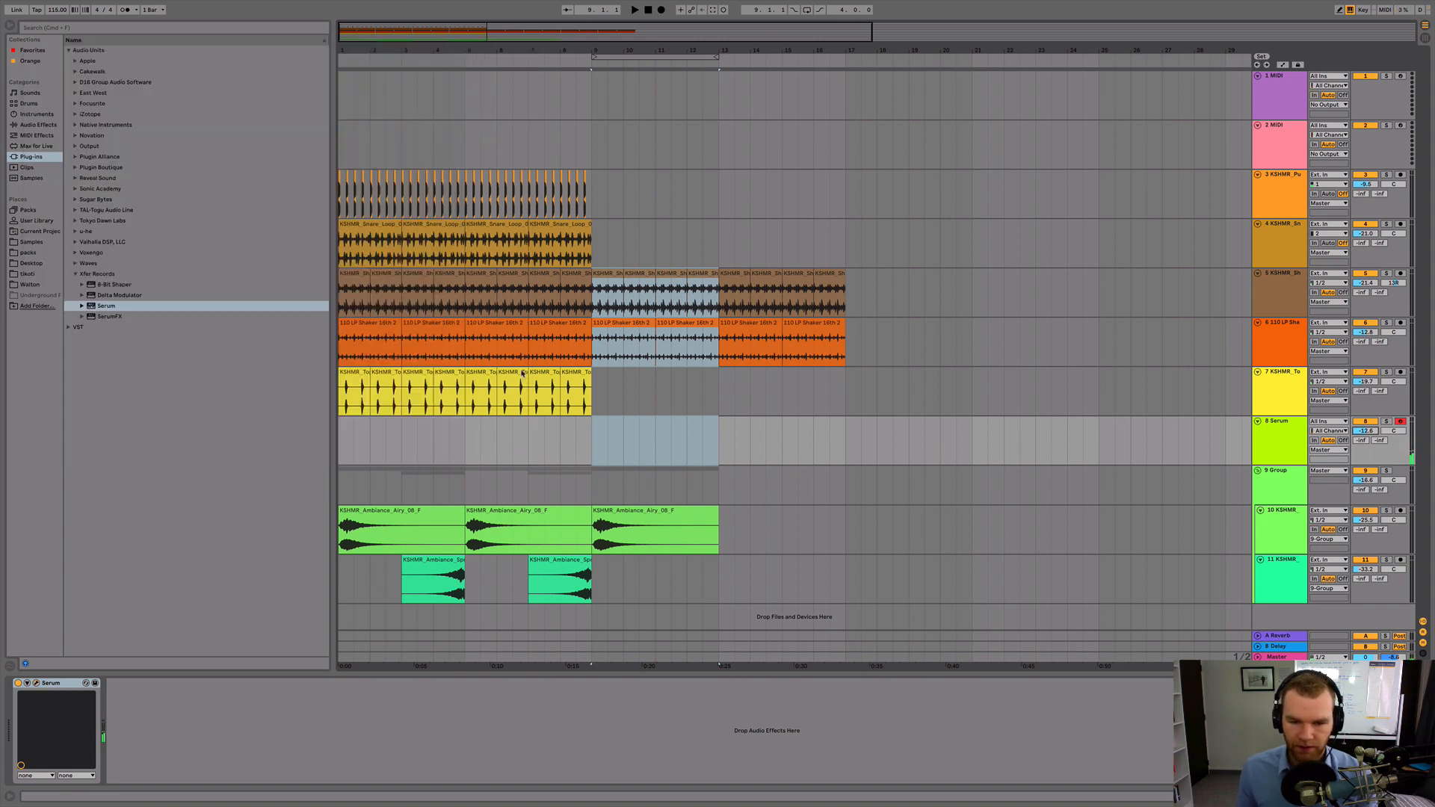
Create an empty four-bar MIDI clip at bar 9 on the Serum track and open it for note editing
left_click_drag(612, 426, 723, 441)
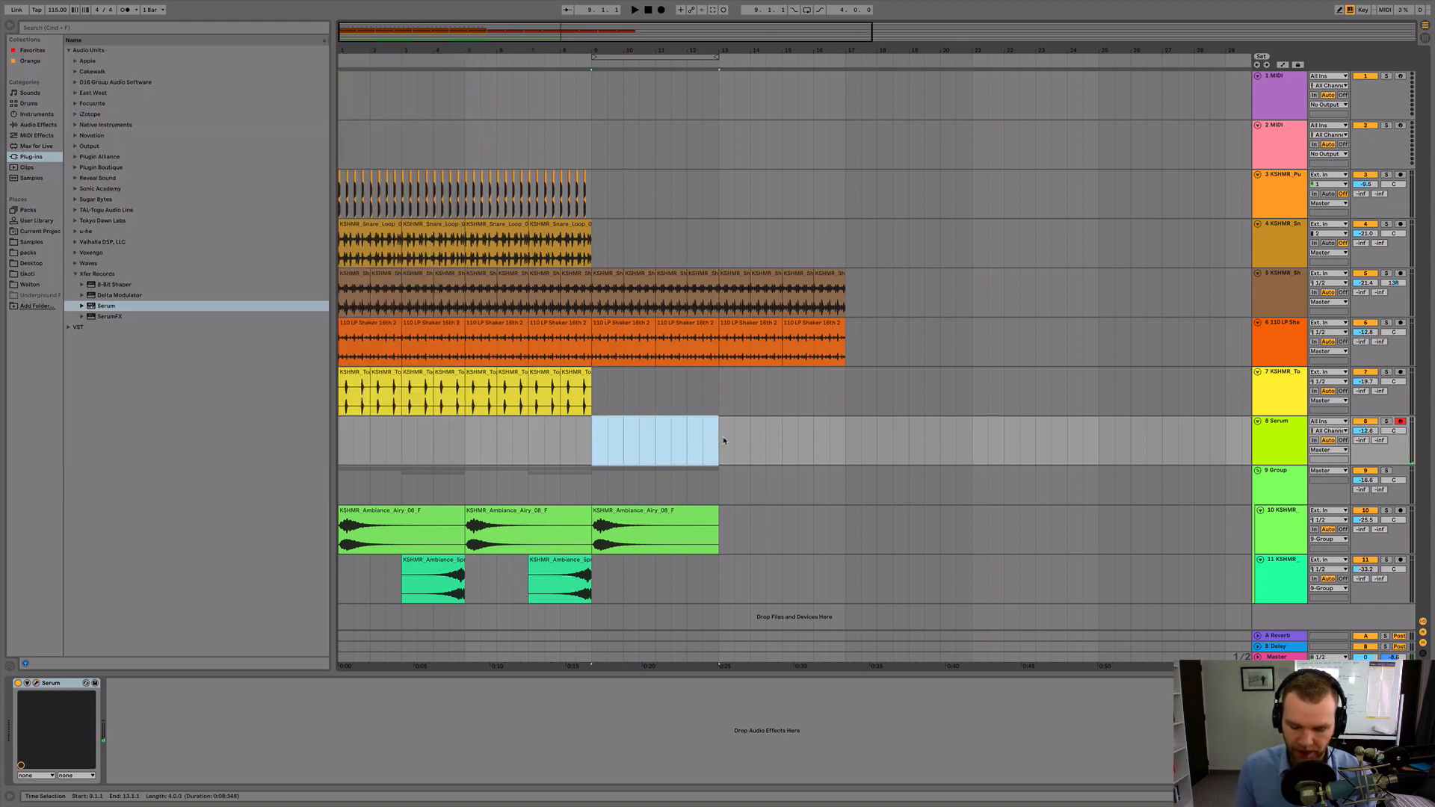
key("super+shift+m")
left_click(579, 63)
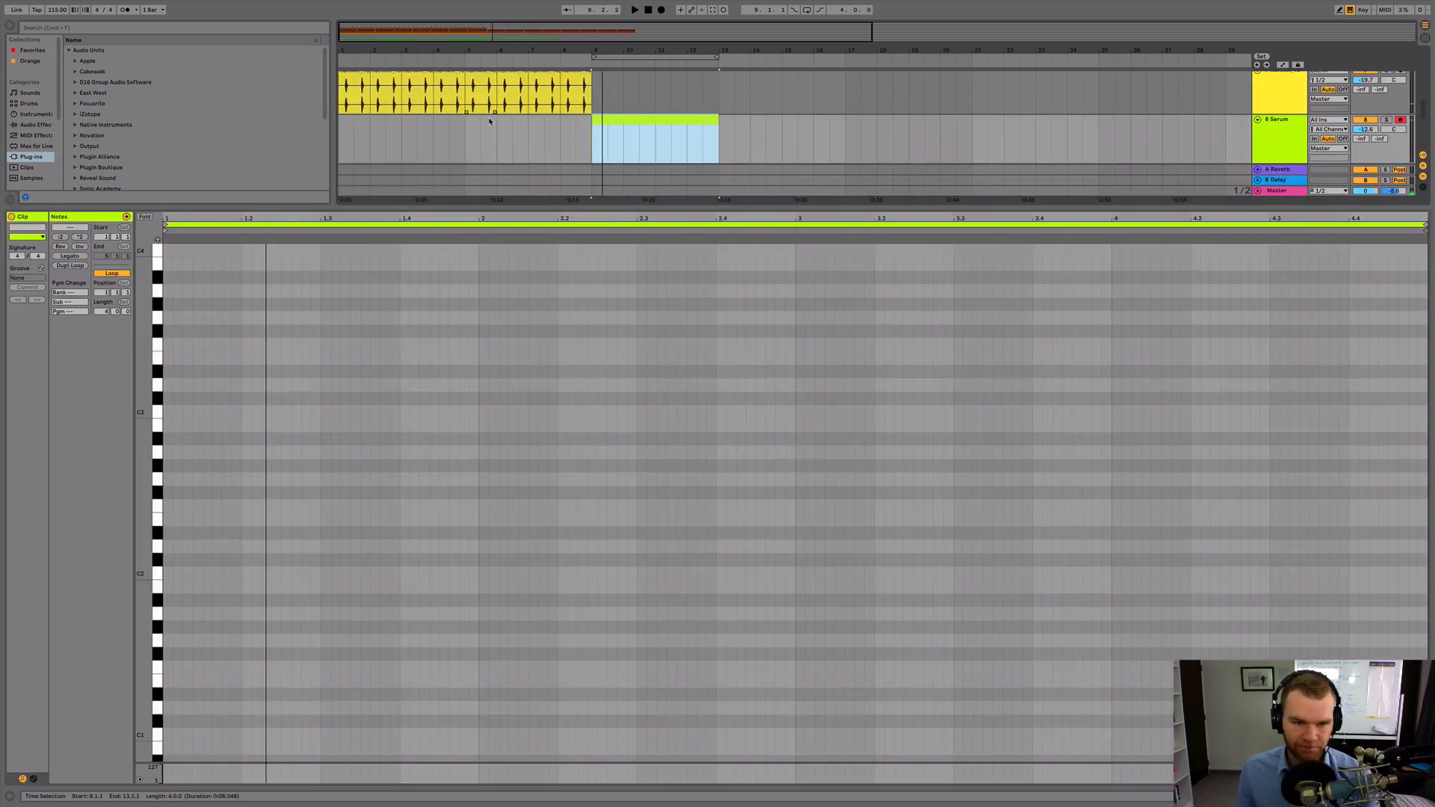
Enter eighth-length notes F2 at 1.1.1, F2 at 1.1.4 and C2 at 1.2.3 in the Serum clip and play them back
left_click(158, 240)
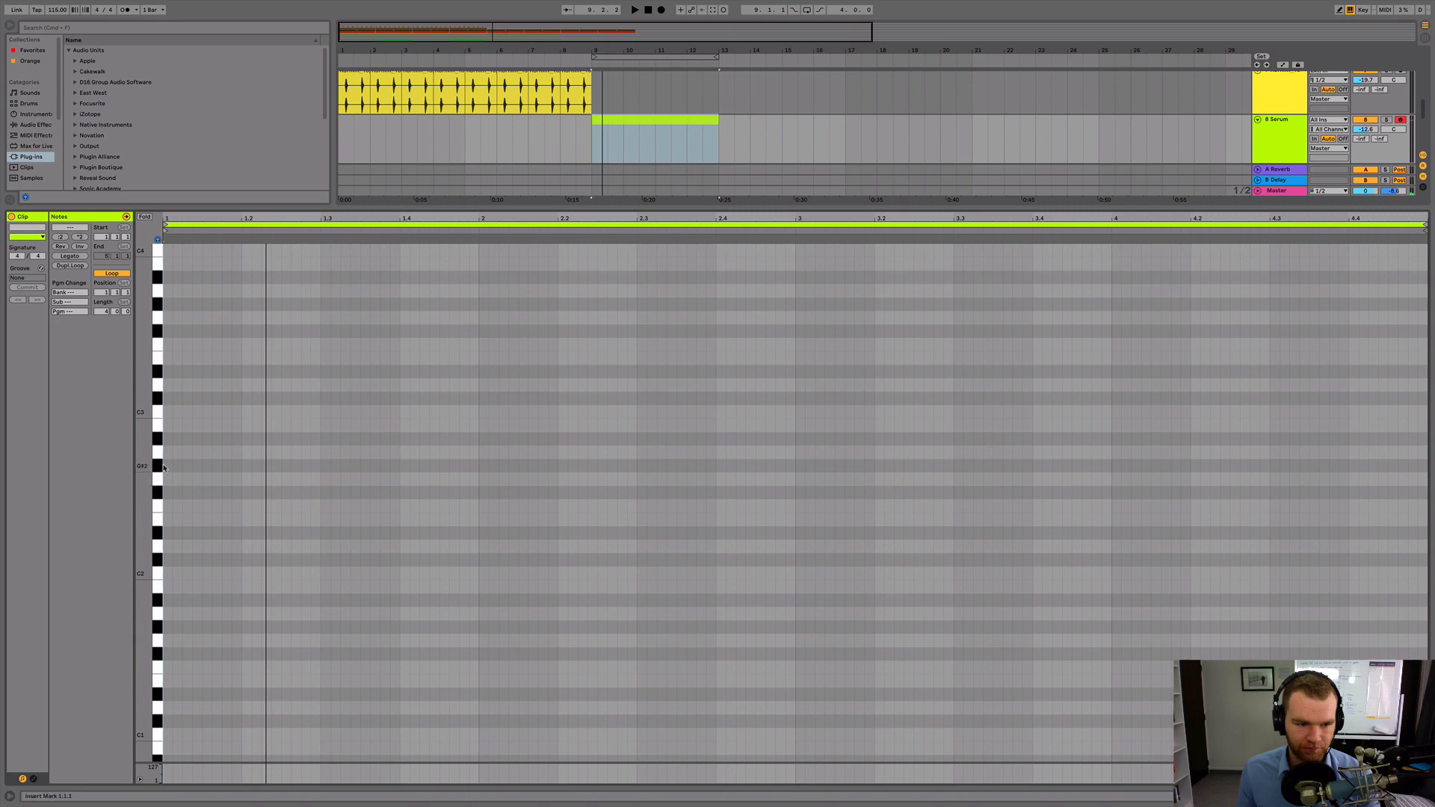
left_click(166, 507)
left_click_drag(168, 507, 200, 507)
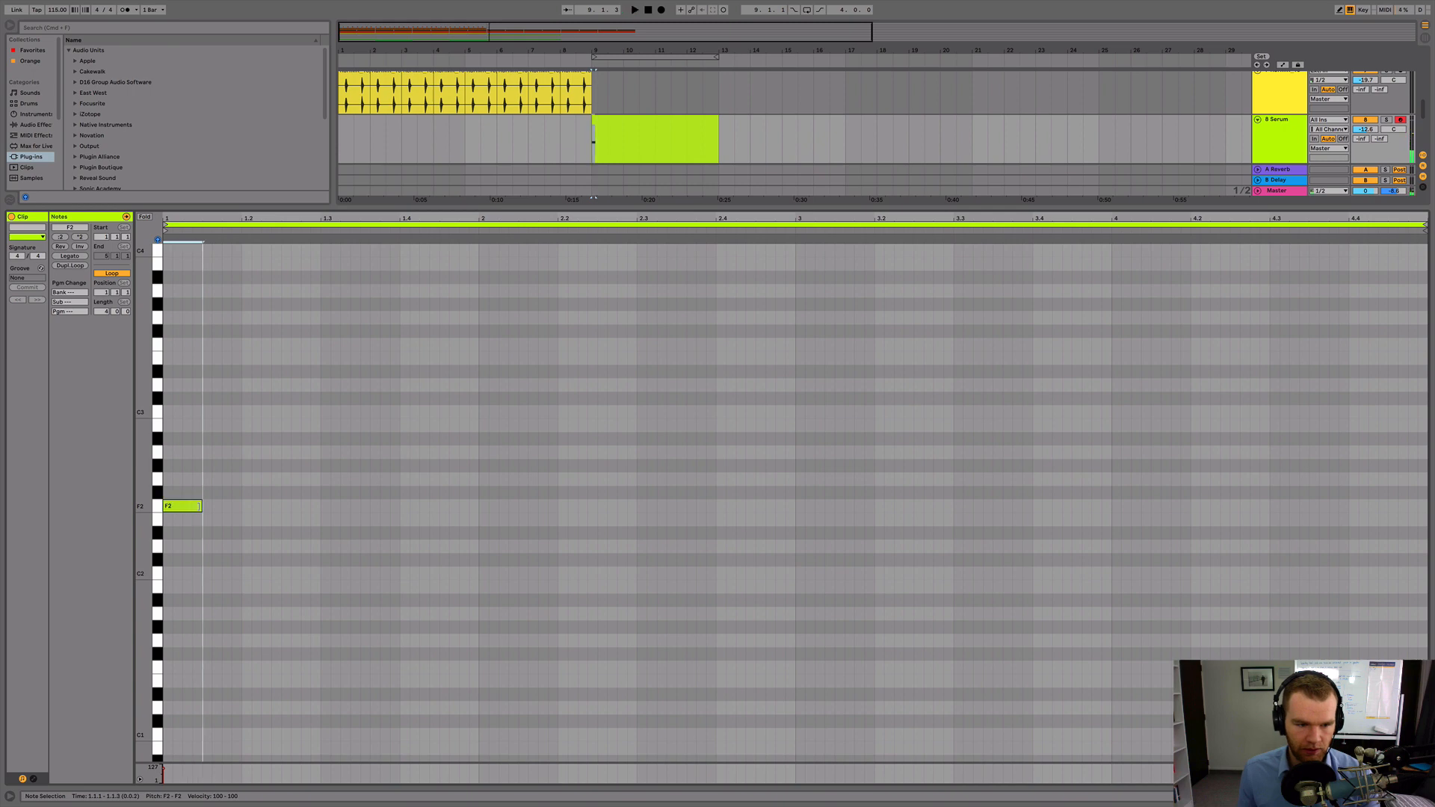
left_click(225, 508)
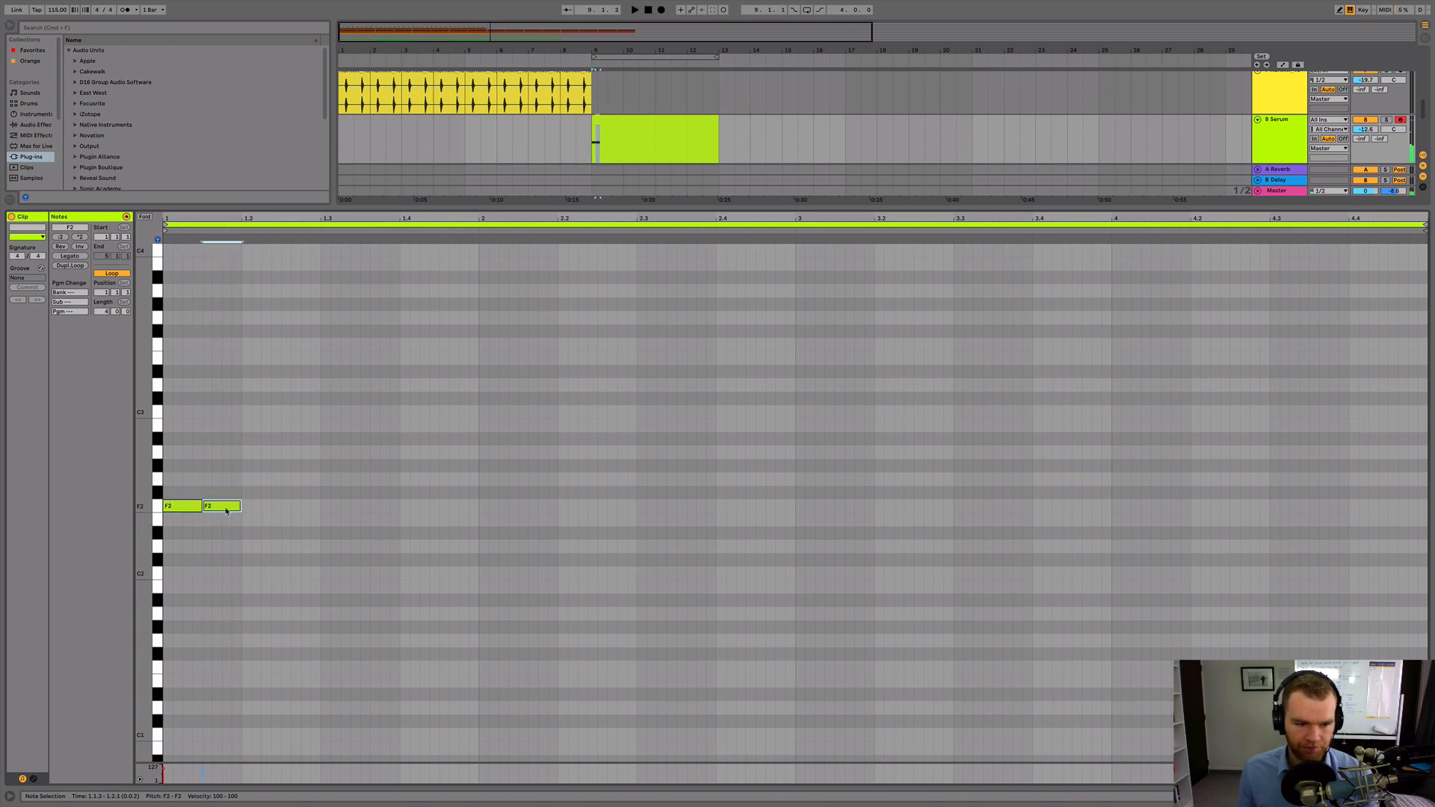
left_click_drag(279, 510, 310, 546)
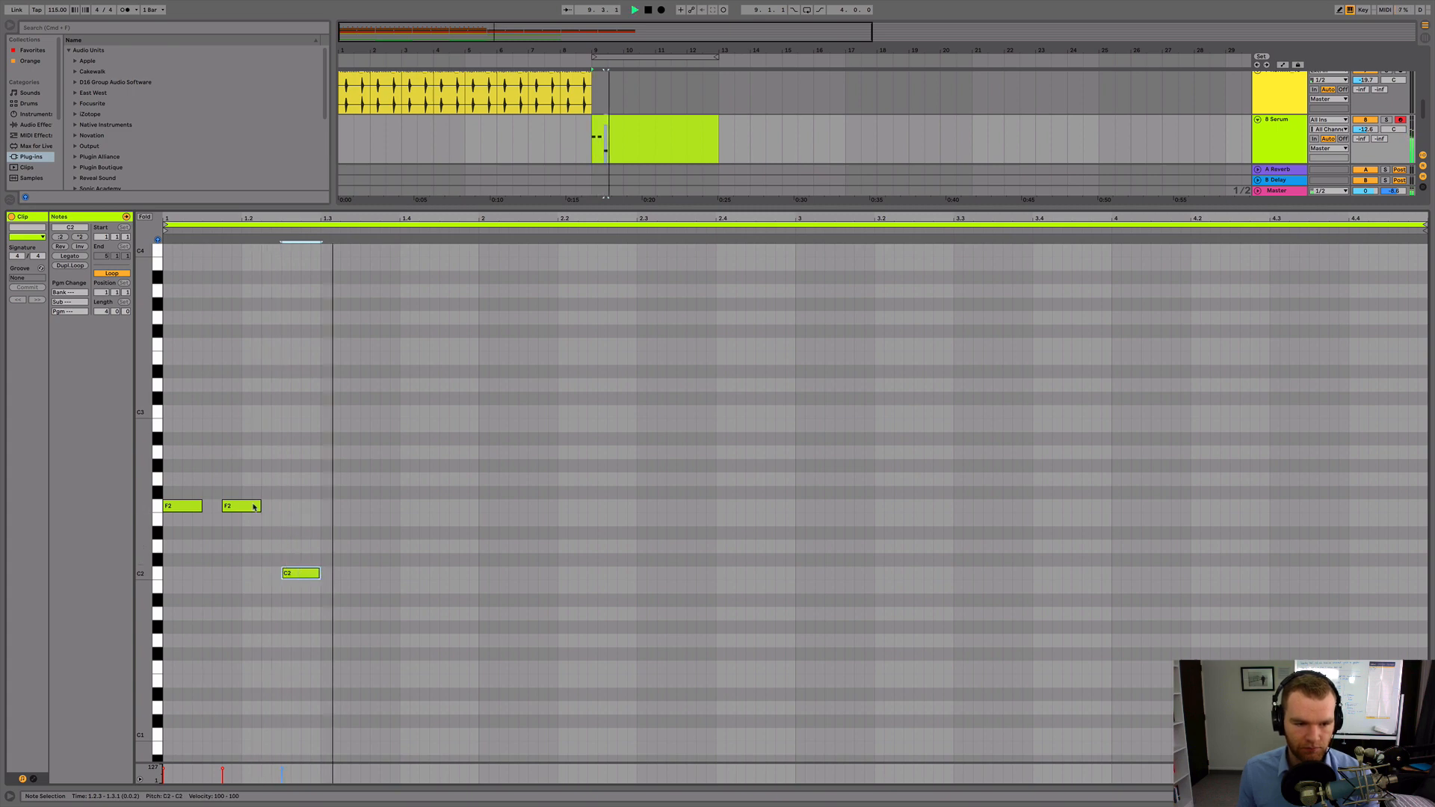
key("space")
key("space")
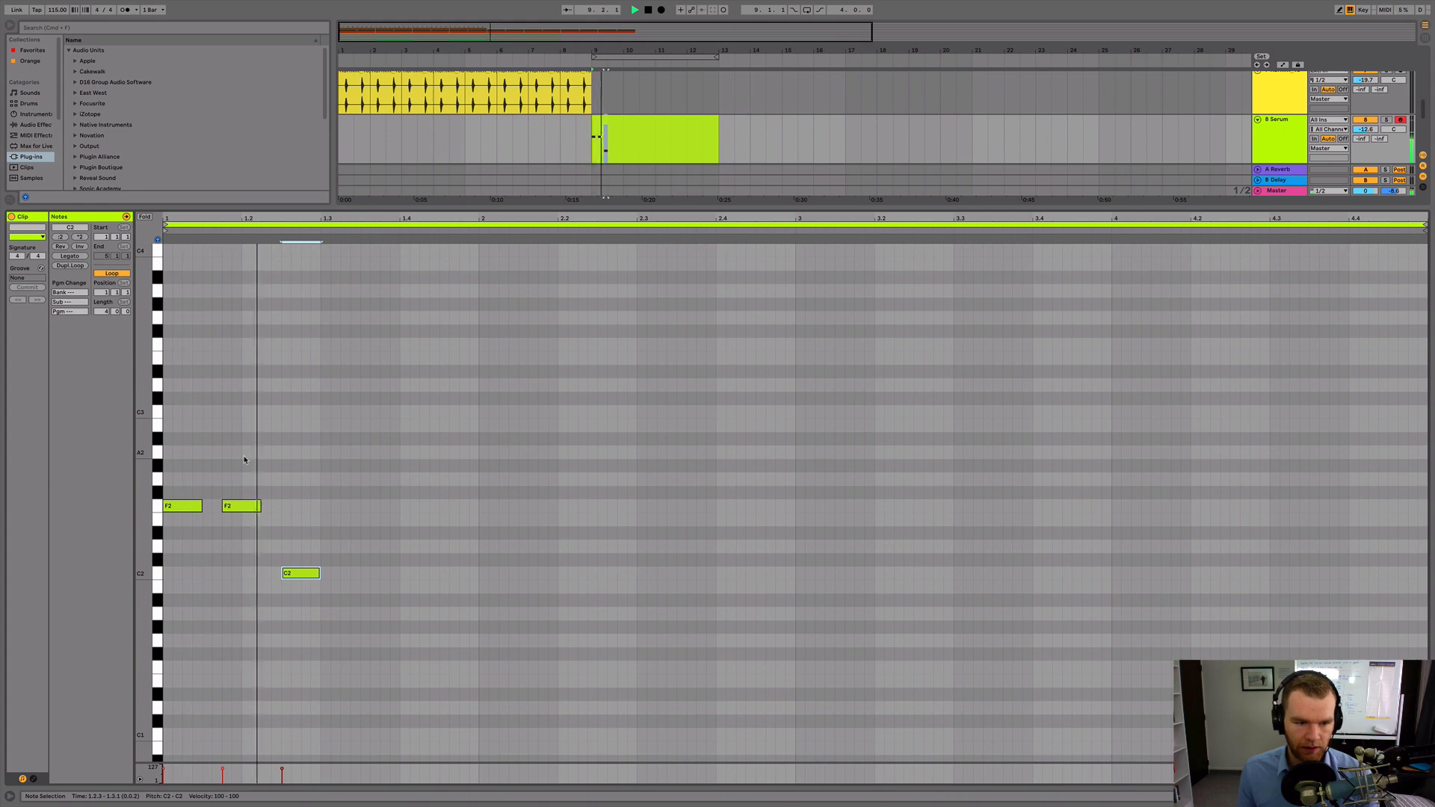
Continue the bar 1 phrase with eighth-length notes C2 at 1.3.2 and C#2 at 1.4.1, and play it back
key("space")
left_click(344, 575)
mouse_move(344, 577)
left_mouse_down()
mouse_move(382, 576)
mouse_move(367, 577)
left_mouse_up()
key("space")
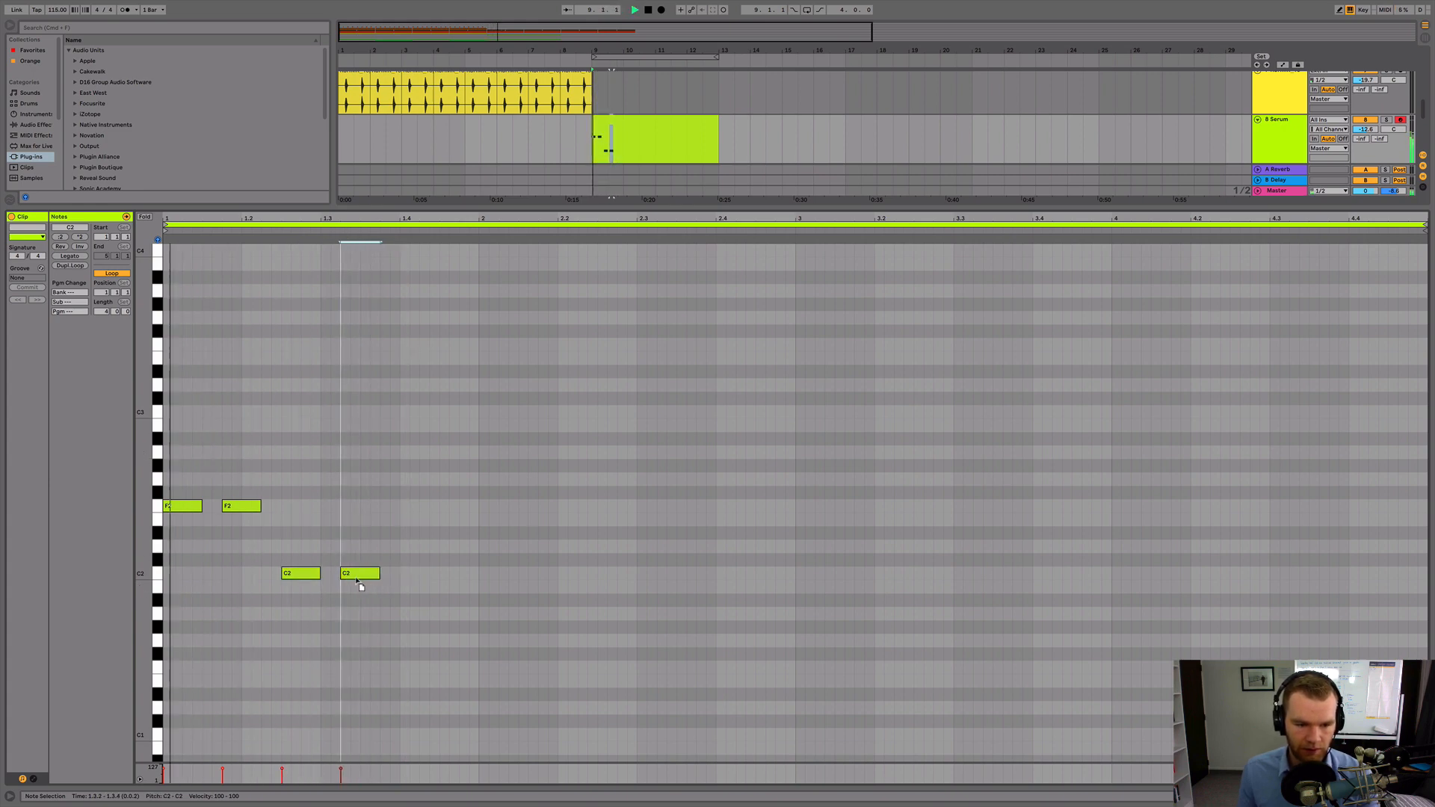
key("space")
left_click(415, 546)
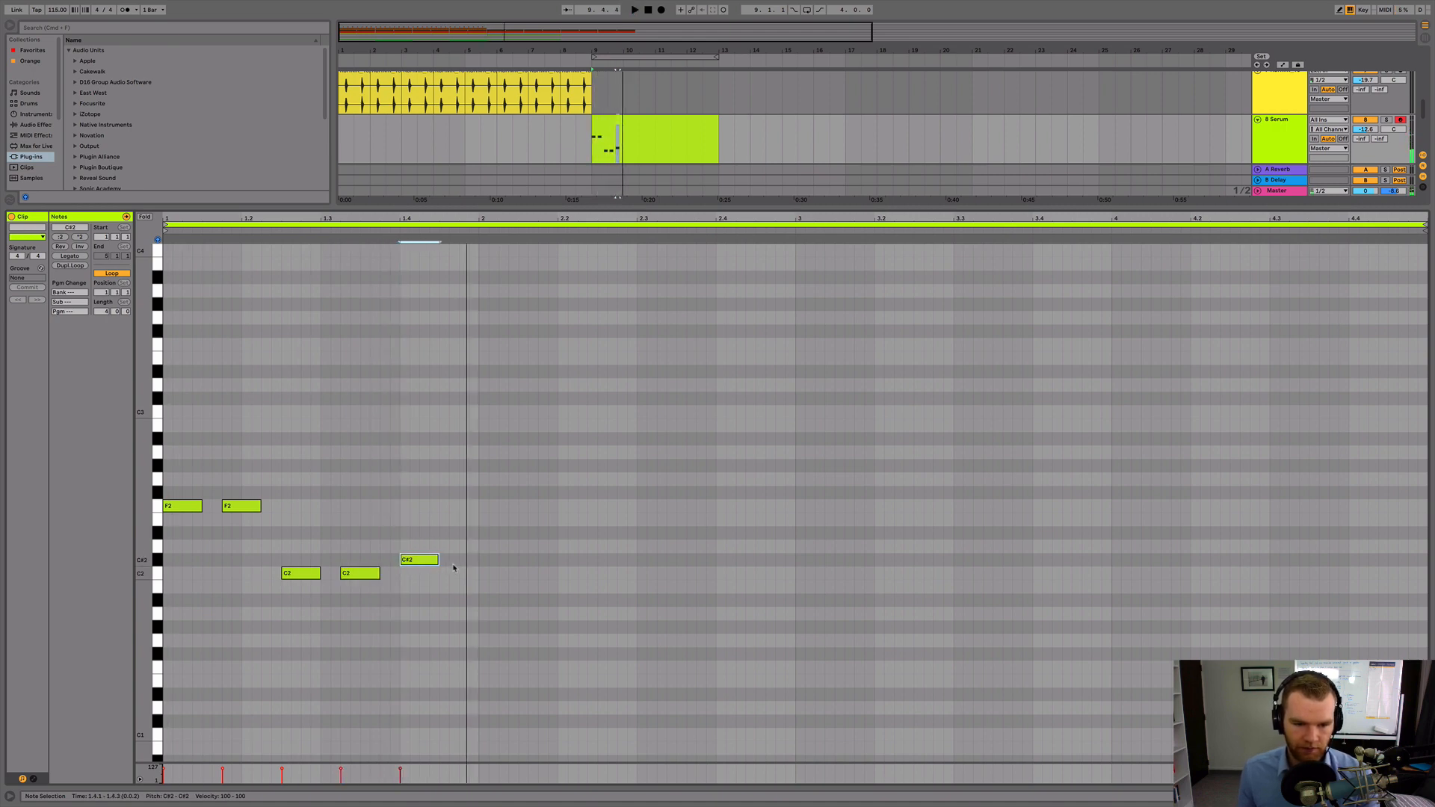
key("space")
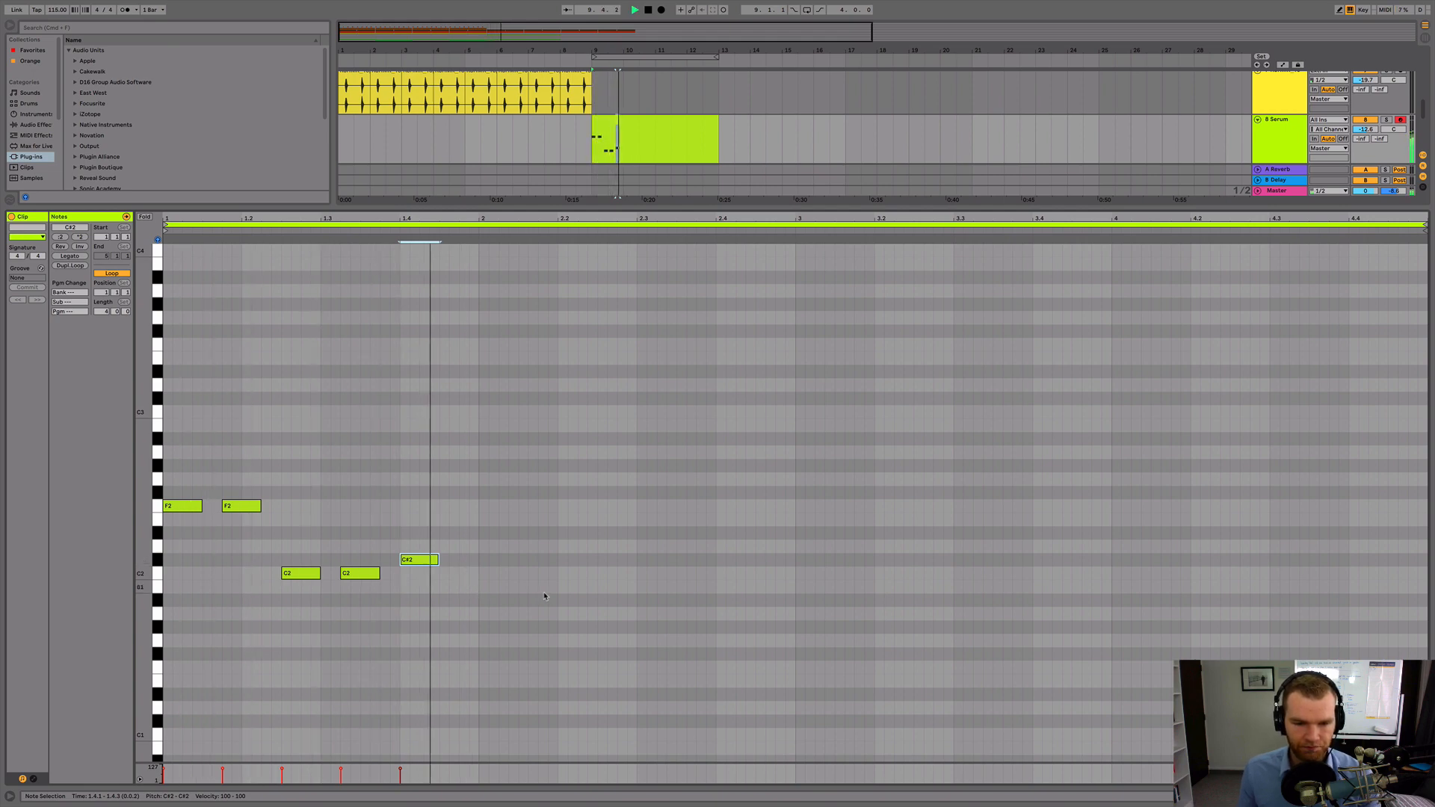
Repeat the rhythm in bar 3 with two A#1 notes at 3.1.1 and 3.1.4 and two C2 notes at 3.2.3 and 3.3.2
double_click(800, 613)
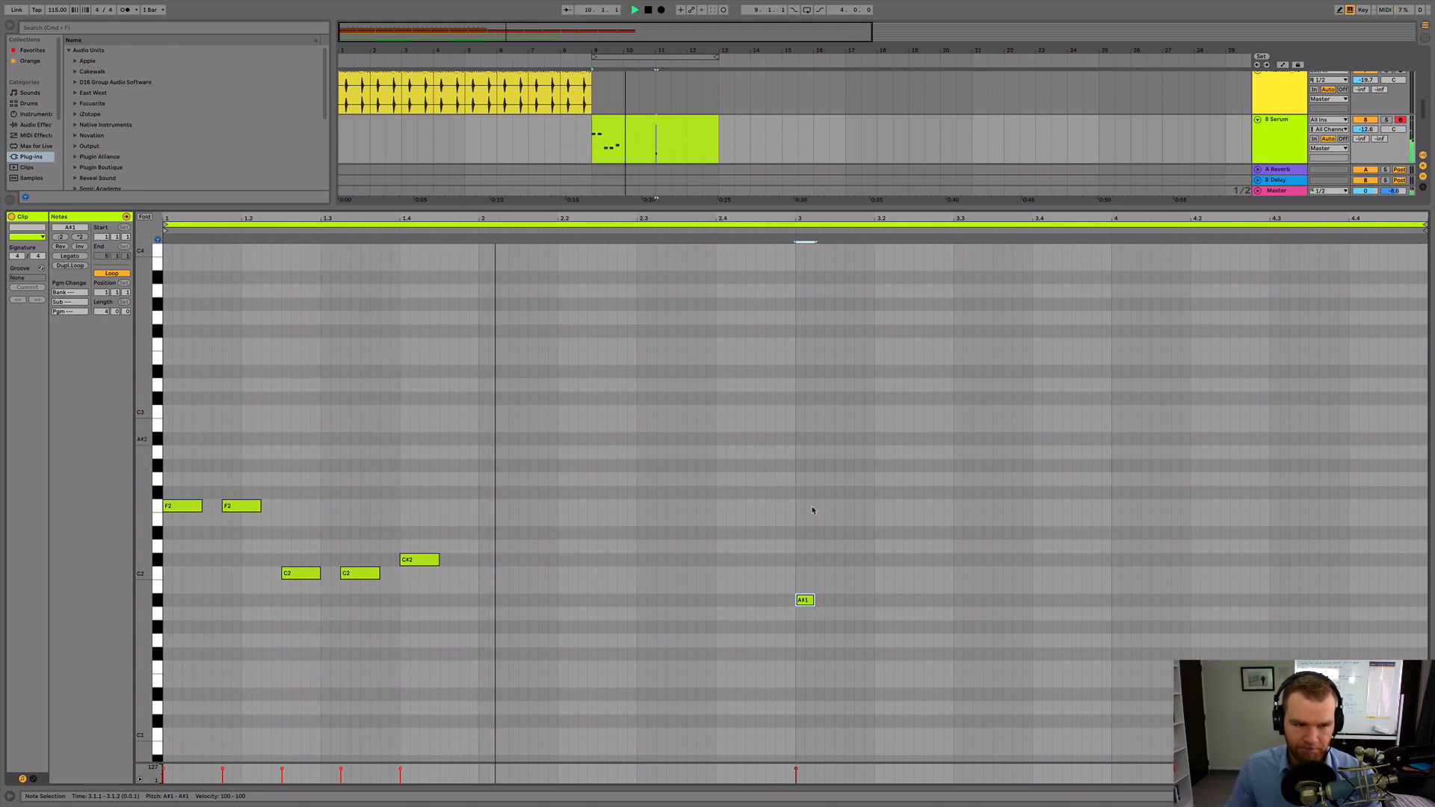
left_click_drag(813, 600, 938, 575)
key("space")
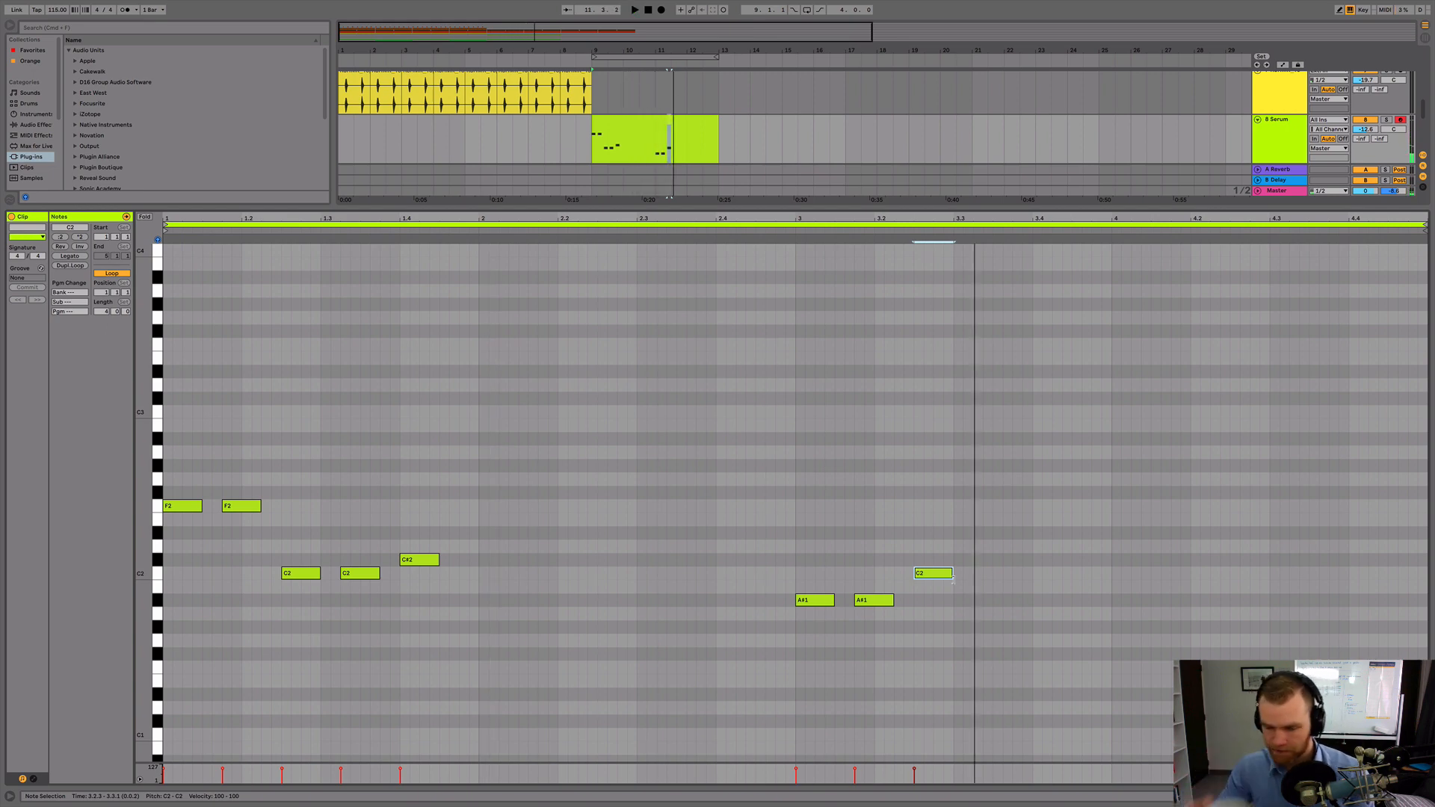
key("super+d")
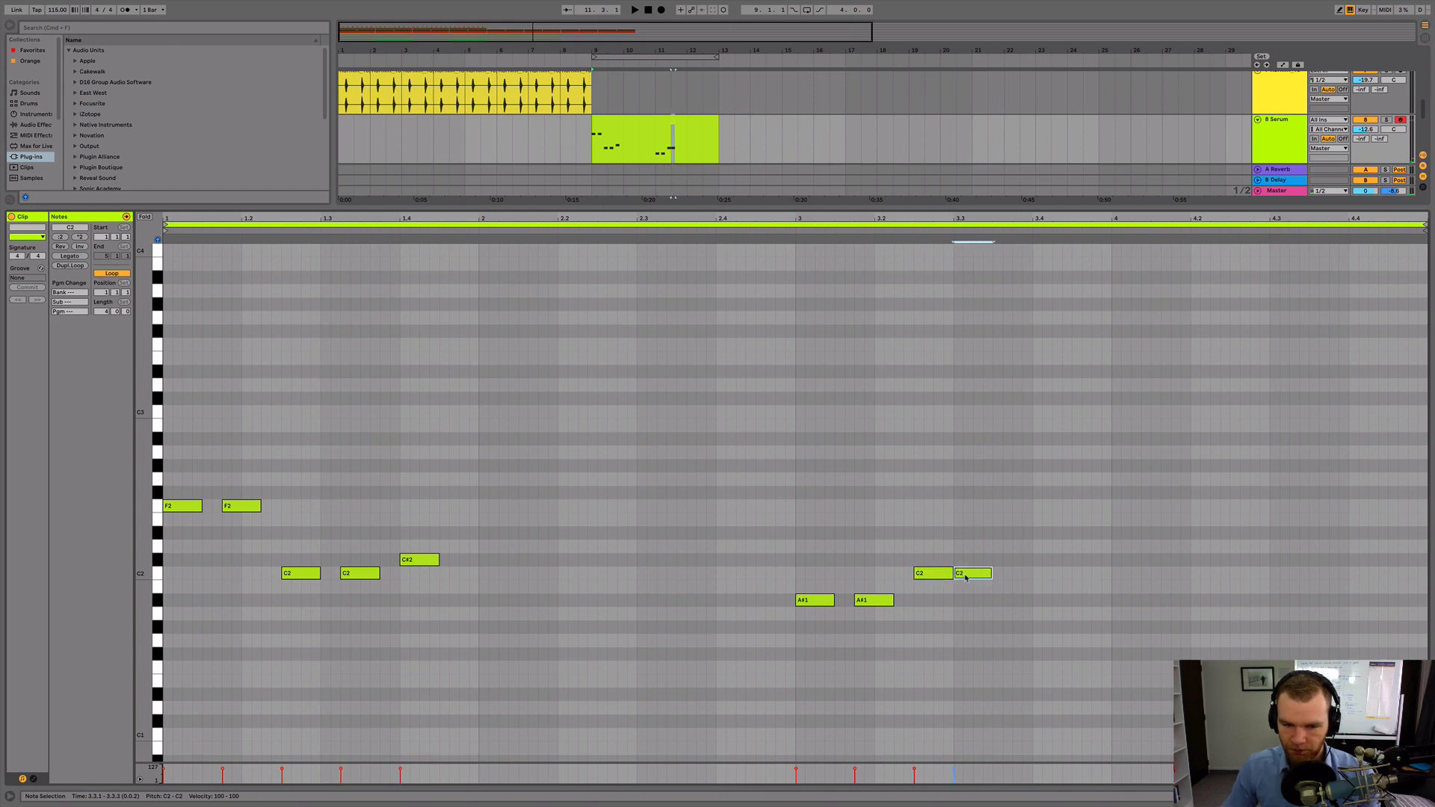
mouse_move(966, 577)
left_mouse_down()
mouse_move(999, 579)
mouse_move(986, 580)
left_mouse_up()
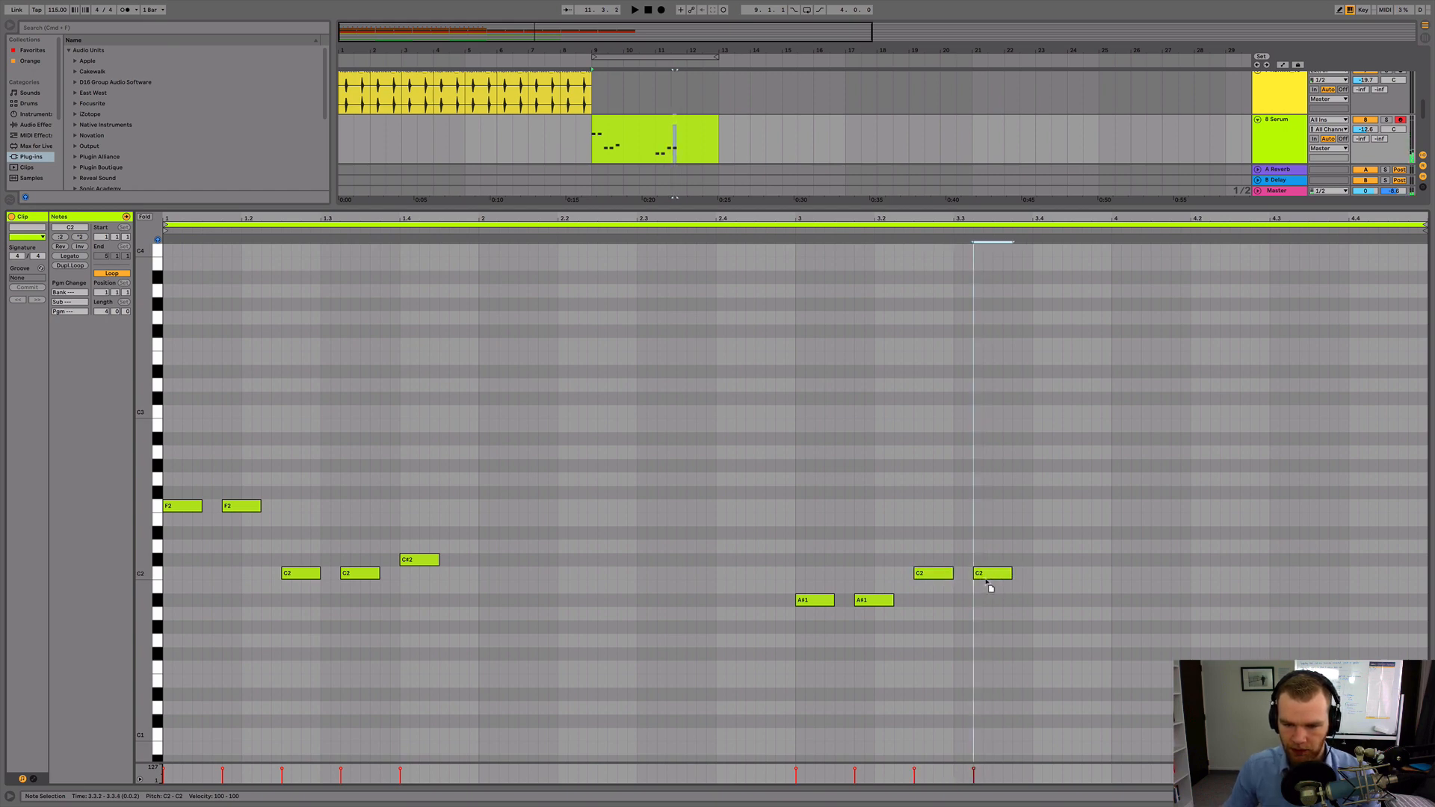
End the bar 3 phrase with an eighth-length note at 3.4.1, trying A1 and G#1 before settling on F1
left_click_drag(1050, 627, 1050, 635)
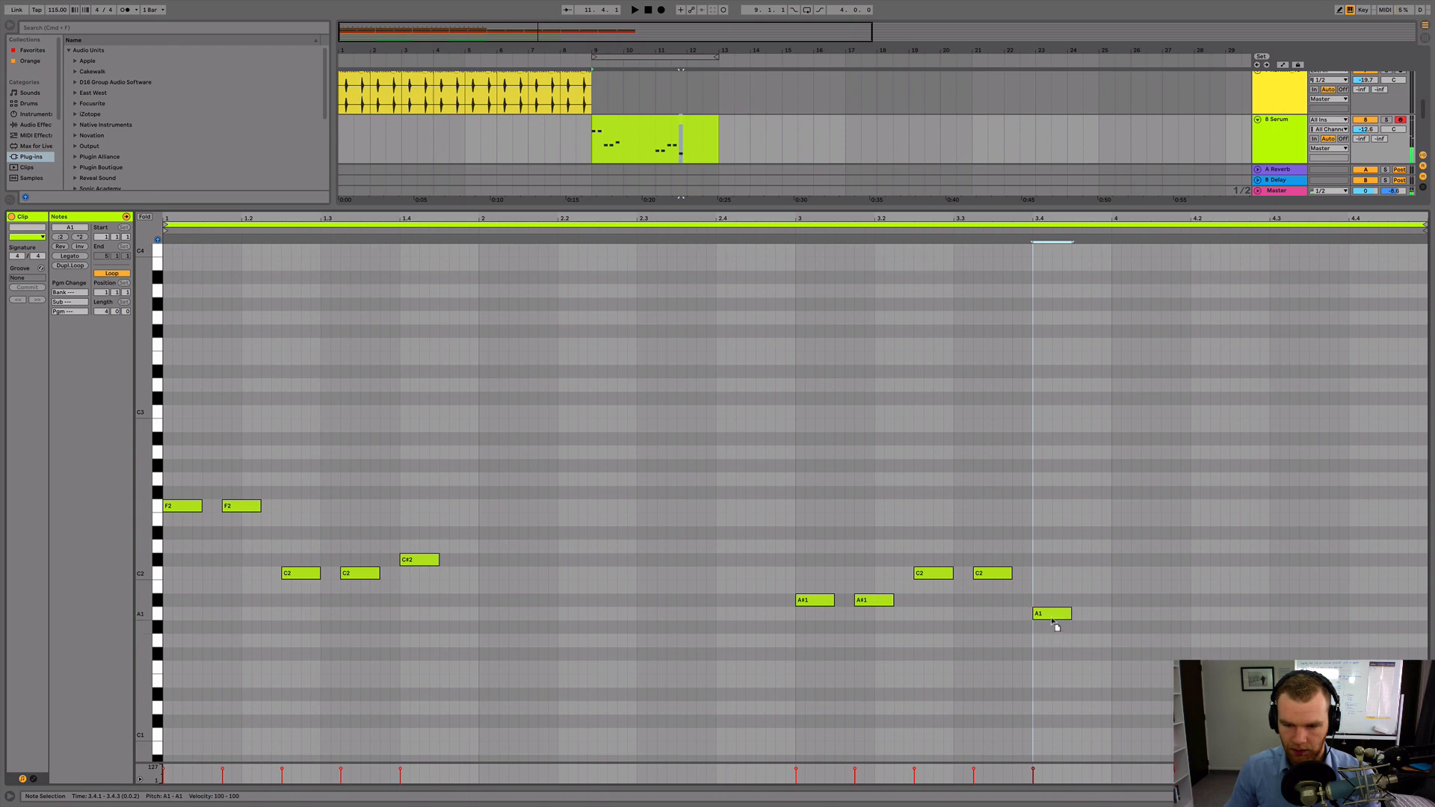
left_click_drag(1057, 628, 1057, 634)
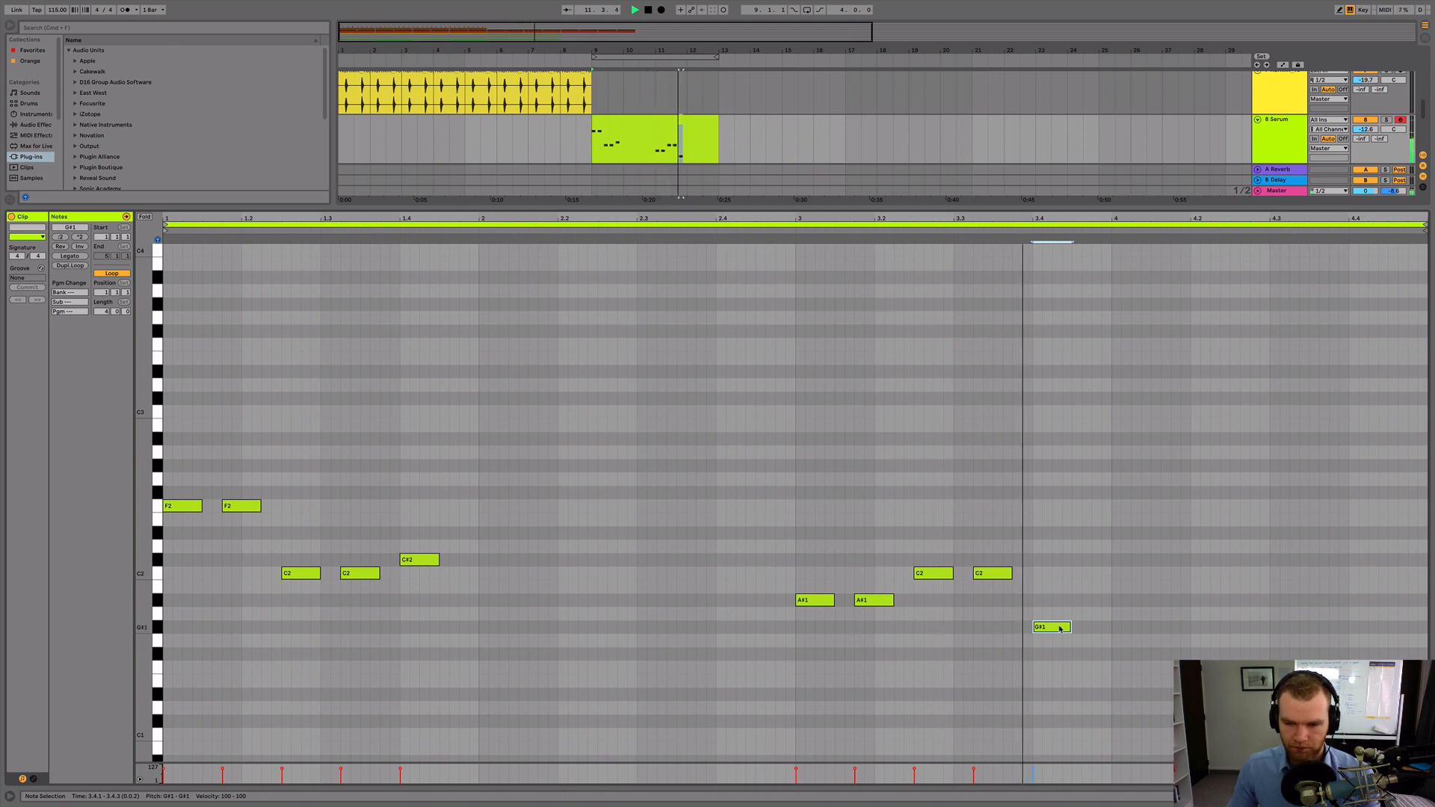
left_click_drag(1059, 626, 1061, 669)
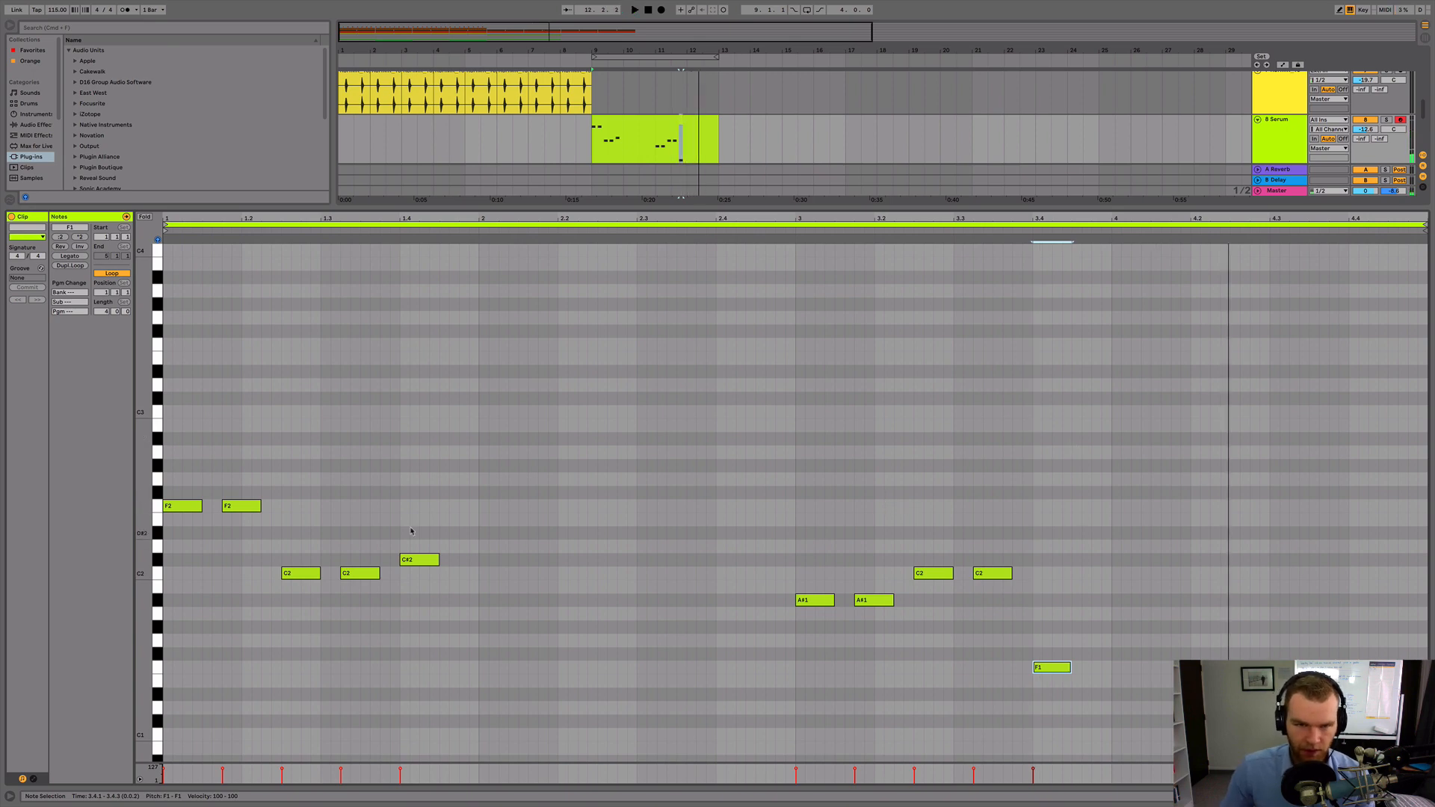
Stack C3 and G#2 above the two opening F2 notes to turn them into chords
scroll(411, 530, "up", 1)
scroll(400, 523, "up", 8)
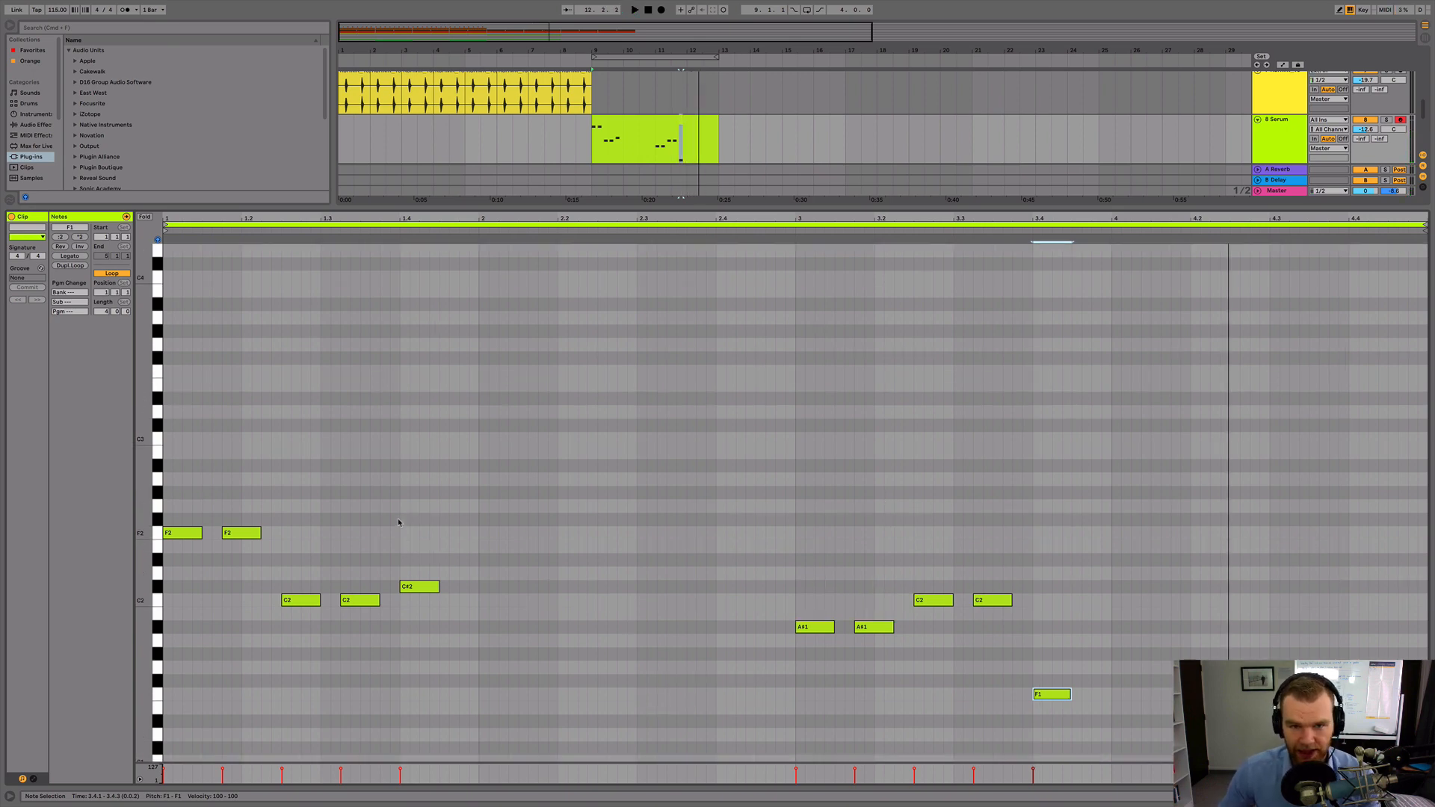
key("space")
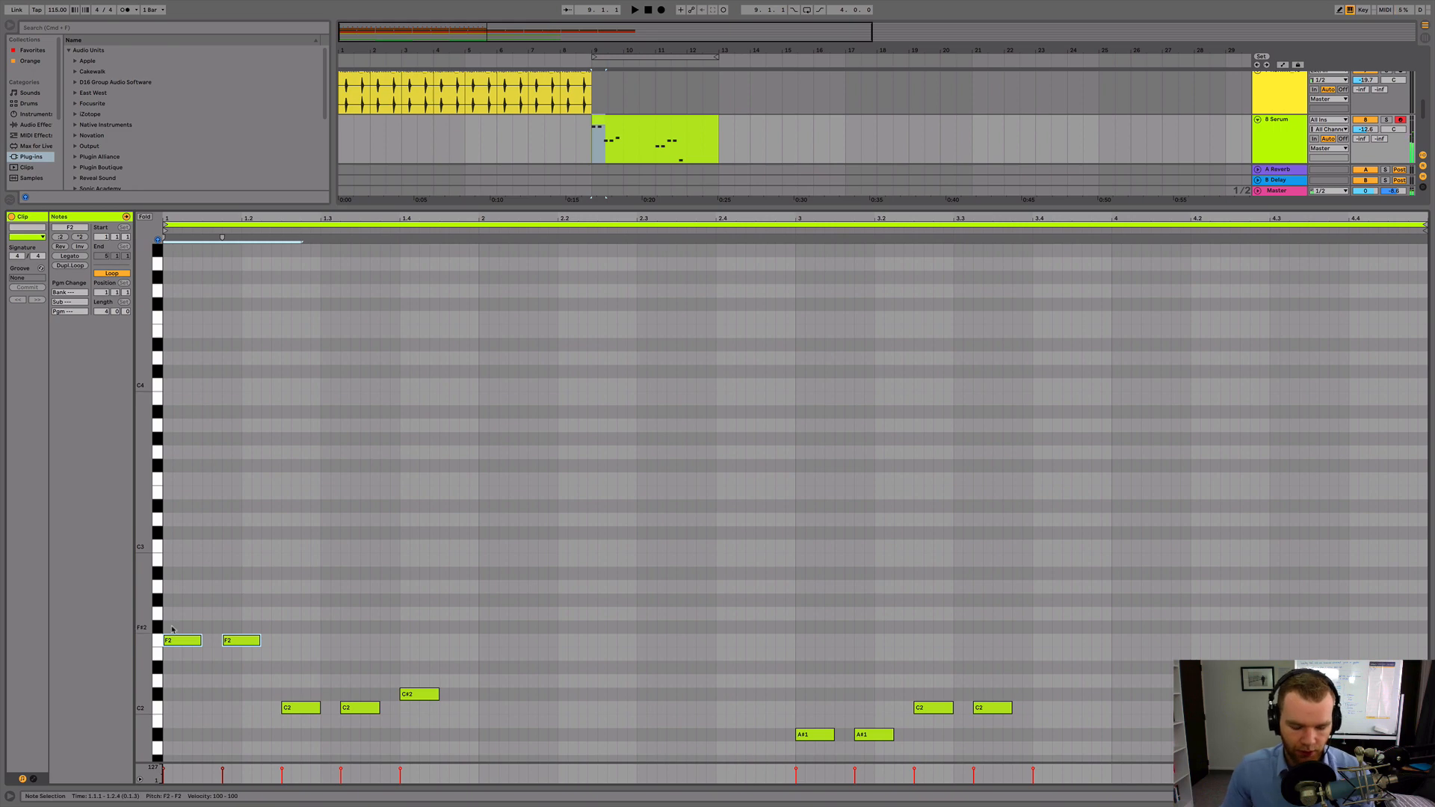
scroll(188, 626, "up", 1)
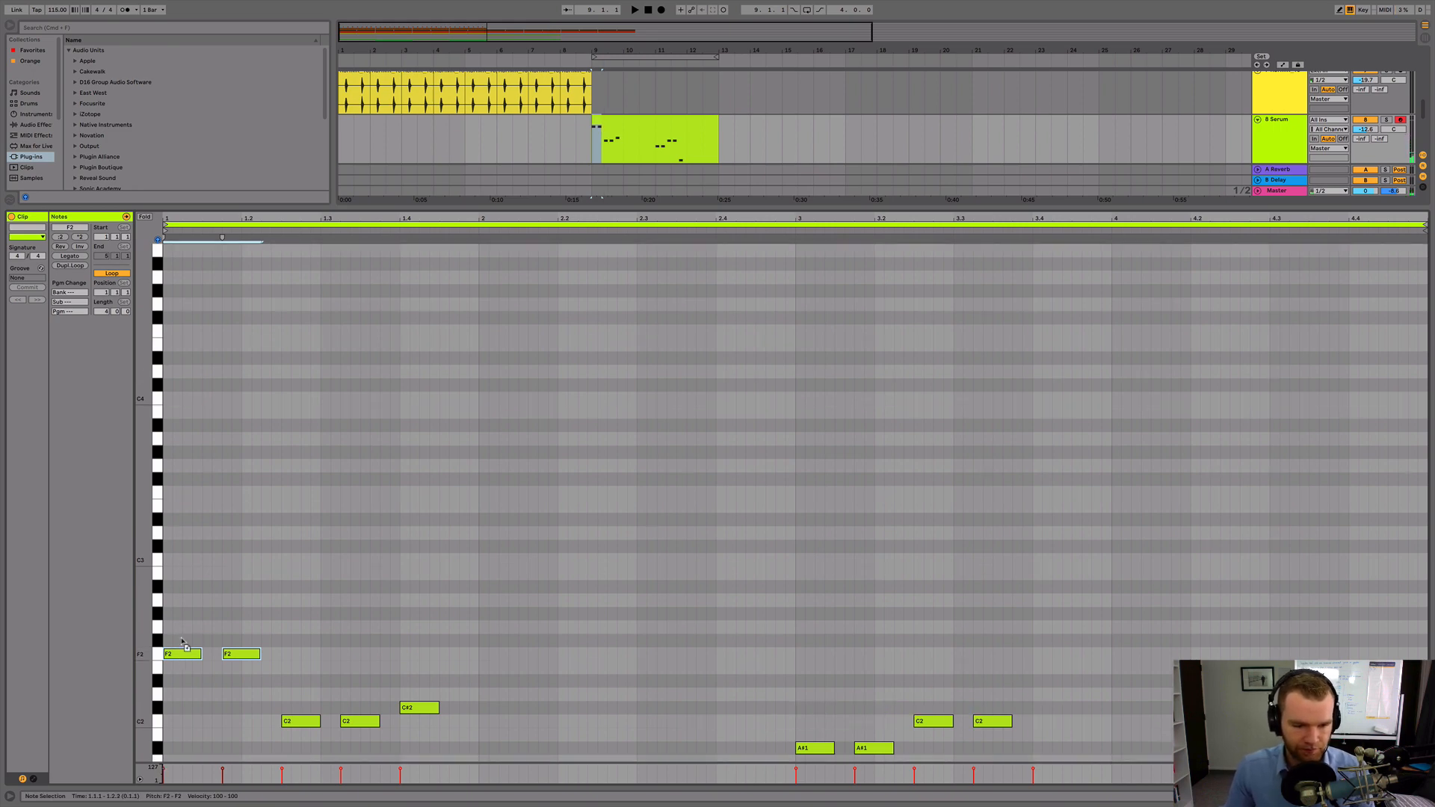
left_click_drag(181, 642, 259, 608)
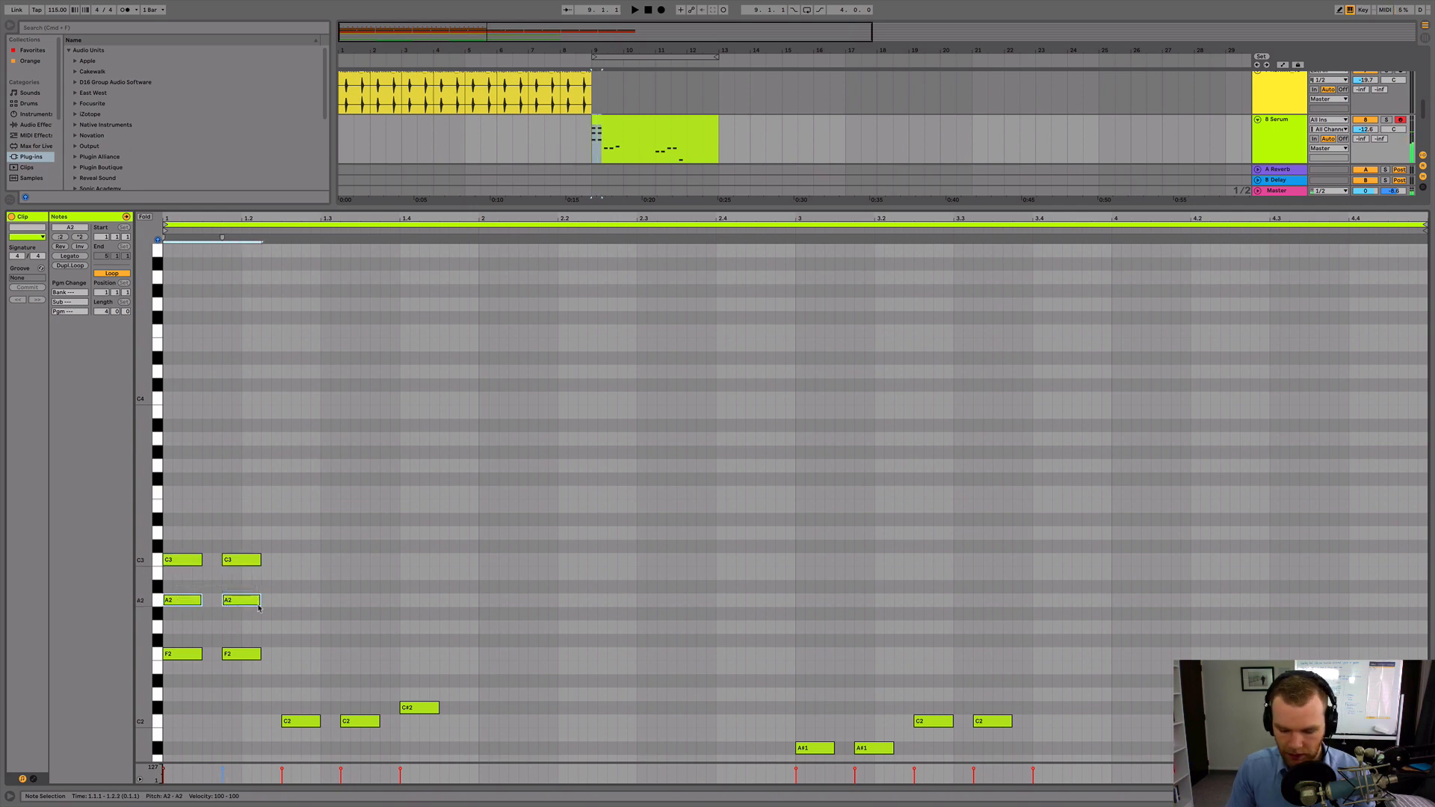
scroll(343, 628, "down", 4)
left_click(300, 417)
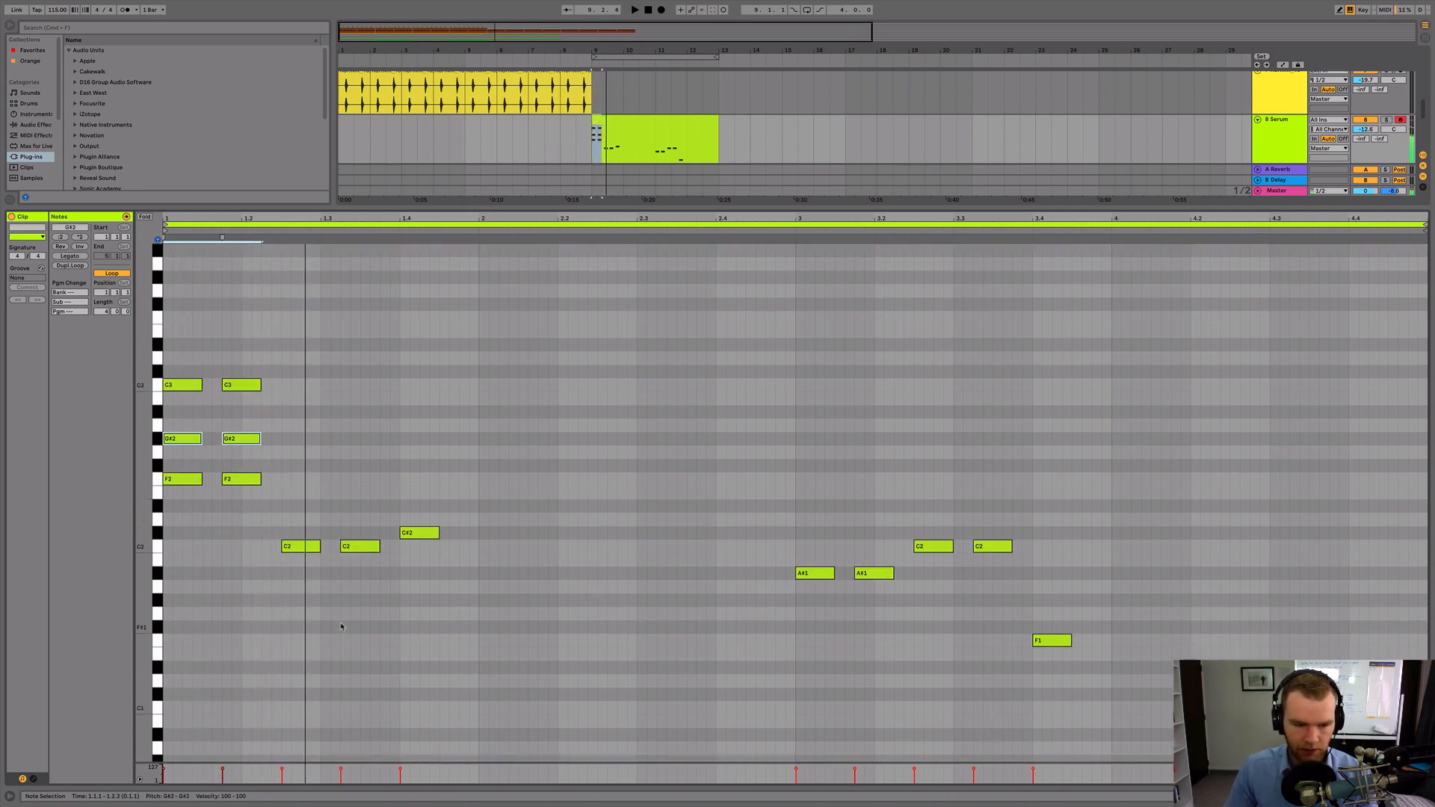
Try the opening chords with their C3 notes at C1 and with their G#2 notes at G#1, restoring each pair
left_click_drag(300, 417, 198, 358)
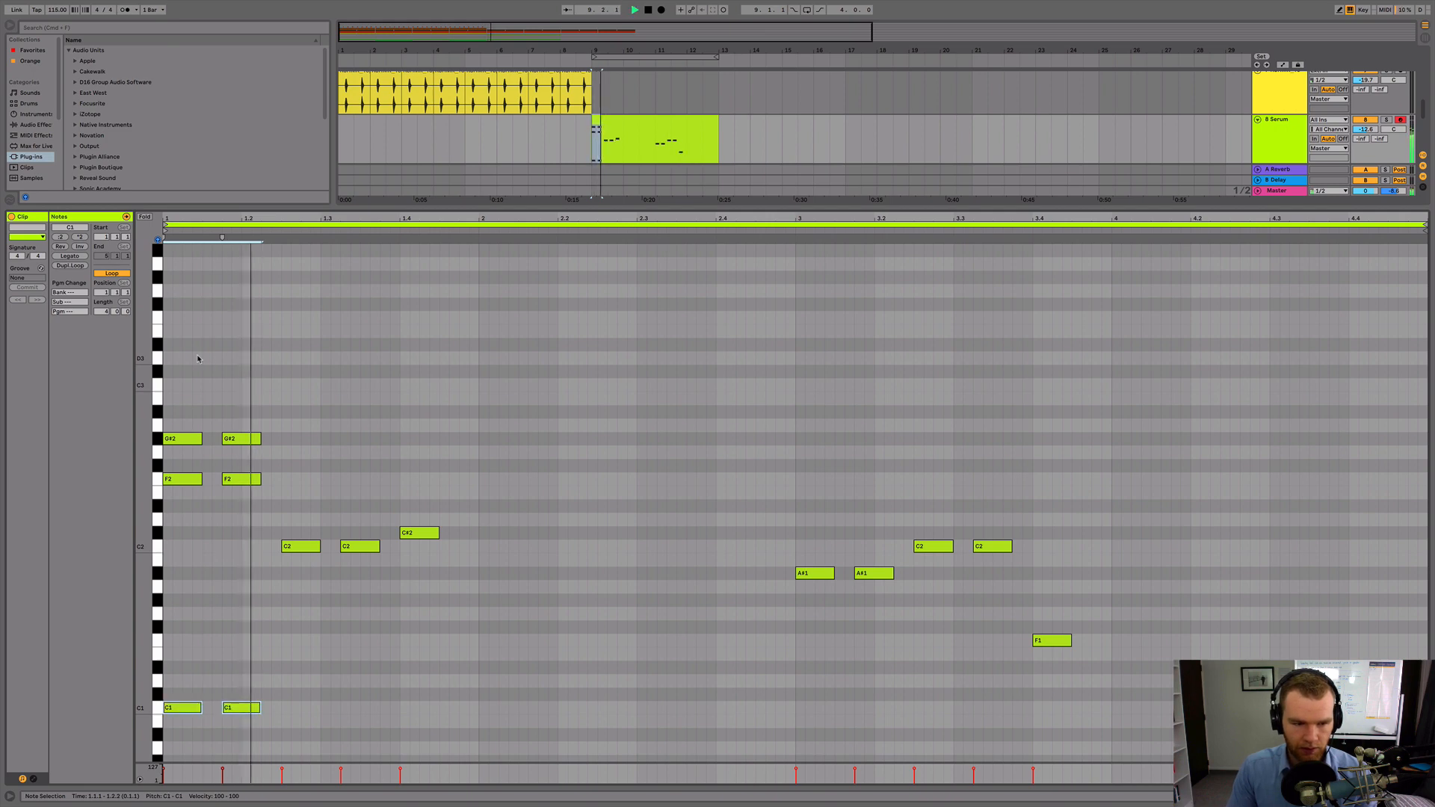
key("shift+Up")
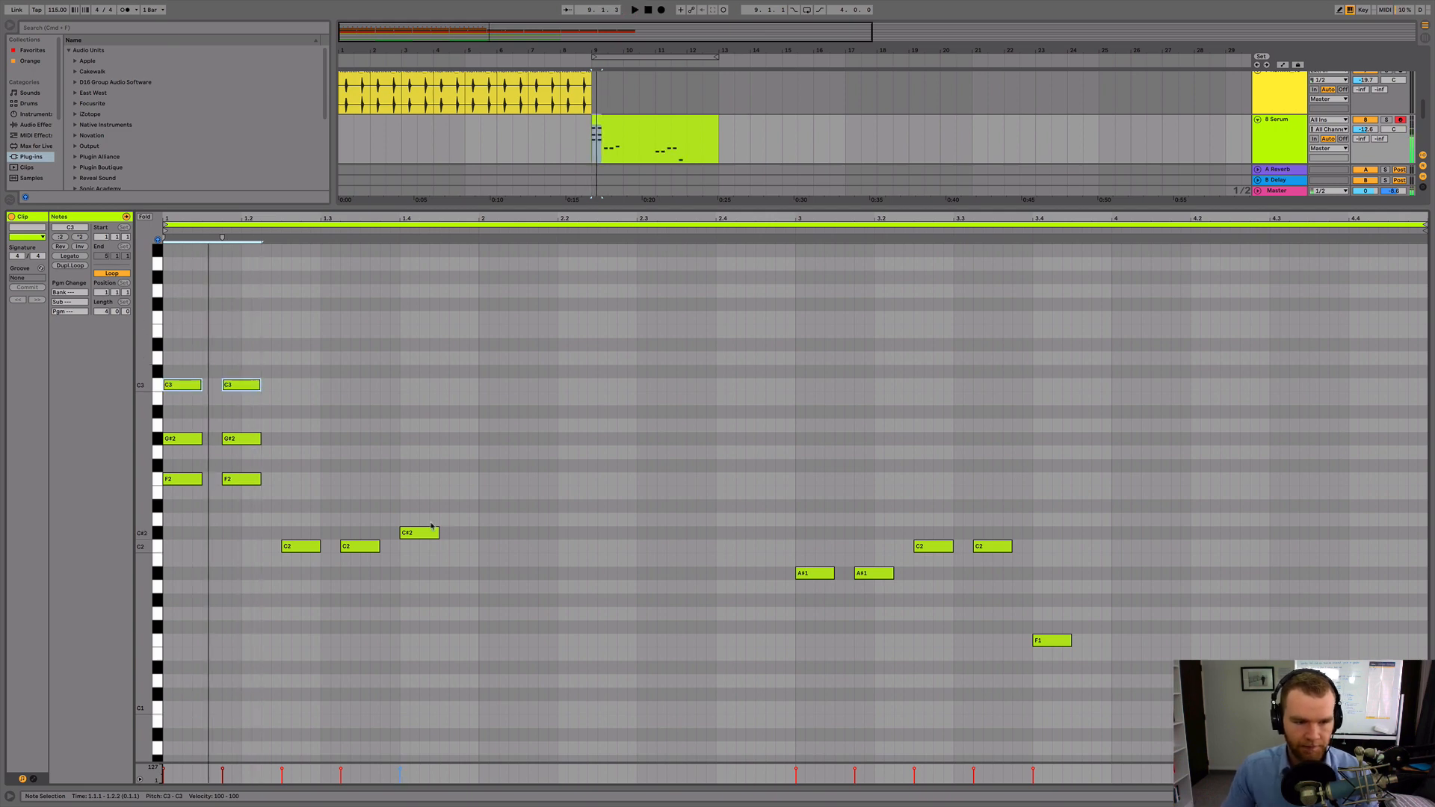
left_click_drag(344, 447, 103, 432)
key("shift+Down")
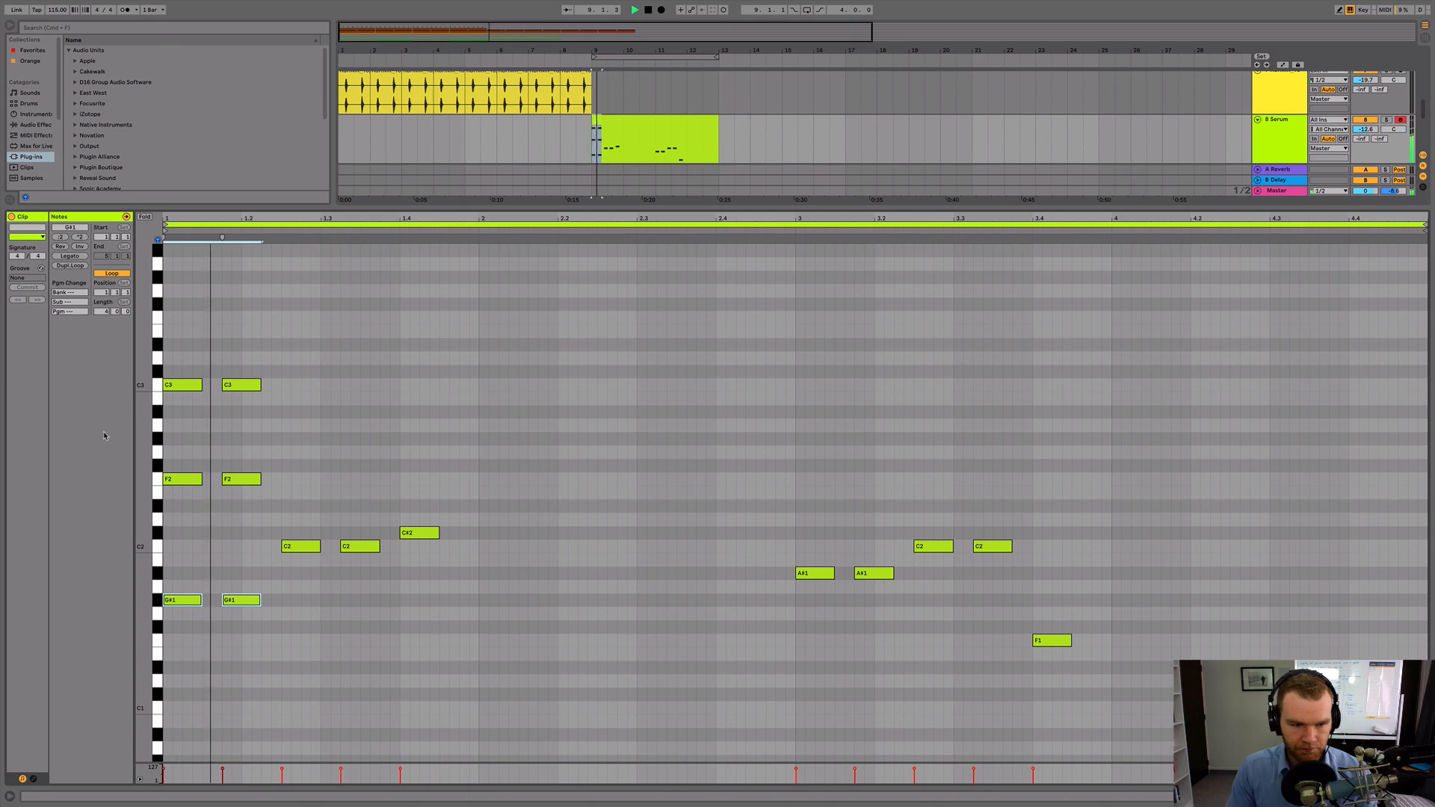
key("shift+Up")
scroll(423, 409, "up", 3)
scroll(423, 408, "up", 1)
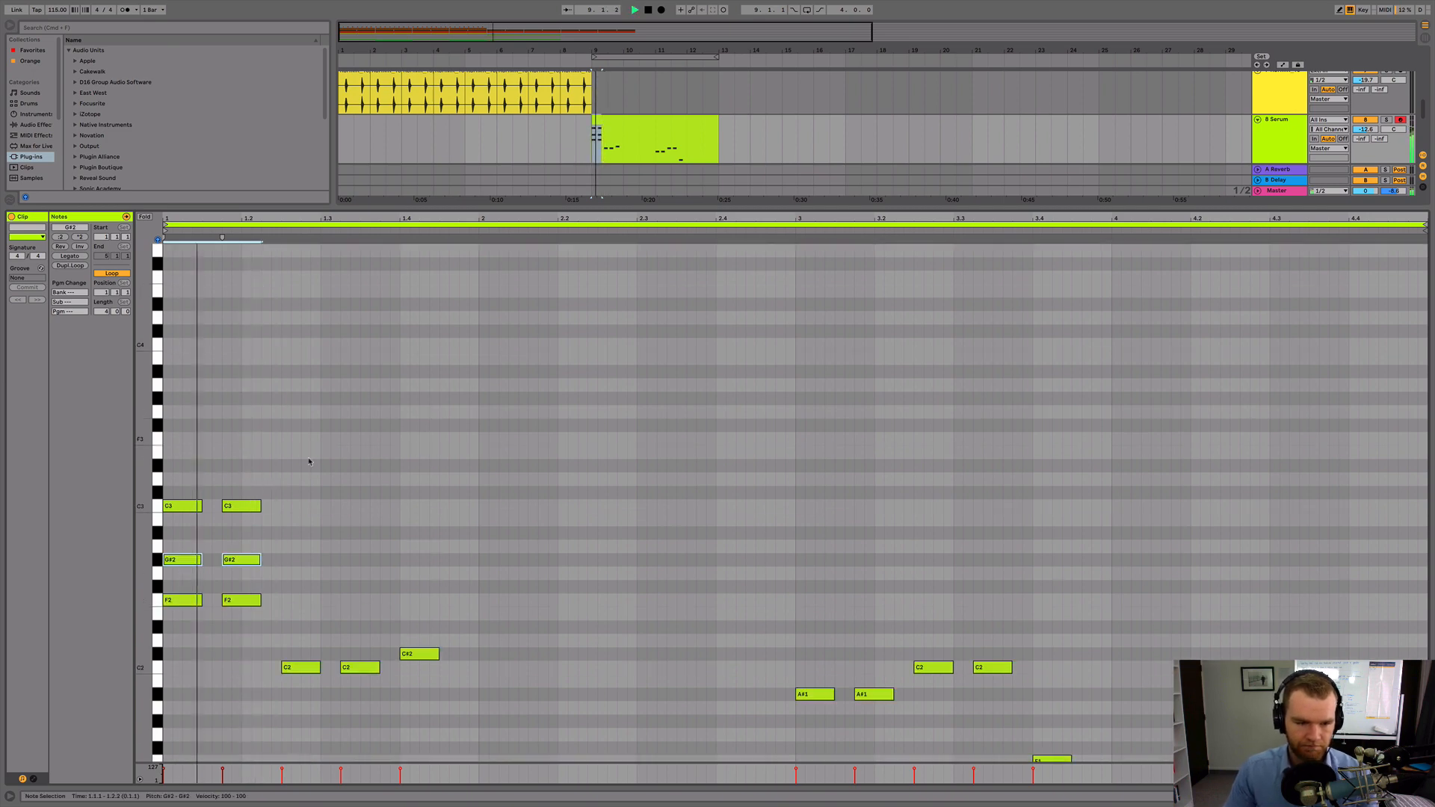
left_click(172, 455)
left_click_drag(198, 456, 200, 472)
key("Delete")
Play the opening chords and harmonize the rest of bar 1 with D#2 above both C2 notes and F2 above the C#2
key("space")
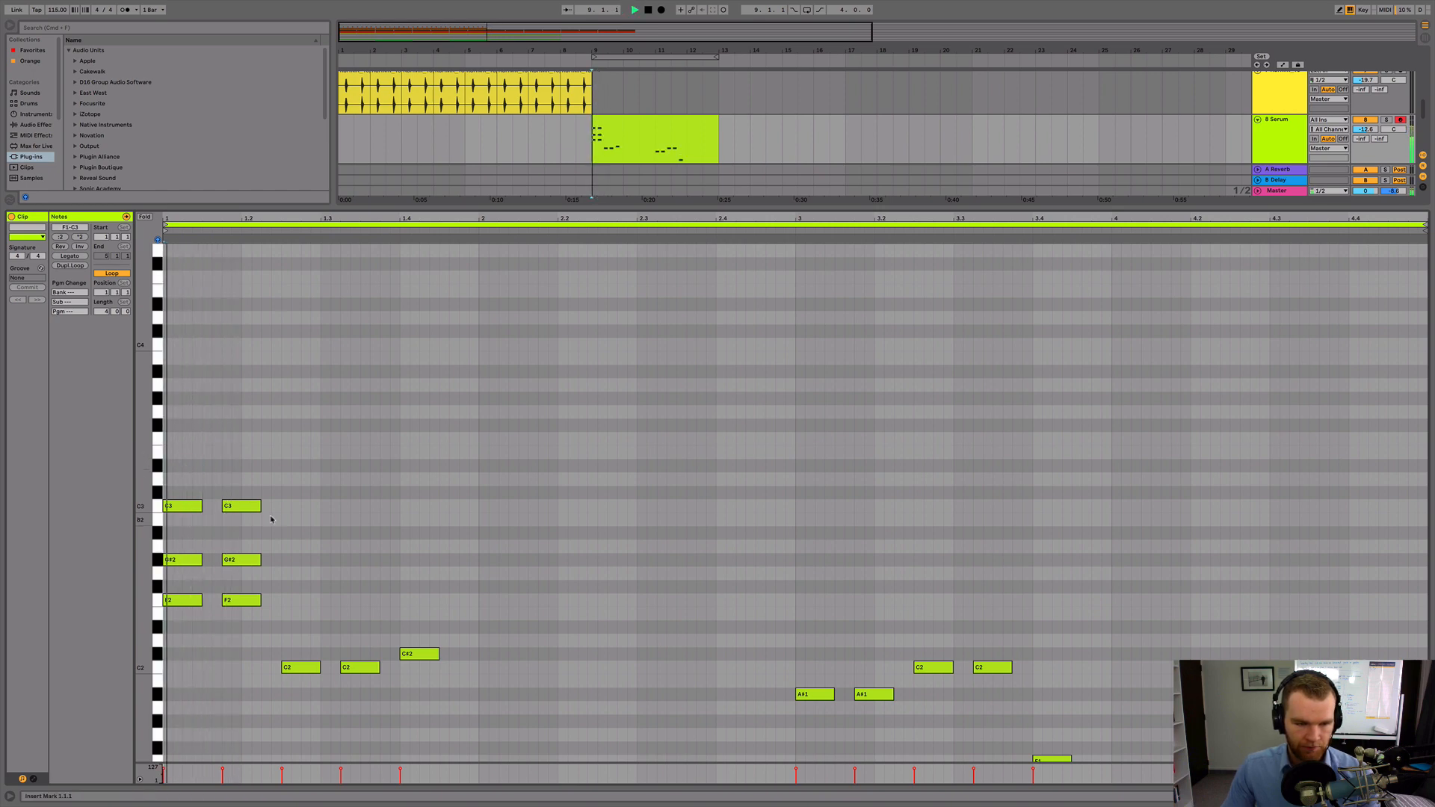
key("space")
key("space")
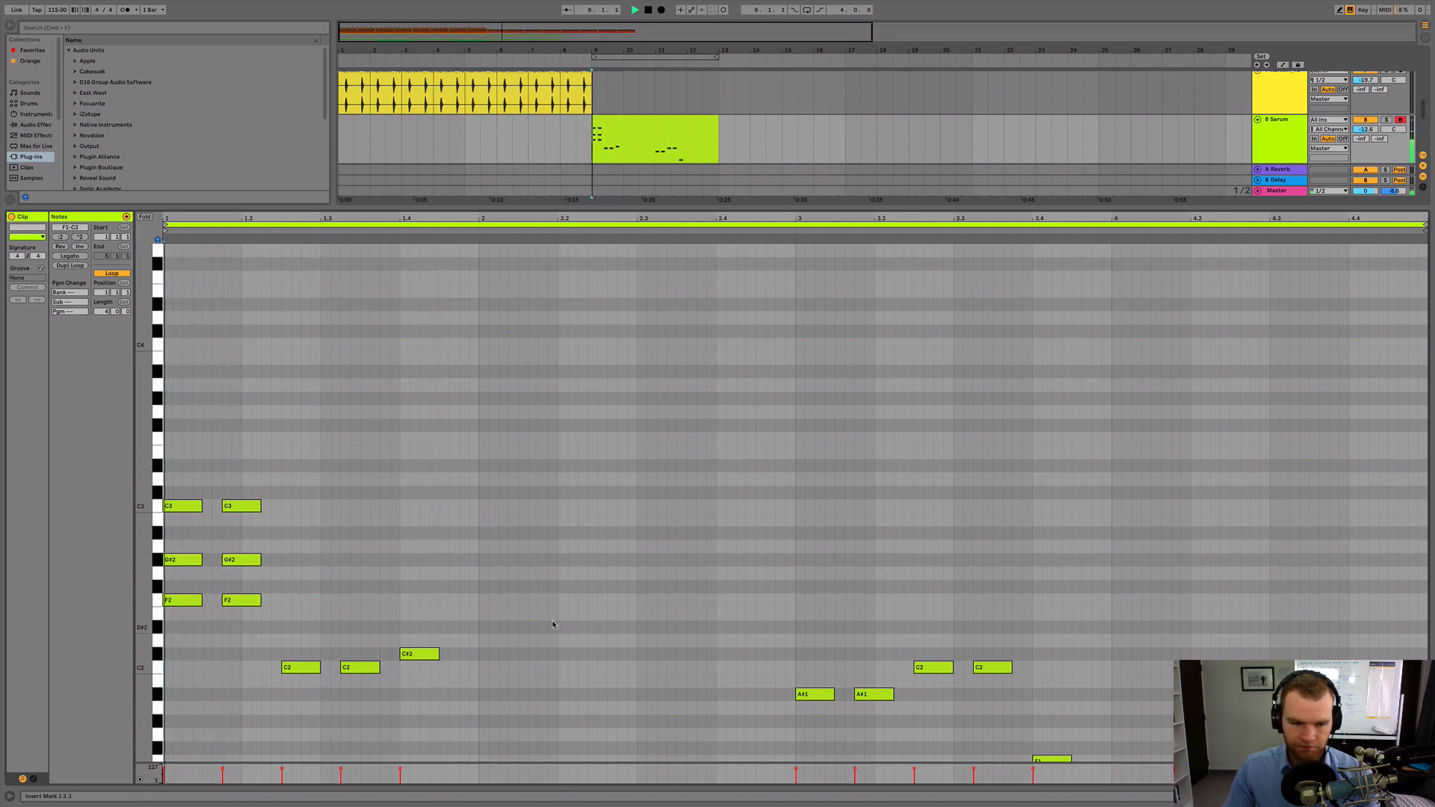
key("space")
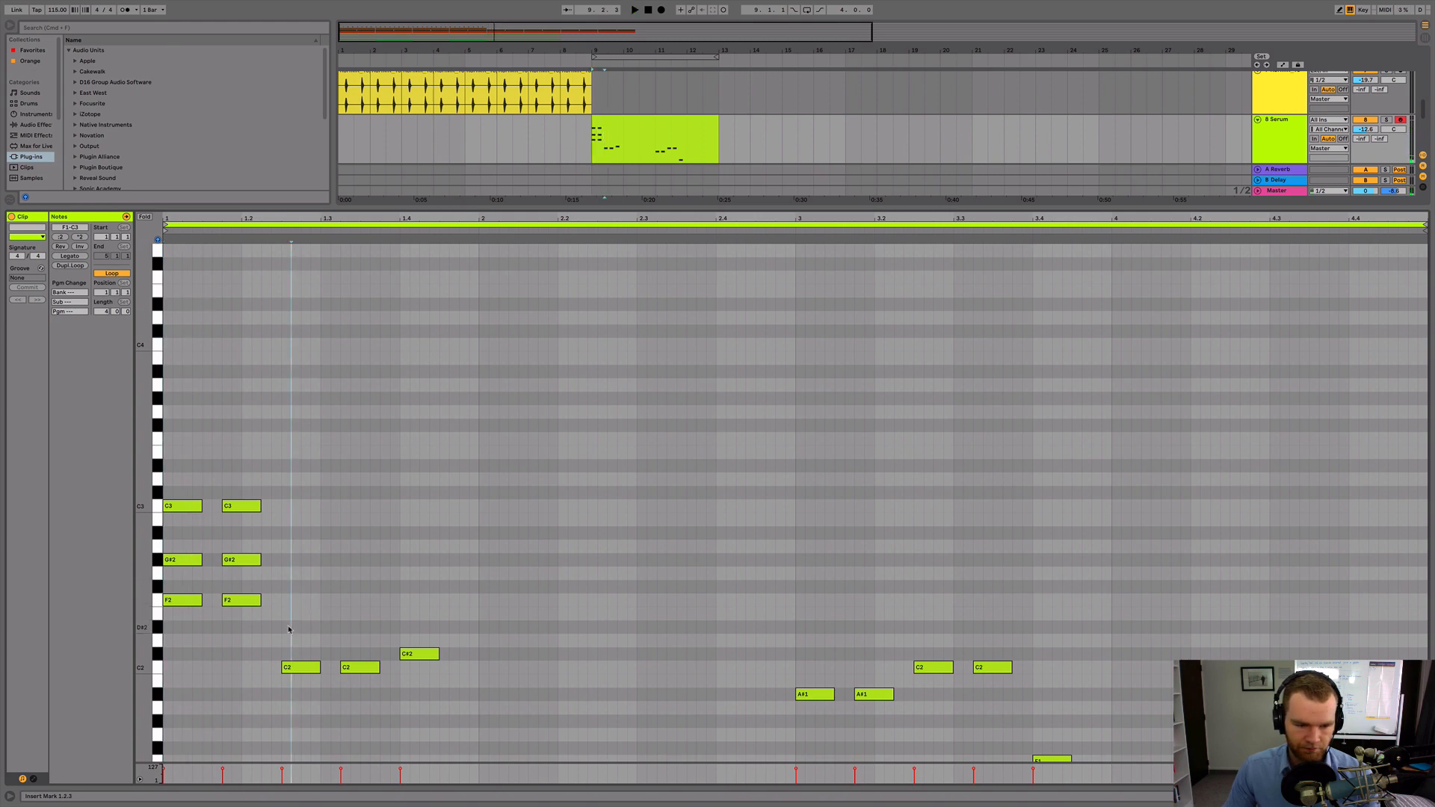
key("space")
left_click_drag(287, 627, 415, 609)
key("space")
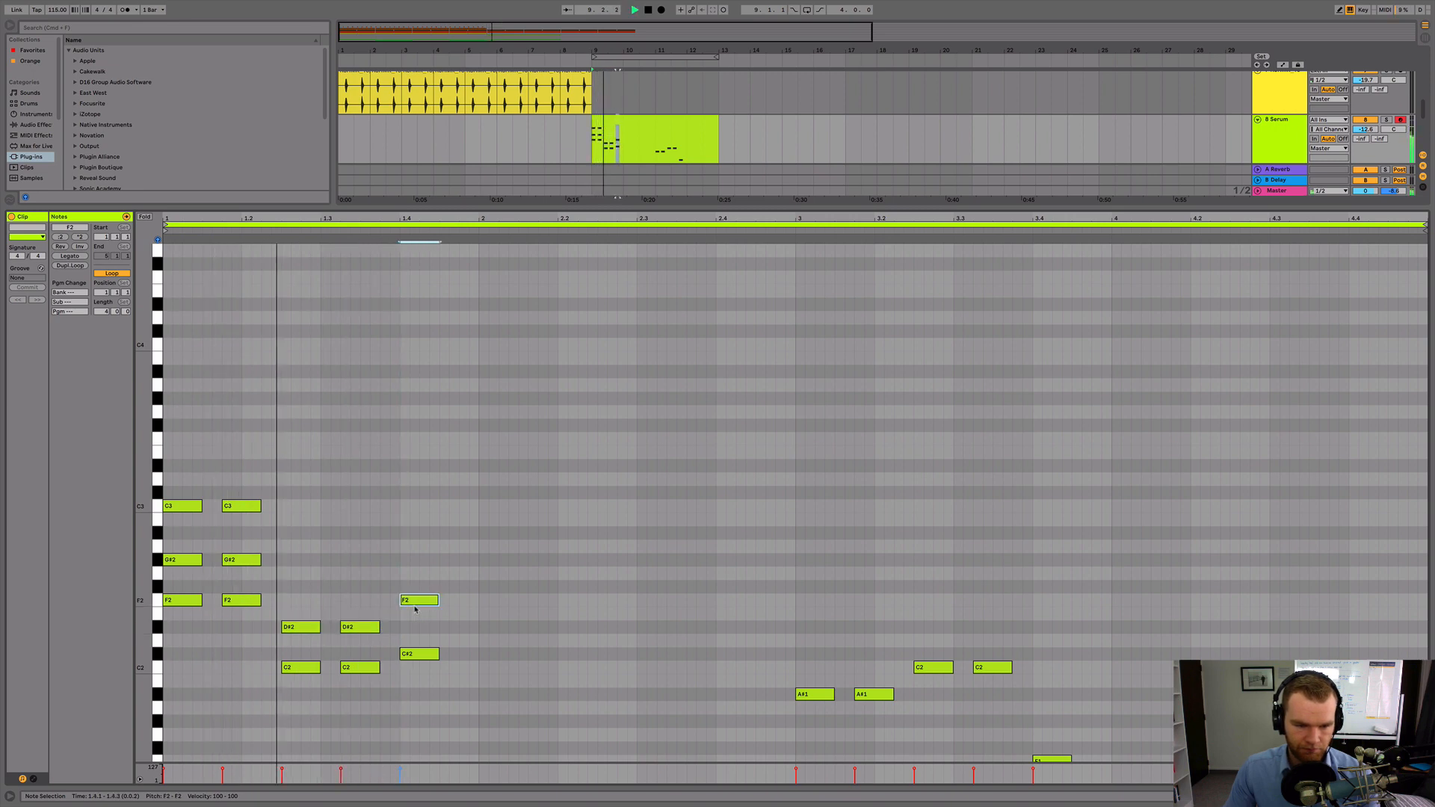
Add G#2 as the top note over the two C2 and D#2 pairs in bar 1 and listen to the result
left_click_drag(379, 635, 312, 564)
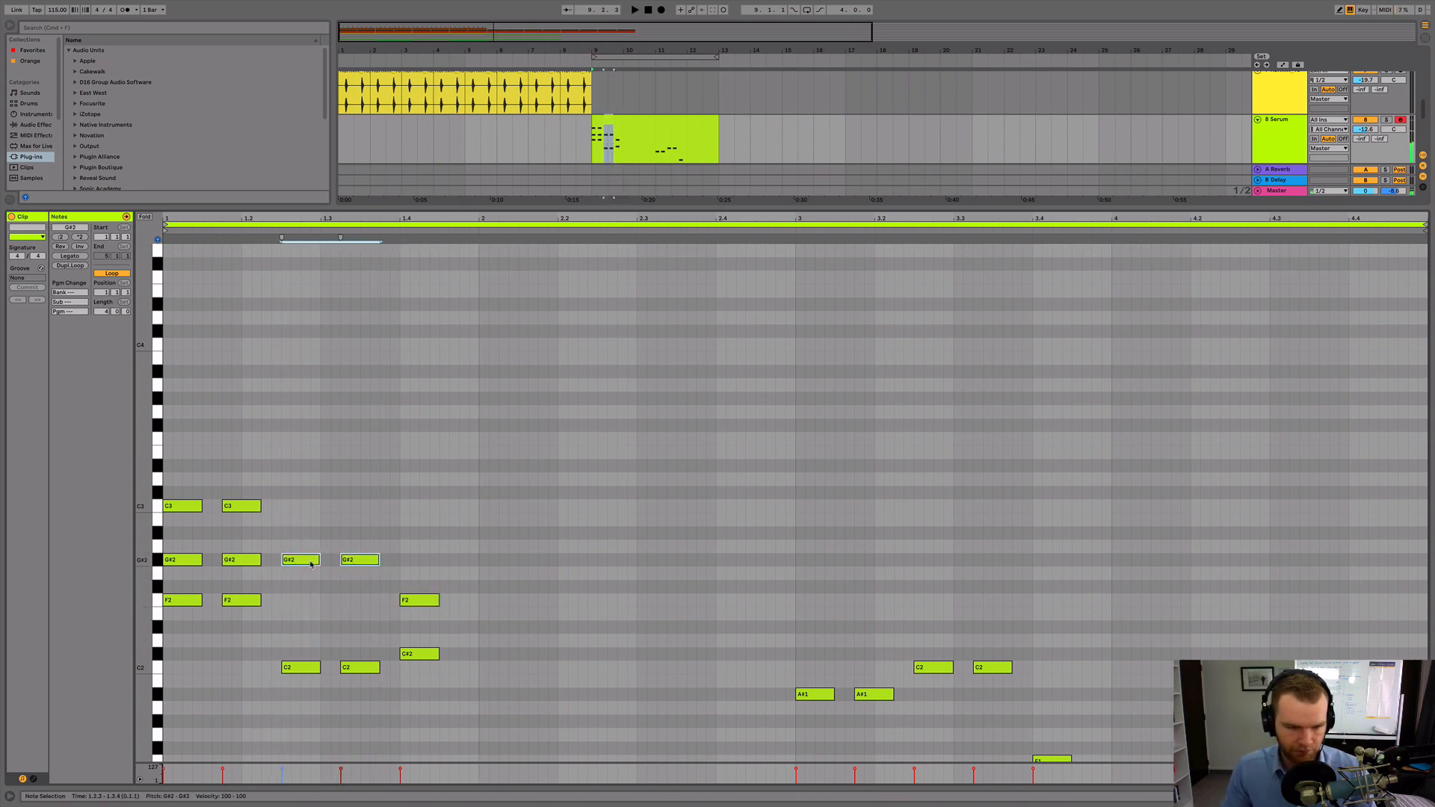
key("space")
key("v")
key("space")
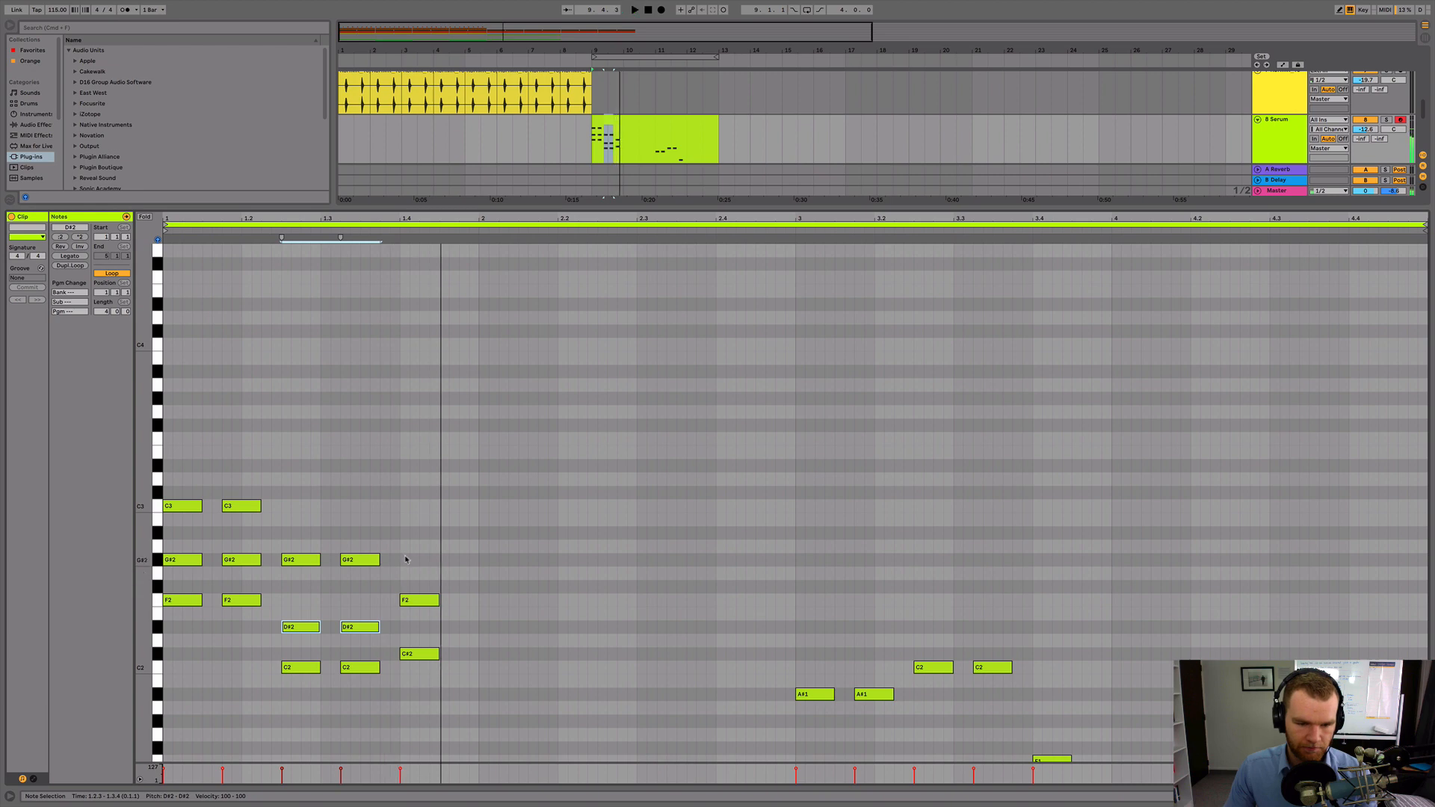
Add a top note to the chord at 1.4.1, trying A#2 before settling on G#2, and play it back
double_click(406, 559)
key("space")
mouse_move(408, 560)
left_mouse_down()
mouse_move(448, 560)
mouse_move(428, 548)
left_mouse_up()
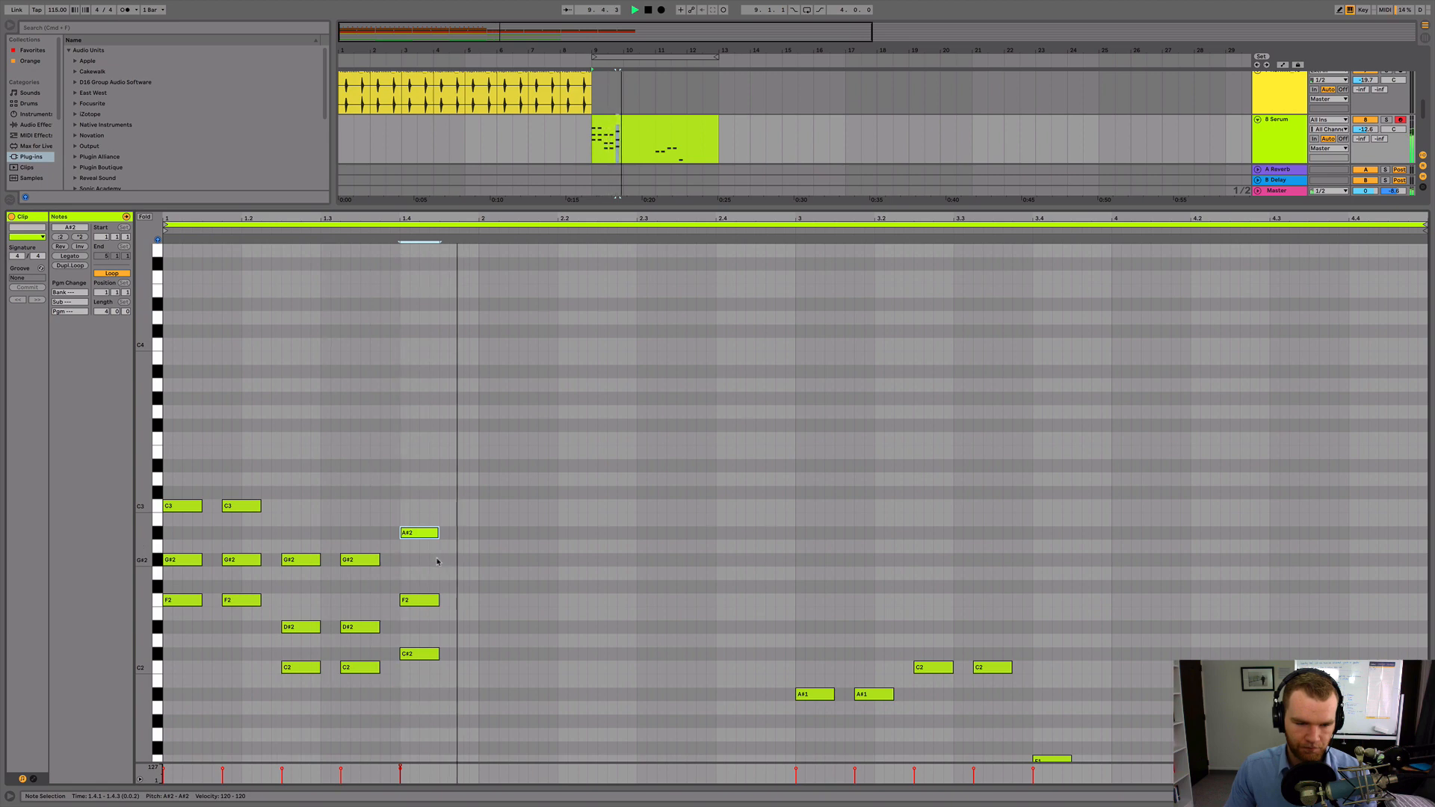
left_click_drag(421, 534, 419, 562)
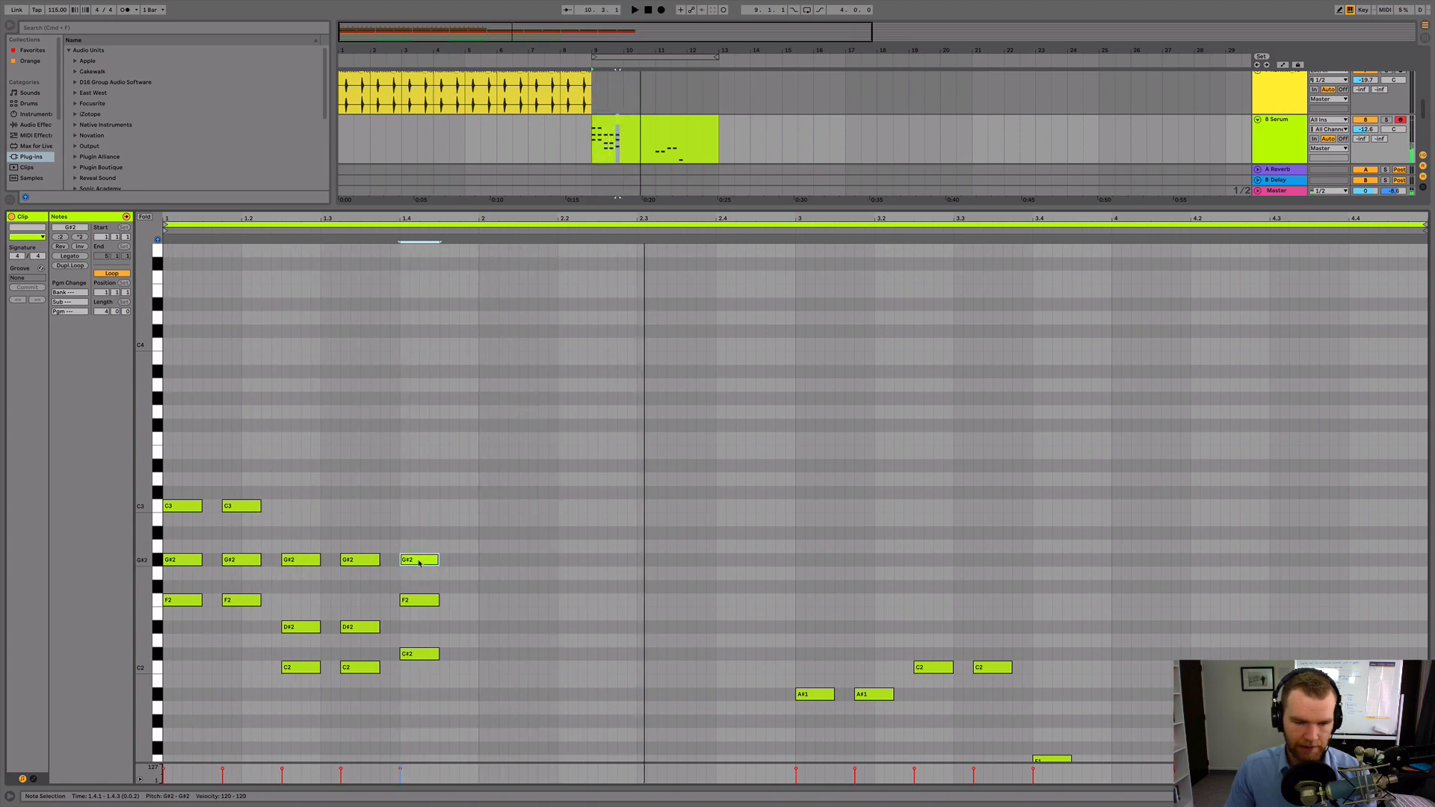
key("space")
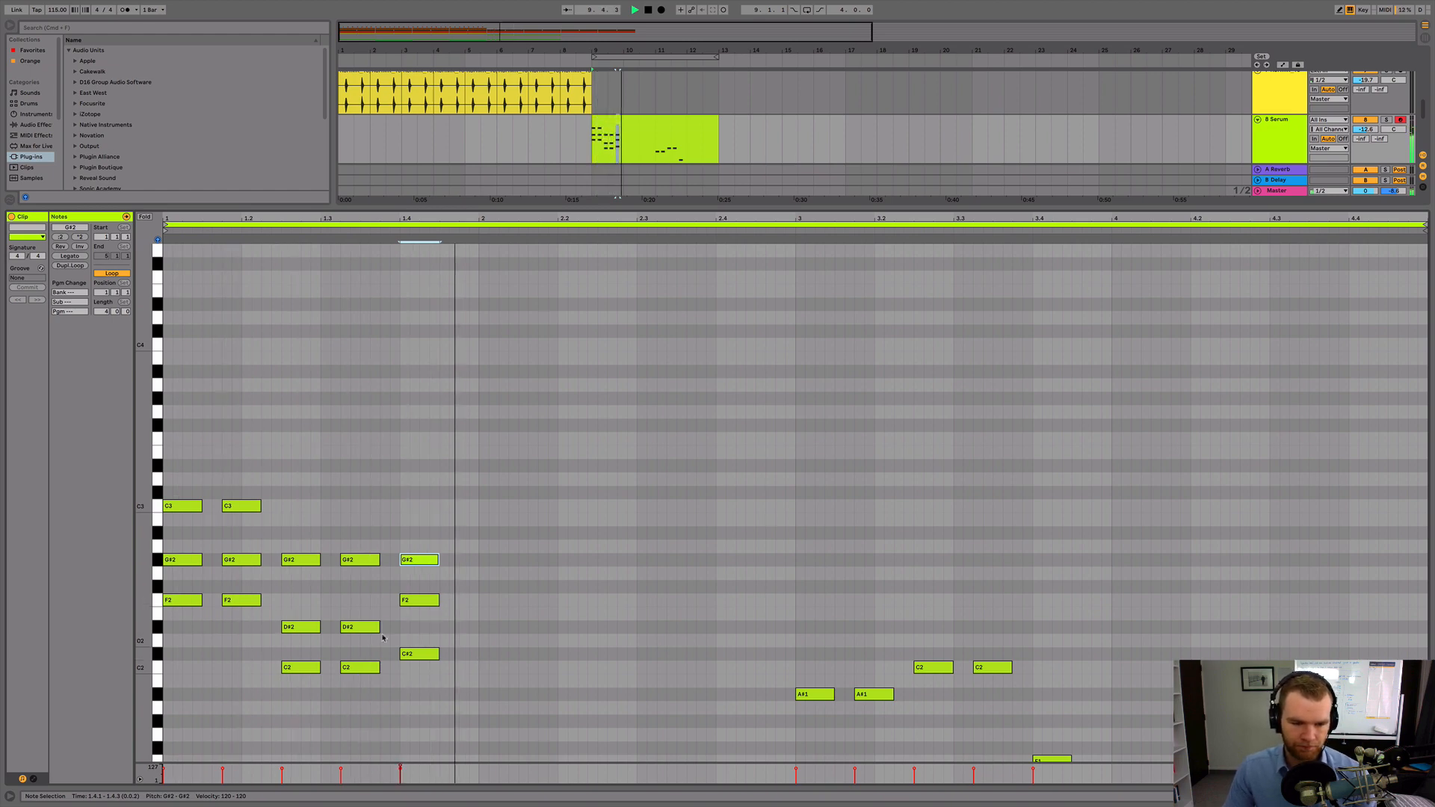
Change the middle D#2 notes of the chords at 1.2.3 and 1.3.2, trying F2 and E2
left_click_drag(382, 638, 295, 602)
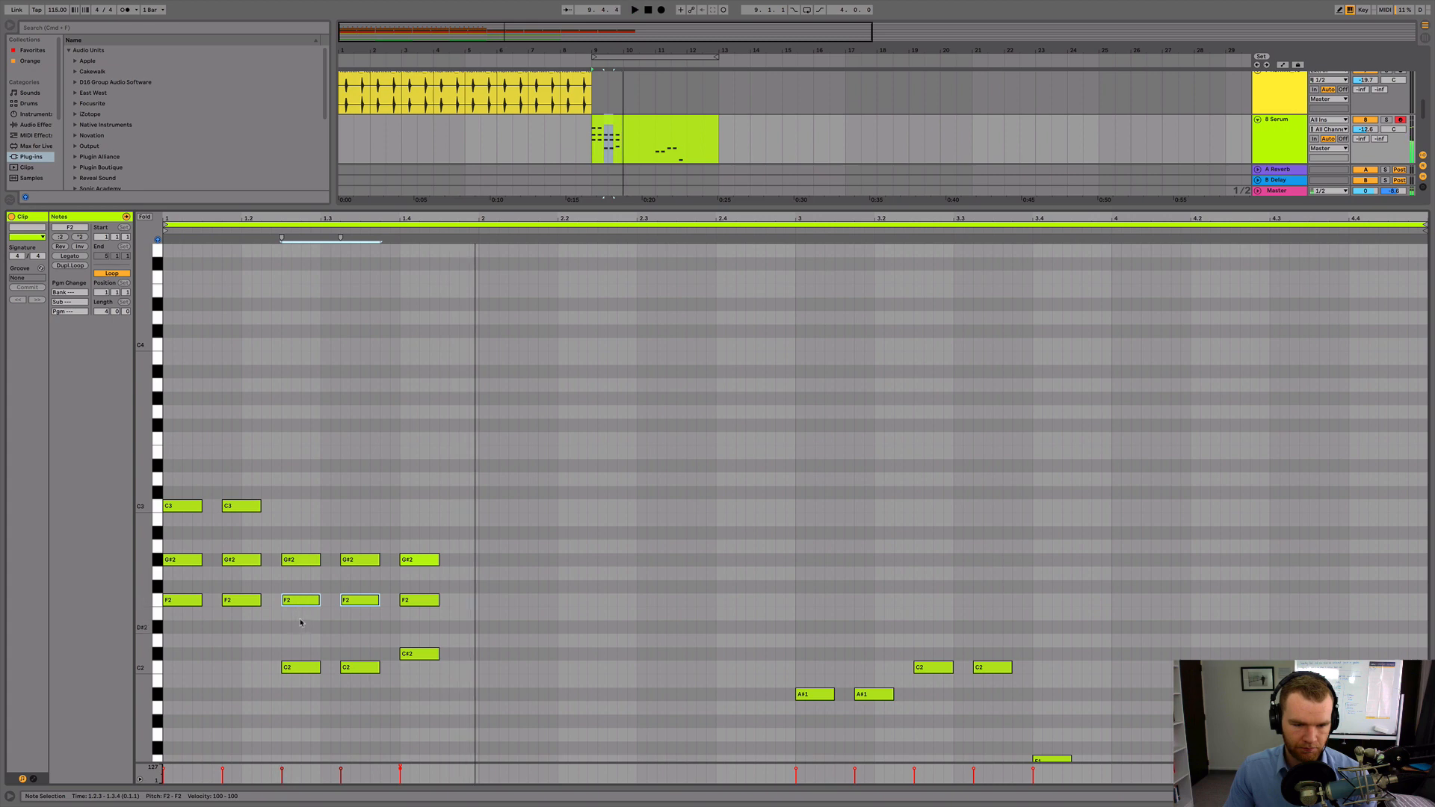
left_click_drag(308, 605, 310, 639)
key("space")
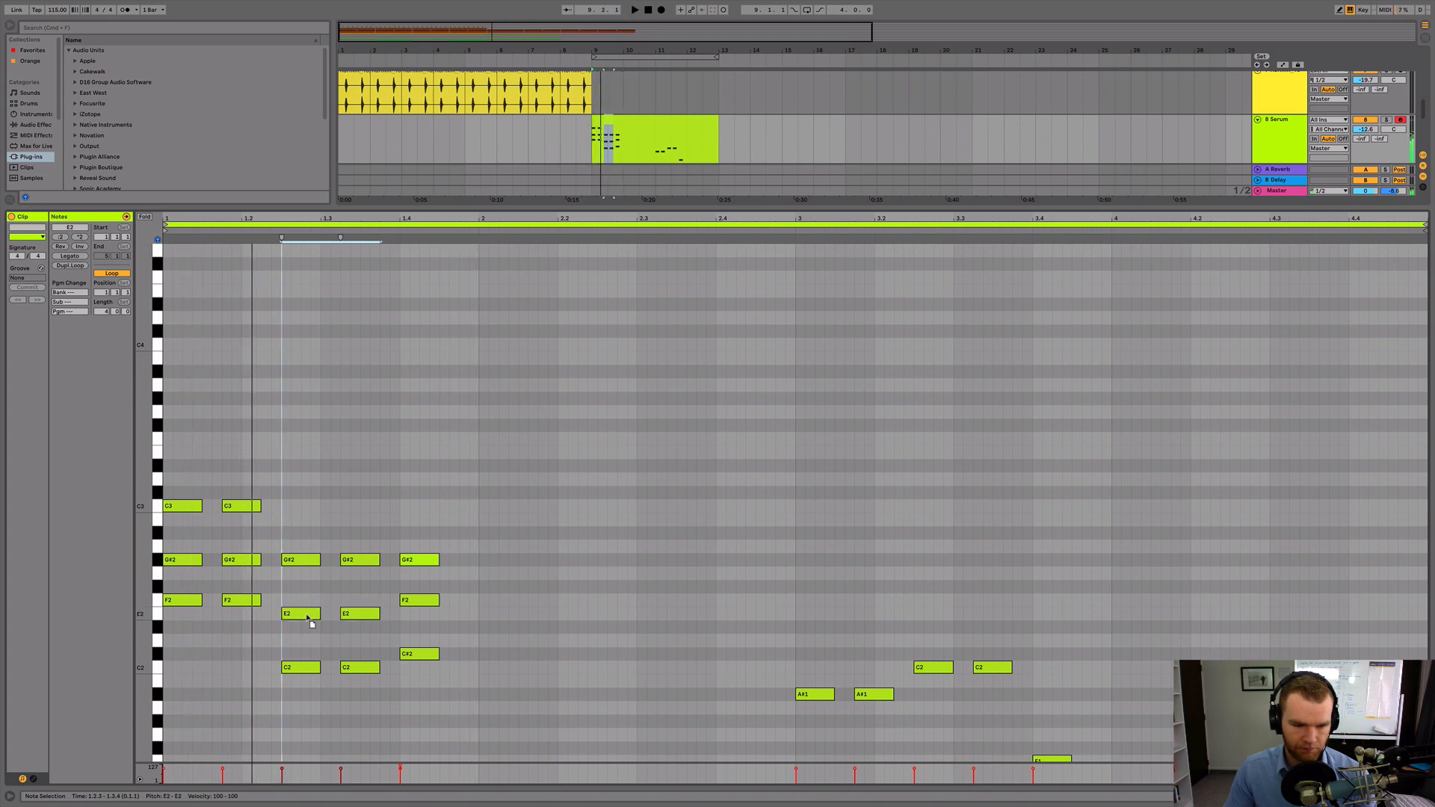
Lower the middle E2 notes of the chords at 1.2.3 and 1.3.2 to D#2 and play back the result
key("space")
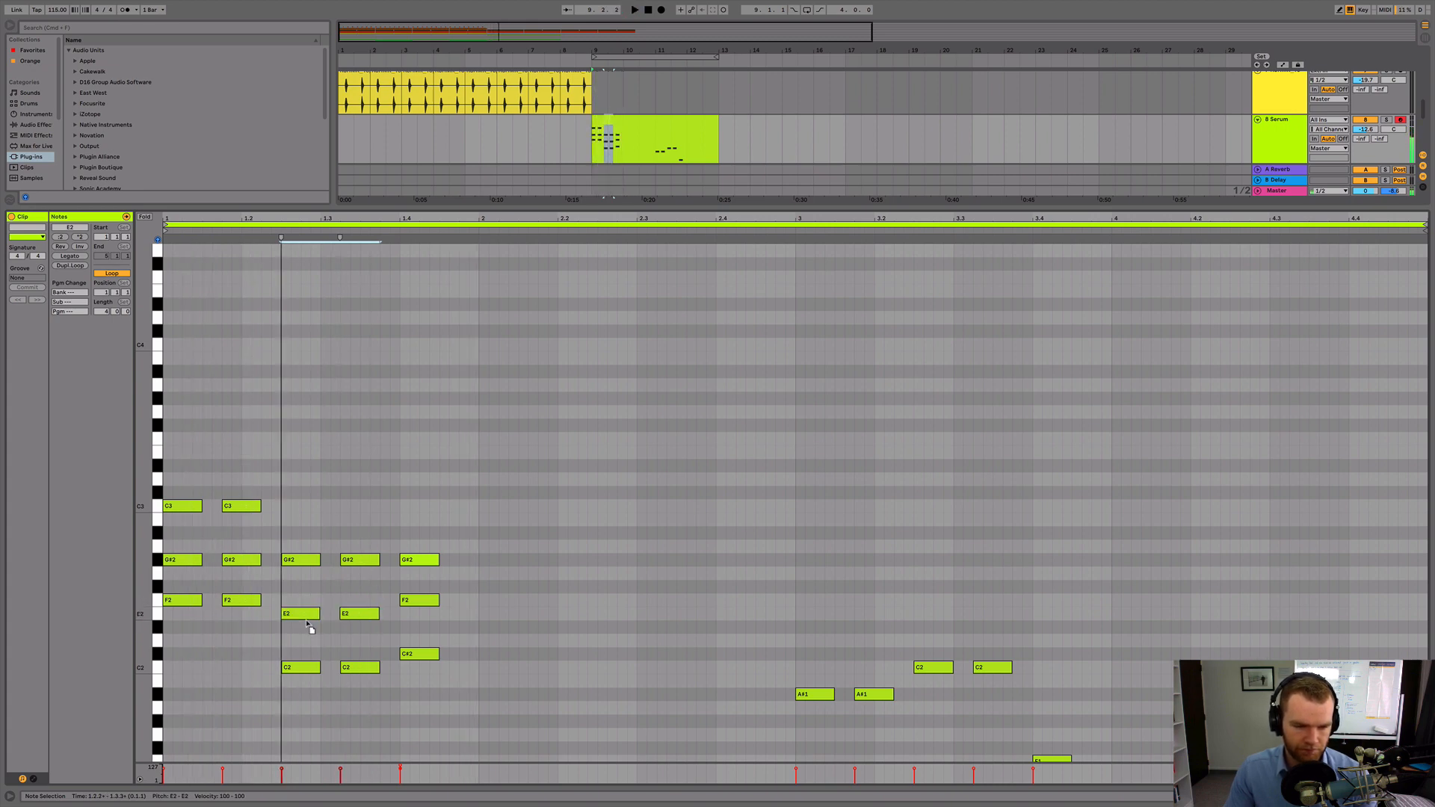
mouse_move(306, 620)
left_mouse_down()
mouse_move(307, 639)
mouse_move(329, 623)
left_mouse_up()
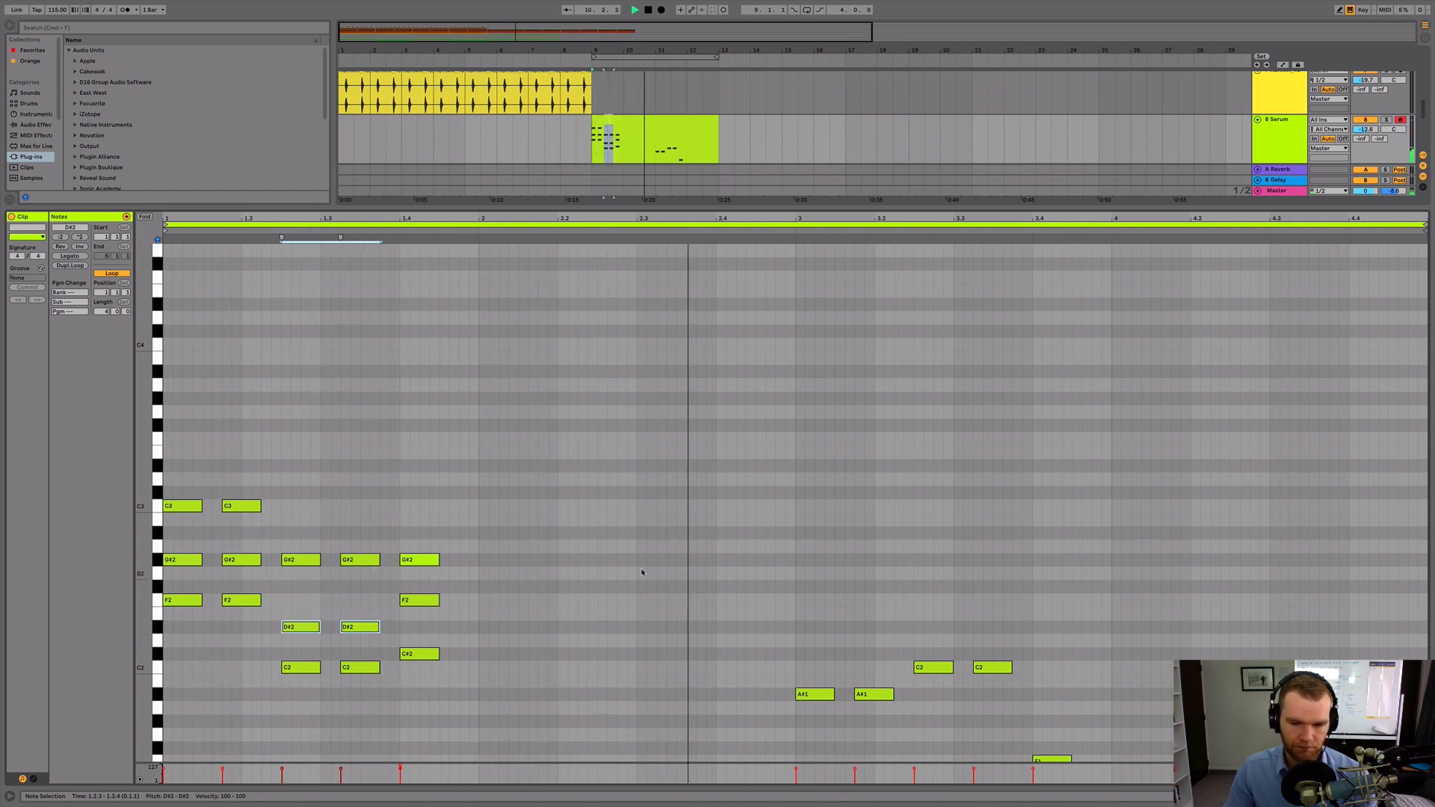
scroll(643, 568, "down", 2)
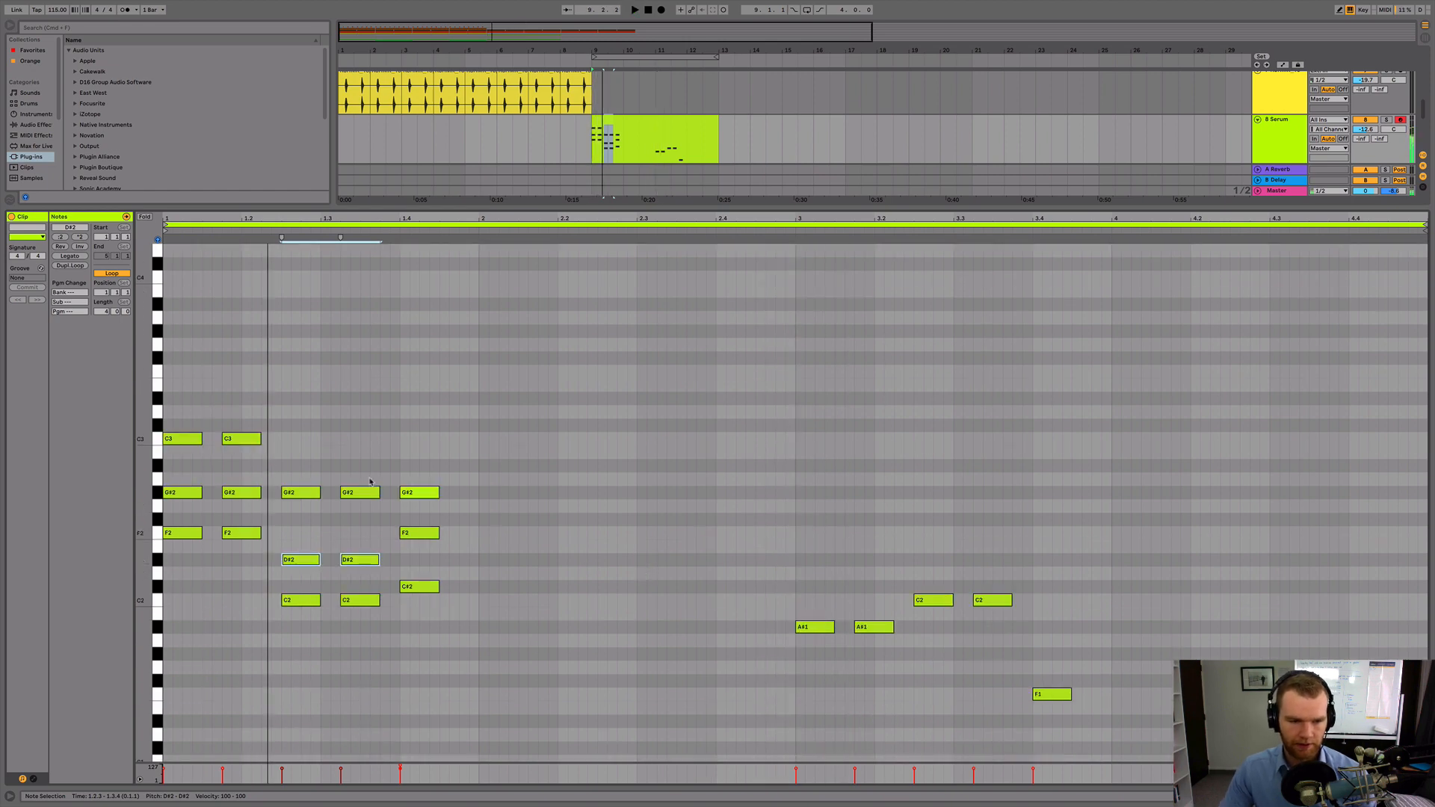
Move the two C3 top notes at the start of bar 1 down an octave to C2 and listen
left_click_drag(331, 463, 192, 429)
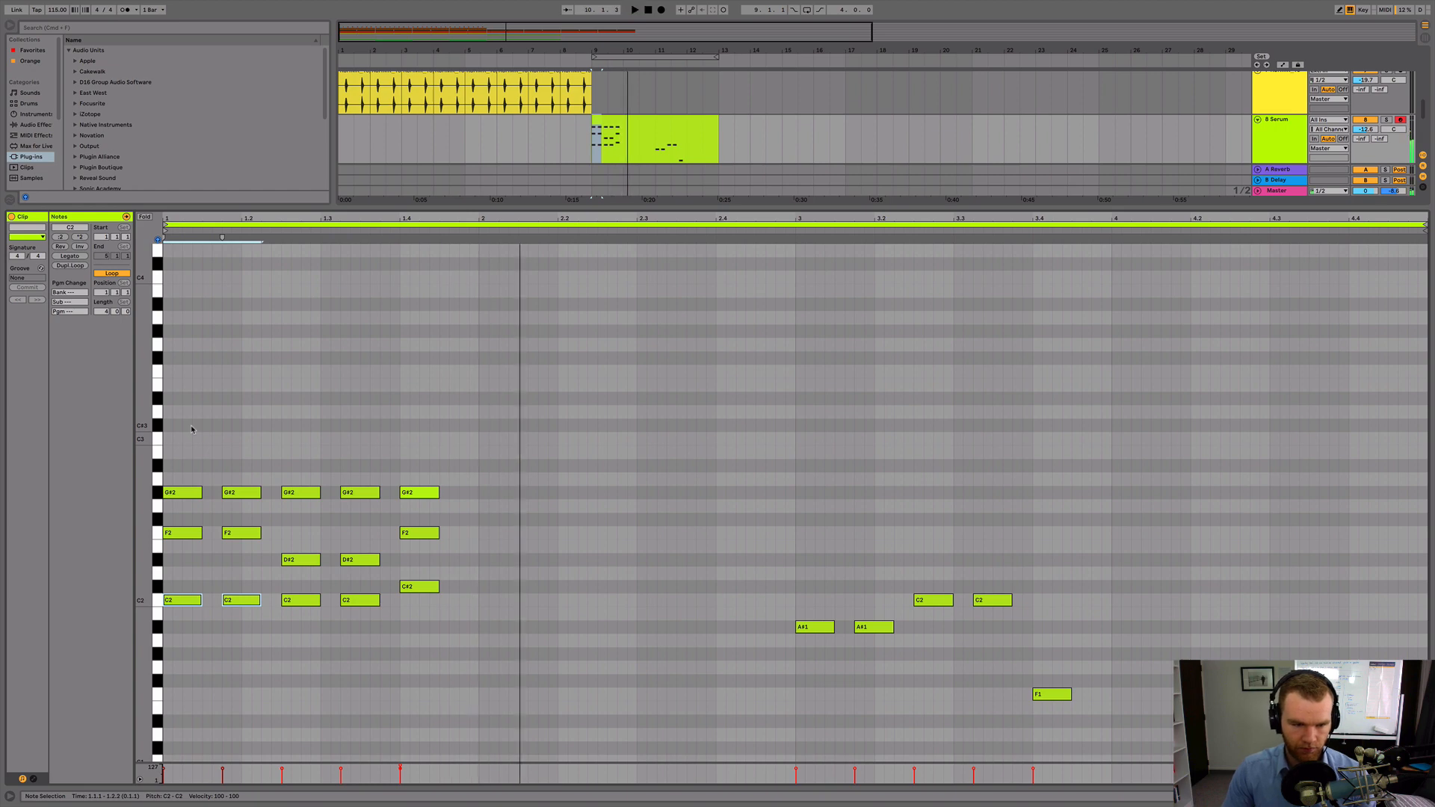
key("space")
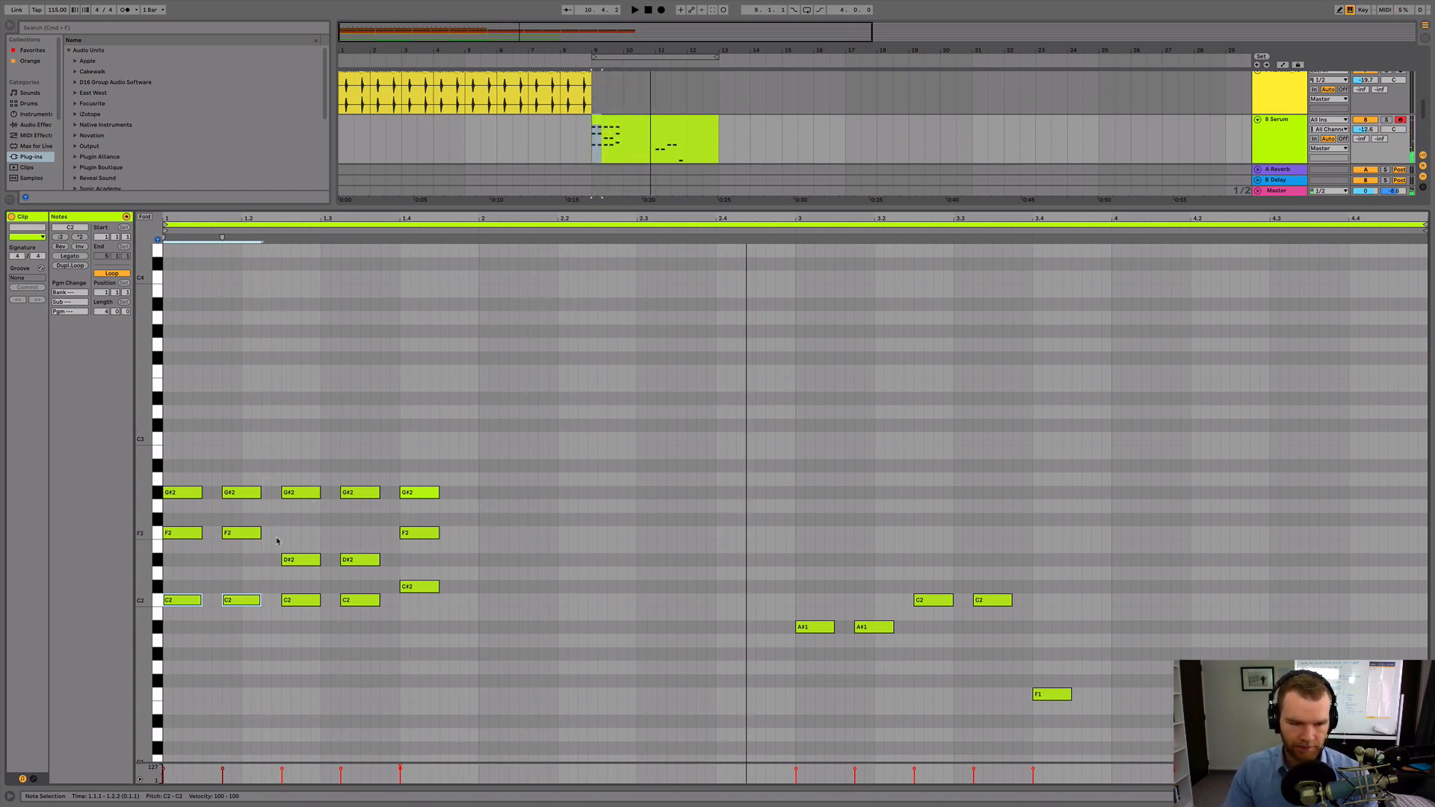
key("space")
Copy the F2 notes of the first two chords in bar 1 down an octave as F1 bass notes
left_click(241, 532)
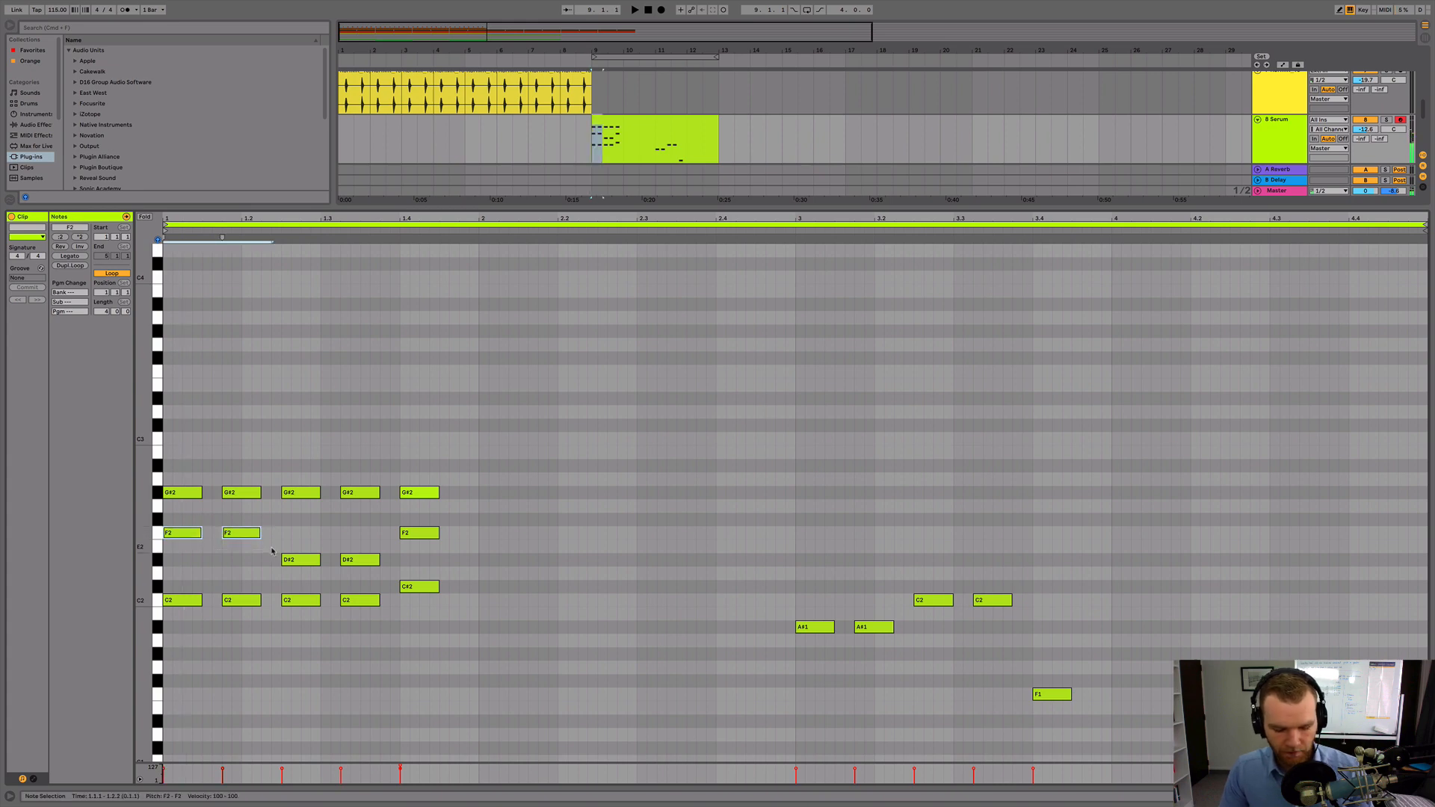
right_click(247, 535)
left_click(243, 516)
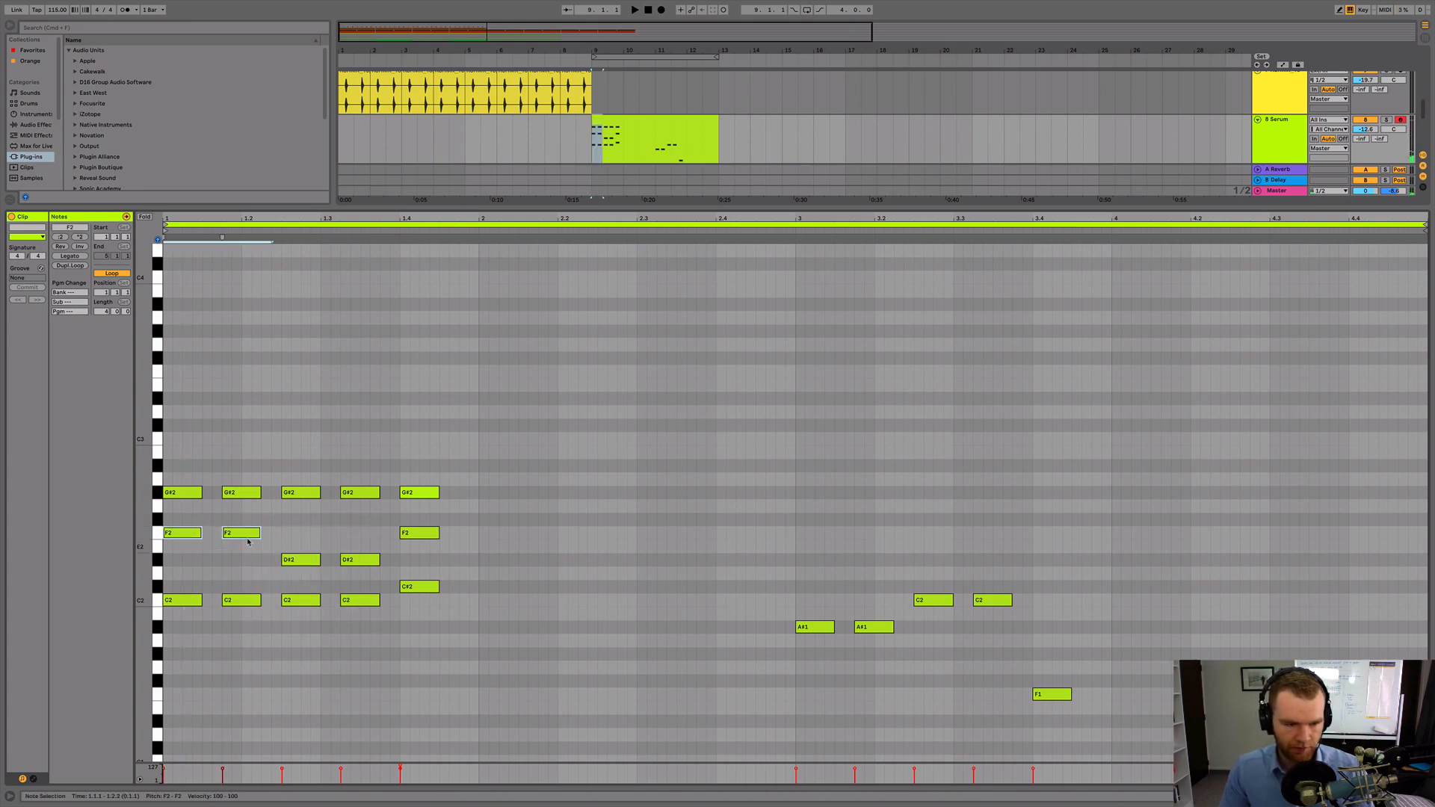
left_click_drag(243, 533, 253, 642)
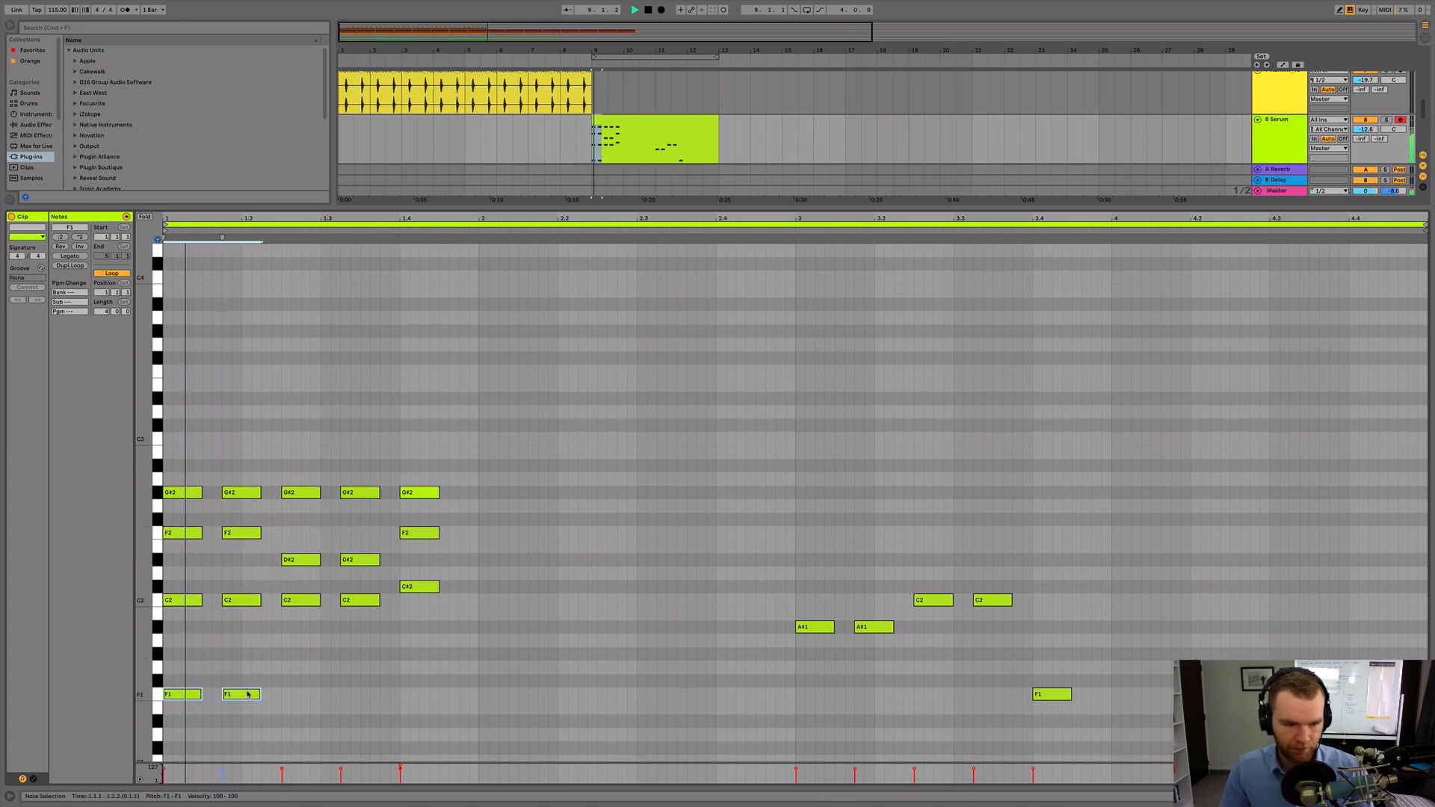
Duplicate the bass notes to place C1 under the chords at 1.2.3 and 1.3.2 and C#1 at 1.4.1, removing the surplus note
scroll(284, 695, "down", 3)
key("super+d")
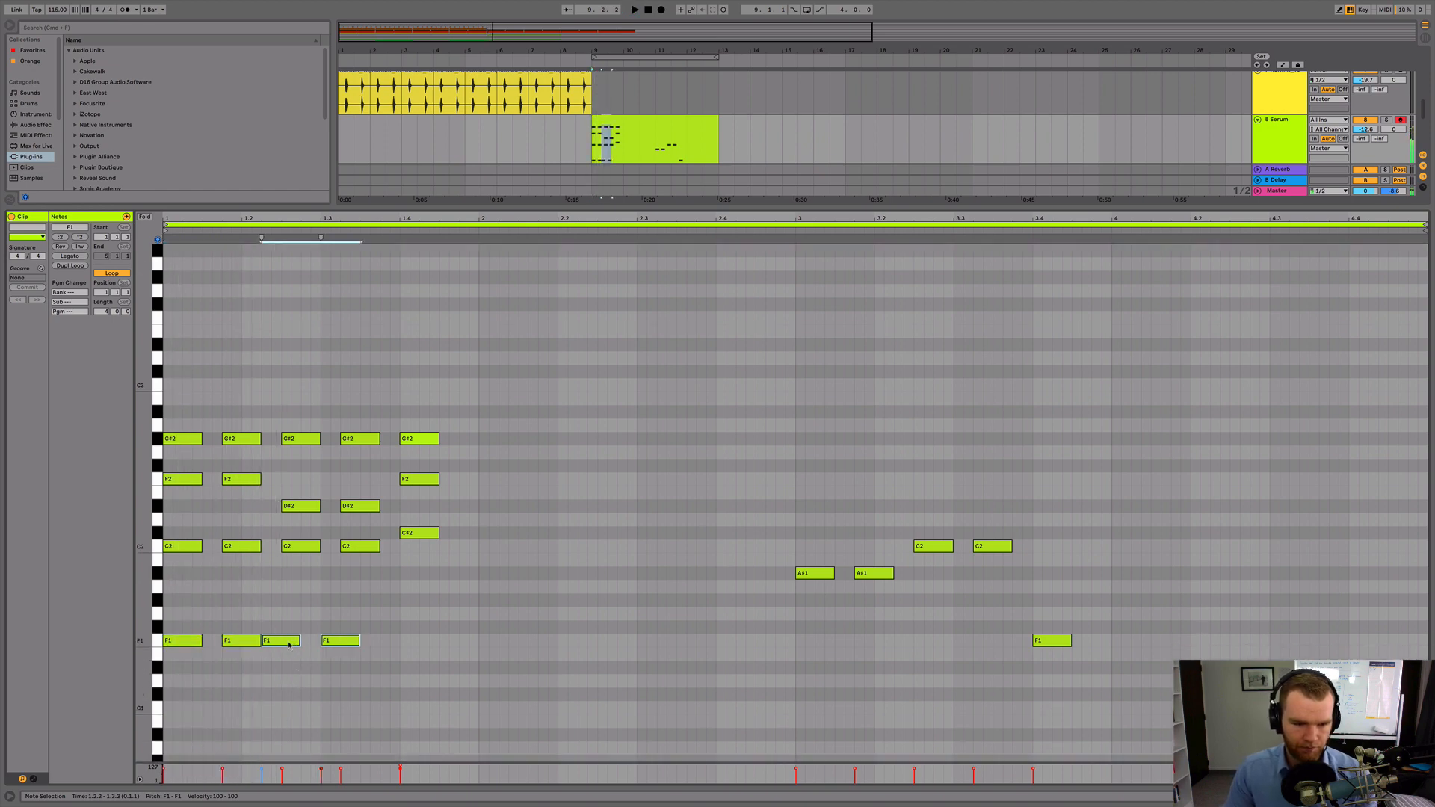
mouse_move(289, 645)
left_mouse_down()
mouse_move(307, 685)
mouse_move(275, 668)
left_mouse_up()
key("super+d")
left_click_drag(362, 691, 366, 718)
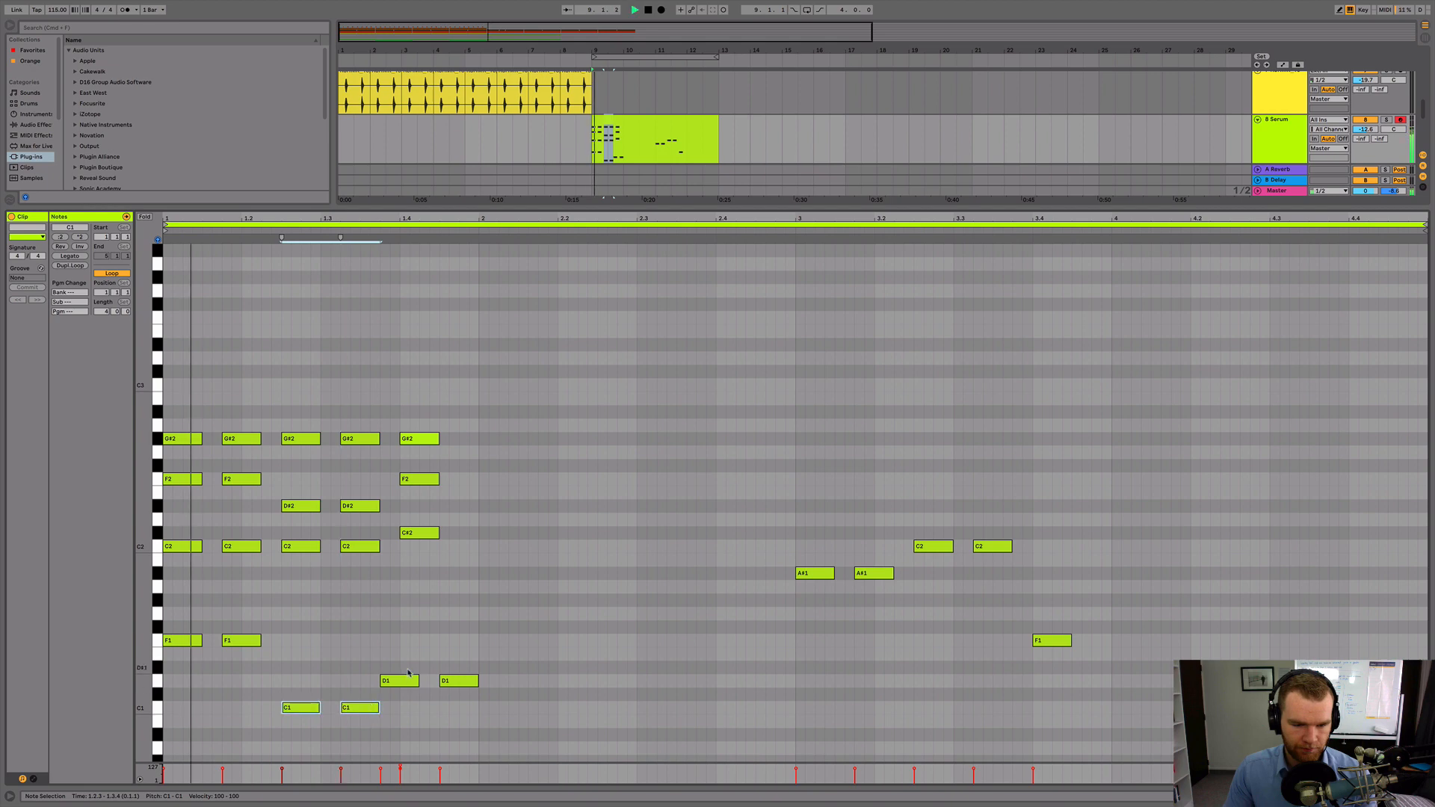
left_click_drag(399, 663, 508, 734)
key("space")
key("Delete")
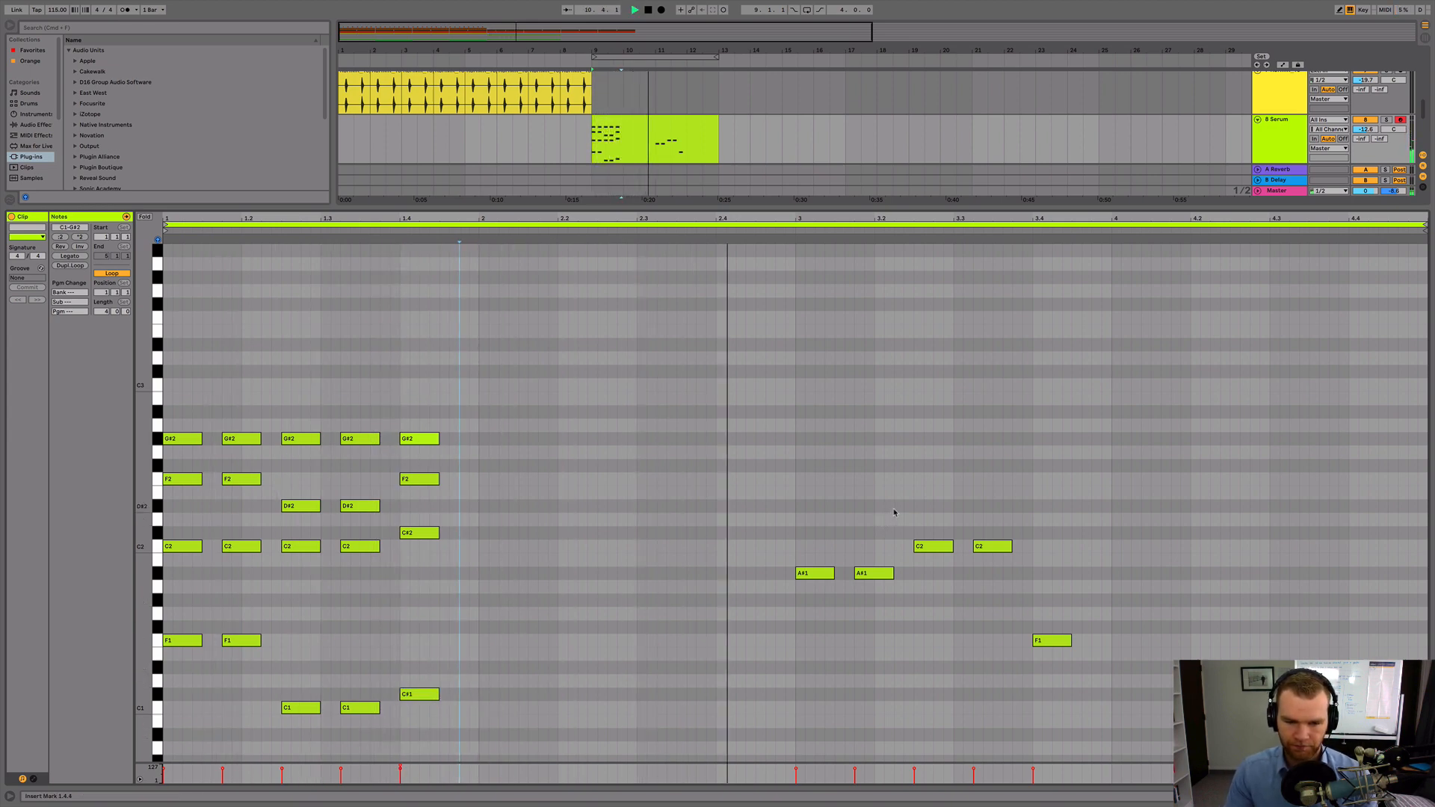
Add a harmony note above both A#1 notes in bar 3, trying D#2 before settling on C#2
key("space")
double_click(809, 520)
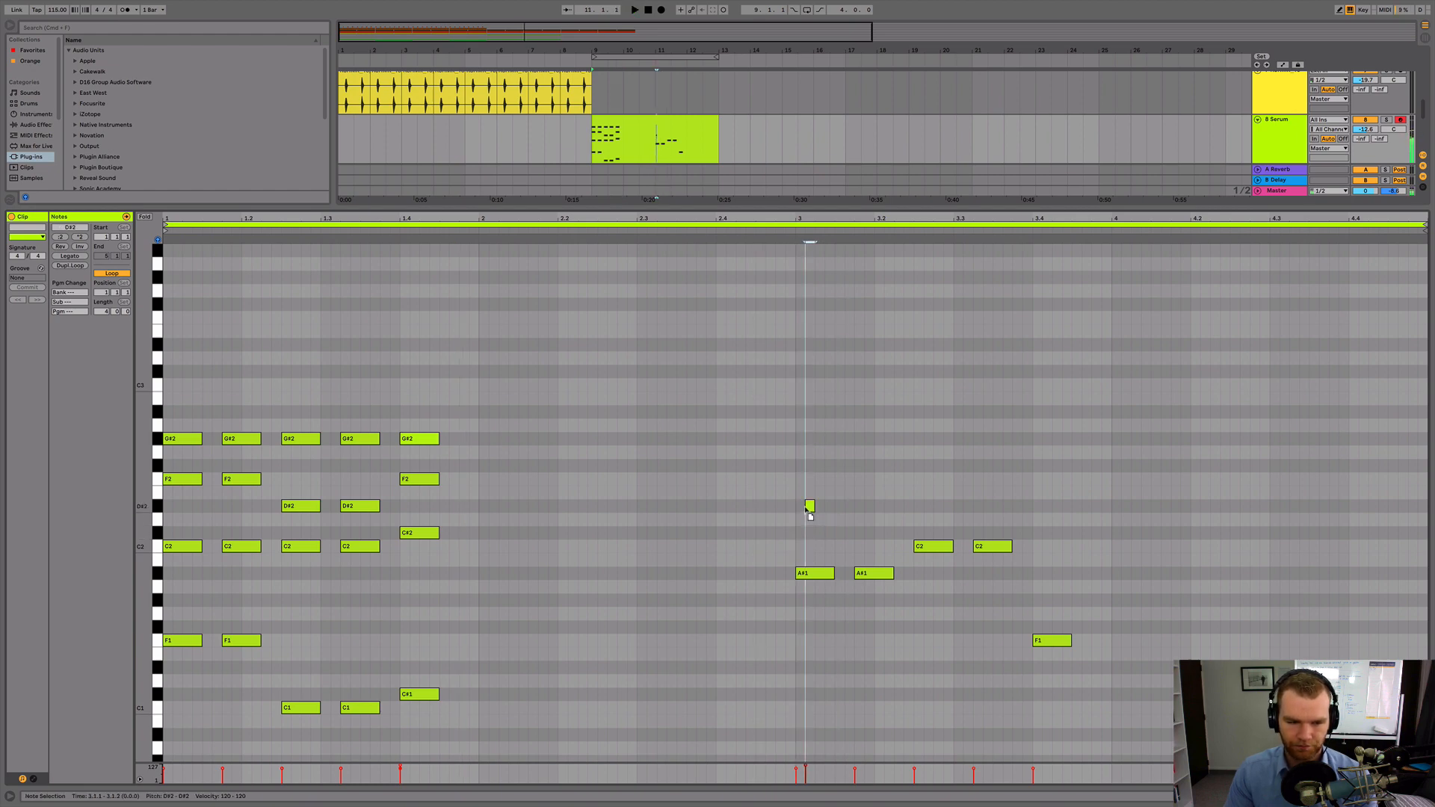
left_click_drag(802, 512, 836, 508)
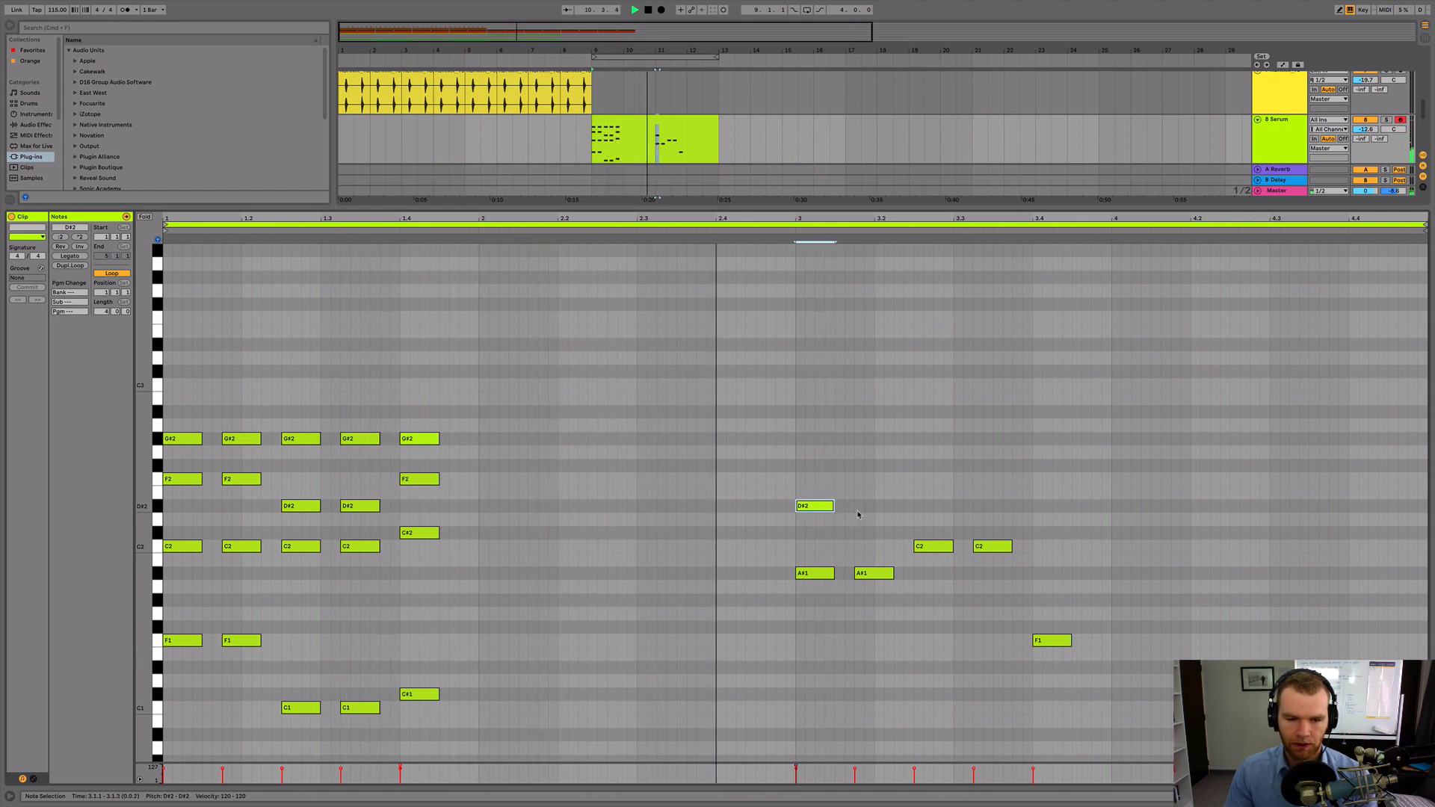
double_click(871, 506)
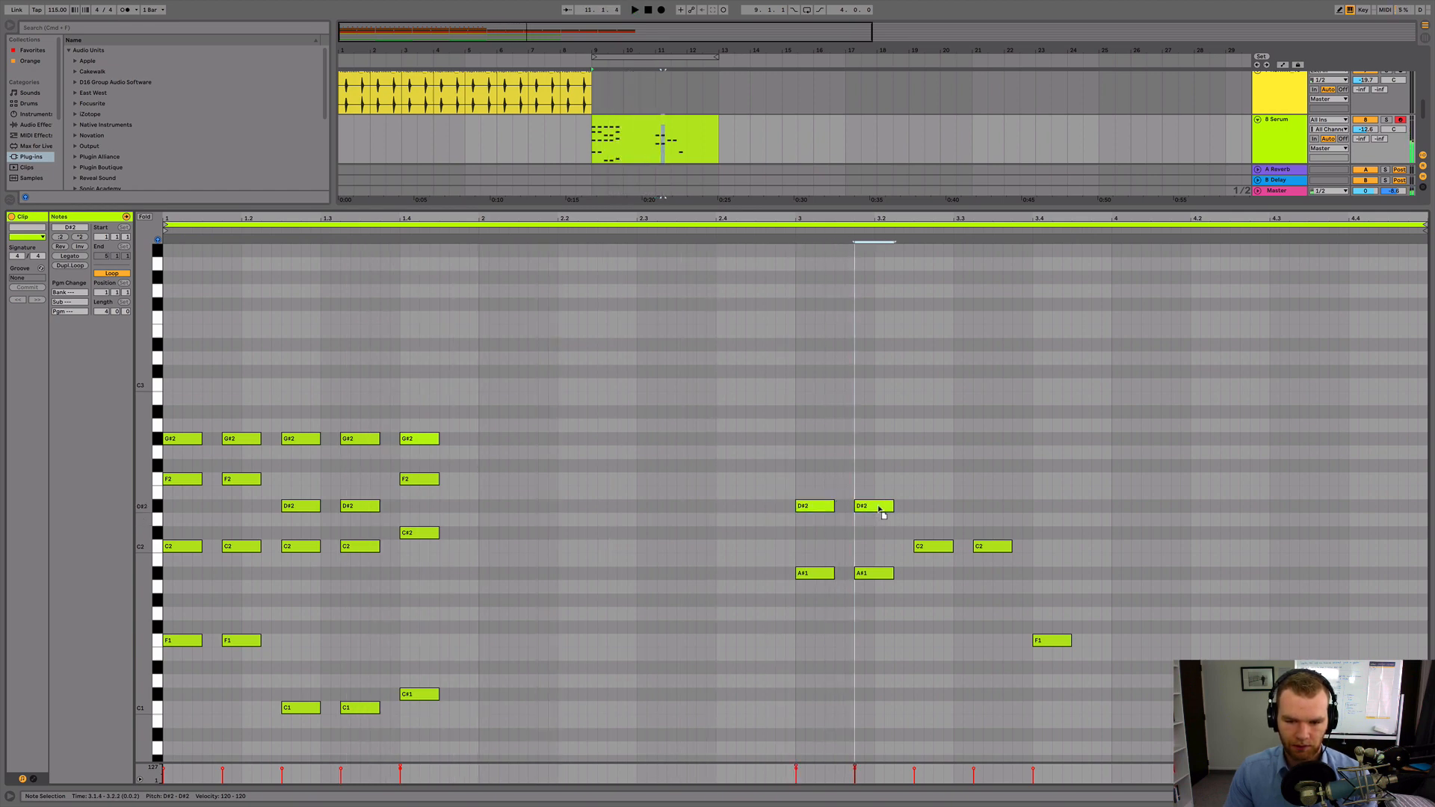
left_click_drag(816, 507, 821, 535)
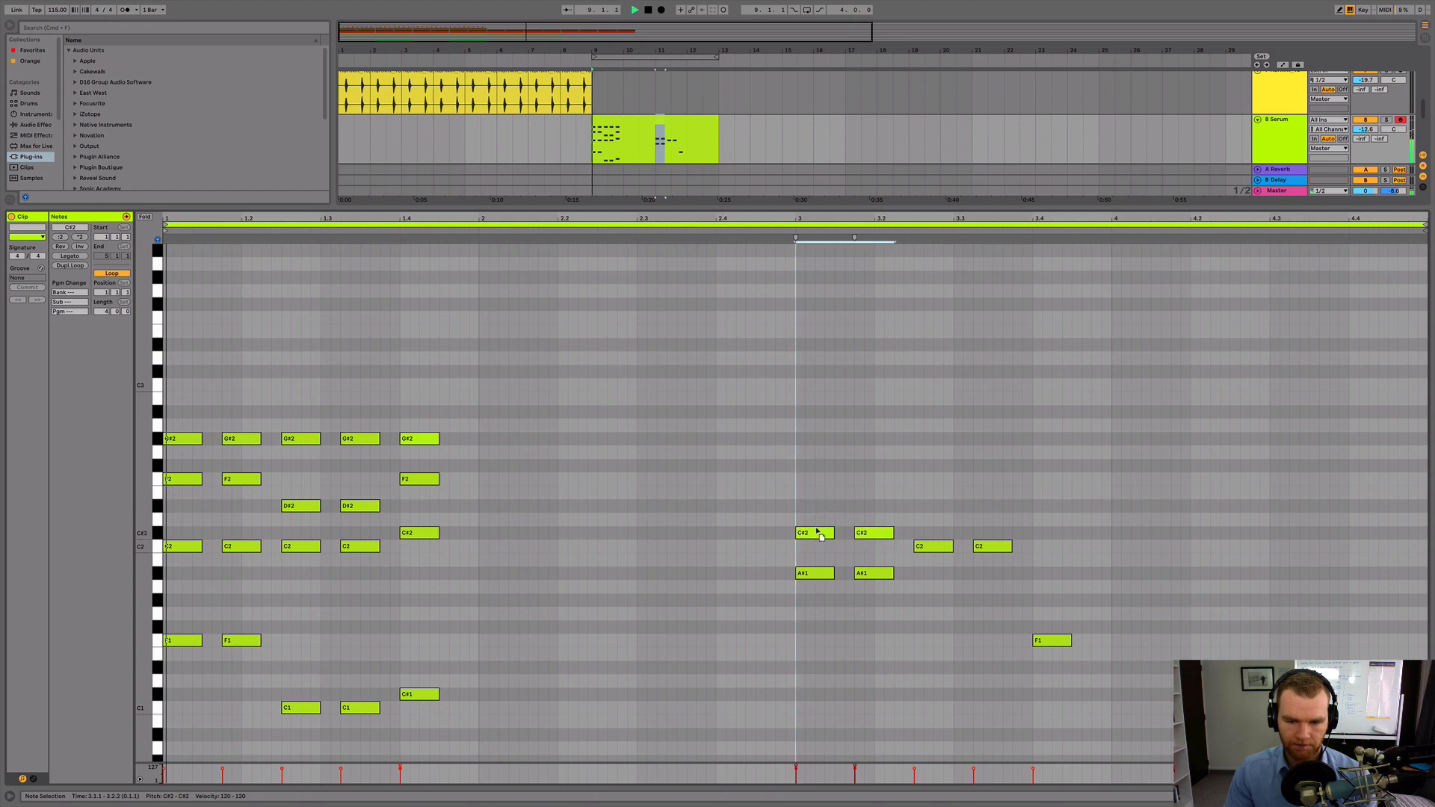
Add F2 as the top note over both A#1 and C#2 pairs in bar 3 and play it back
double_click(800, 480)
left_click_drag(815, 479, 877, 484)
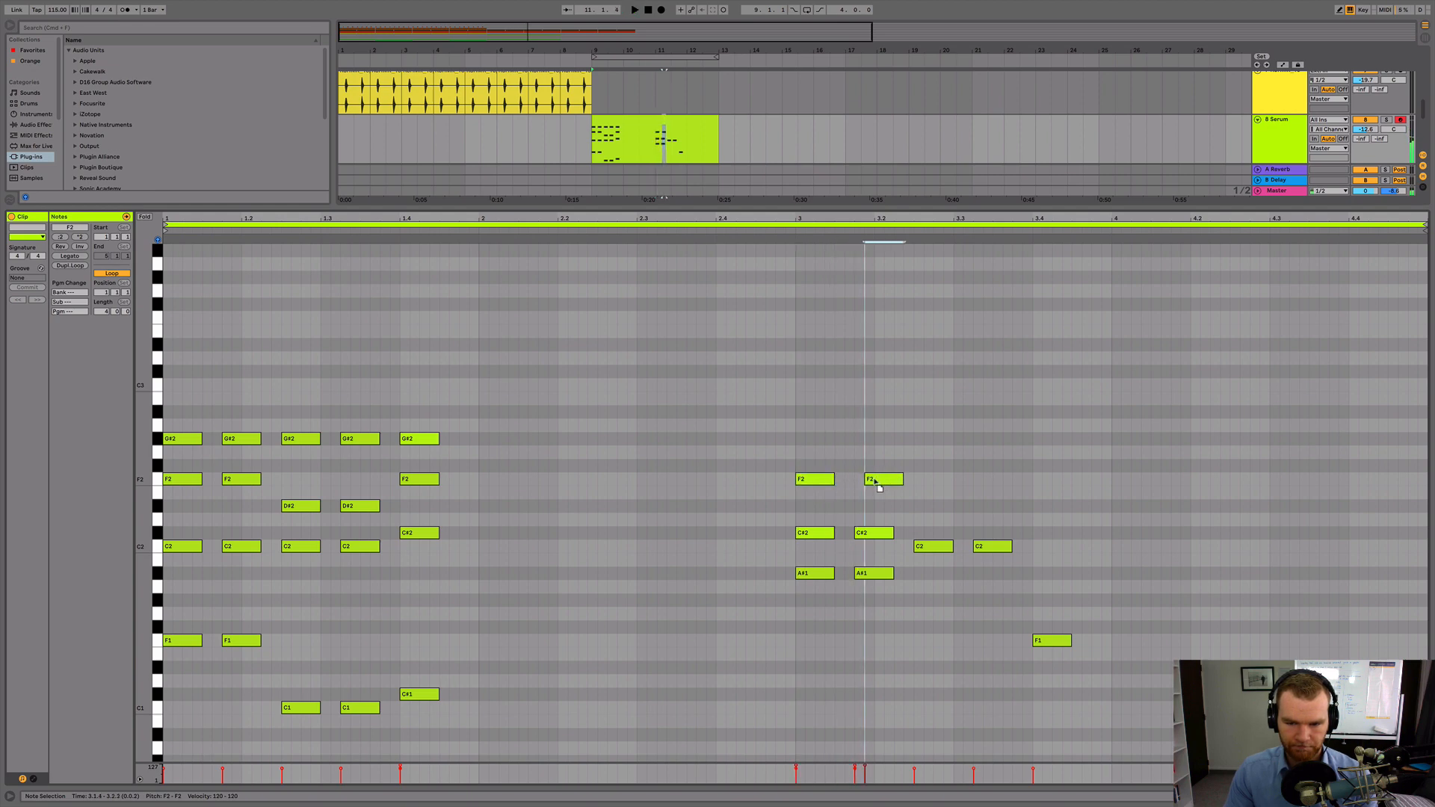
key("space")
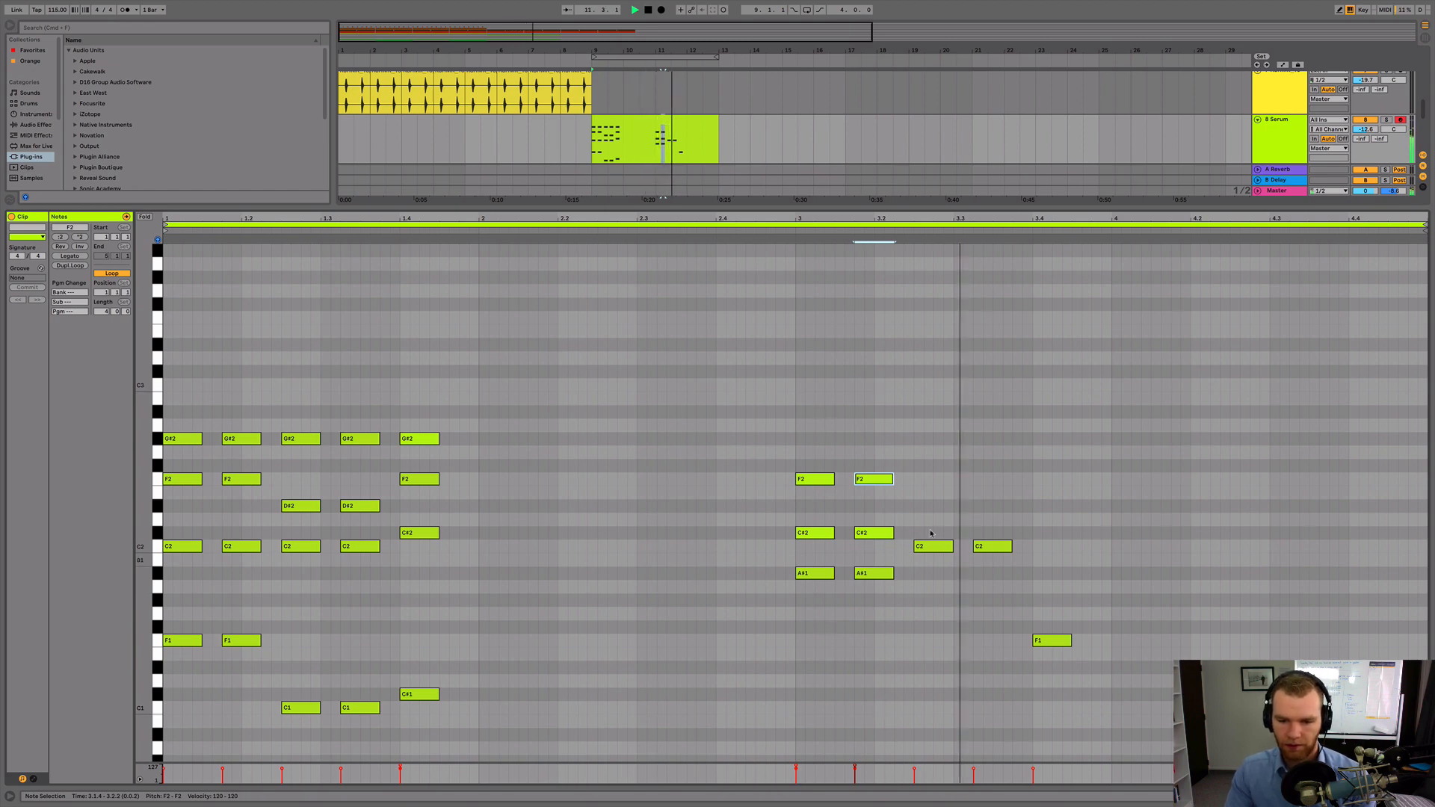
key("space")
Add D#2 above the two C2 notes in bar 3 and F2 above the F1 at 3.4.1, and play back the chords
double_click(920, 506)
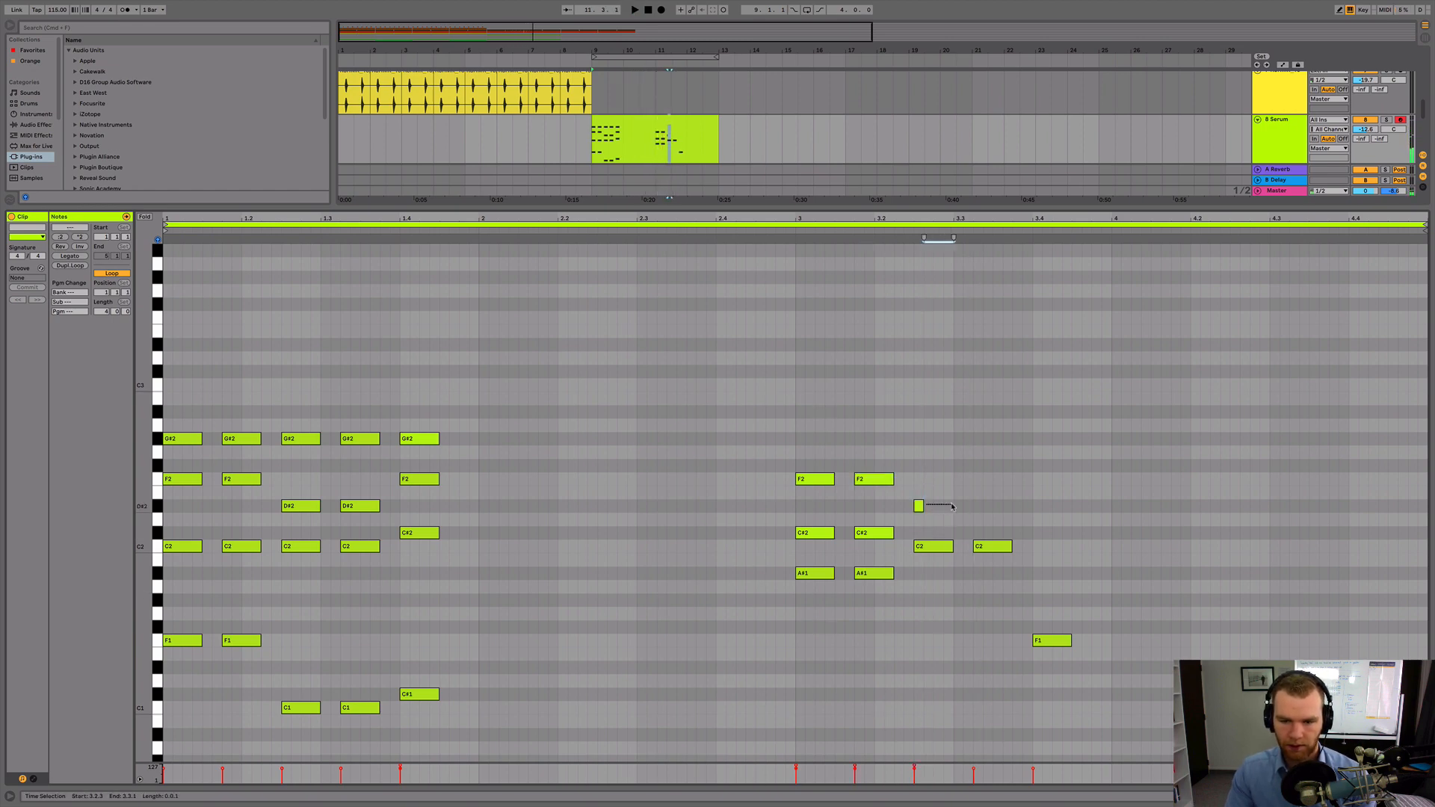
left_click_drag(952, 507, 994, 508)
key("space")
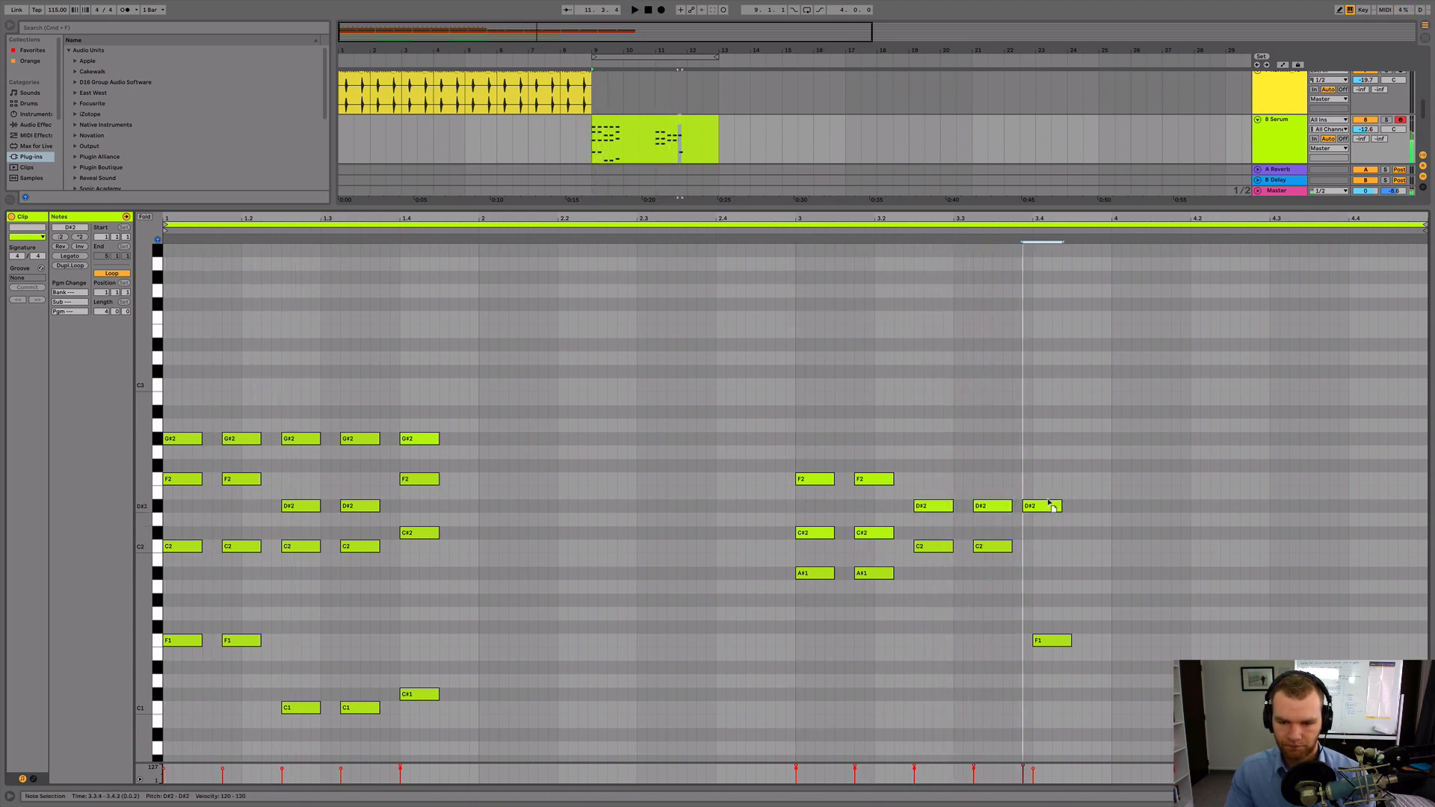
left_click_drag(1048, 501, 1056, 489)
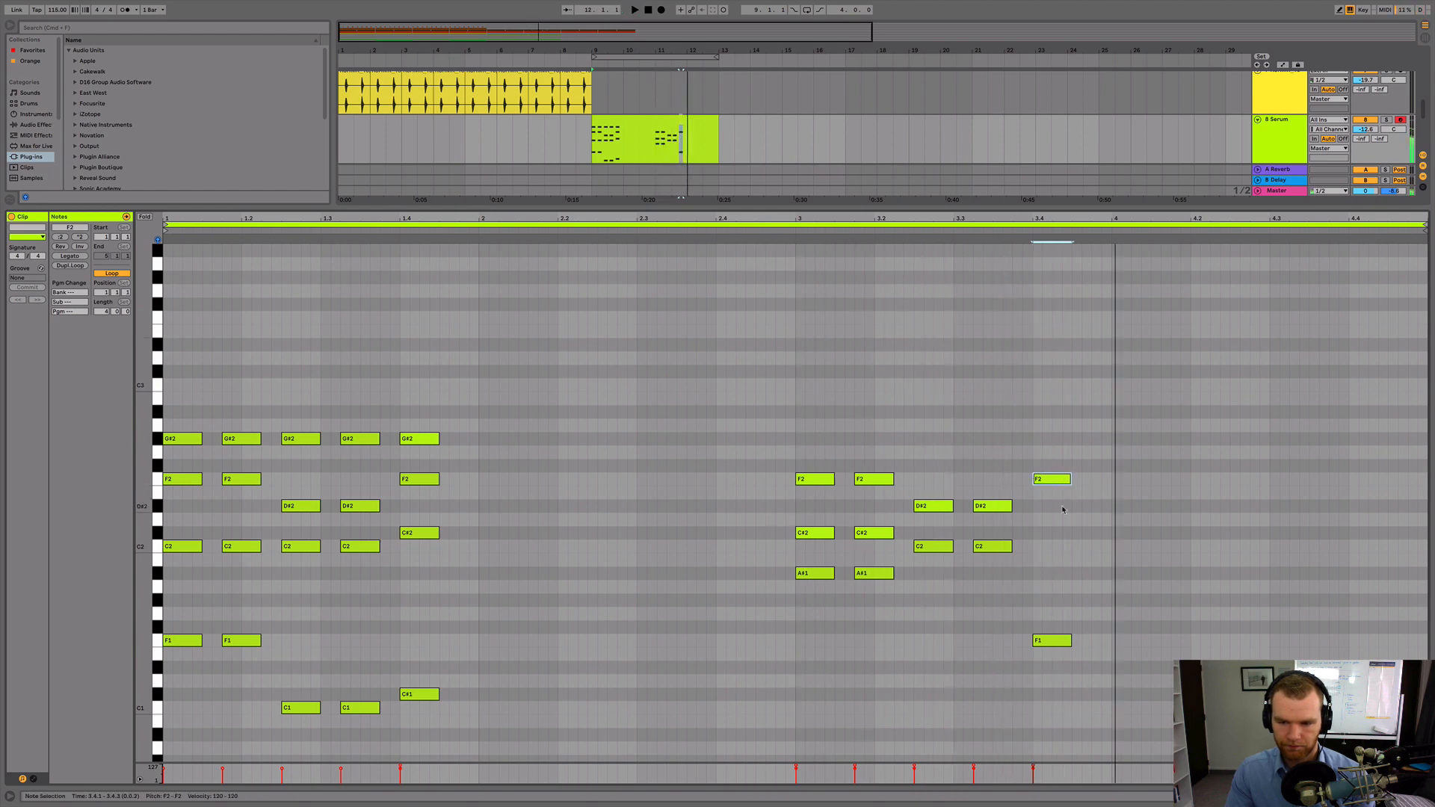
key("space")
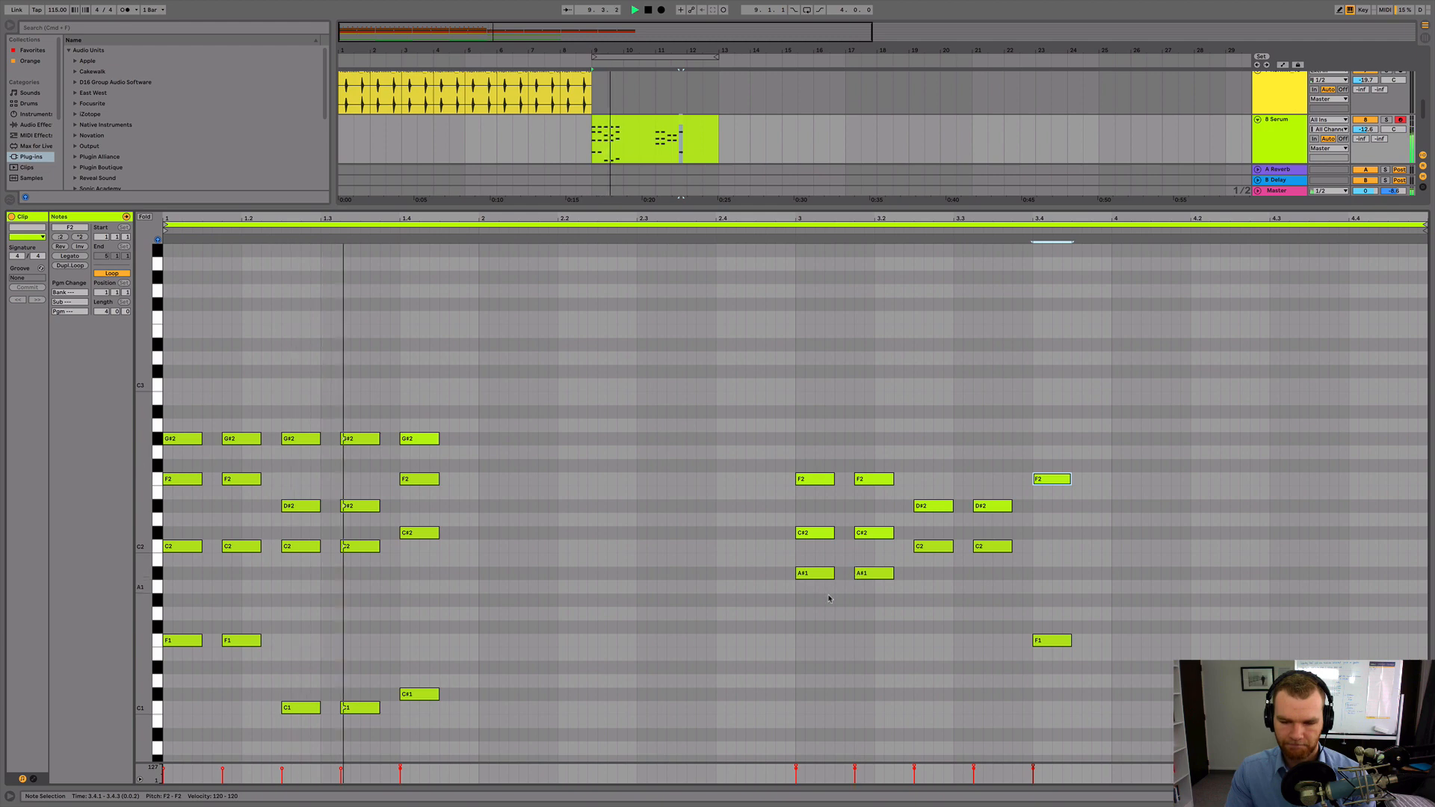
key("space")
Add bass notes in bar 3, A#0 under the first two chords and C1 under the next two, and listen
left_click(800, 735)
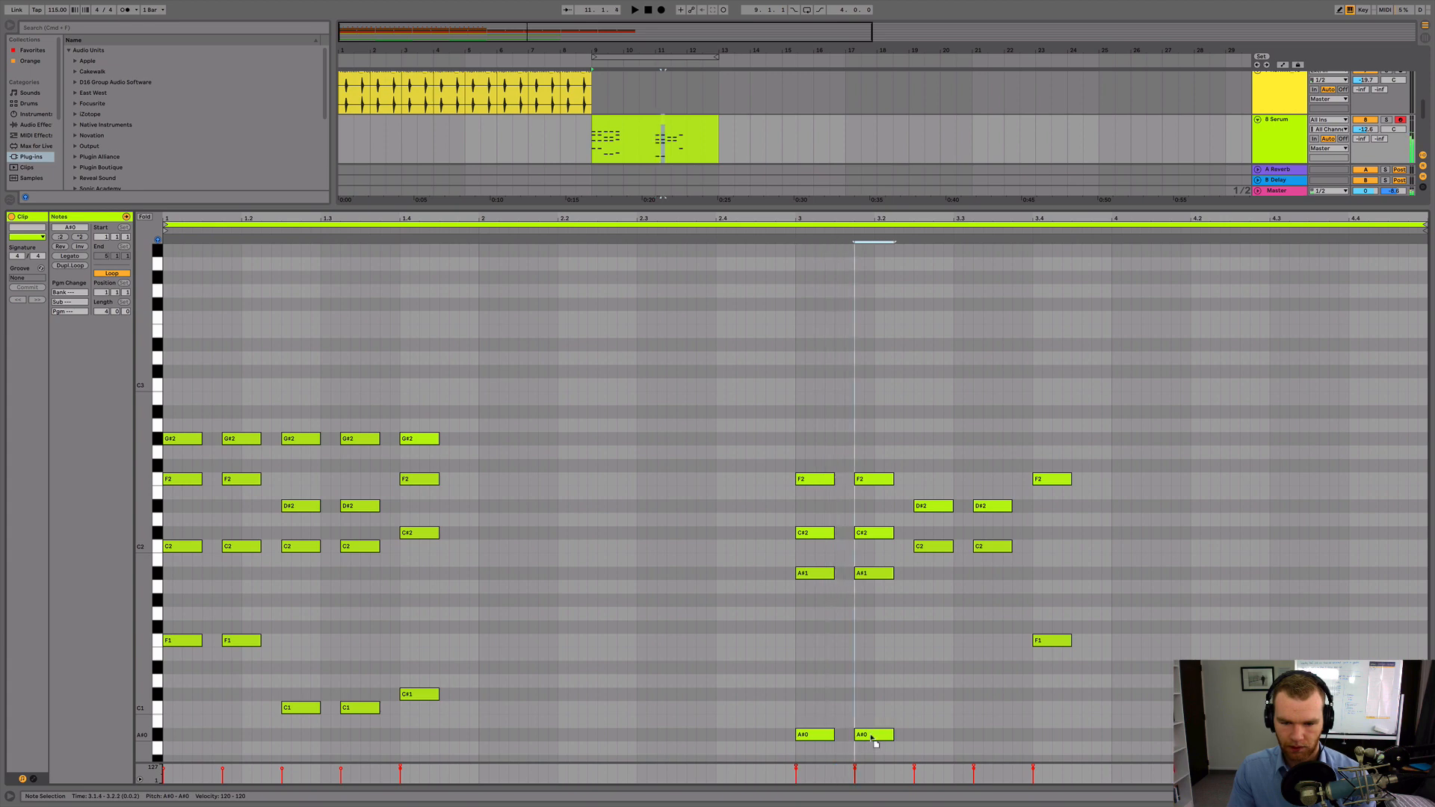
left_click_drag(919, 737, 963, 706)
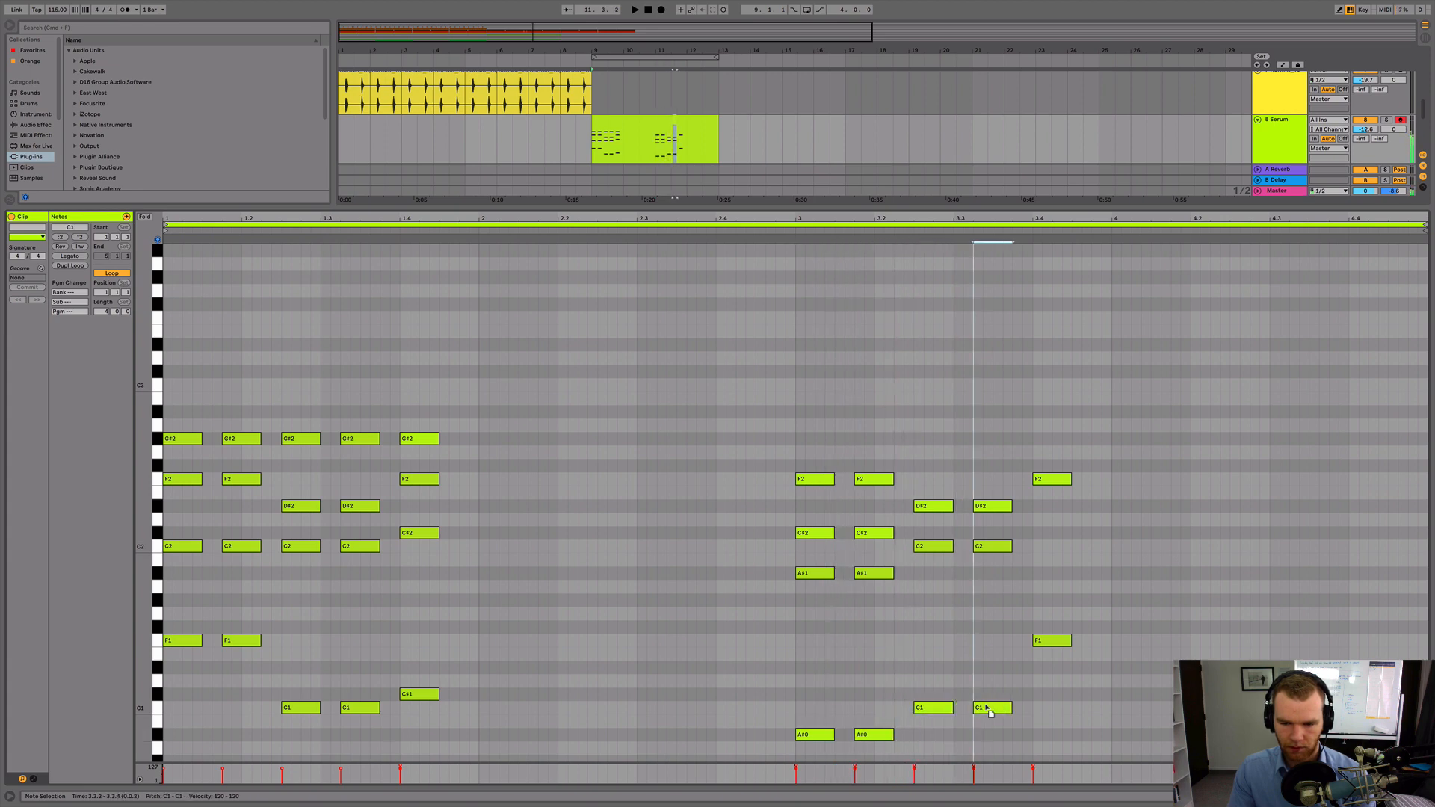
key("space")
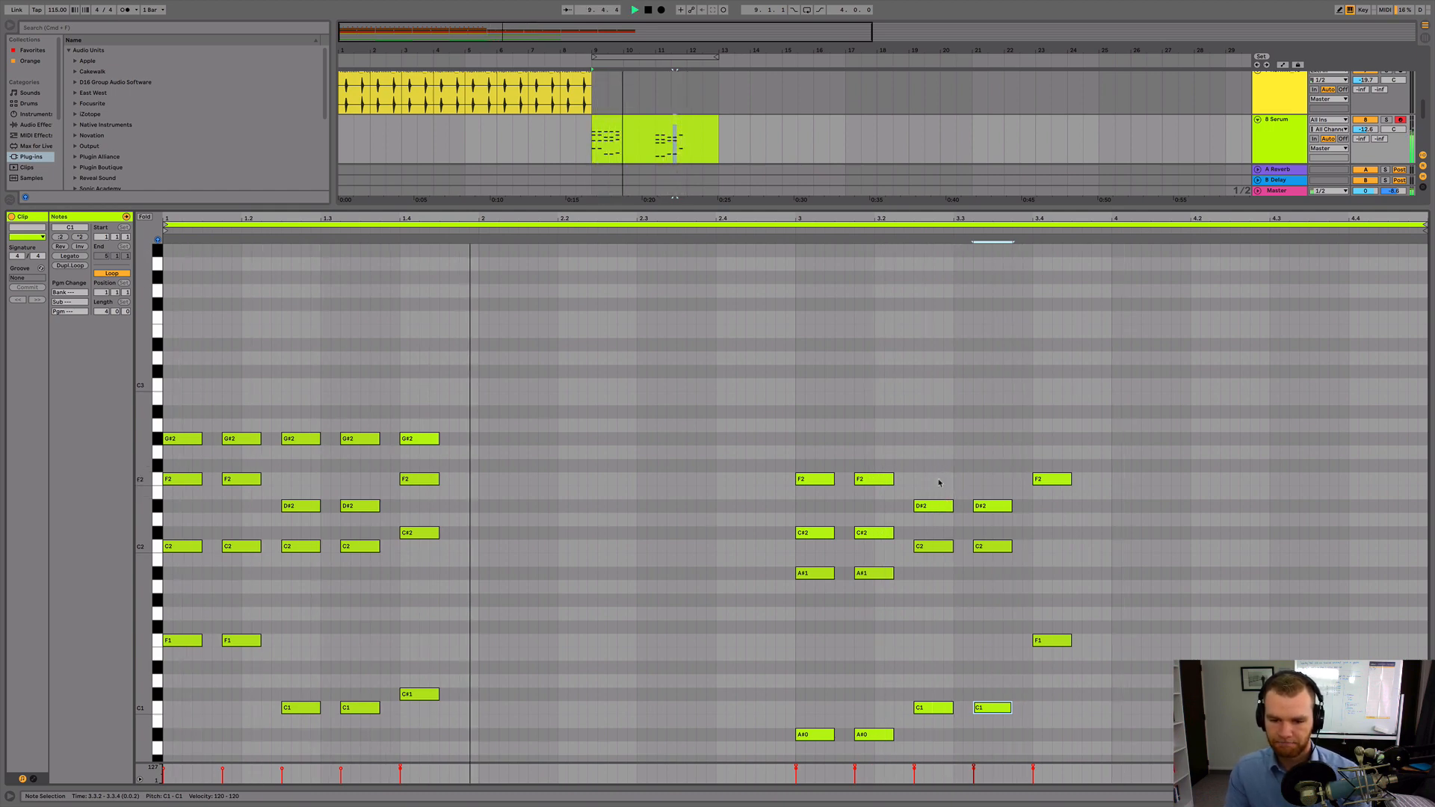
Add G2 as the top note of the chords at 3.2.3 and 3.3.2, and G#2 on the chord at 3.4.1
left_click(914, 469)
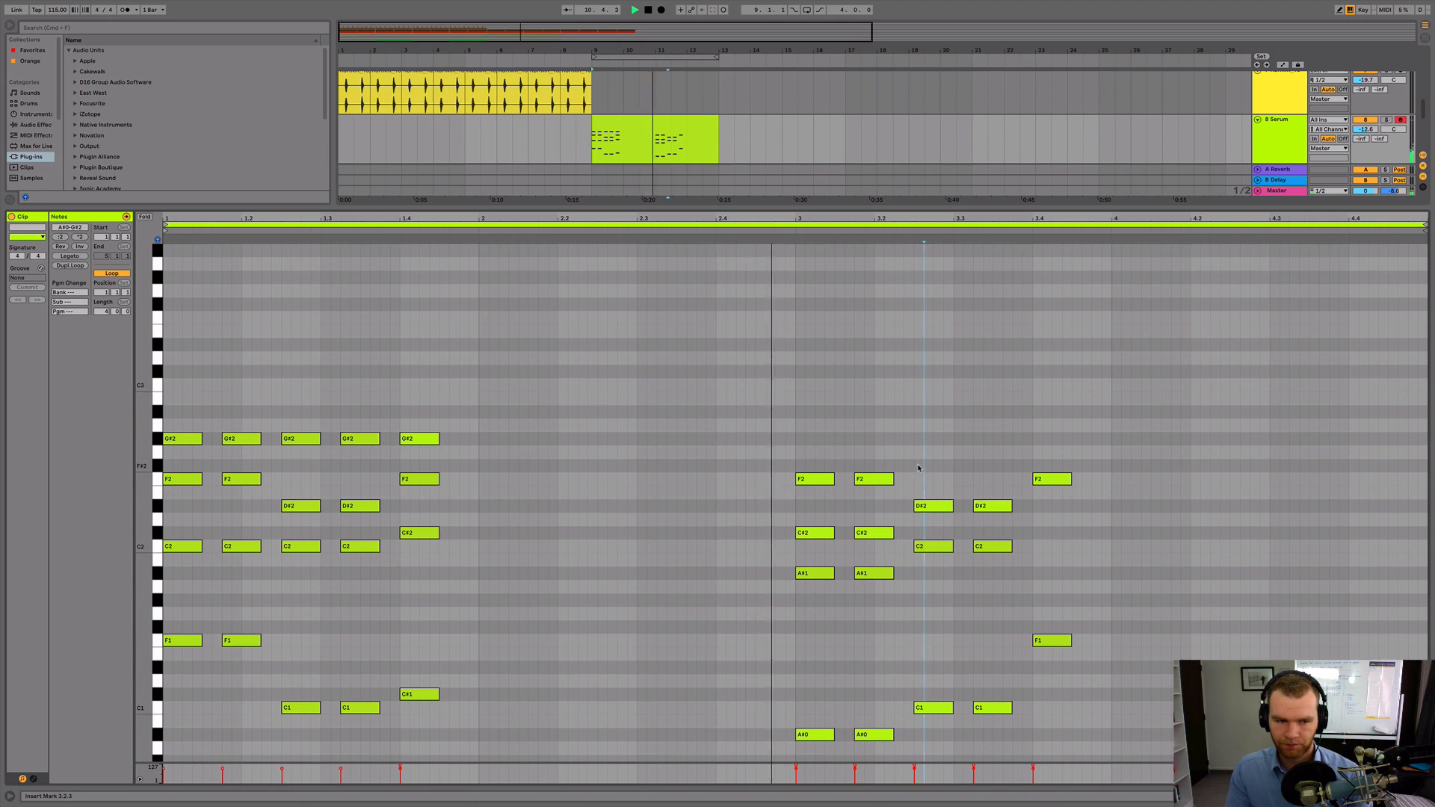
double_click(918, 452)
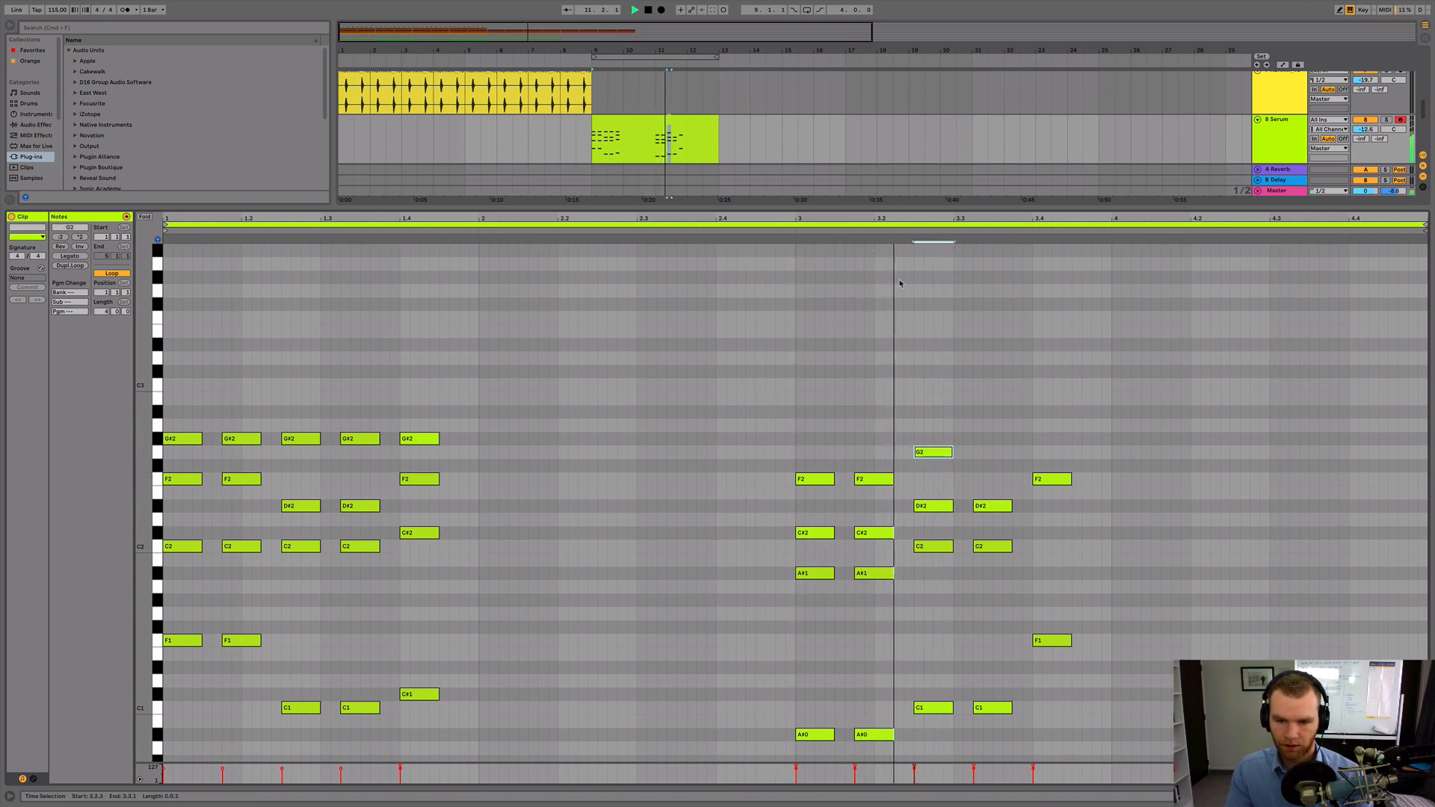
key("super+d")
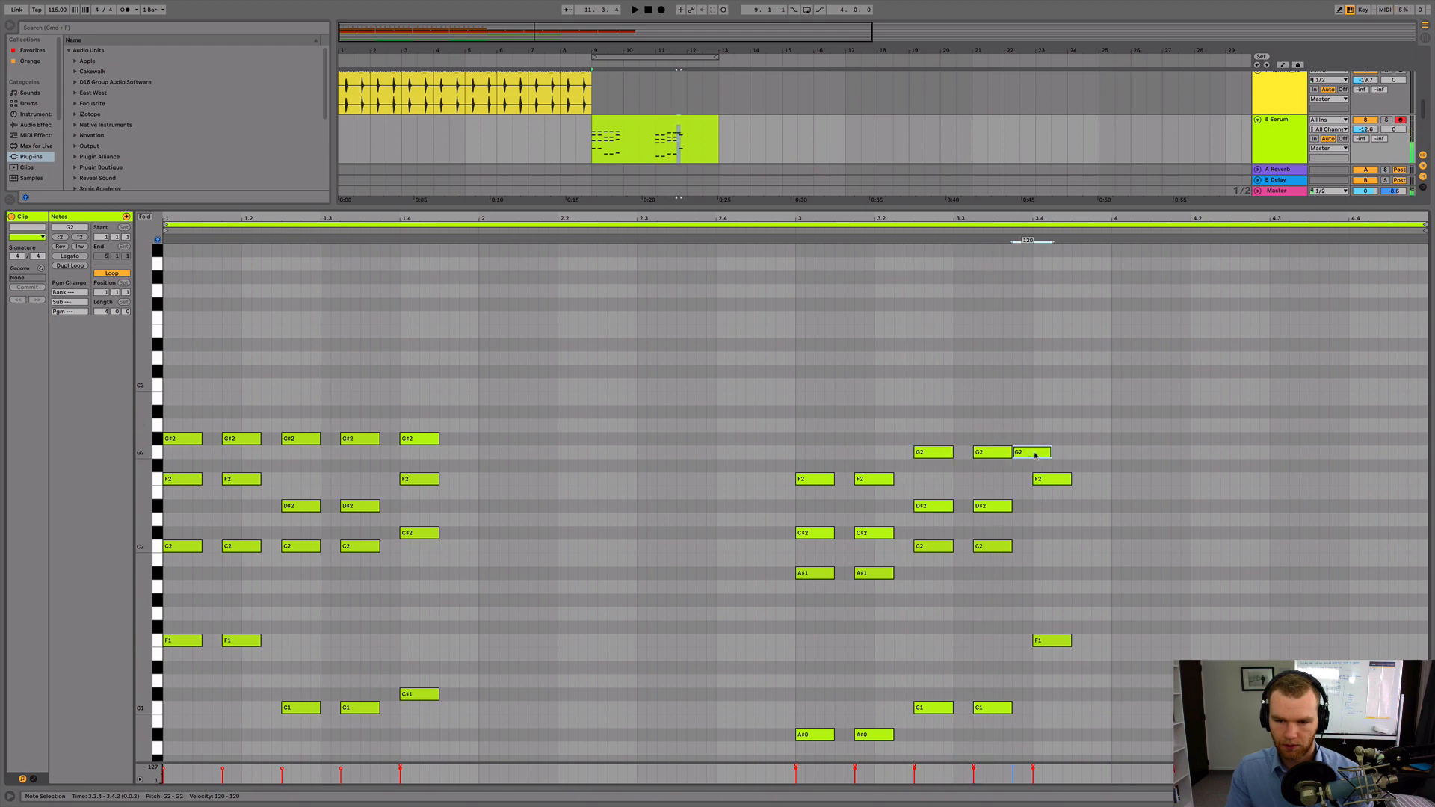
left_click_drag(1035, 455, 1058, 446)
Fill the chord at 3.4.1 with a C2 note matching its length and listen to the whole progression
left_click(784, 230)
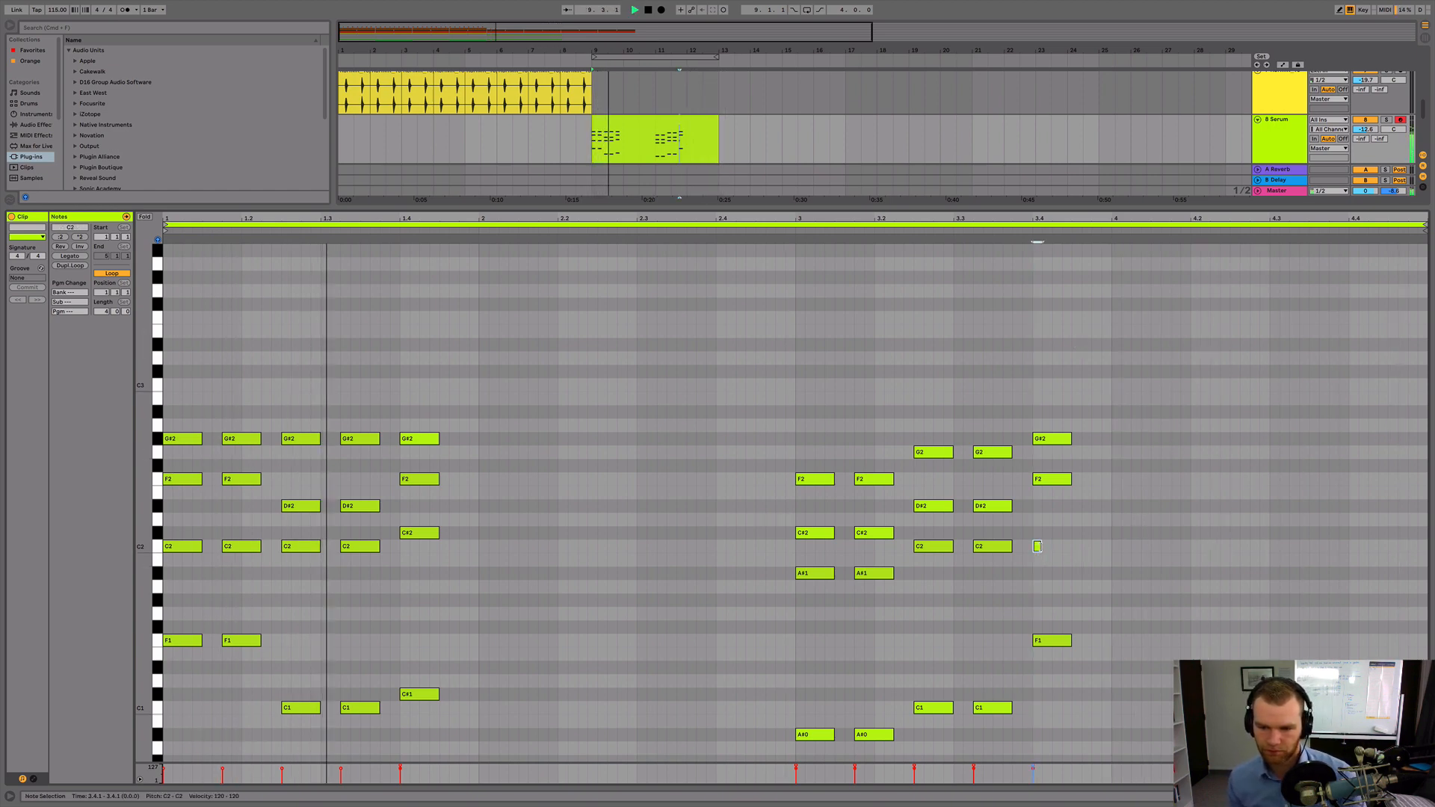
double_click(1039, 546)
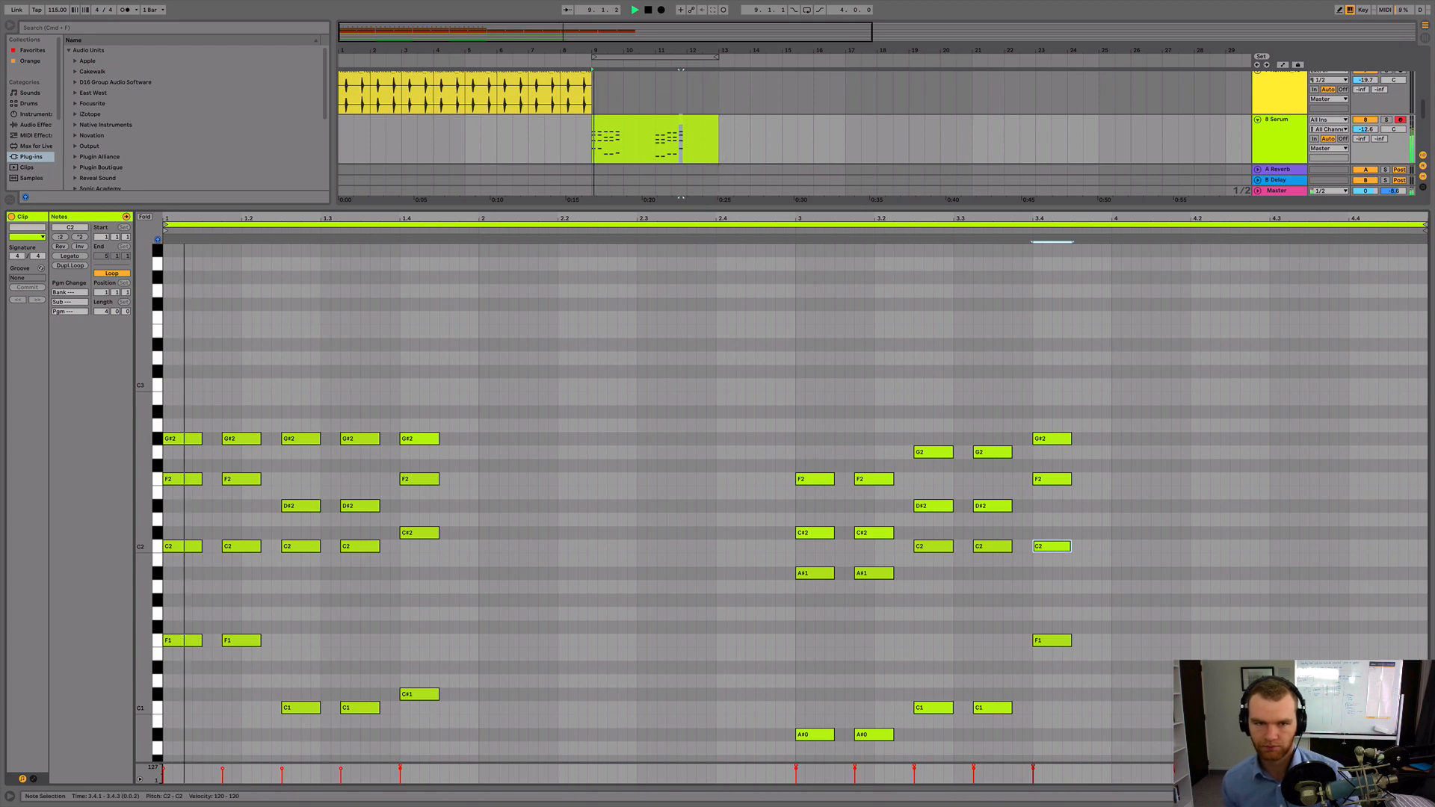
key("space")
Duplicate the four-bar Serum clip so that the chords repeat from bar 13 to bar 17
key("shift+Tab")
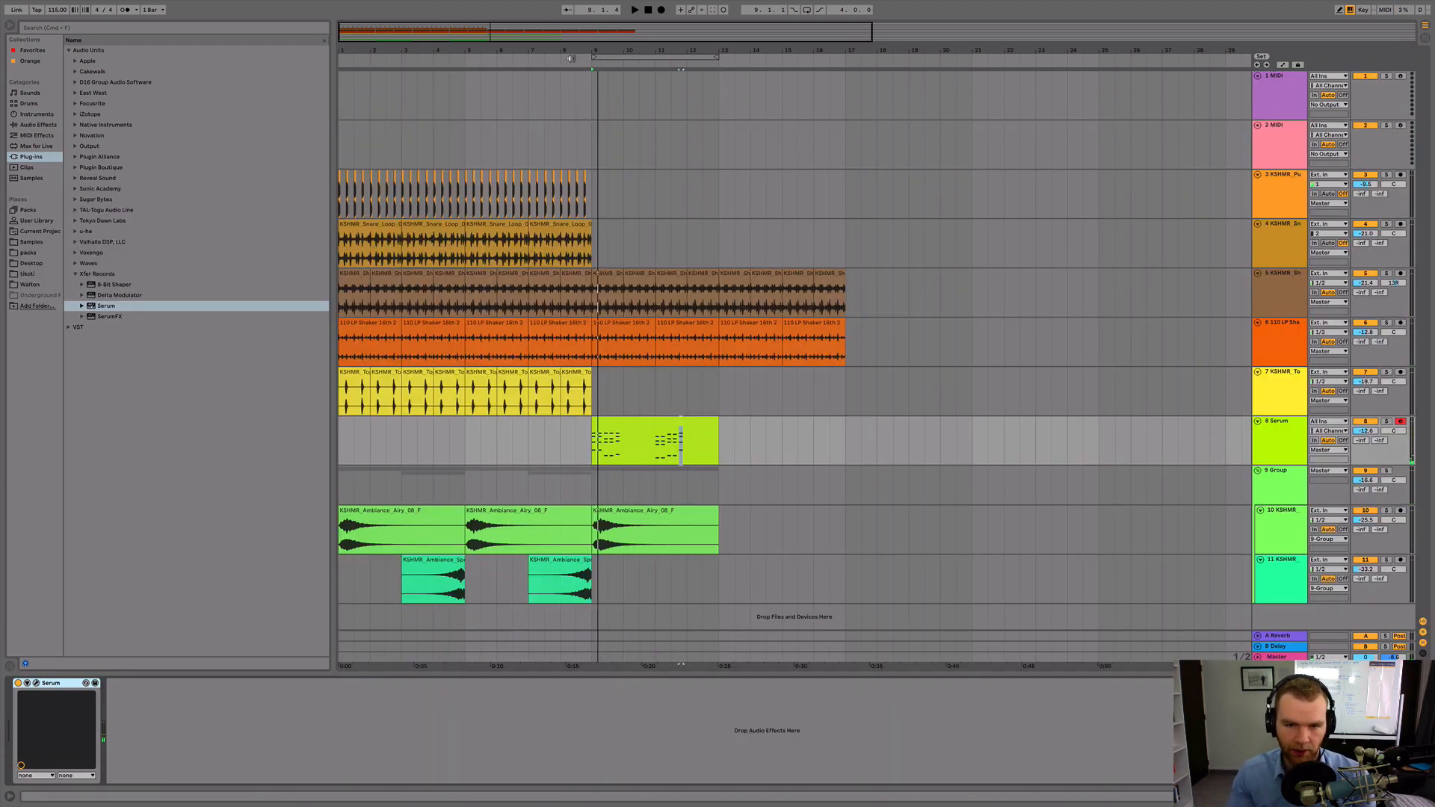
left_click(673, 427)
key("super+d")
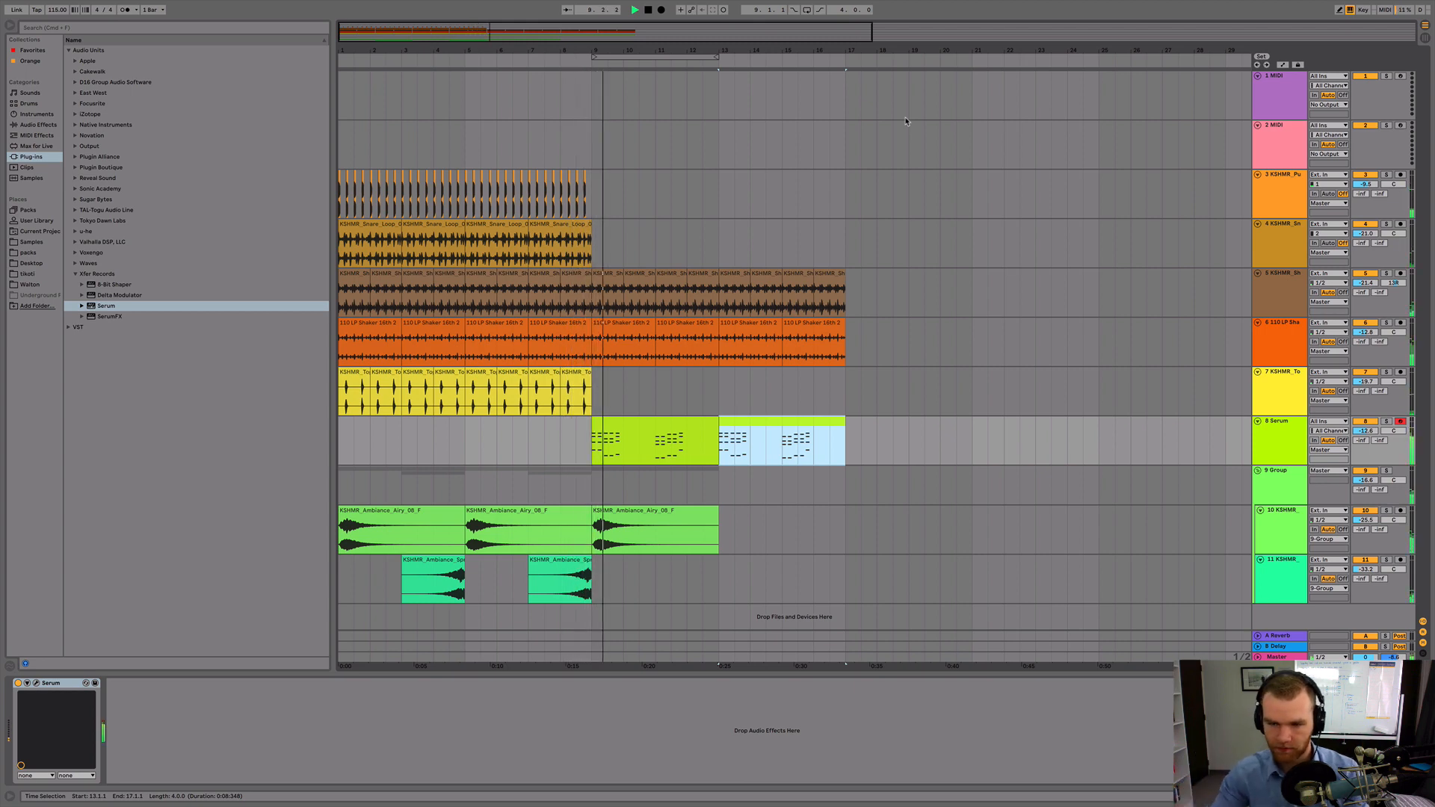
Shorten Serum's Env 1 to a decay of about 401 ms with sustain at minimum, and check Env 2
left_click(35, 682)
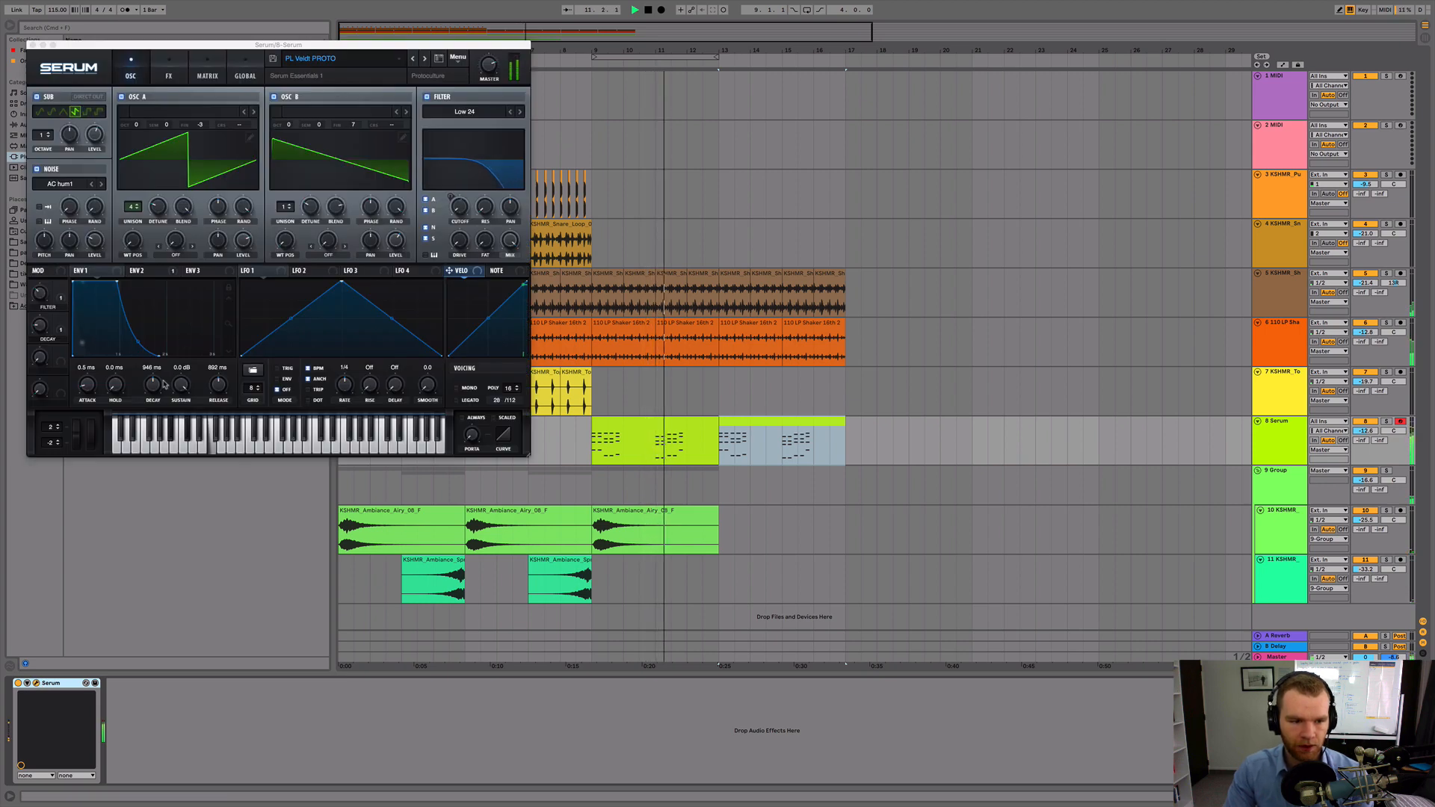
left_click_drag(164, 384, 153, 397)
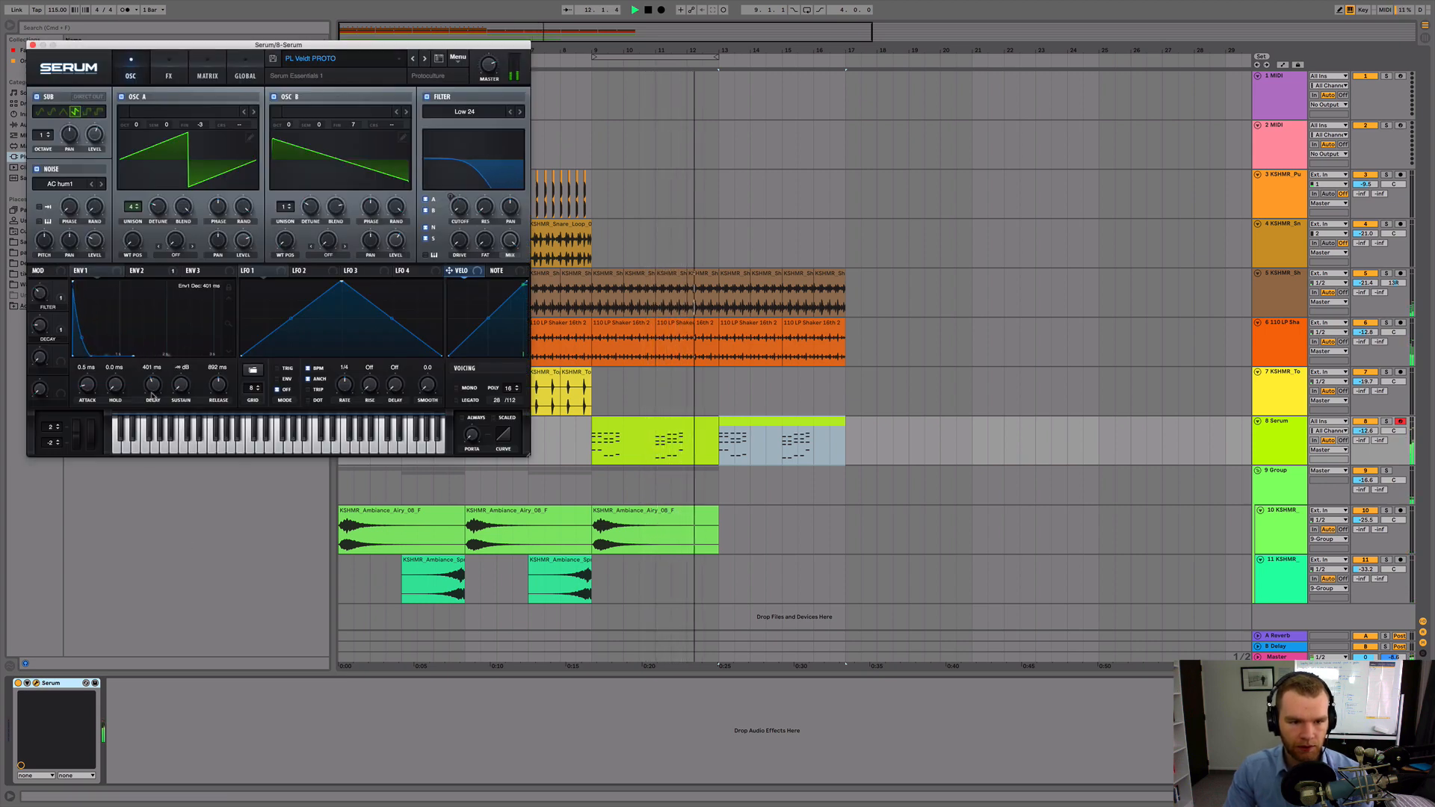
left_click(146, 271)
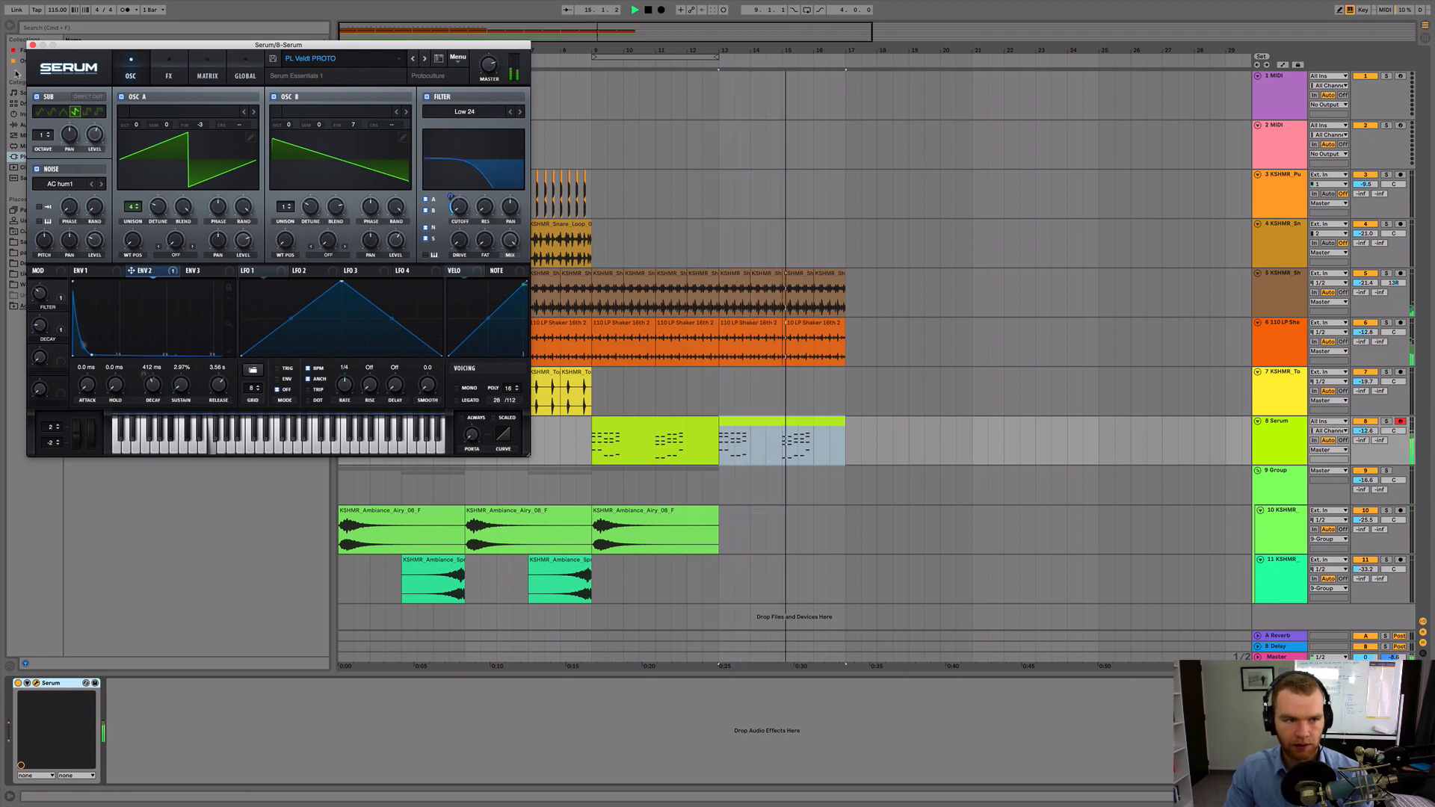
left_click(33, 45)
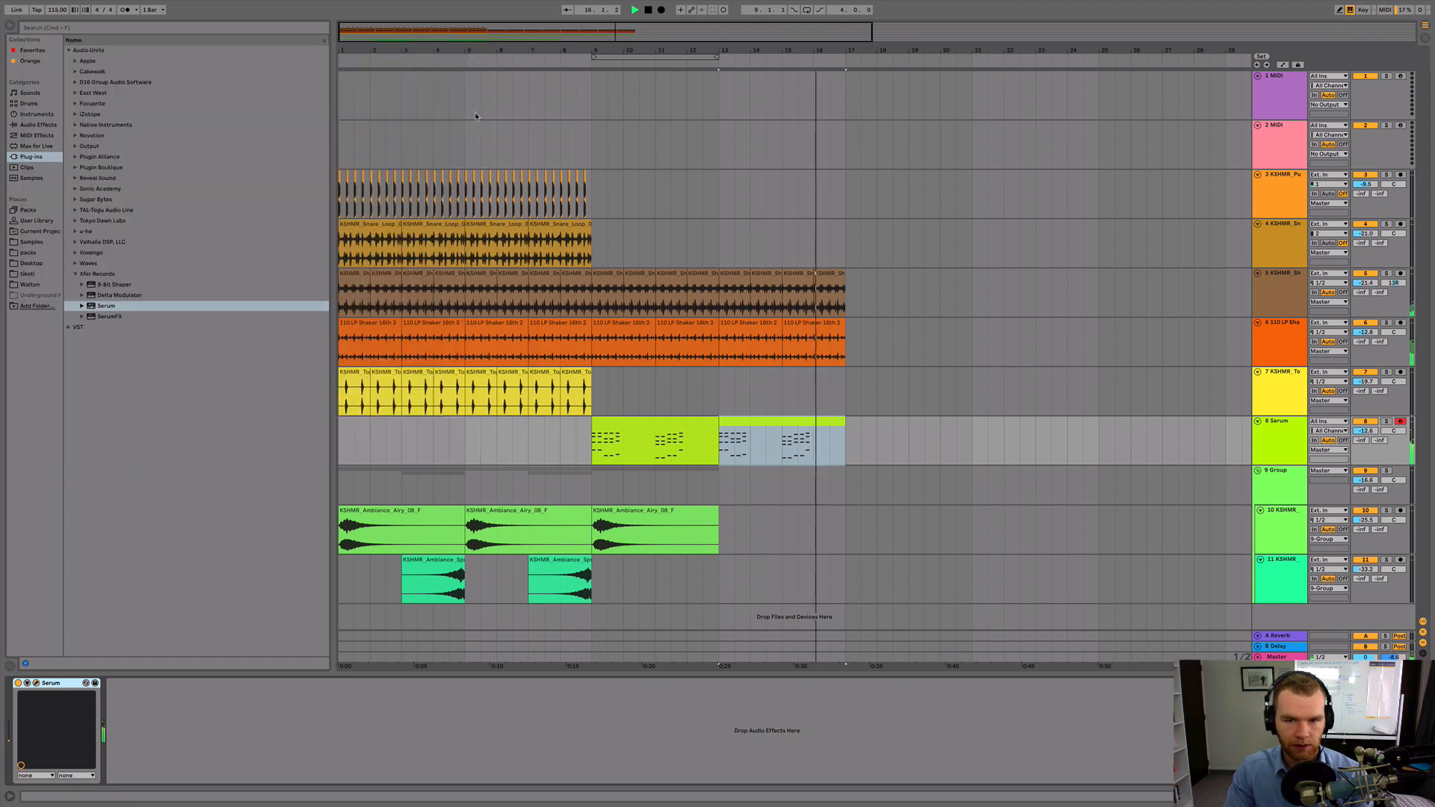
Stop playback, extend the loop to bar 17 and duplicate the third airy ambience clip to bar 13
key("space")
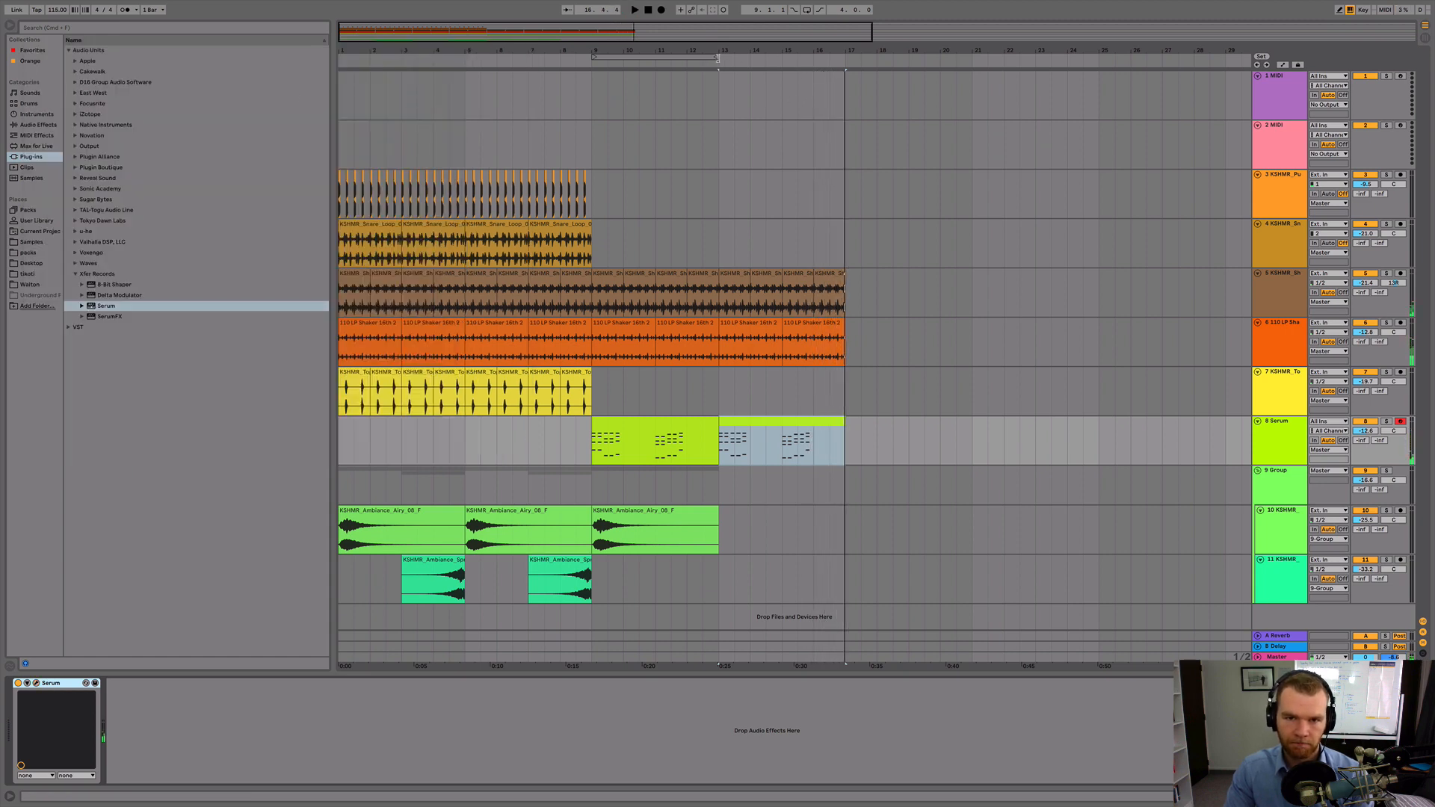
left_click_drag(717, 58, 847, 78)
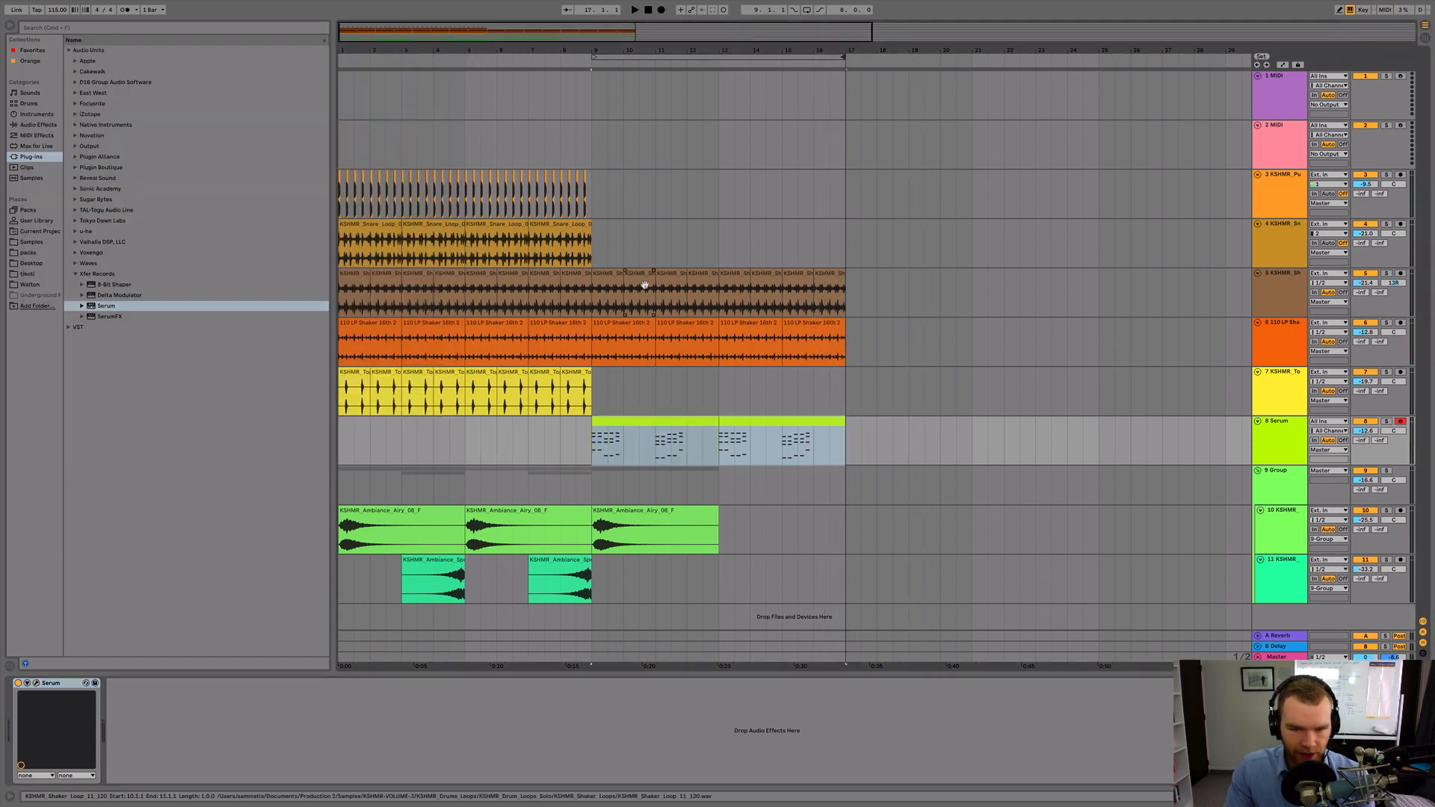
left_click(676, 514)
key("super+d")
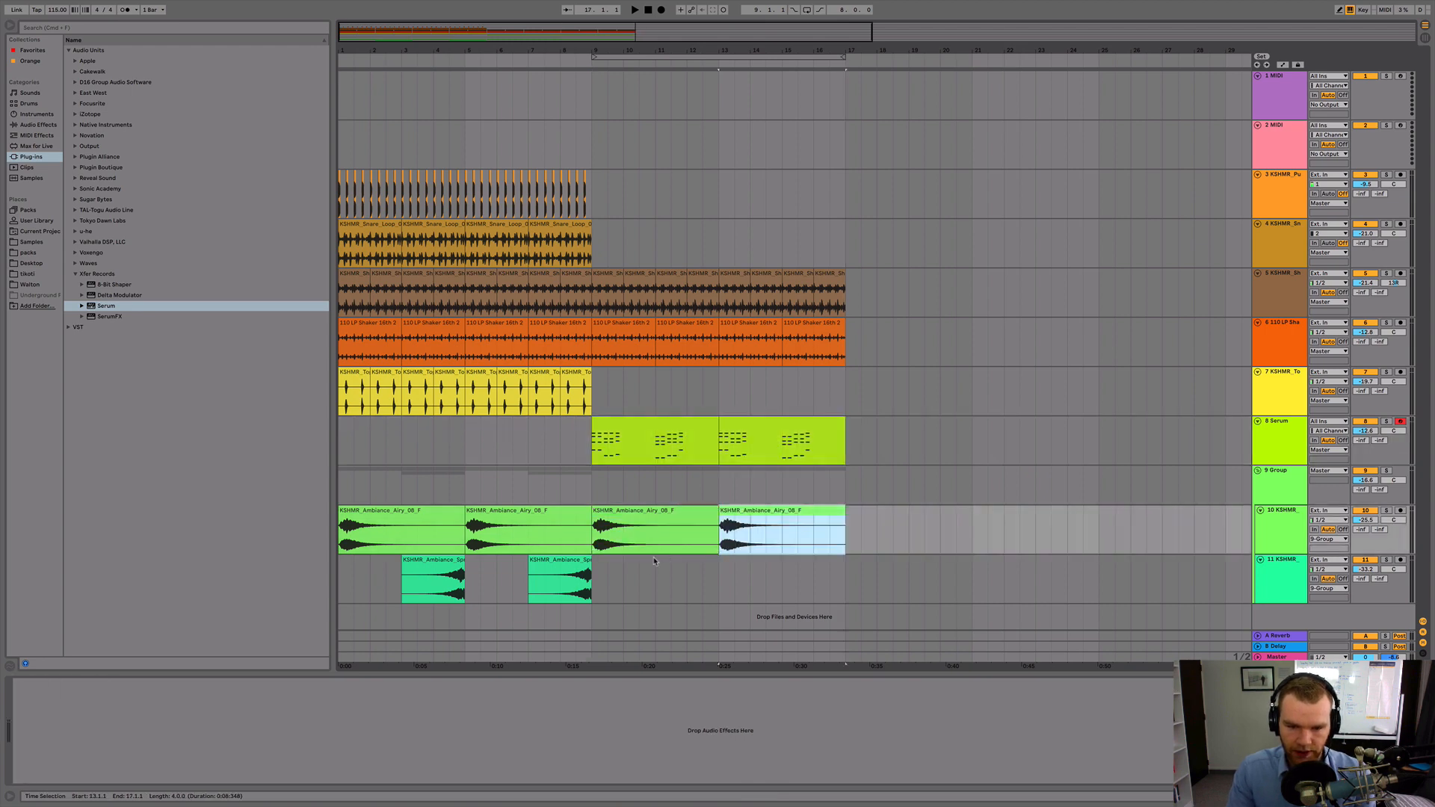
Reverse the sample of the airy ambience clip at bar 13
key("shift+Tab")
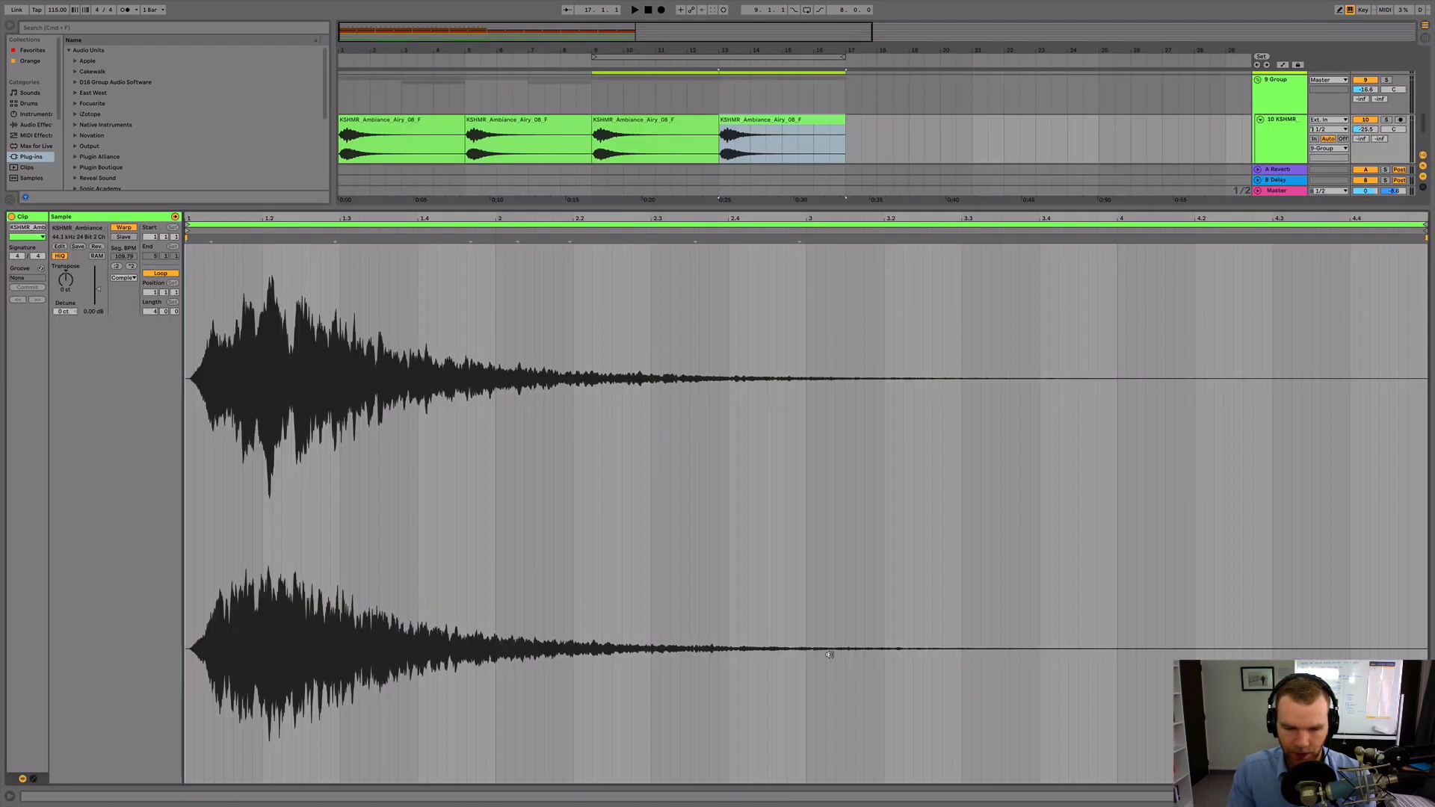
left_click(96, 246)
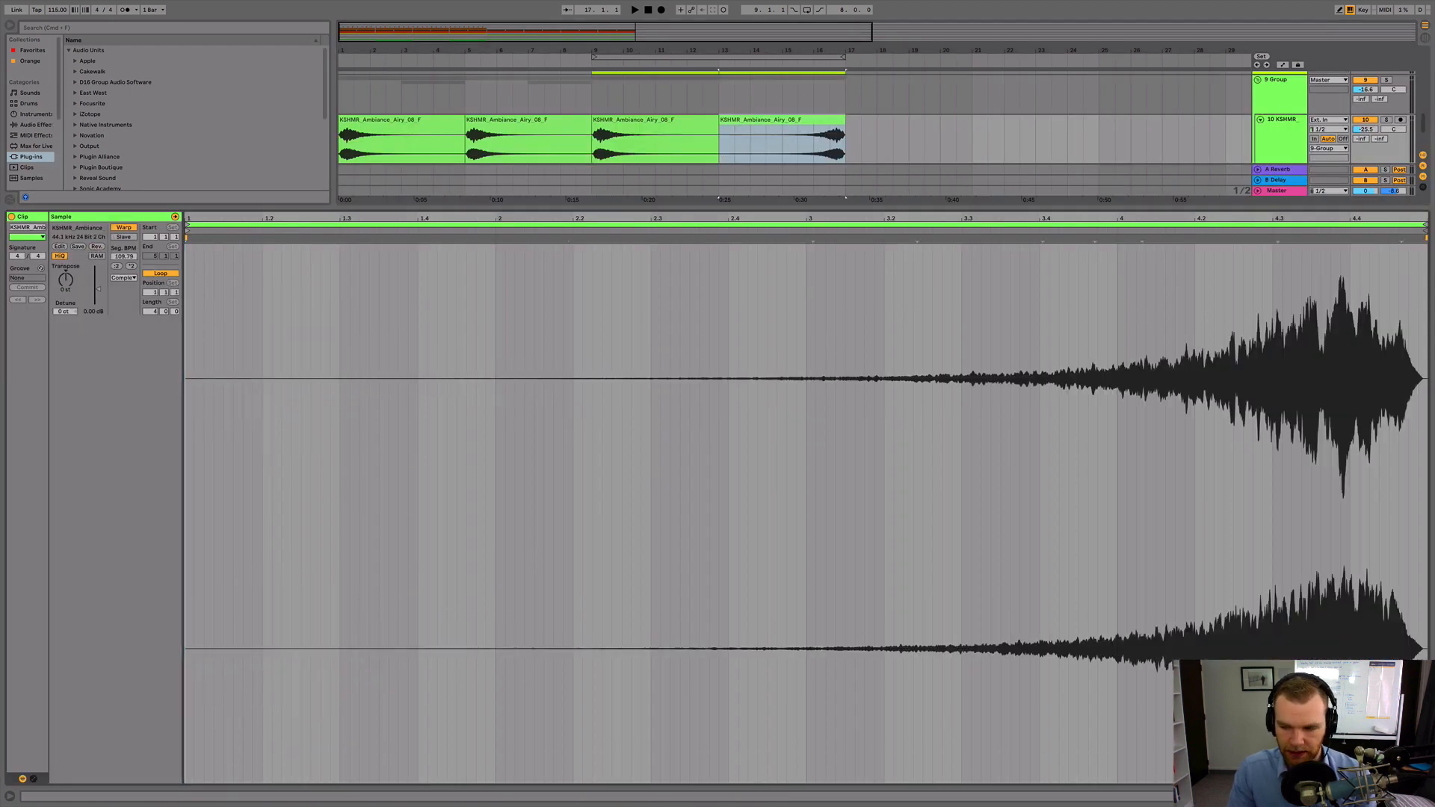
key("shift+Tab")
Copy the sprinkles ambience clip from bar 7 to bars 15 to 17 on the same track
left_click(553, 568)
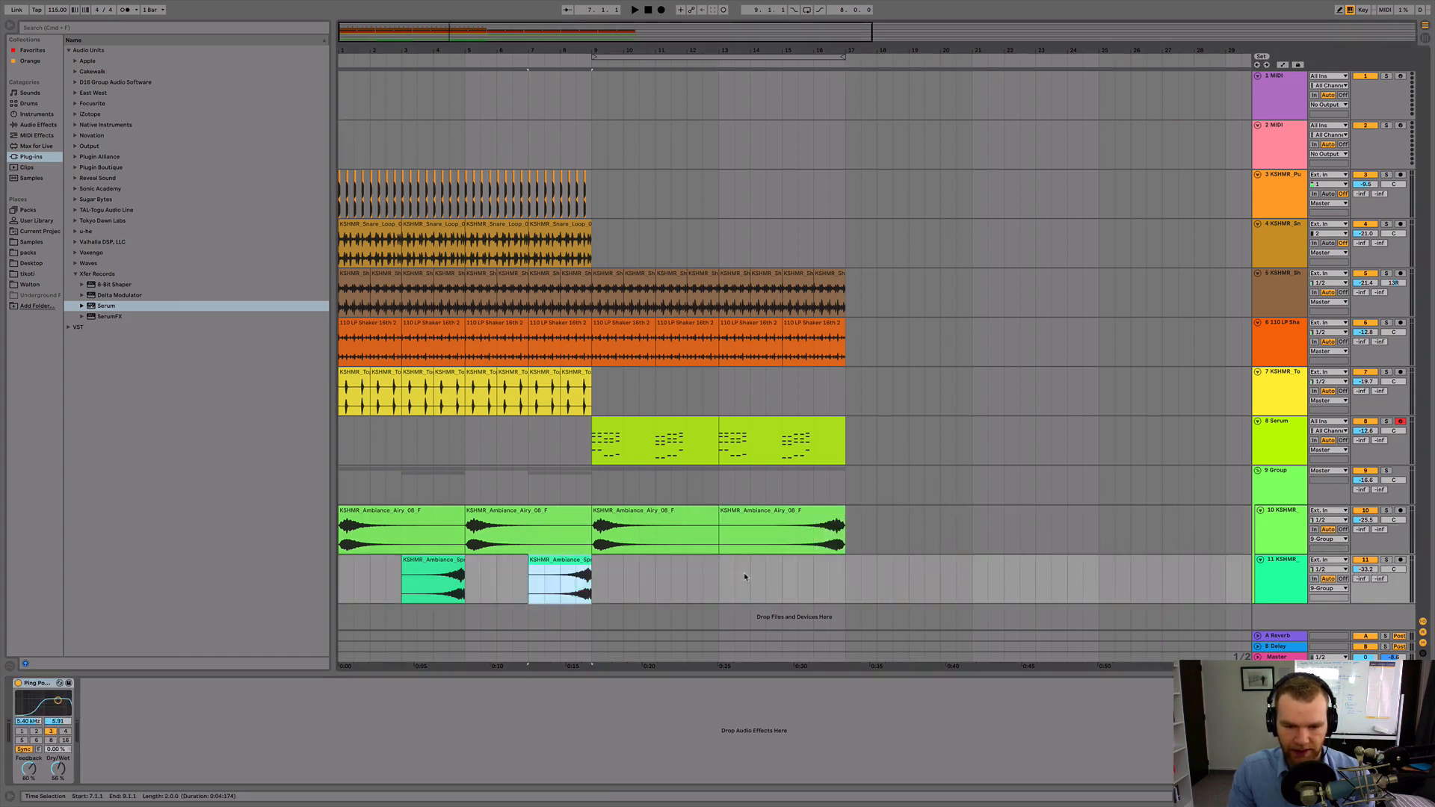
left_click(775, 575)
key("ctrl+v")
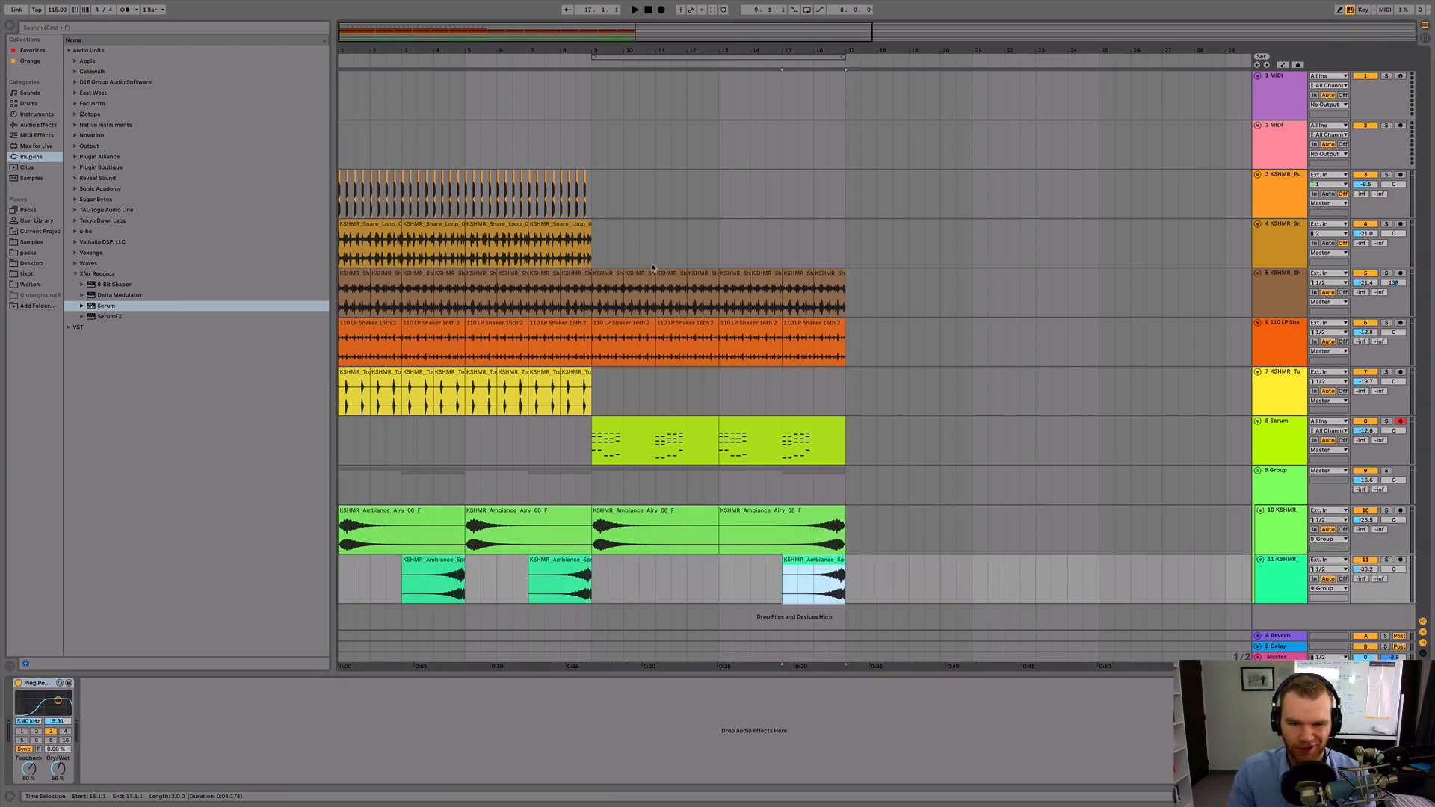
Copy the drum, snare and shaker clips of tracks 3 to 7 from bars 1 to 9 to bar 17, and loop bars 17 to 25
left_click_drag(597, 399, 341, 184)
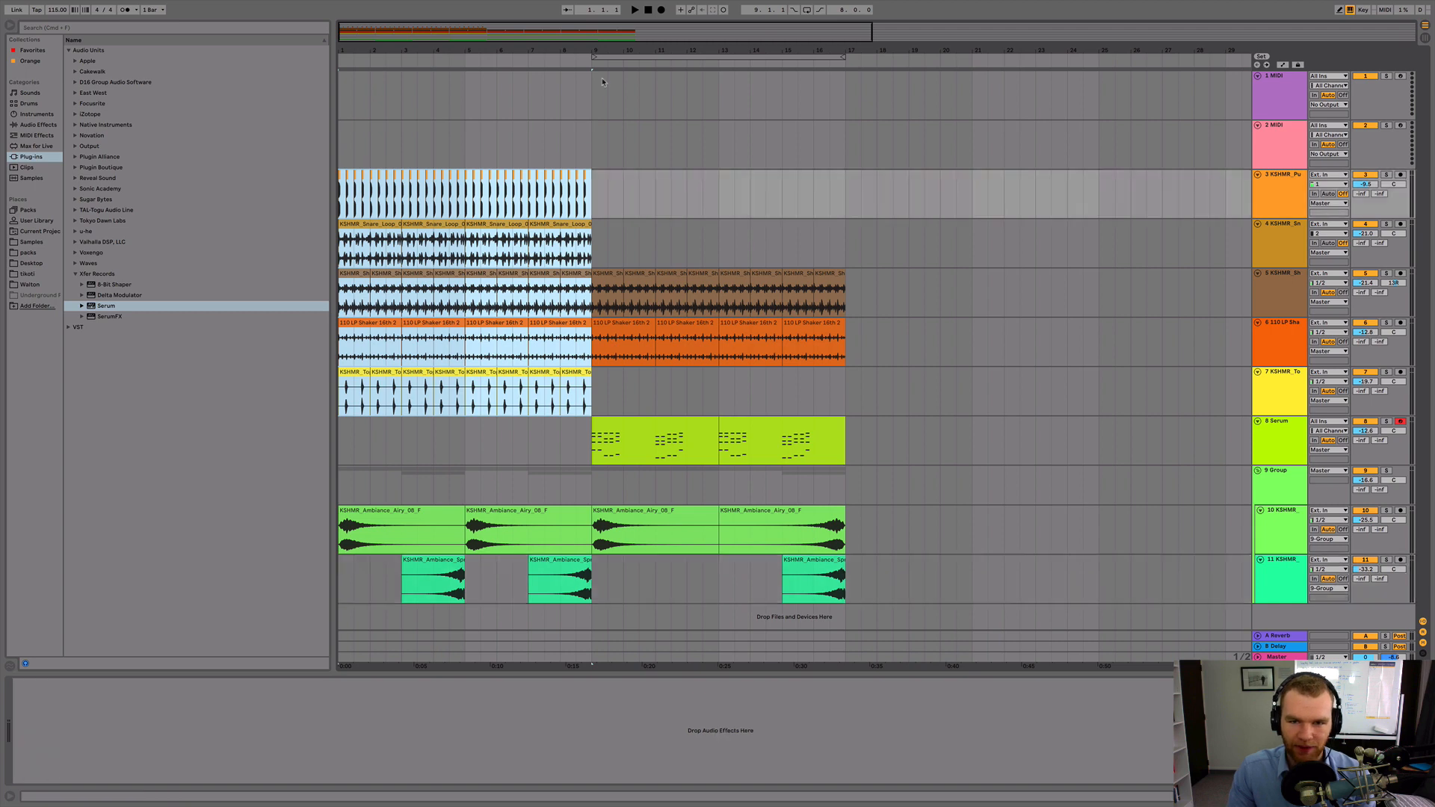
left_click(848, 192)
key("ctrl+v")
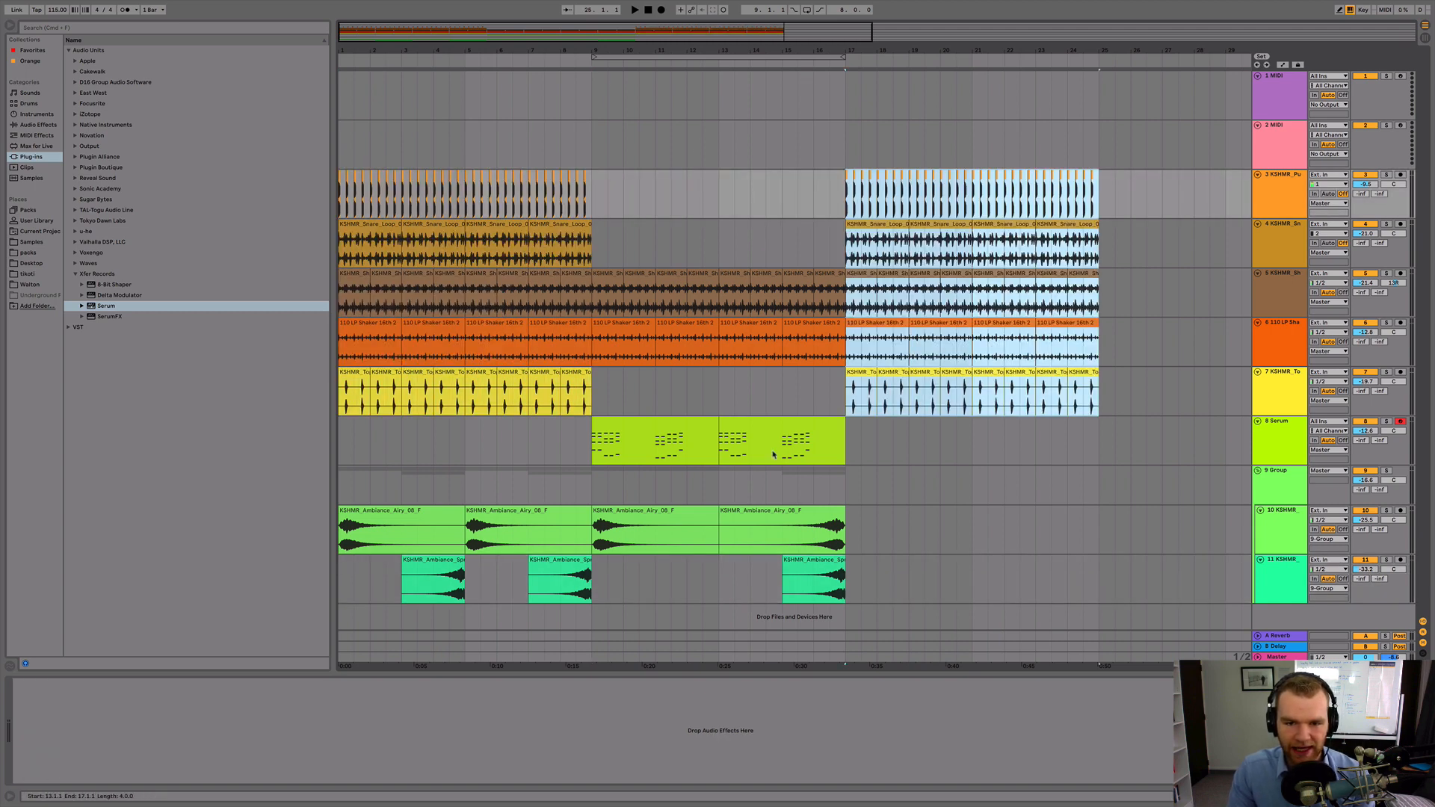
left_click_drag(766, 55, 1020, 55)
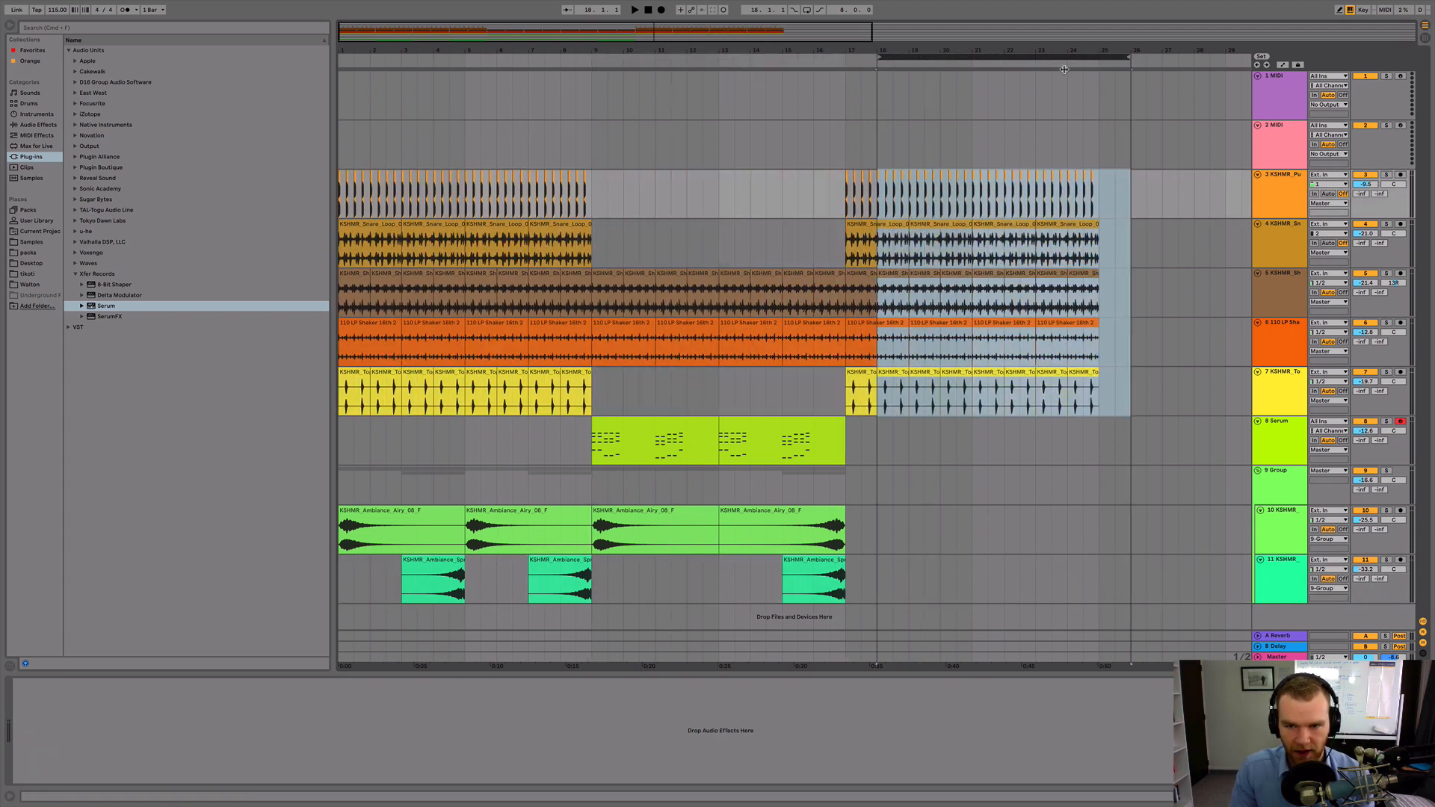
Duplicate the Serum chord clip at bar 13 twice to fill bars 17 to 25, and start playback
left_click(781, 449)
key("ctrl+d")
key("ctrl+d")
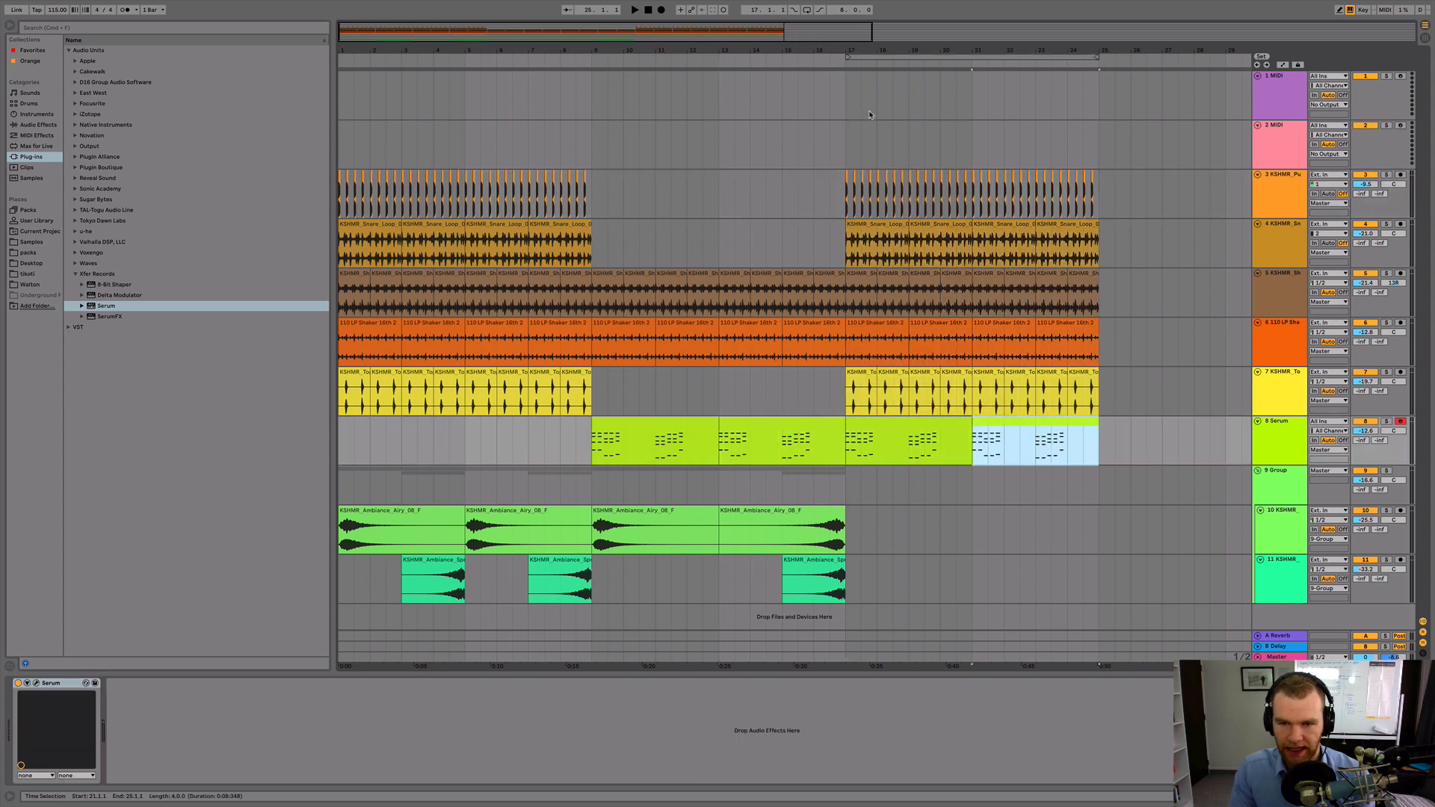
left_click(831, 62)
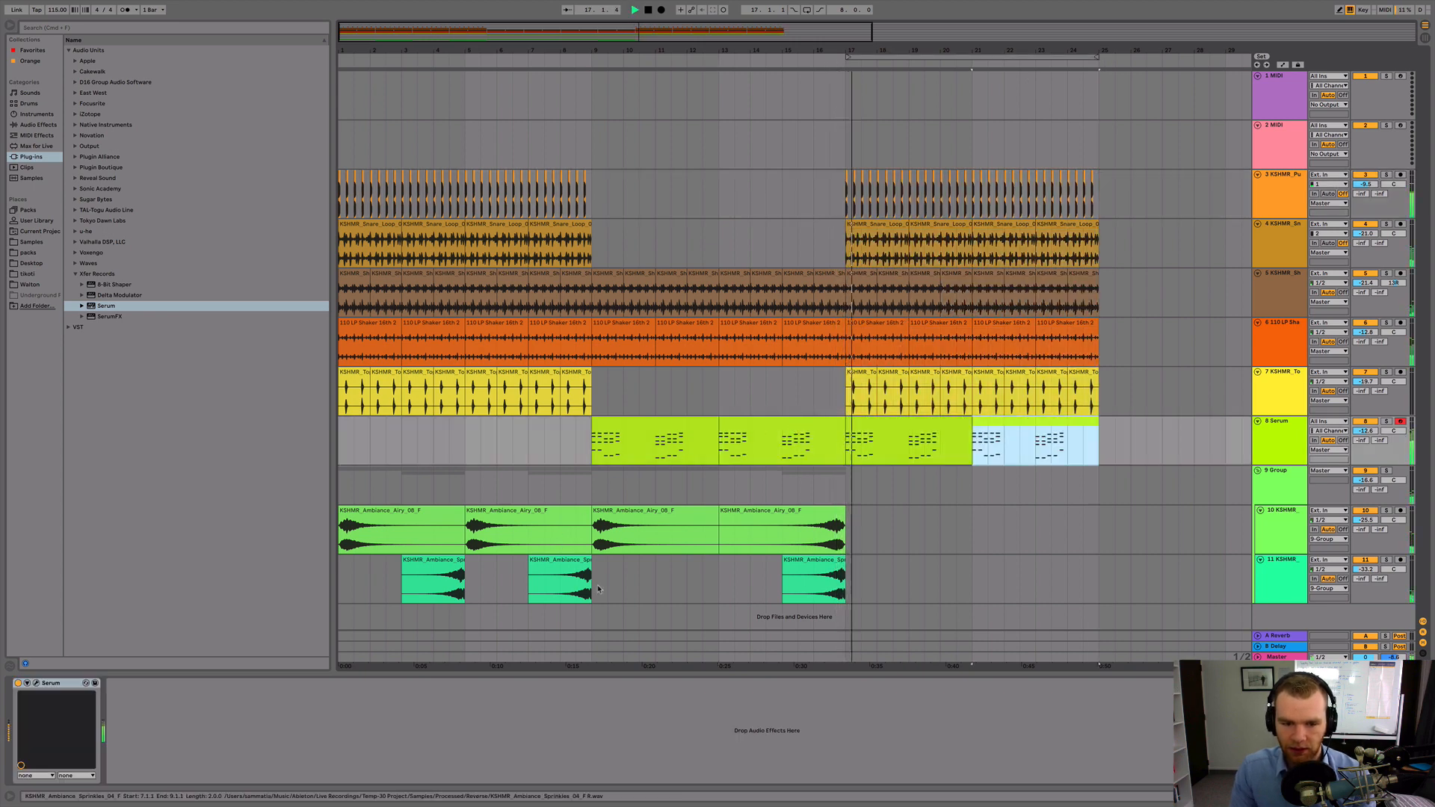
Copy the airy and sprinkles ambience clips from bars 1 to 9 to bar 17 and stop playback
left_click_drag(591, 586, 417, 527)
left_click(846, 543)
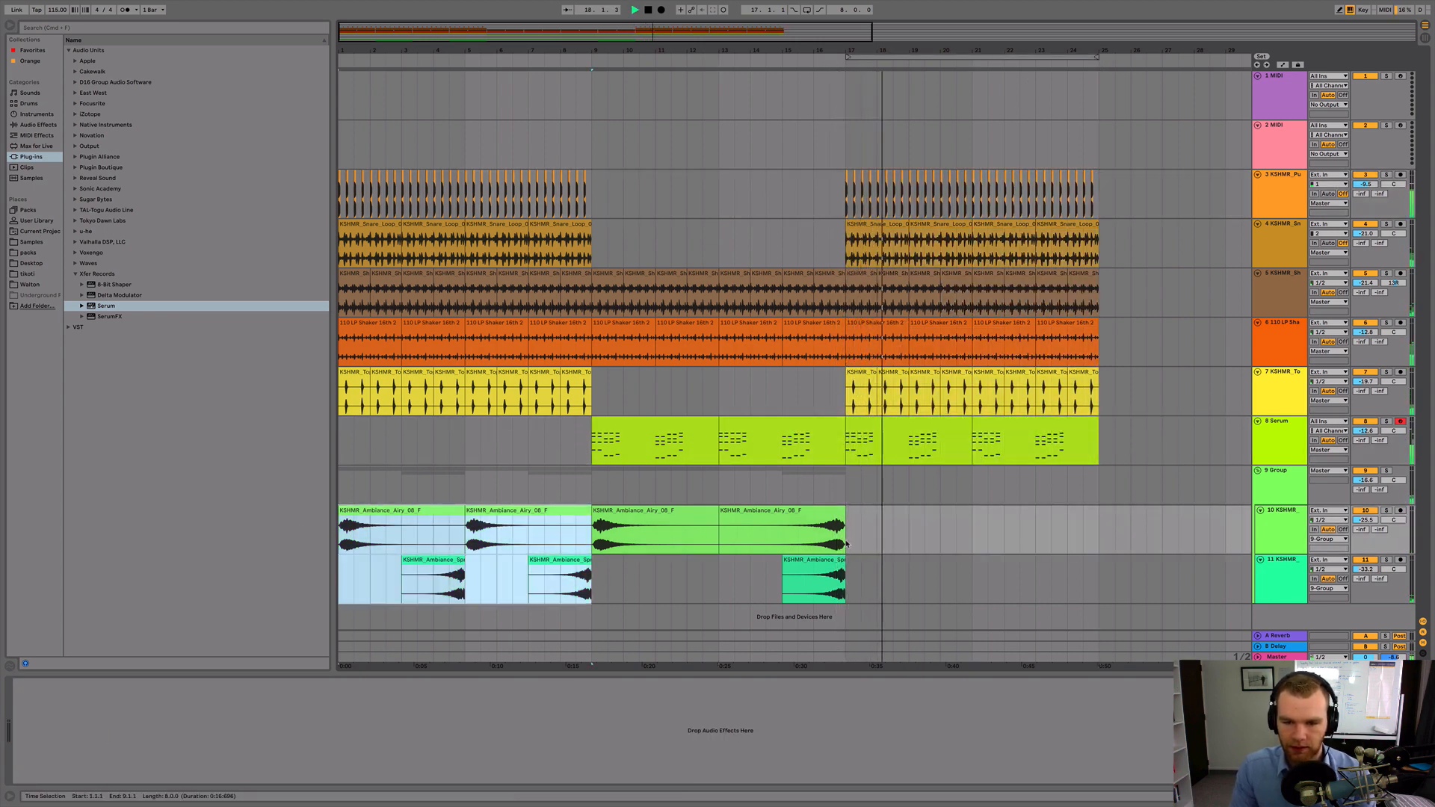
key("super+v")
key("space")
Add a one-sixteenth F0 bass note at 1.1.3 in the Serum clip at bar 17
double_click(876, 442)
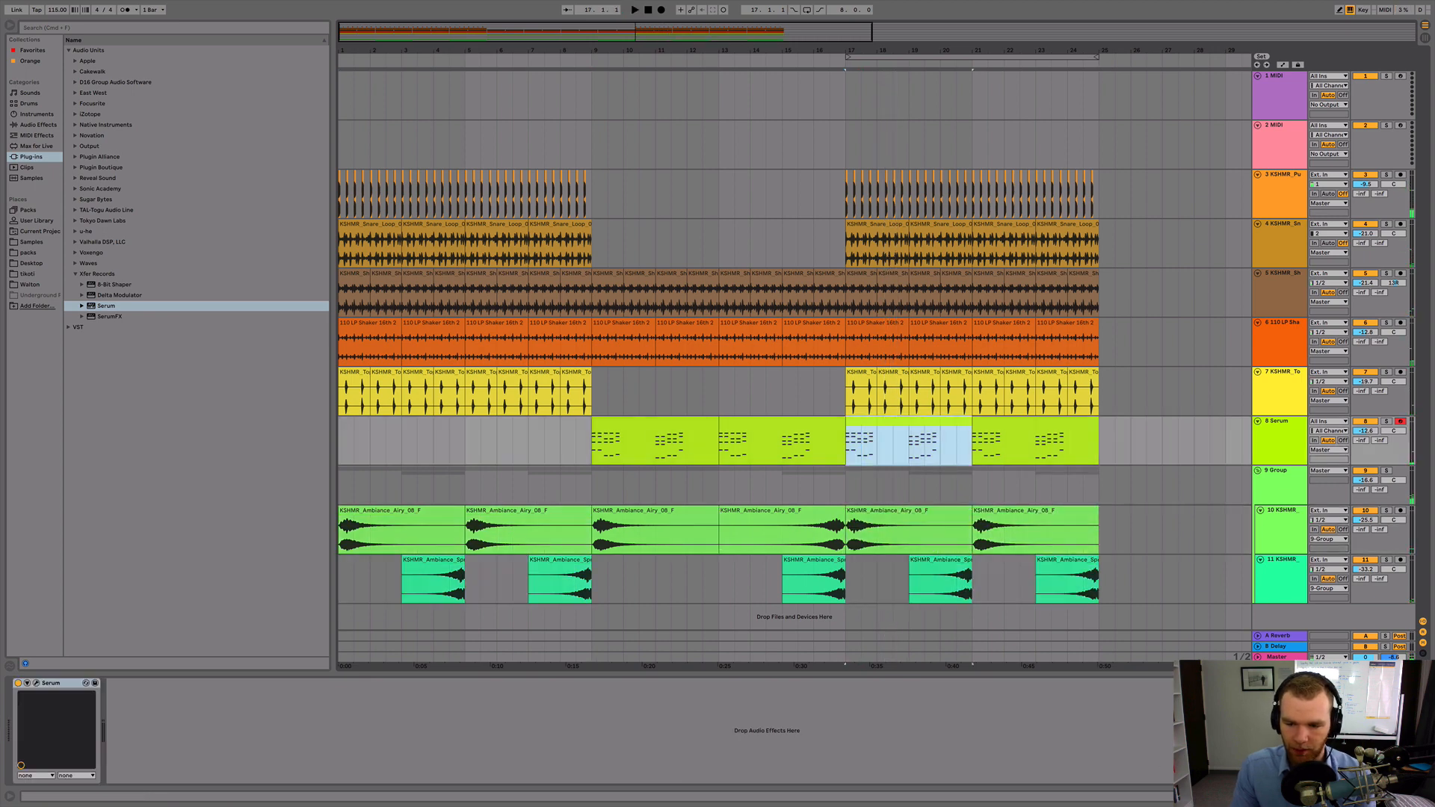
scroll(322, 630, "down", 5)
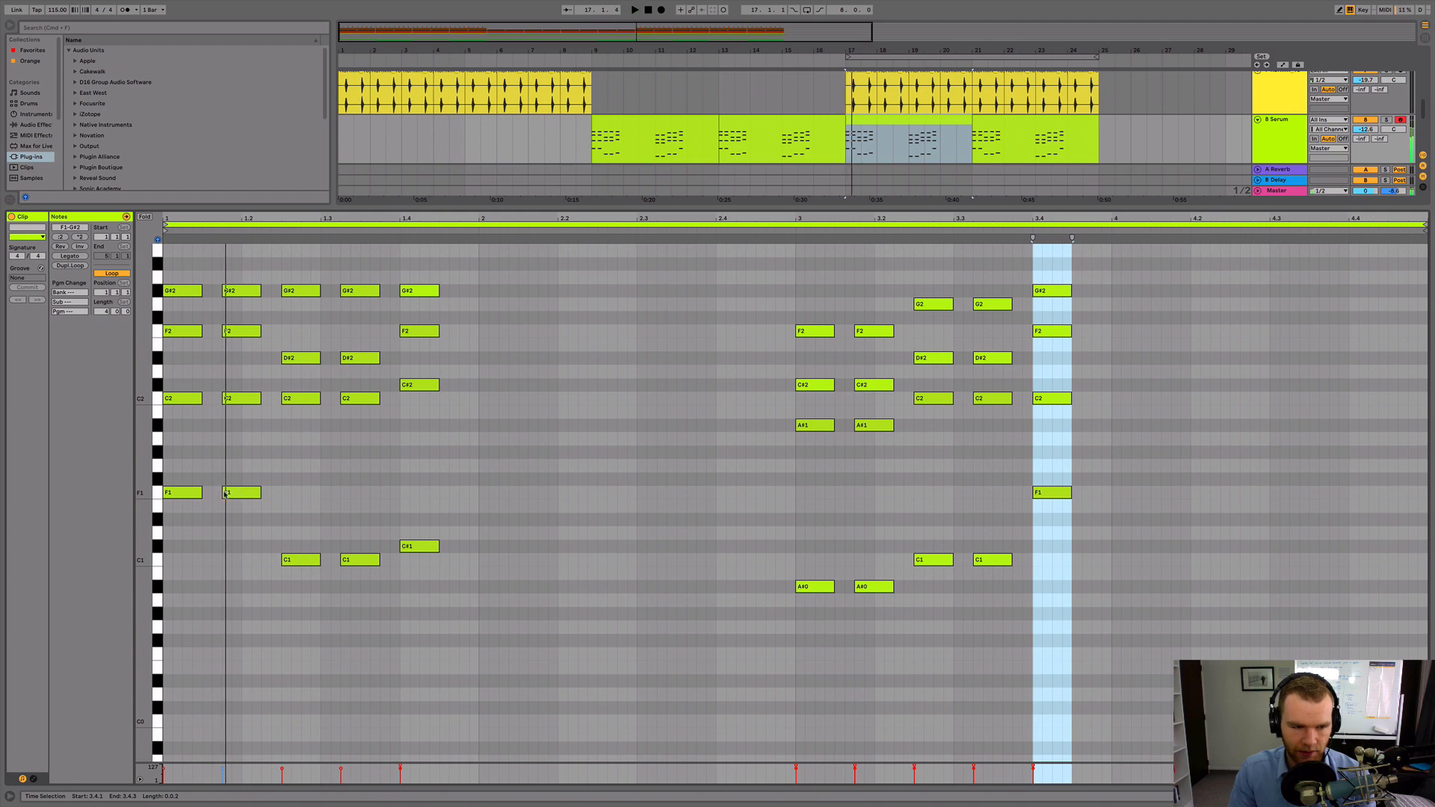
double_click(207, 493)
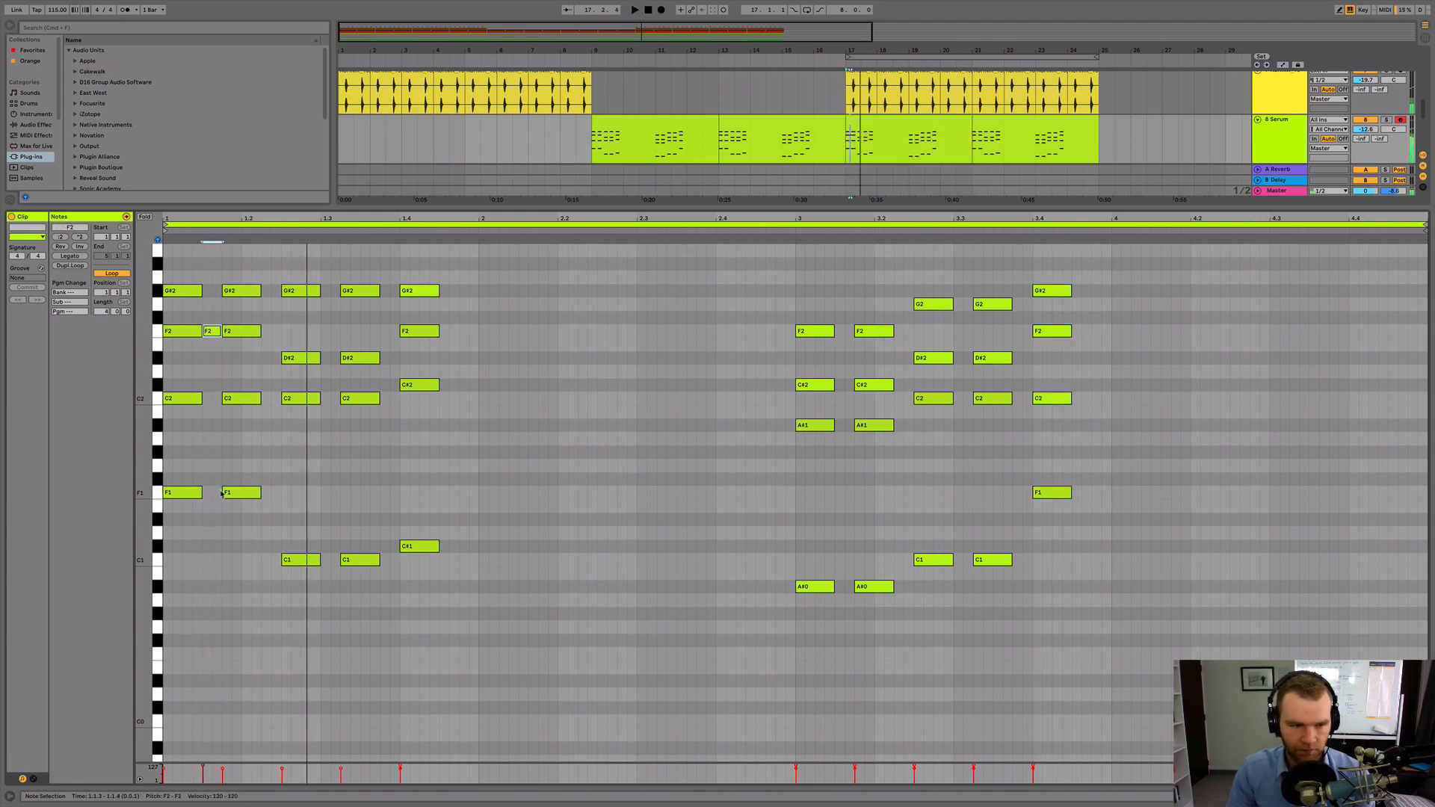
key("shift+Down")
key("shift+Down")
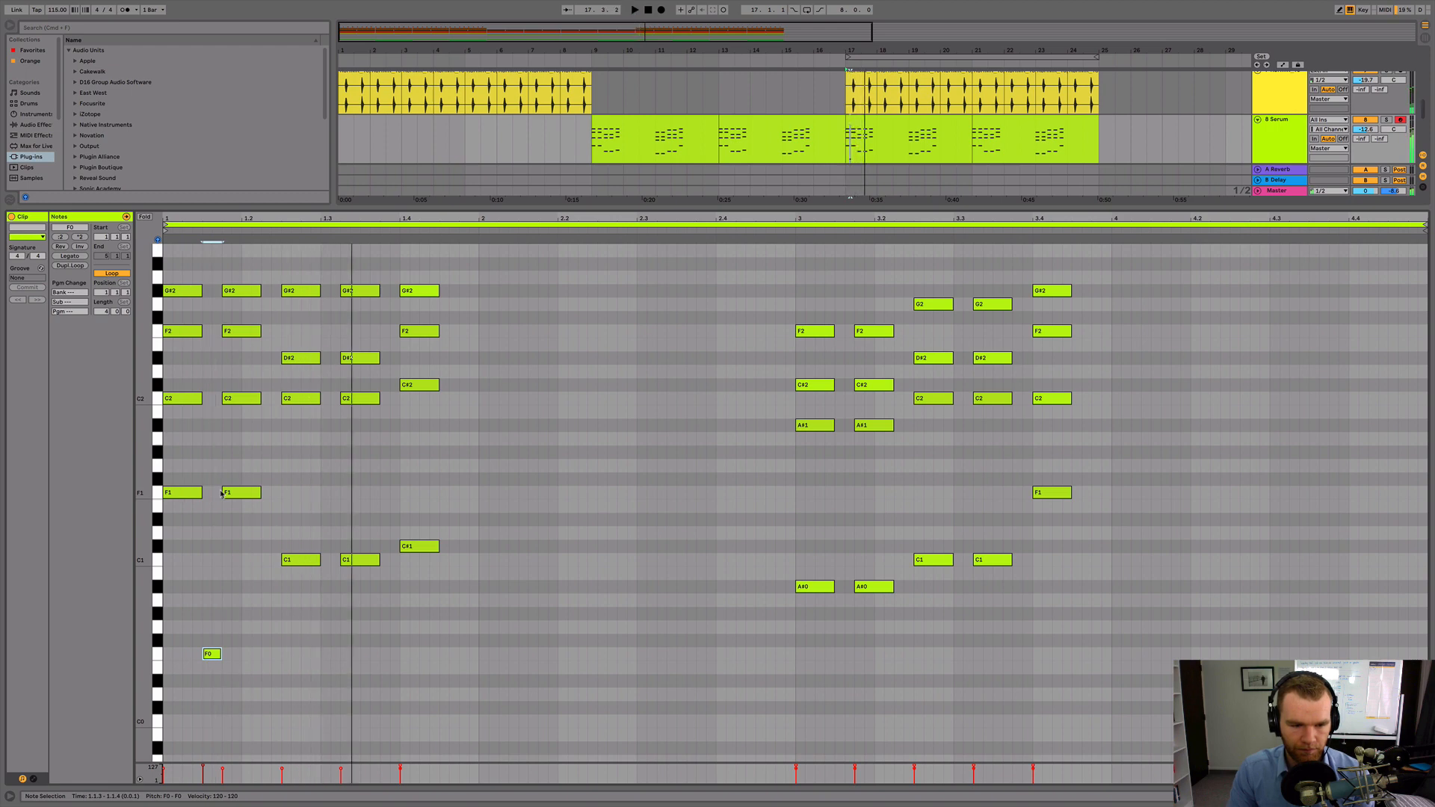
left_click(363, 562)
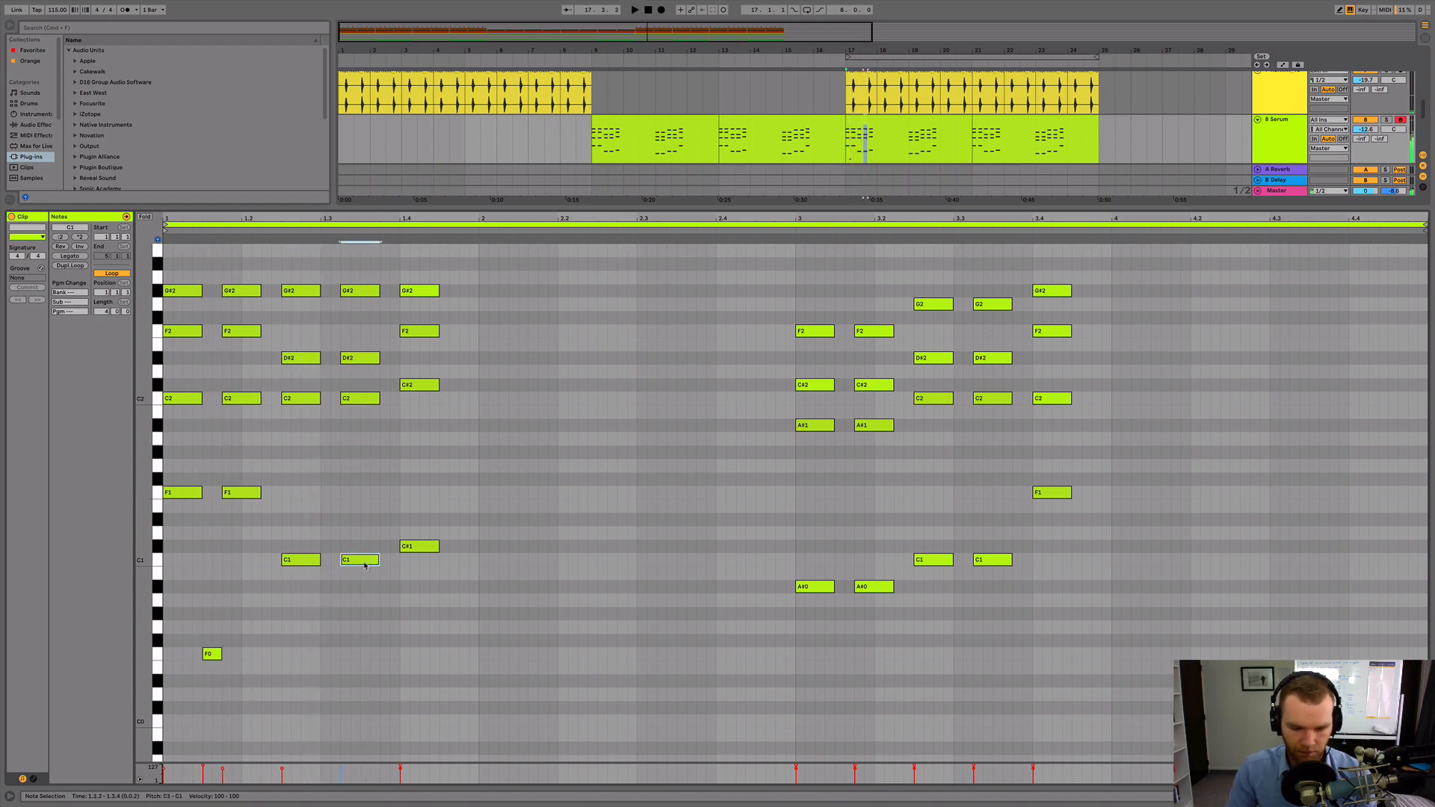
key("shift+Down")
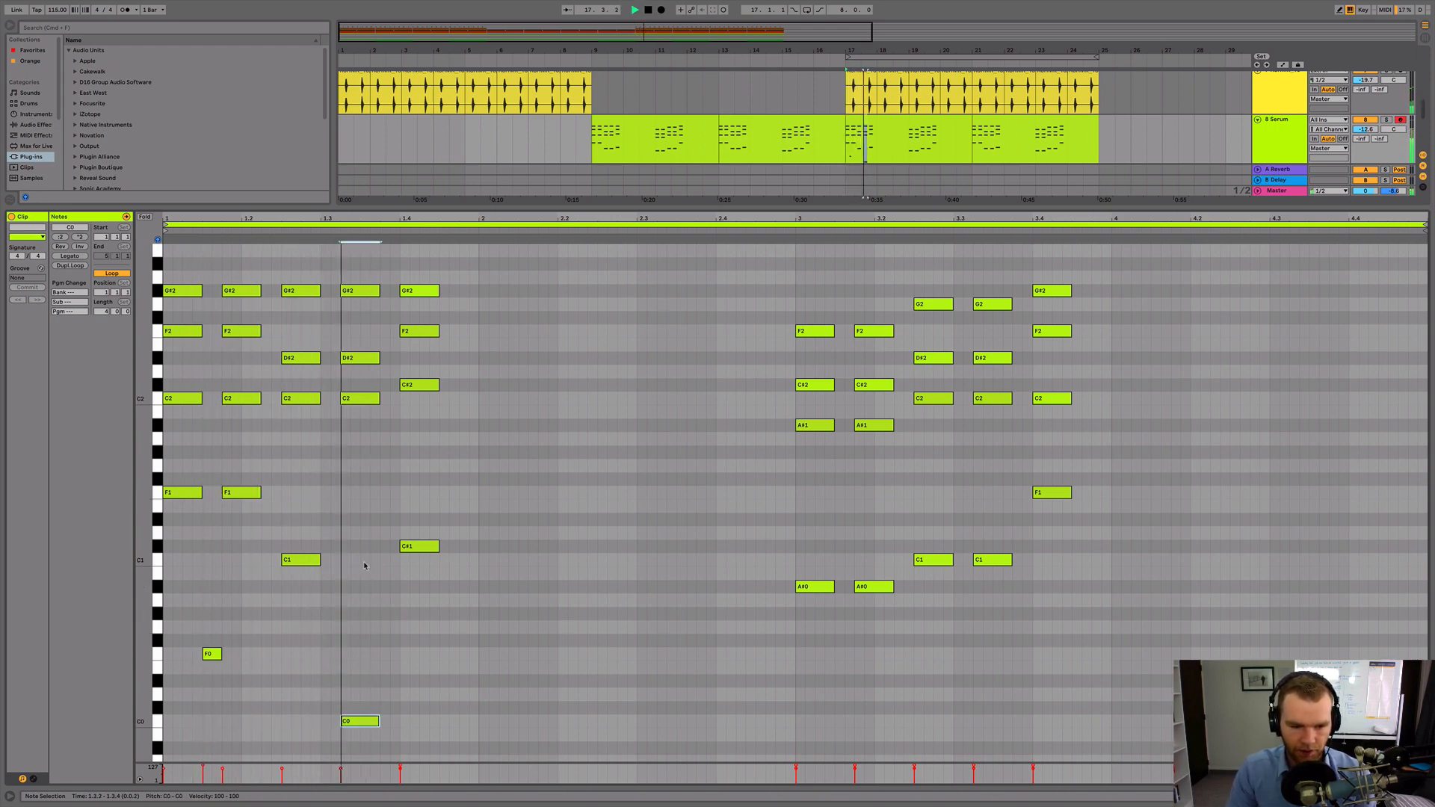
key("shift+Up")
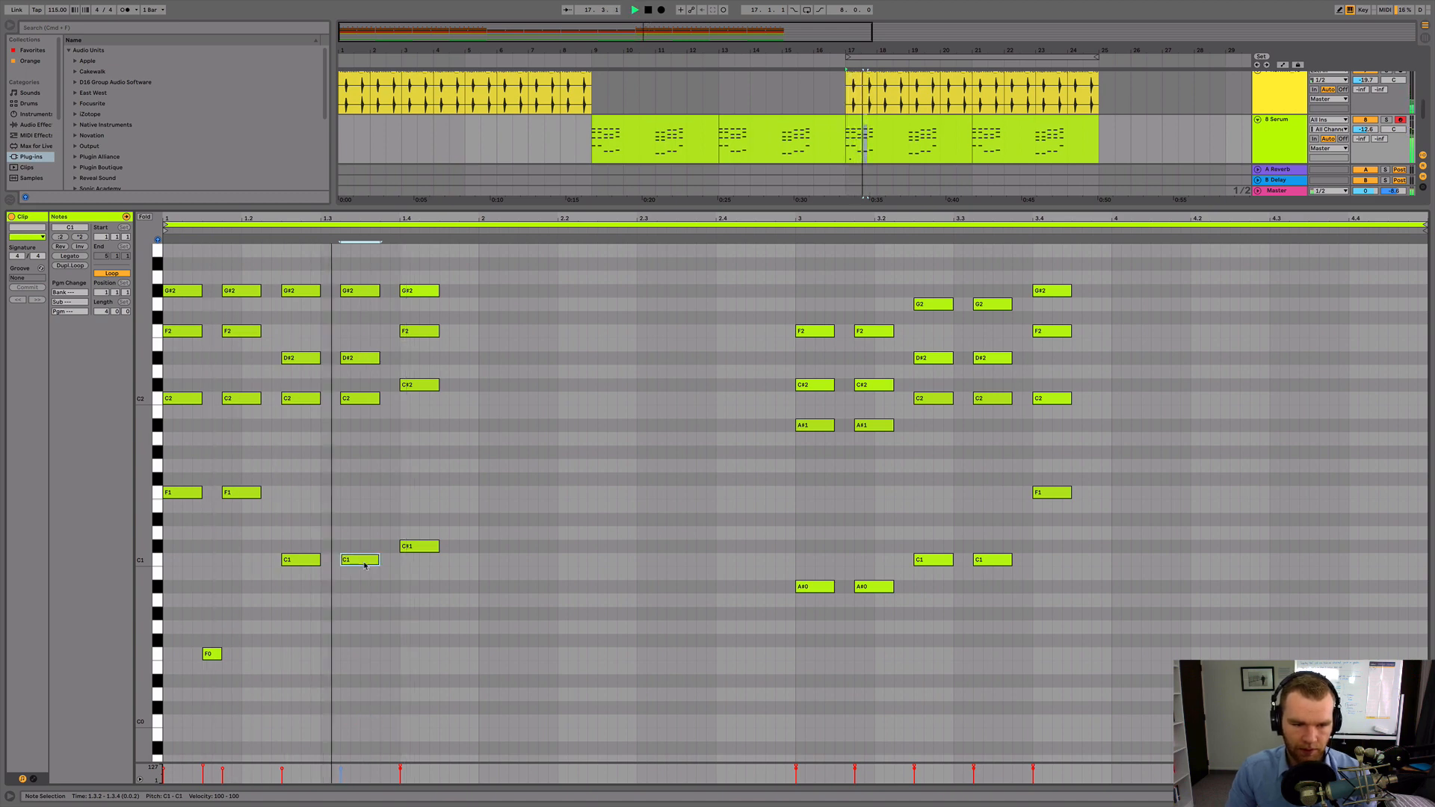
Shift the second C1 bass note to 1.3.3 and add C#1 bass notes at 1.4.4, 2.1.3, 2.2.2 and 2.3.1
left_click_drag(365, 565, 387, 562)
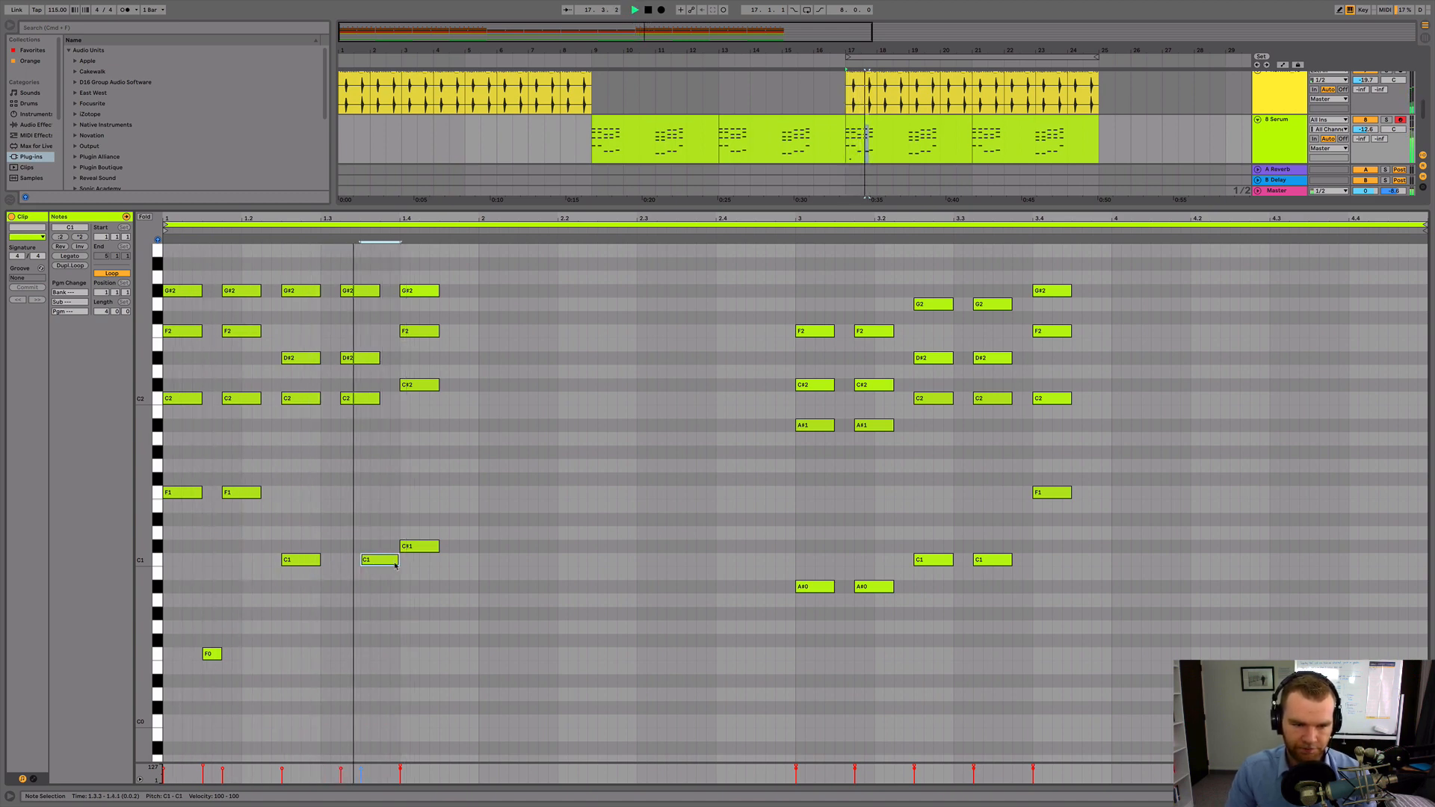
double_click(456, 551)
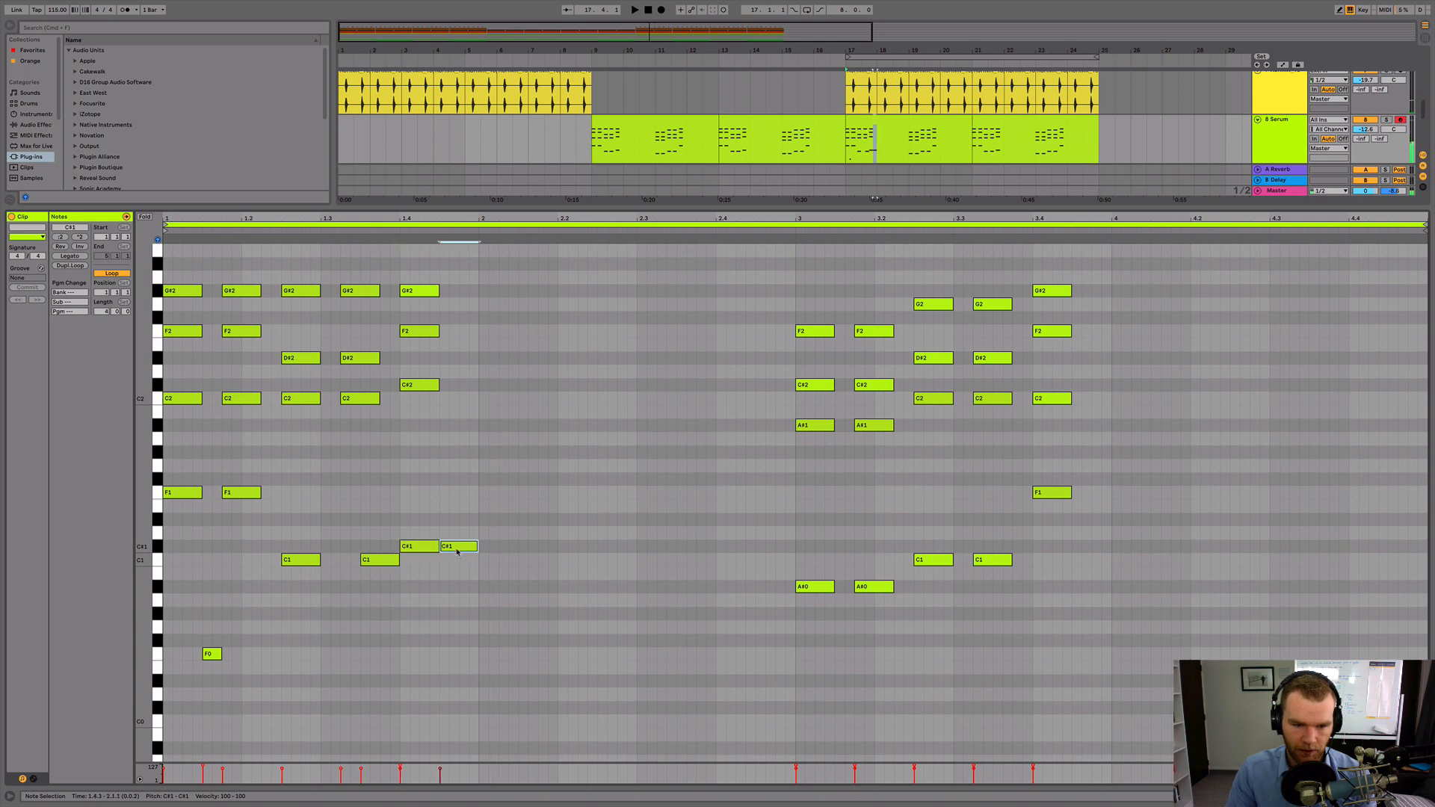
double_click(553, 551)
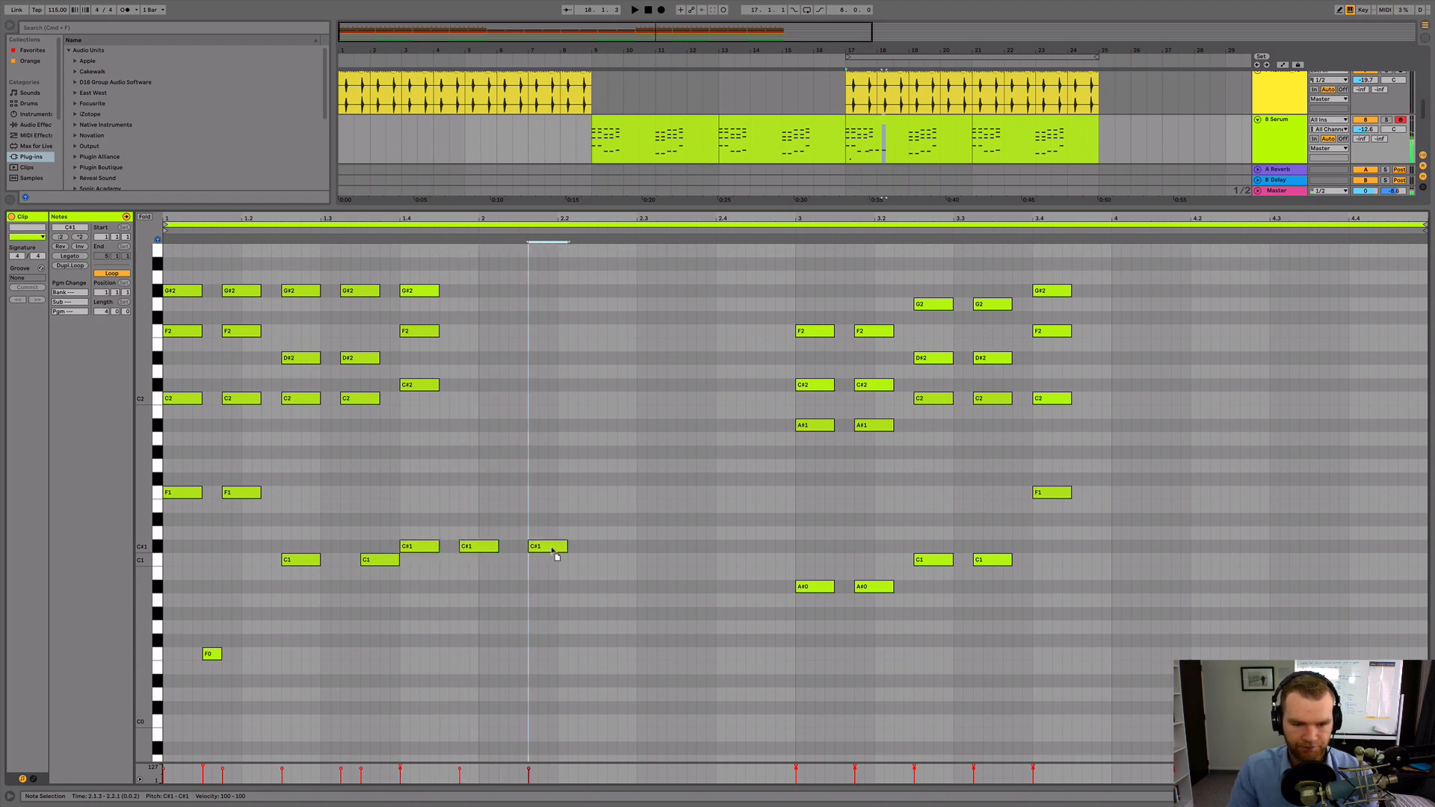
double_click(587, 550)
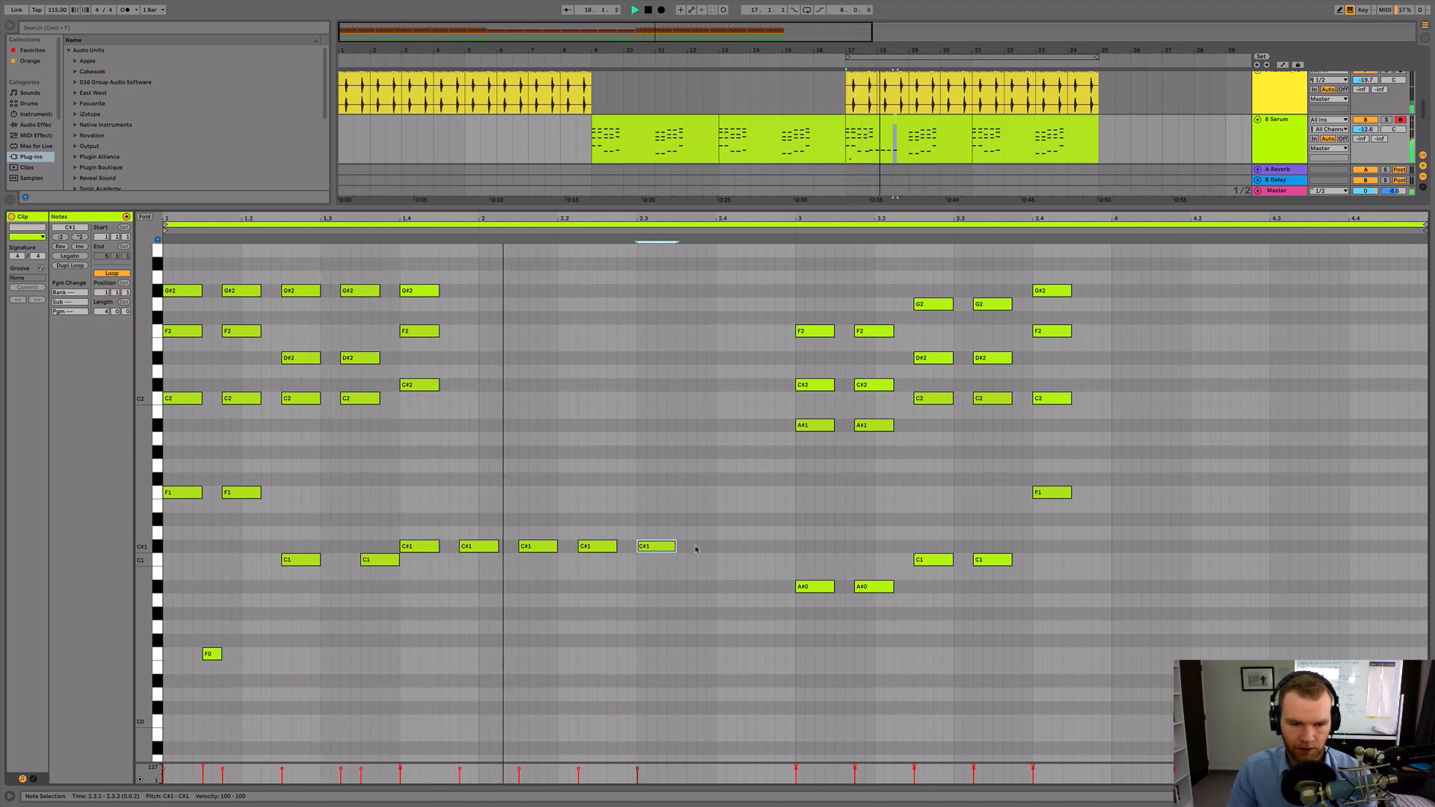
Add a C1 bass note at 2.3.4 and a C#1 at 2.4.3, and play the bass line
key("space")
double_click(710, 561)
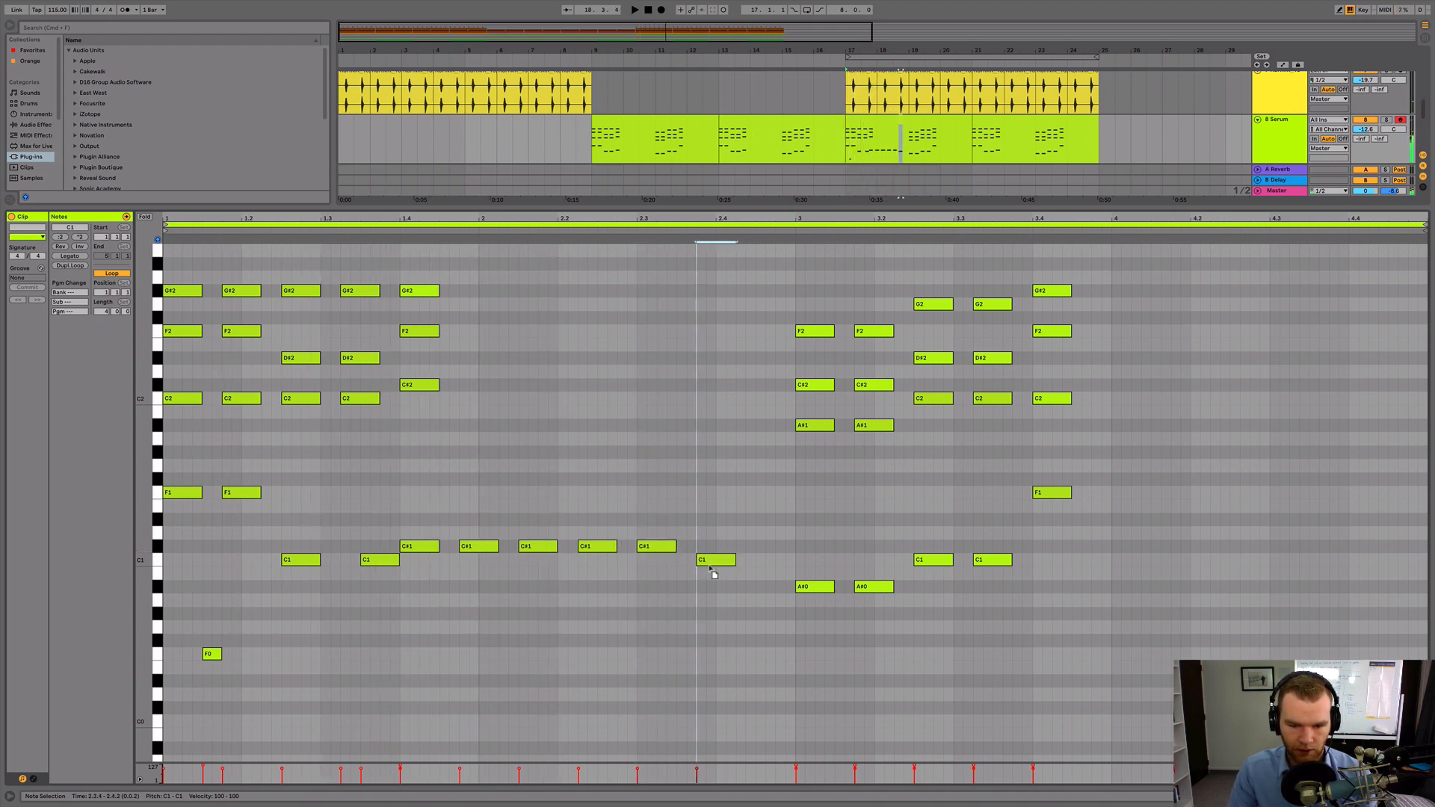
double_click(776, 548)
key("space")
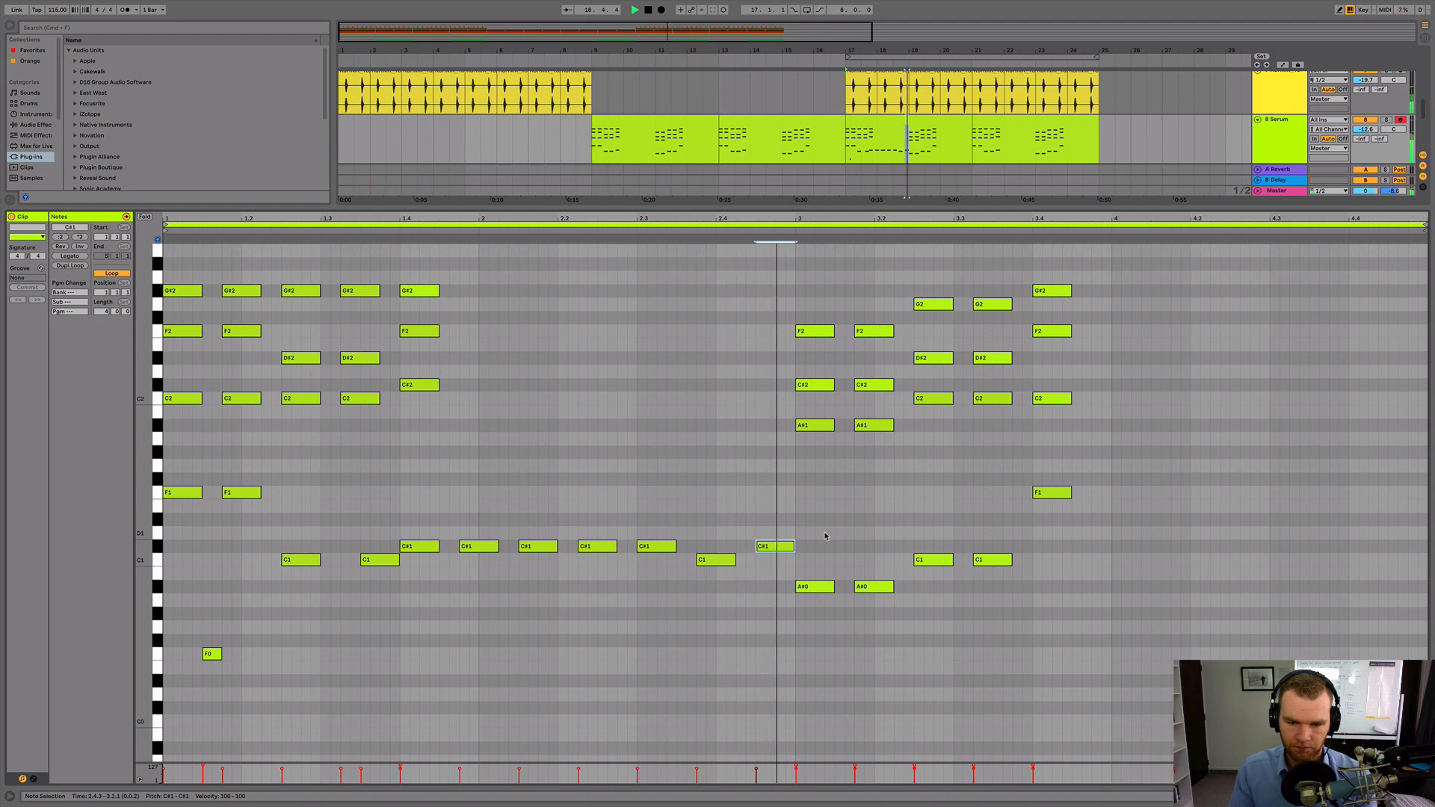
Add F1 bass notes at 3.4.4, 4.1.3, 4.2.2, 4.3.1 and 4.3.4, ending with a G#1 at 4.4.3
double_click(1098, 493)
double_click(1139, 493)
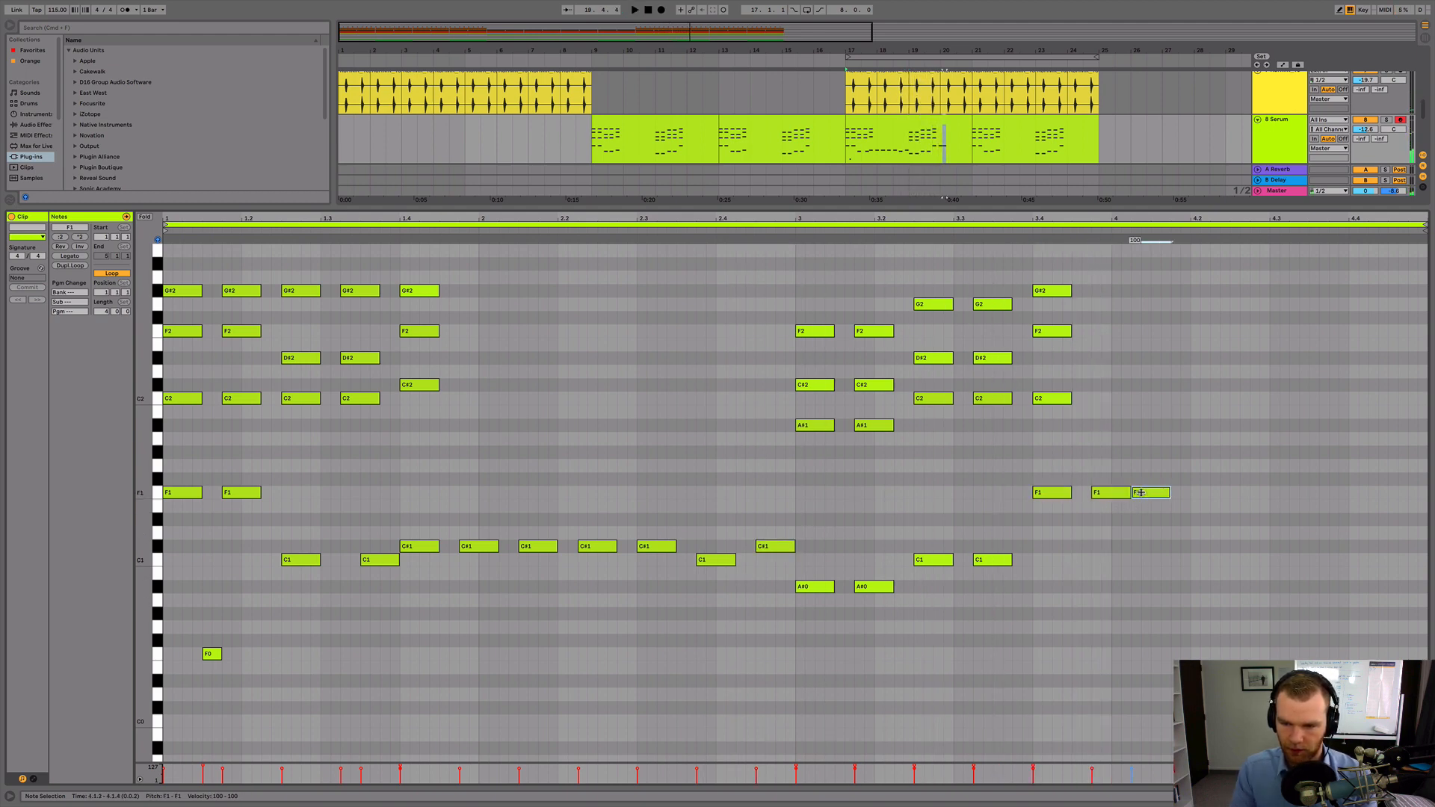
left_click_drag(1141, 492, 1169, 498)
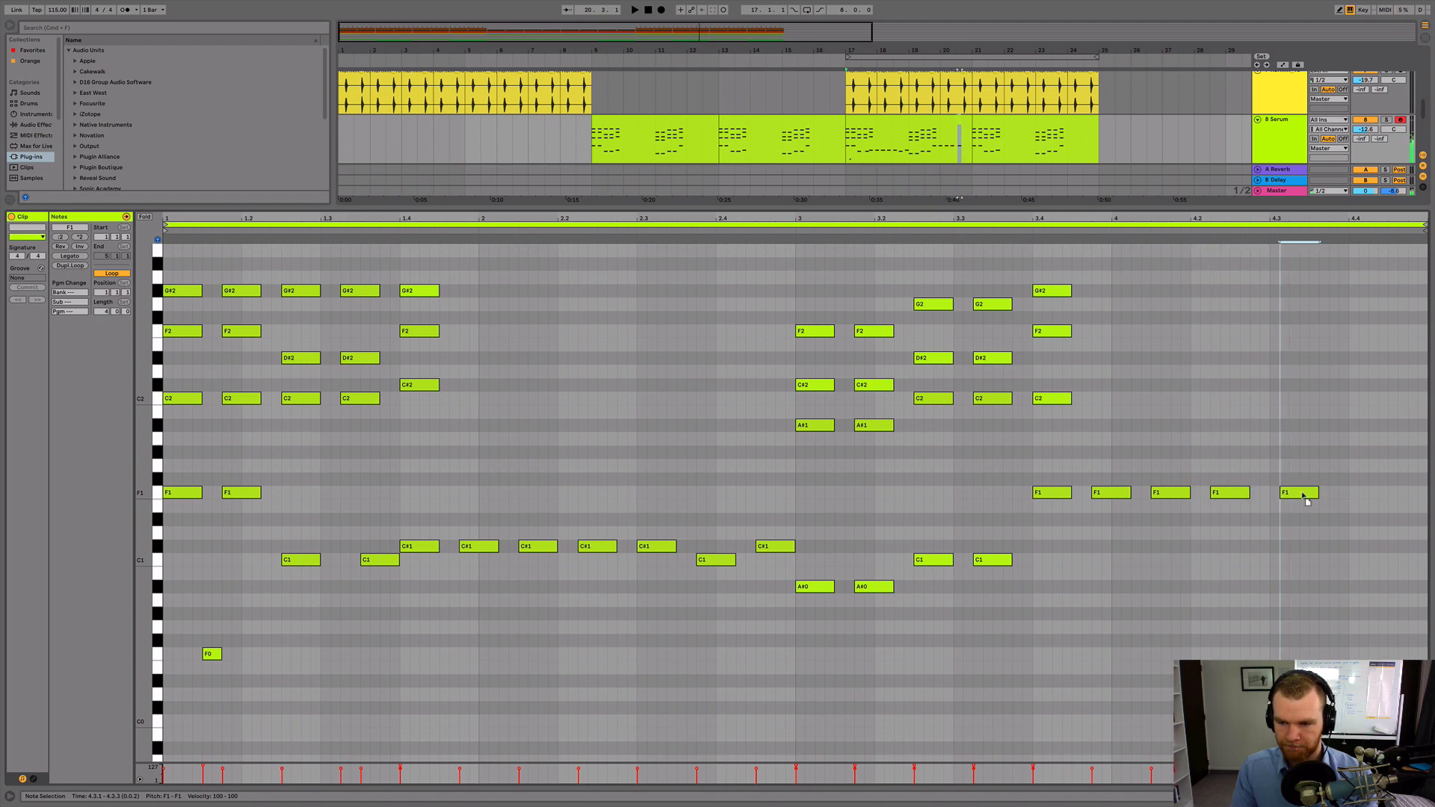
left_click_drag(1326, 494, 1414, 463)
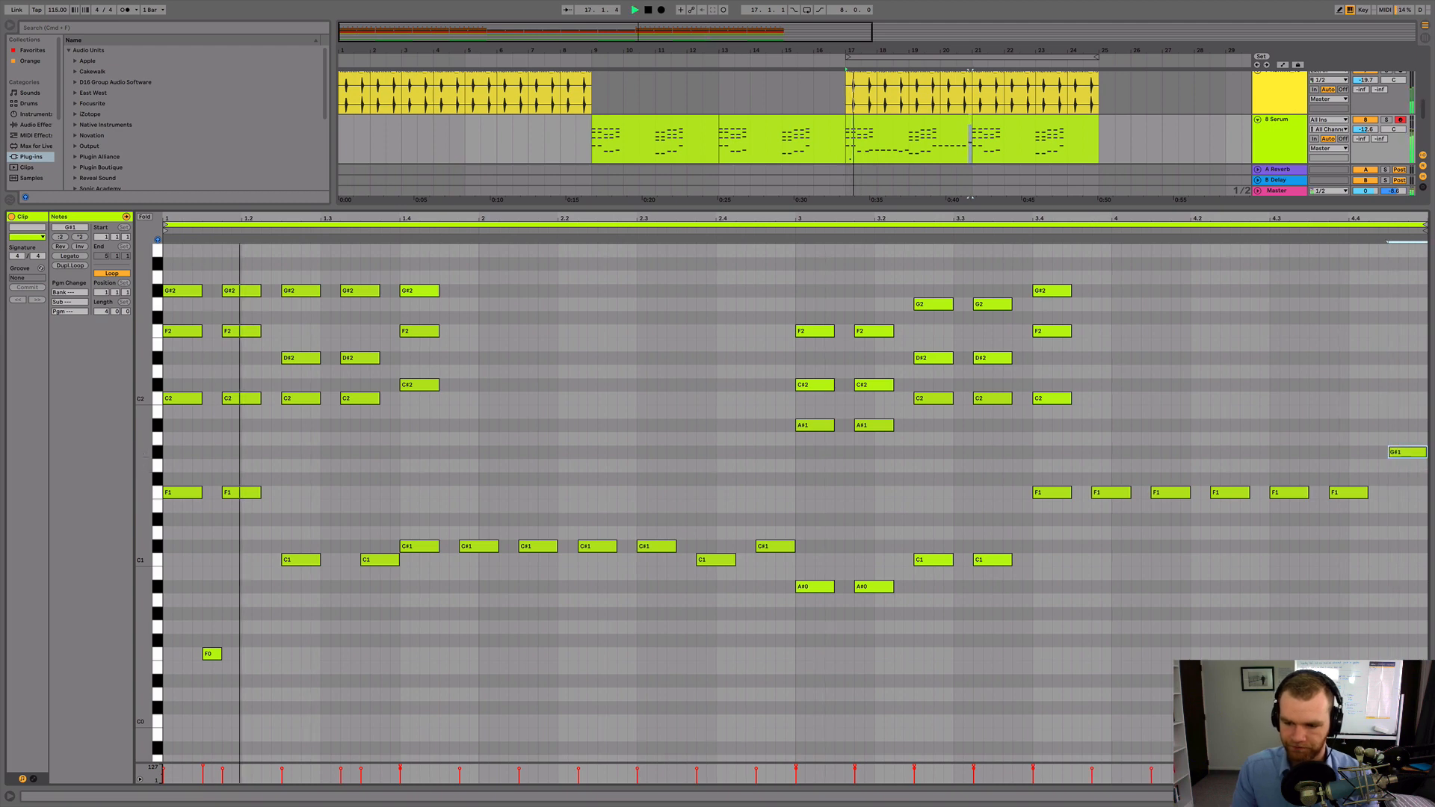
Duplicate the edited Serum clip from bar 17 over the one at bar 21
key("shift+Tab")
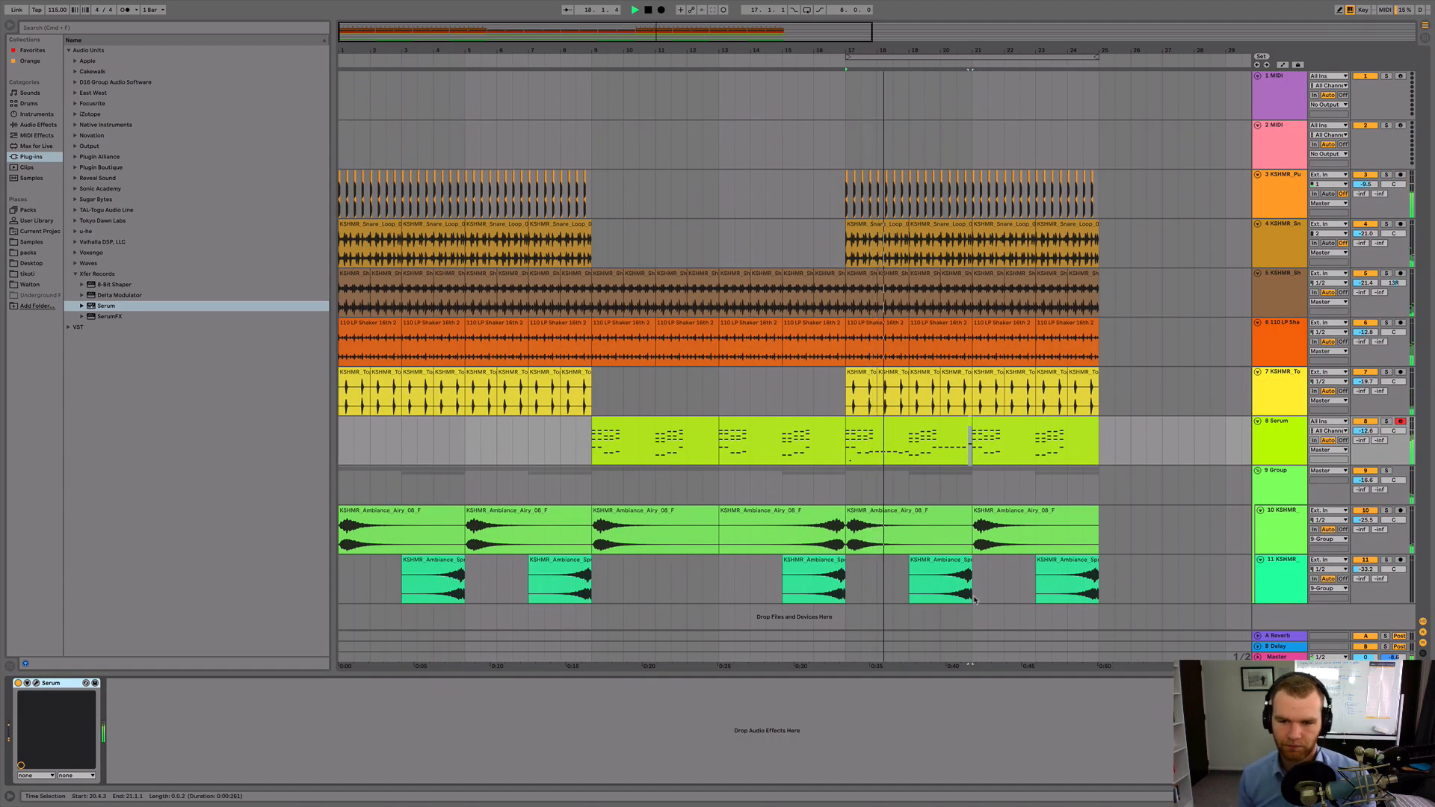
left_click(923, 426)
key("super+d")
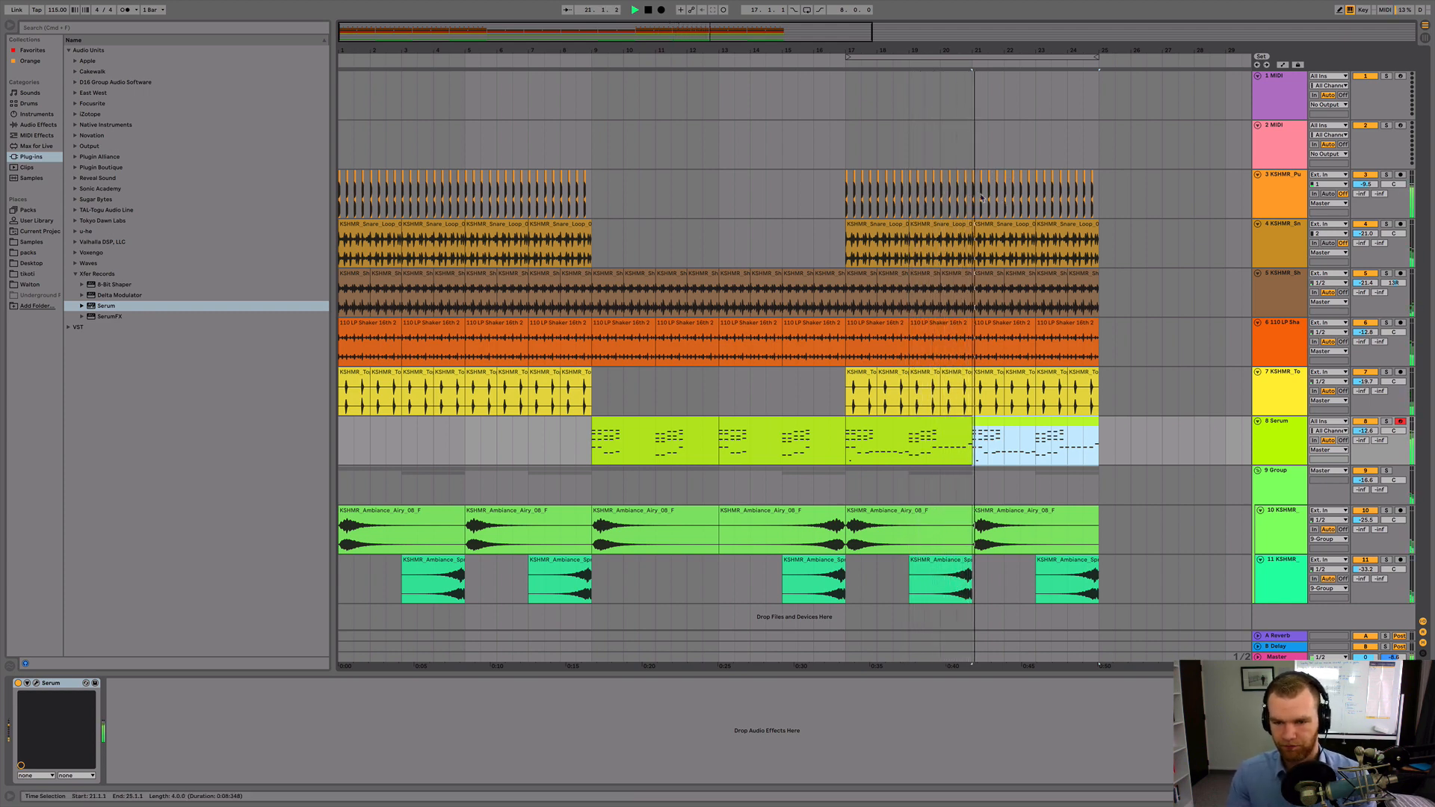
Deactivate the snare, shaker and top clips on tracks 4 to 7 from bar 17.1.1 to 20.3.1 while listening
key("space")
left_click_drag(848, 225, 962, 404)
key("minus")
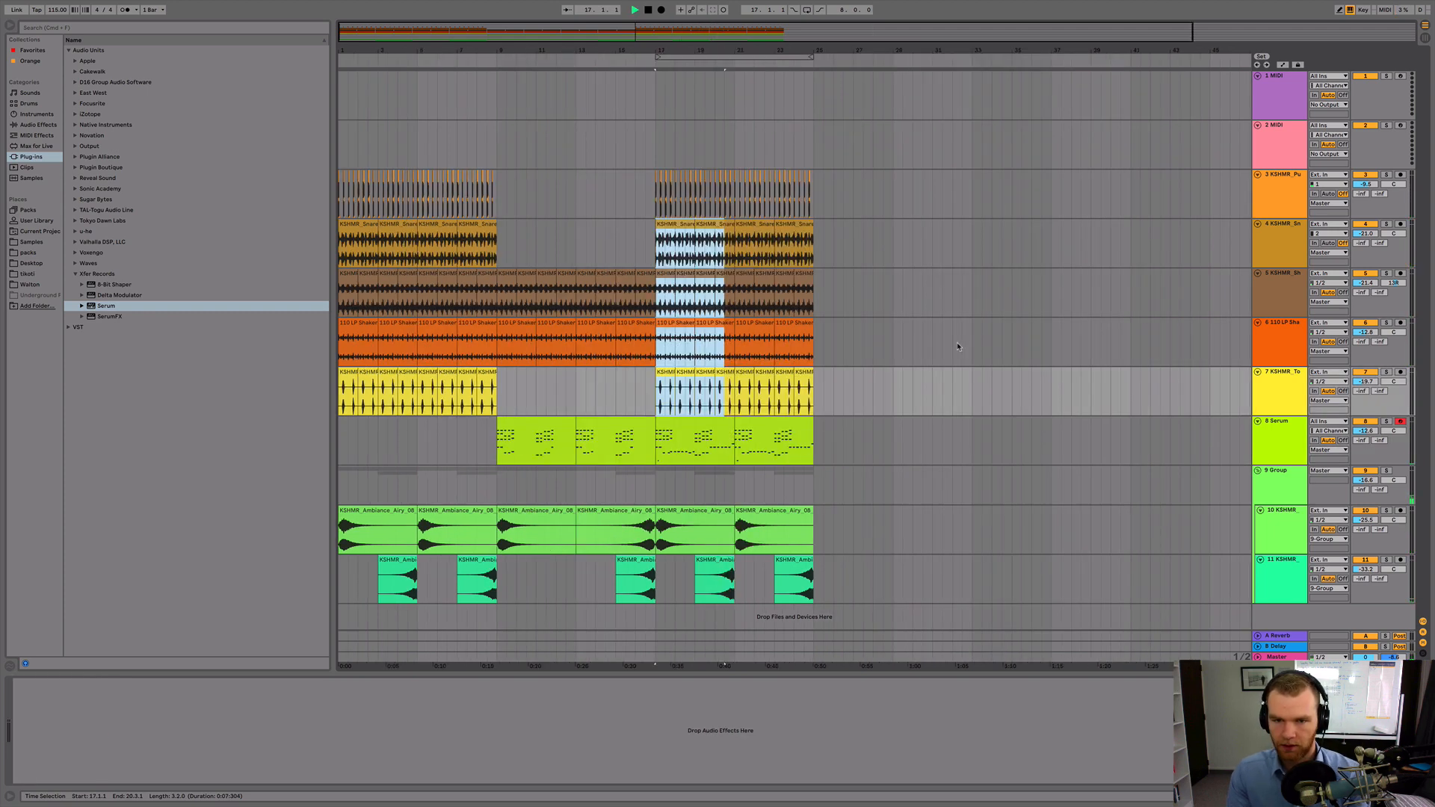
key("space")
key("0")
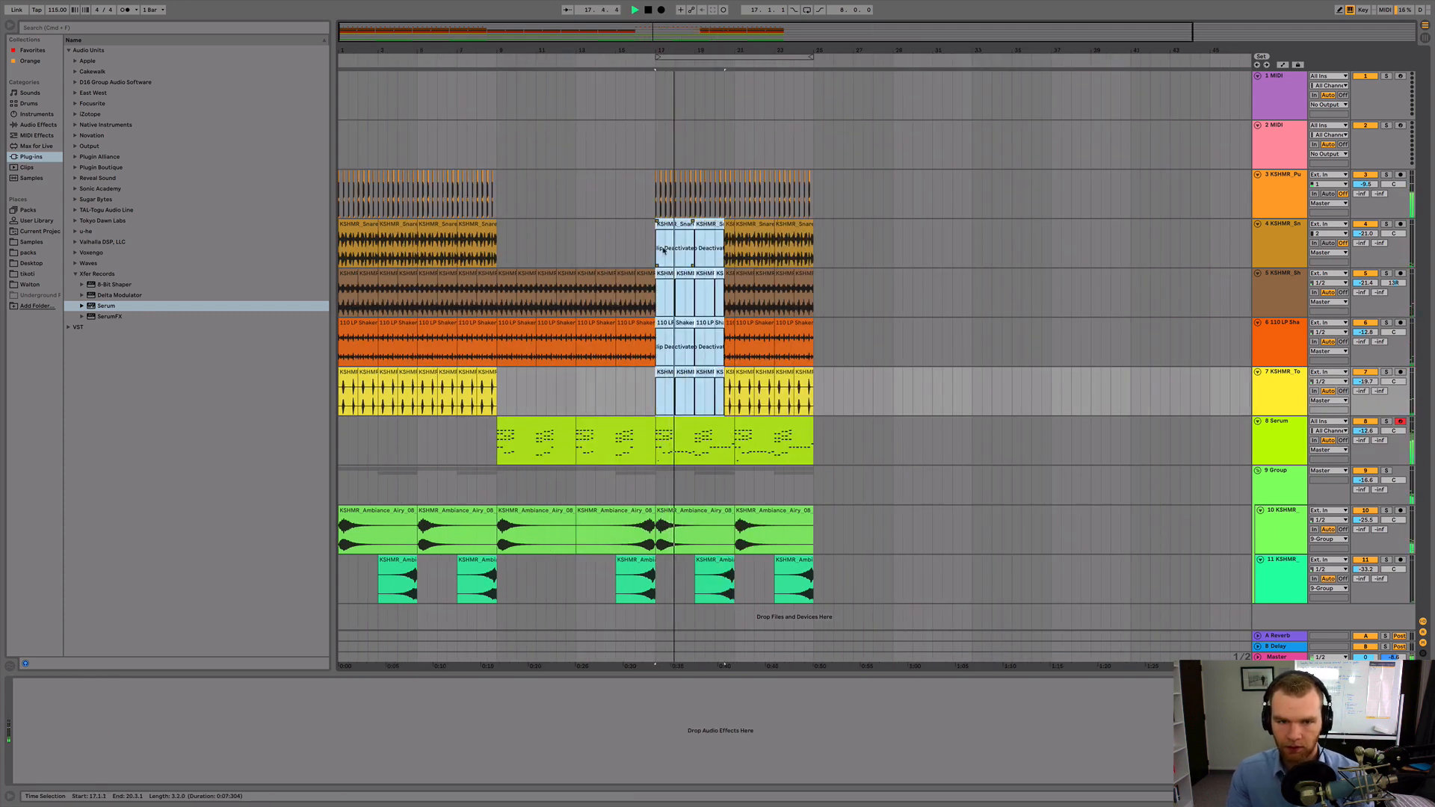
Reactivate the snare loop clips from bar 17 to 20.3.1, and set the insert marker at bar 1 of the first MIDI track
left_click(672, 225)
key("0")
left_click(701, 226)
key("0")
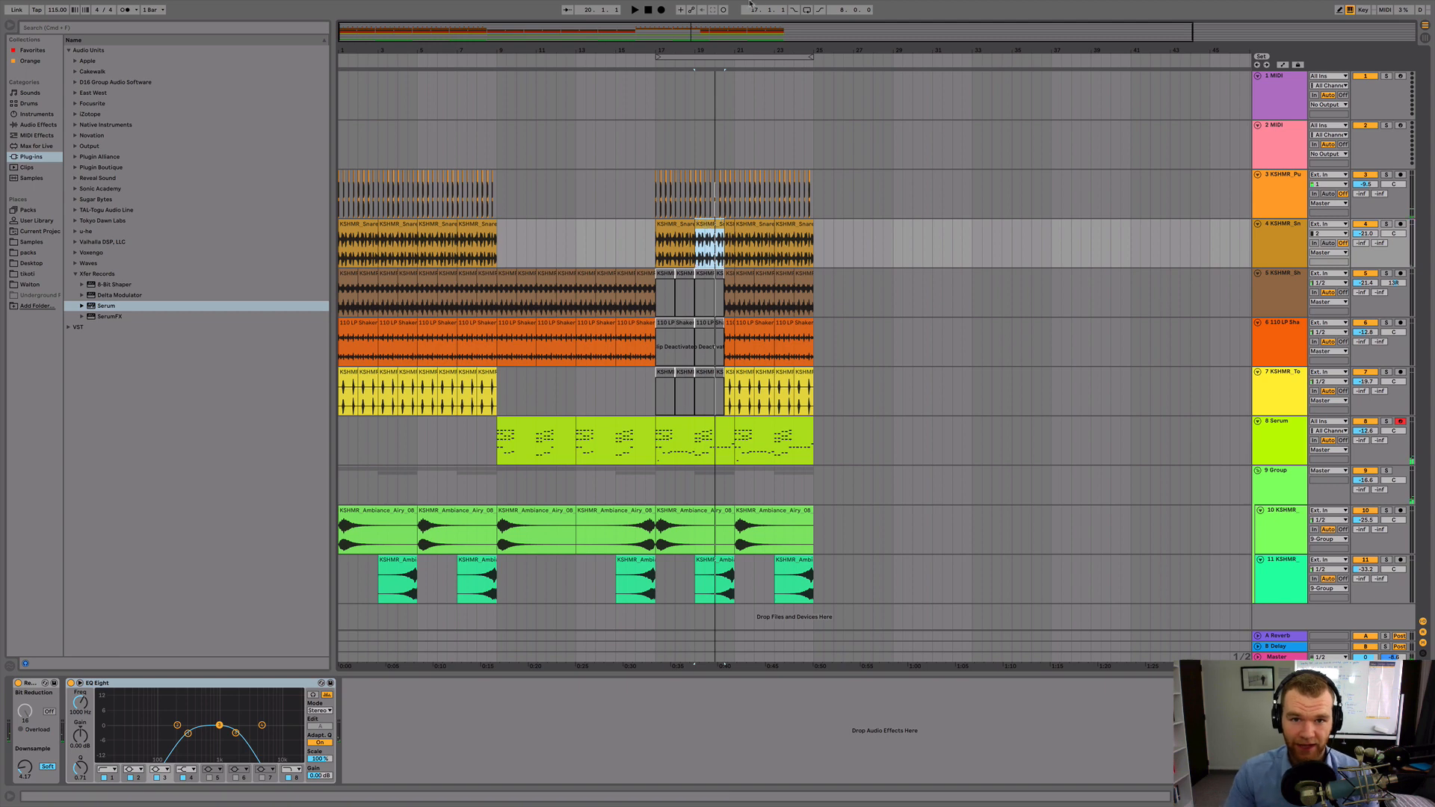
key("minus")
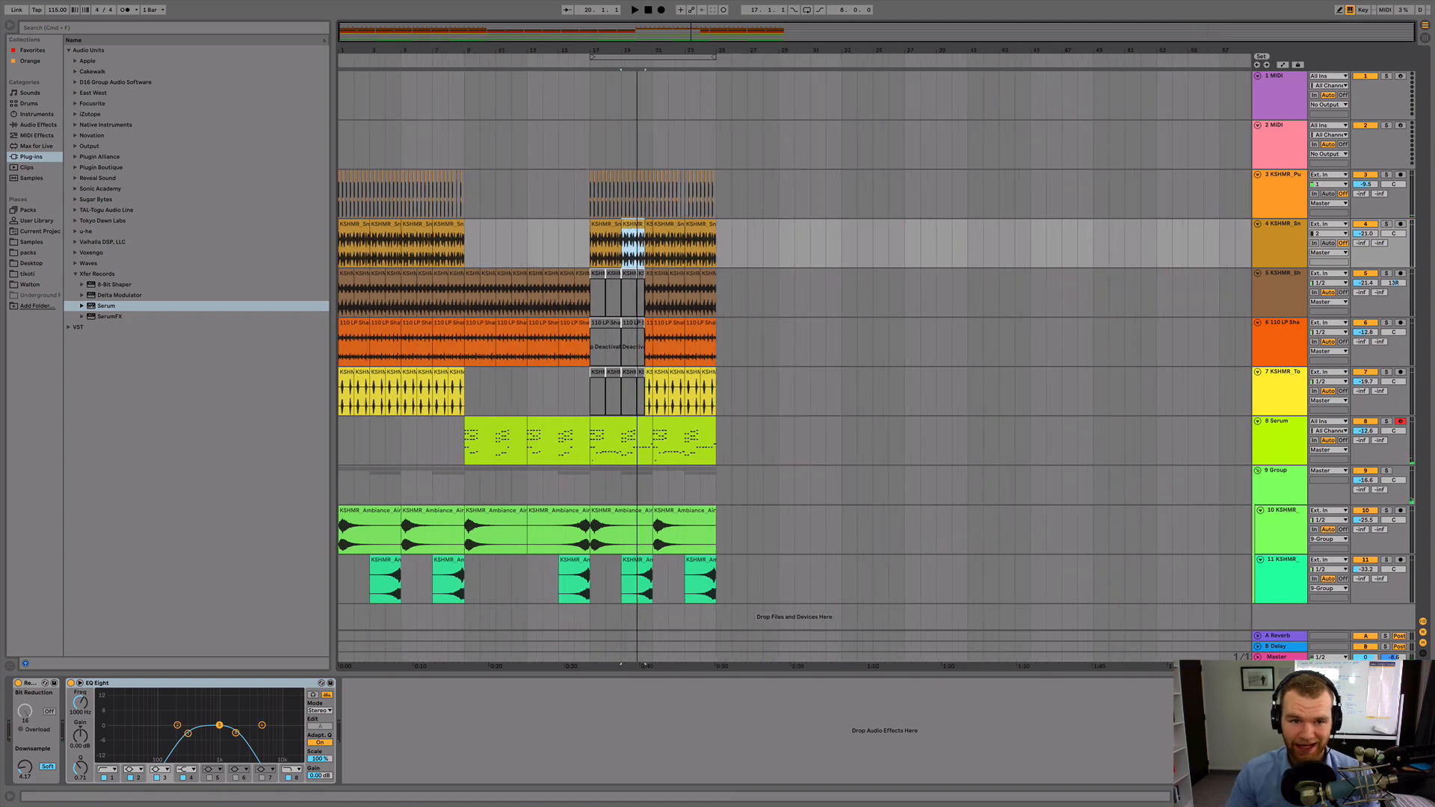
left_click(339, 90)
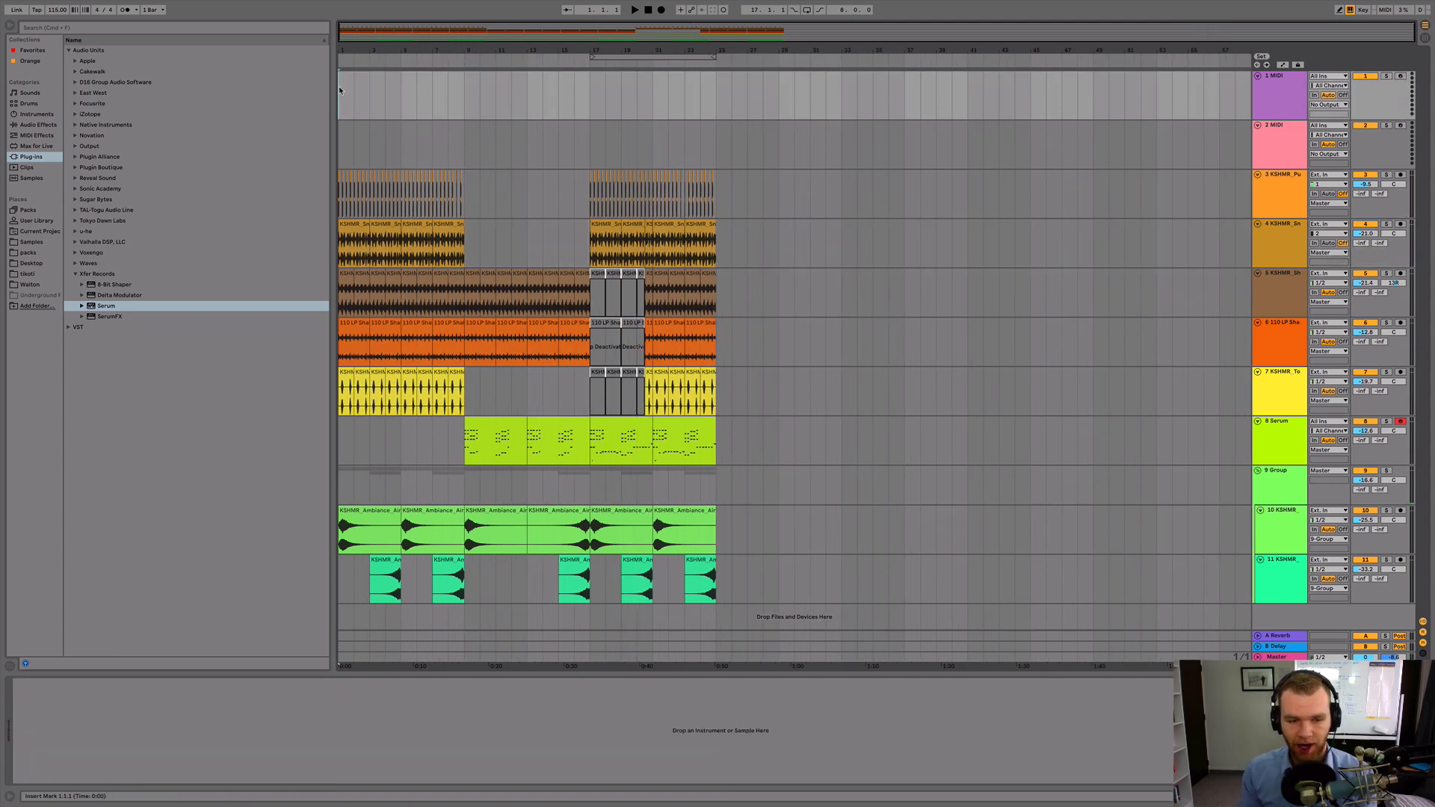